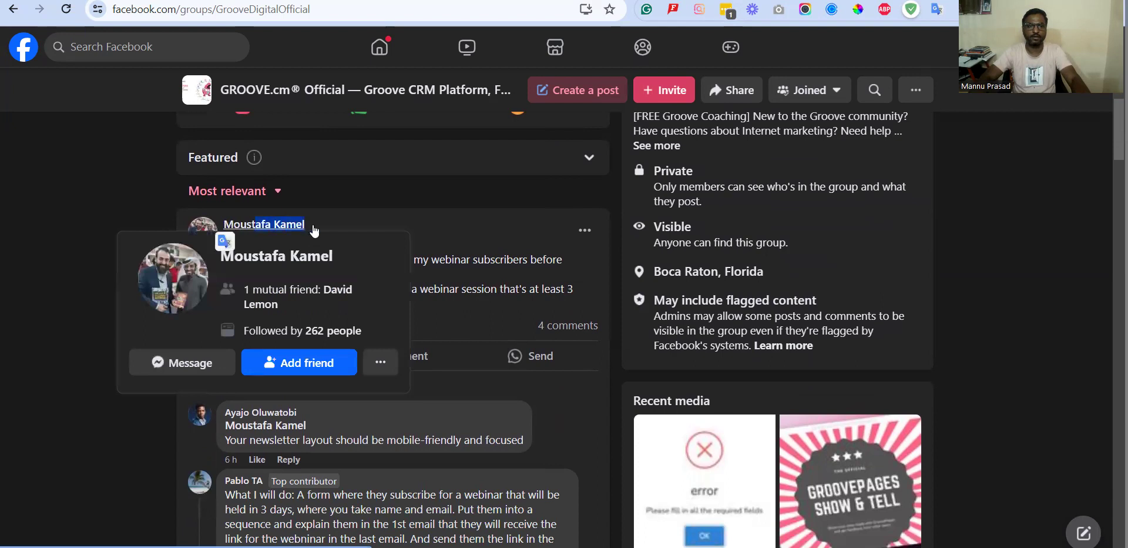
# - Read the Facebook group post asking about a three-day email sequence before an automated webinar, highlighting its first sentence
pyautogui.click(432, 225)
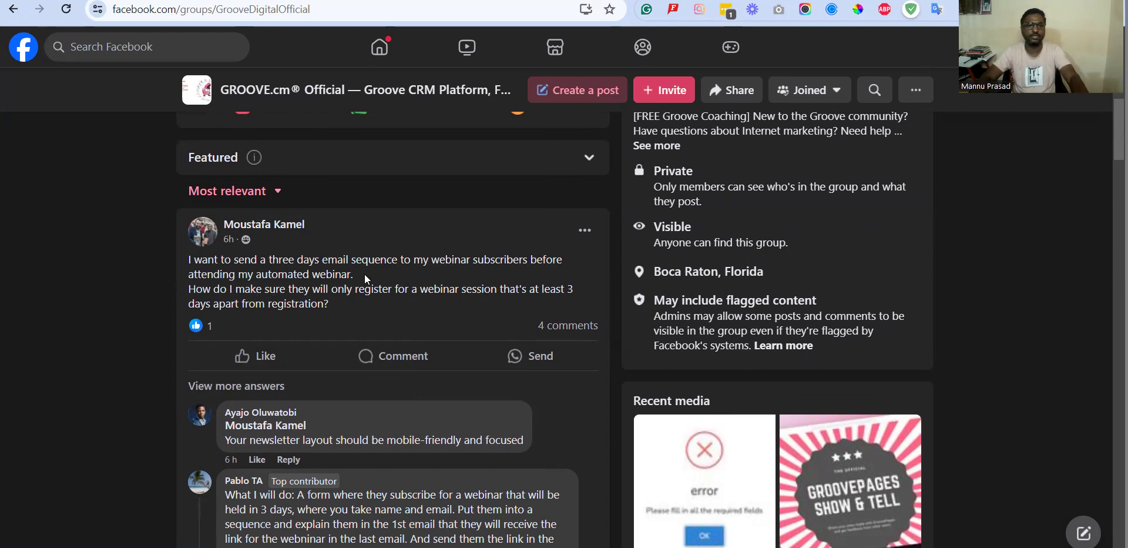
pyautogui.moveTo(364, 274); pyautogui.dragTo(173, 262)
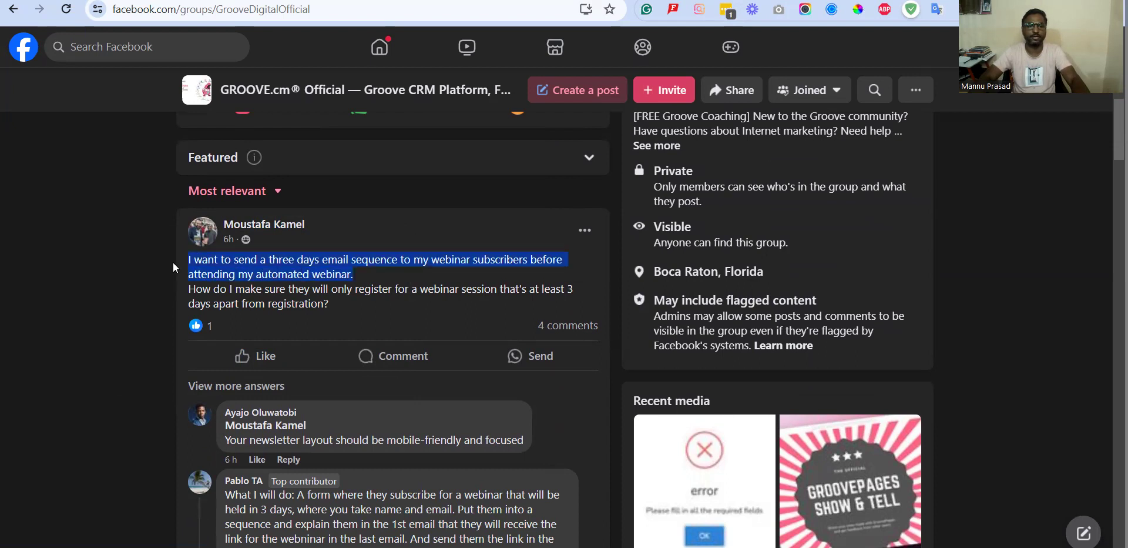
pyautogui.click(342, 316)
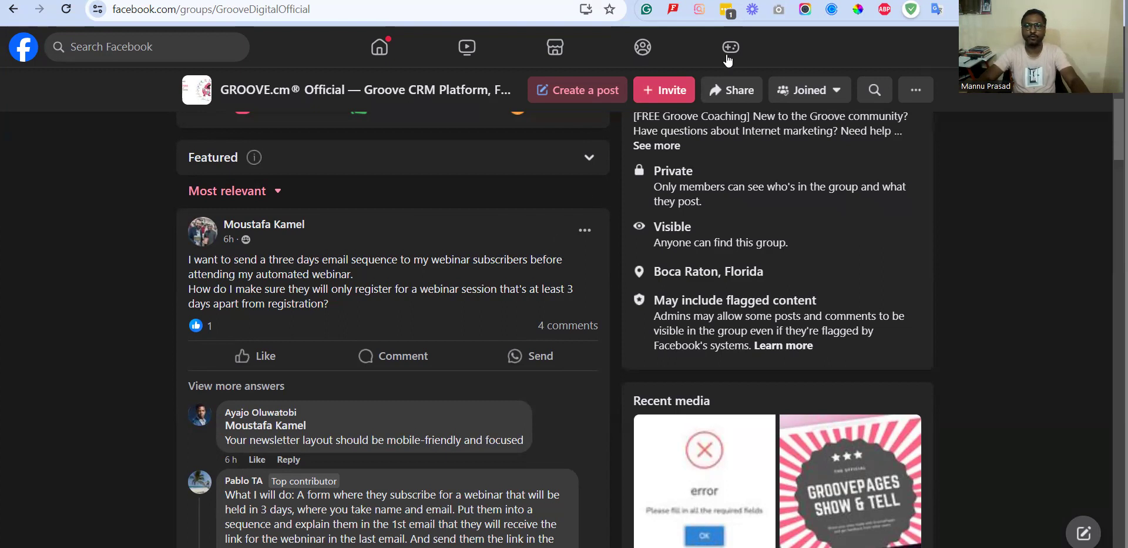
# - Switch to the Groove dashboard and create a new Automated webinar in GrooveWebinar
pyautogui.click(858, 1)
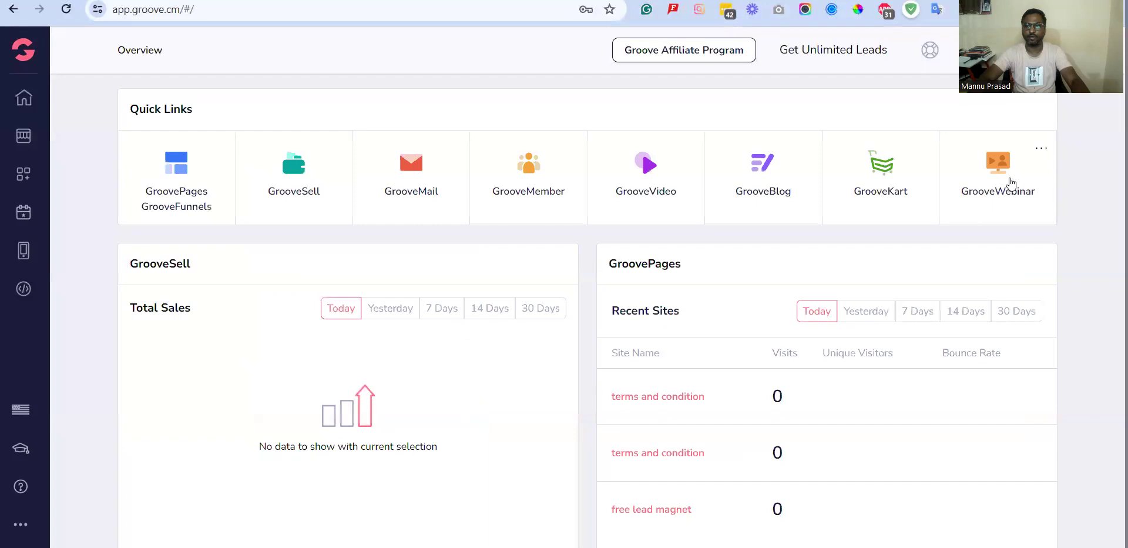
pyautogui.click(1001, 180)
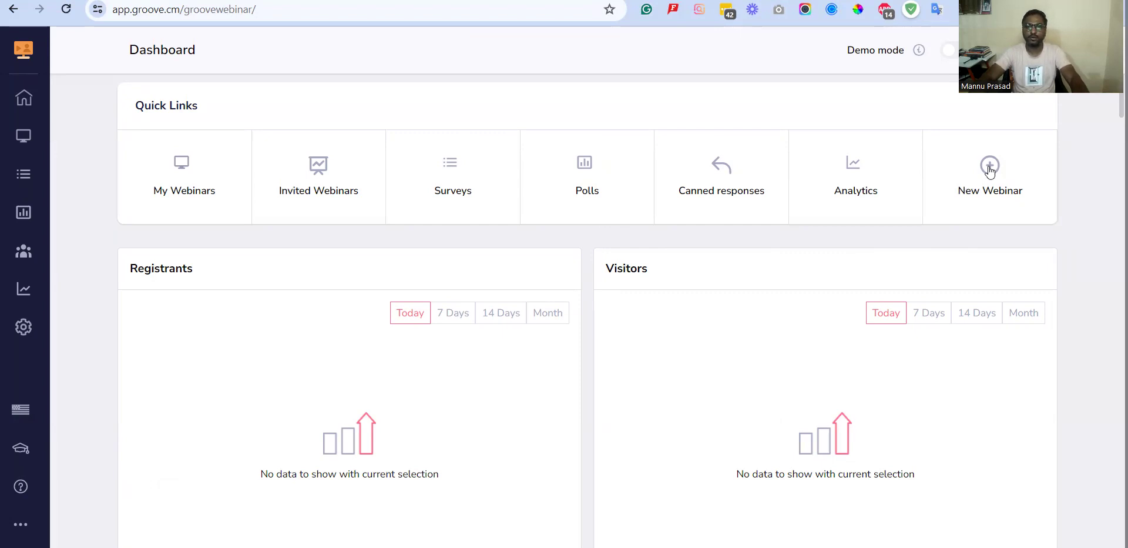
pyautogui.click(989, 168)
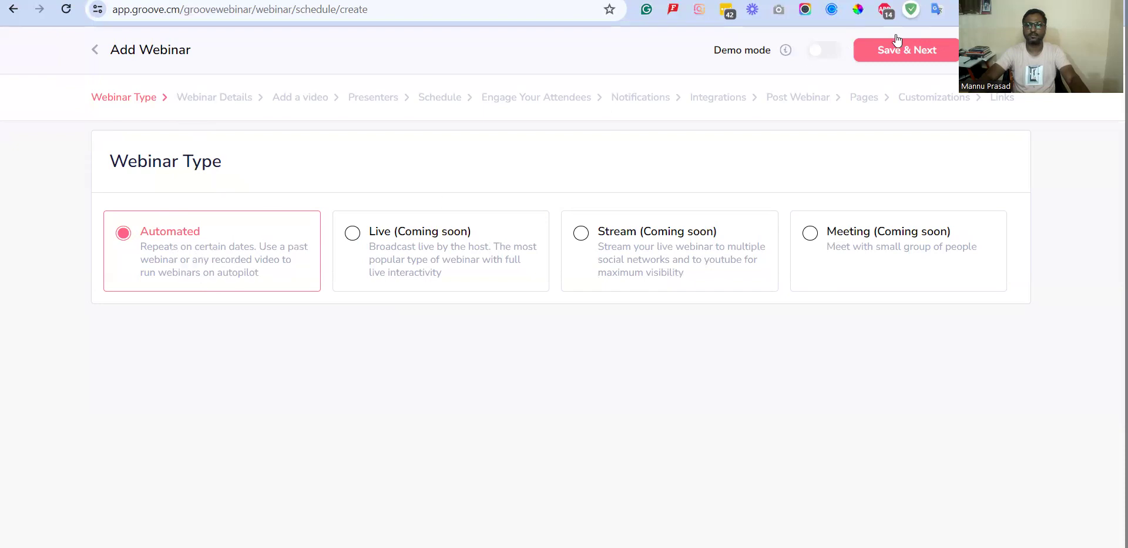
pyautogui.click(920, 51)
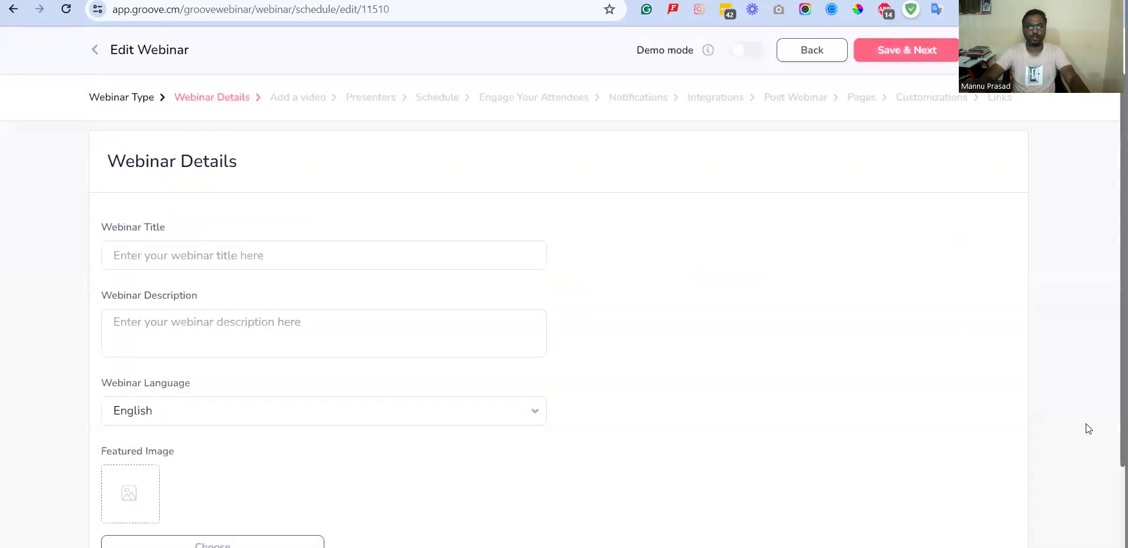
# - Enter "test webniar" as the webinar title and "test" as its description
pyautogui.scroll(-2, 350, 299)
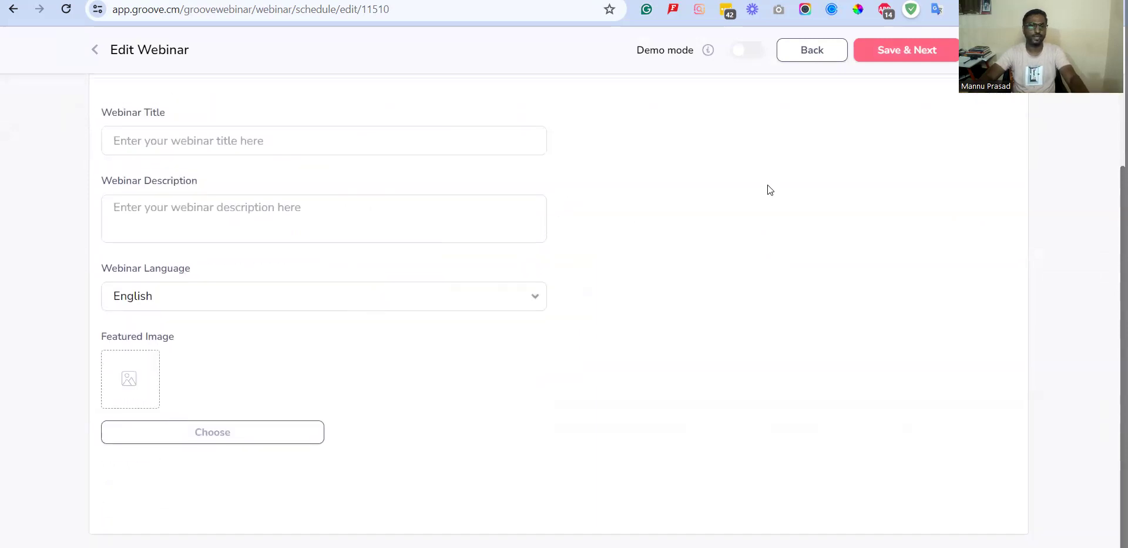
pyautogui.scroll(2, 768, 184)
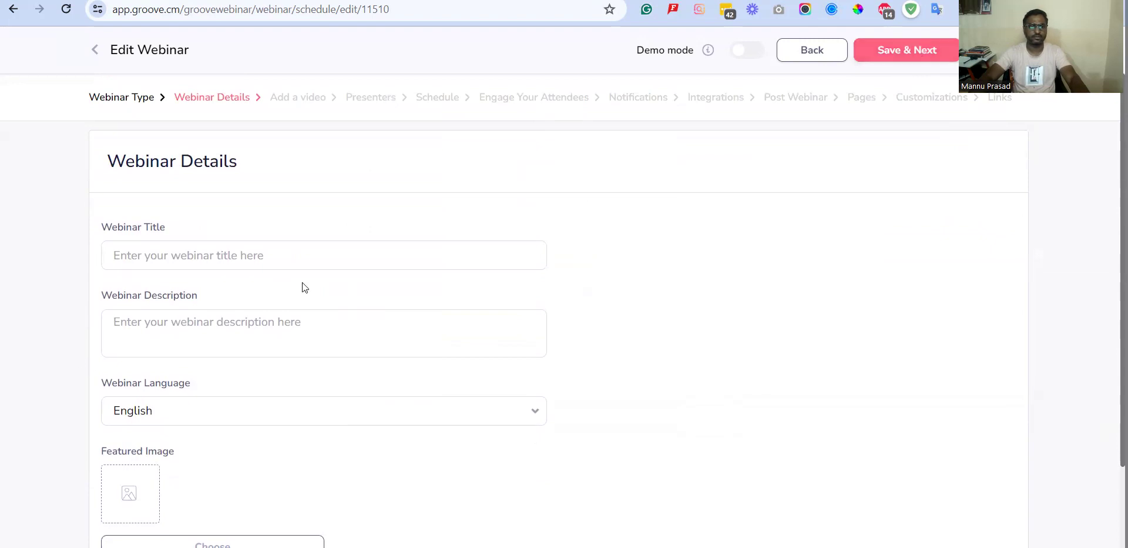
pyautogui.click(319, 263)
pyautogui.write('test web')
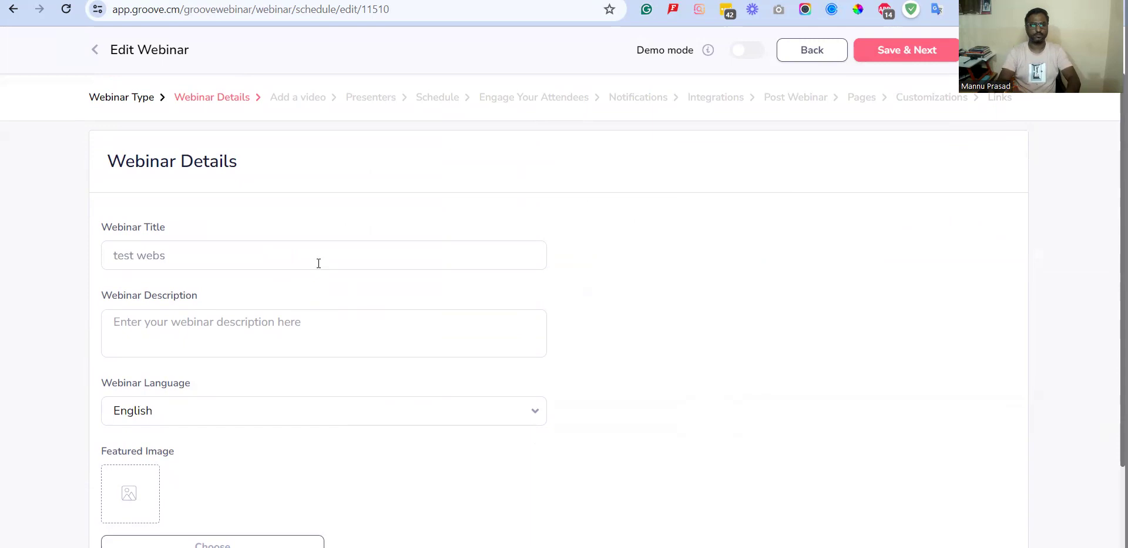
pyautogui.write('niar')
pyautogui.press('Tab')
pyautogui.write('test')
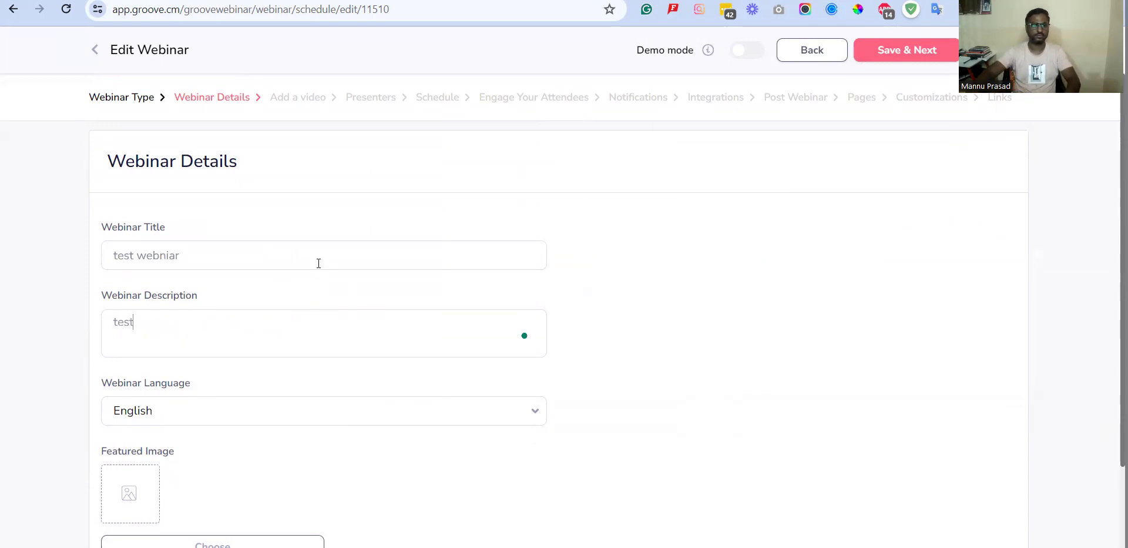
# - Try to save the webinar details and extend the description to "test 1"
pyautogui.scroll(-2, 297, 323)
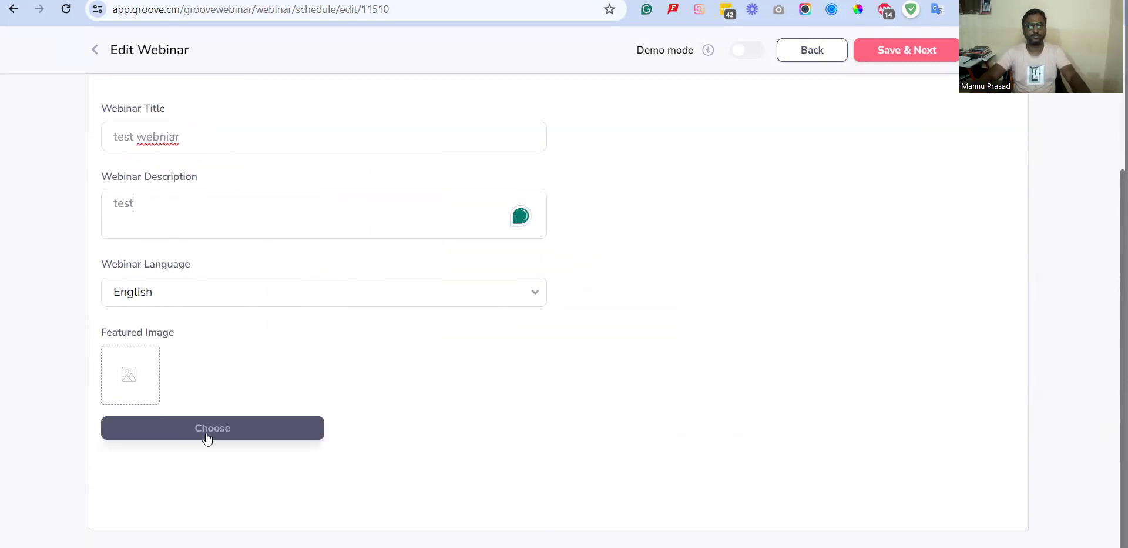
pyautogui.scroll(2, 245, 433)
pyautogui.click(951, 53)
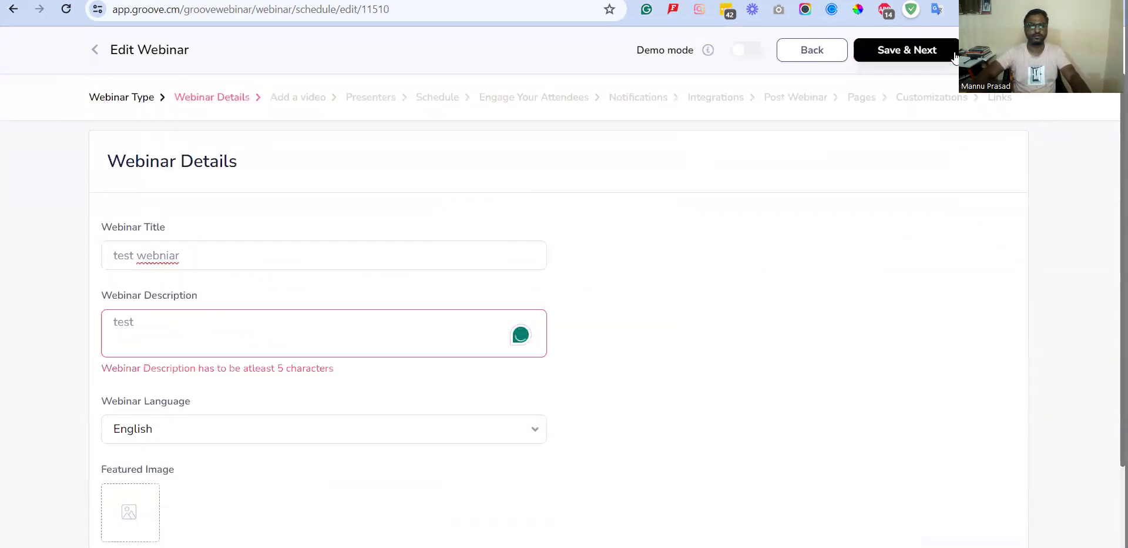
pyautogui.click(173, 318)
pyautogui.write('1')
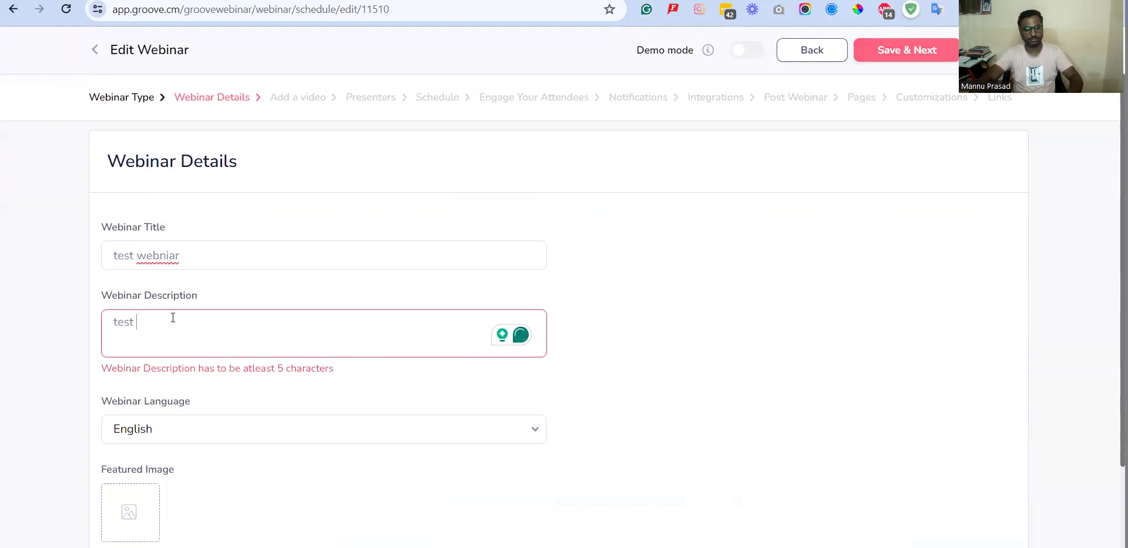
# - Correct the webinar title's spelling to "test webinar" and save the details to continue to the video stage
pyautogui.click(162, 258)
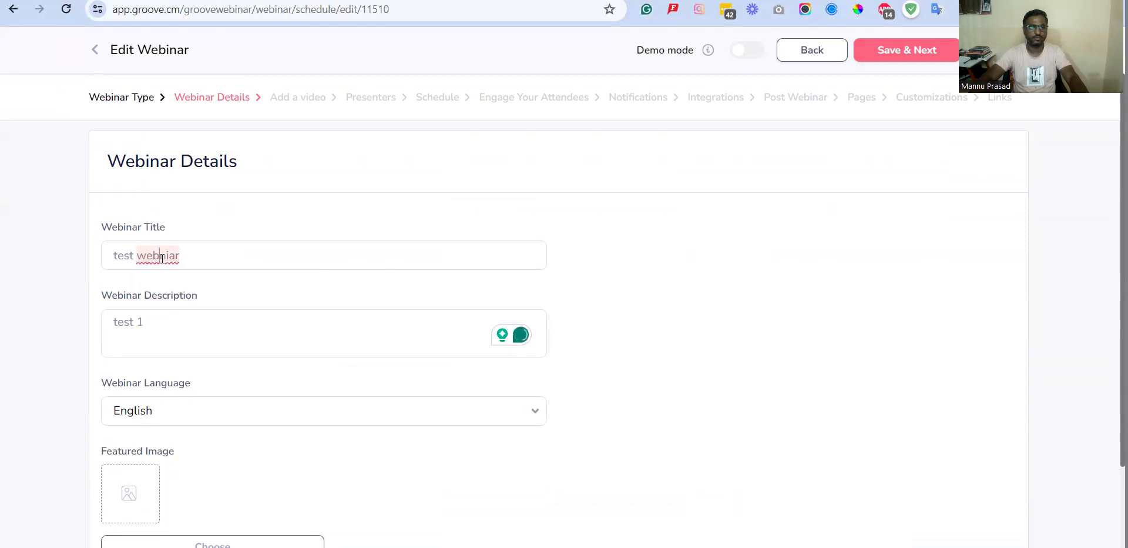
pyautogui.write('i')
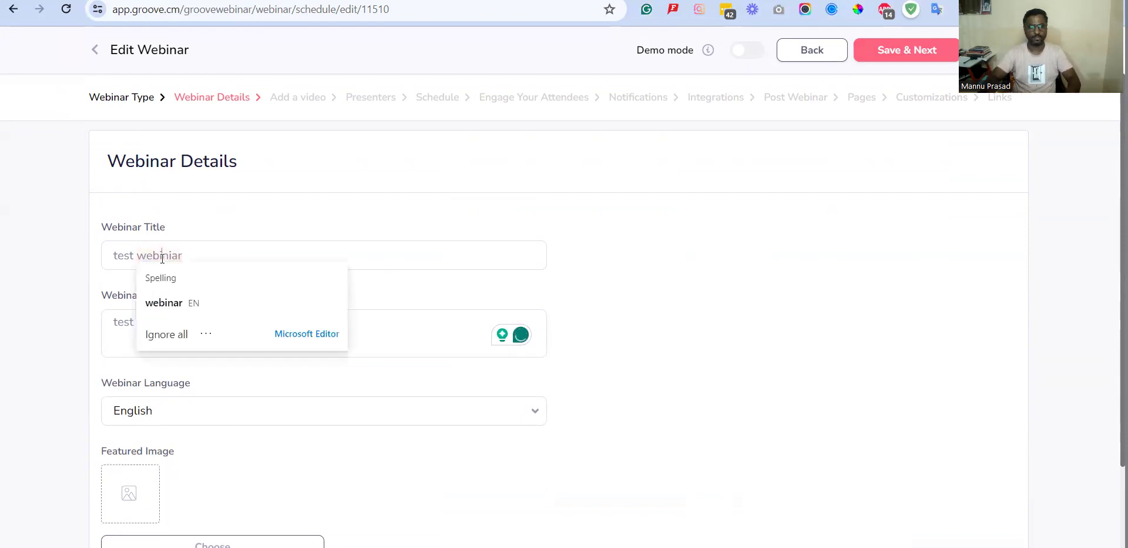
pyautogui.press('Right')
pyautogui.press('Delete')
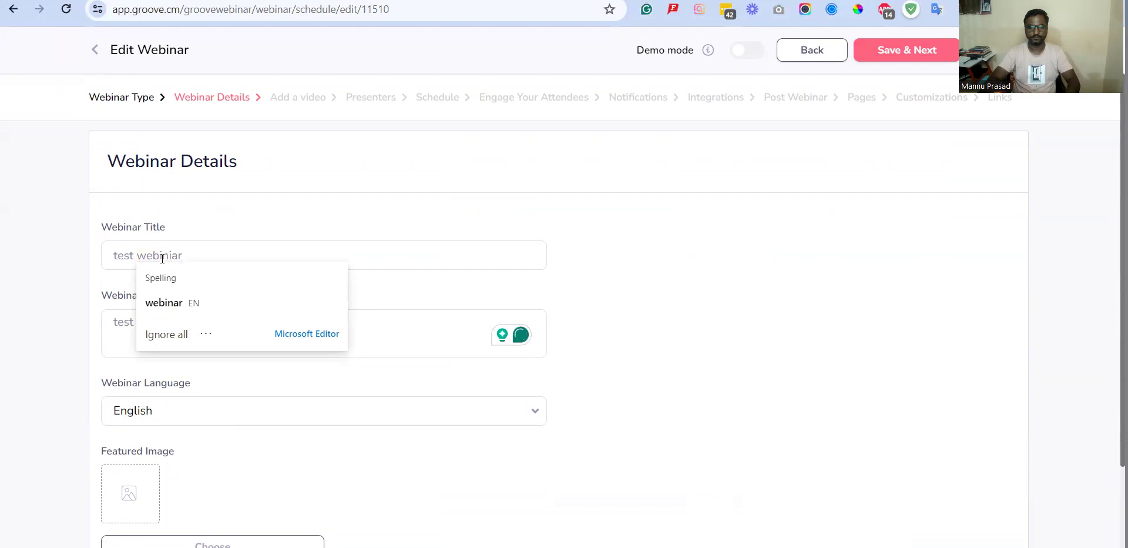
pyautogui.click(911, 63)
pyautogui.click(911, 59)
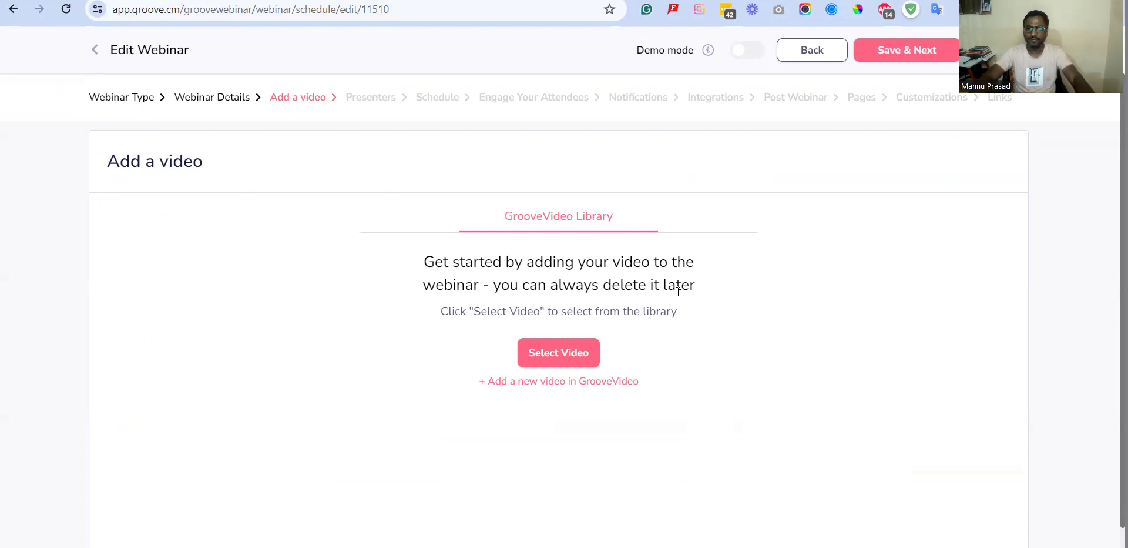
# - Open the GrooveVideo upload page for a new video and return to the webinar's video settings
pyautogui.click(536, 380)
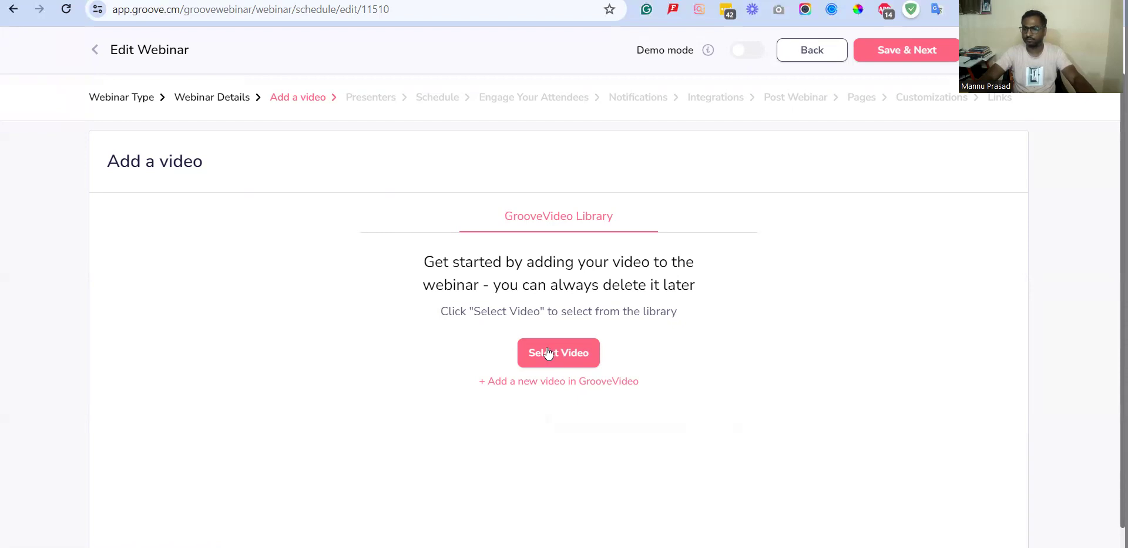
pyautogui.click(493, 383)
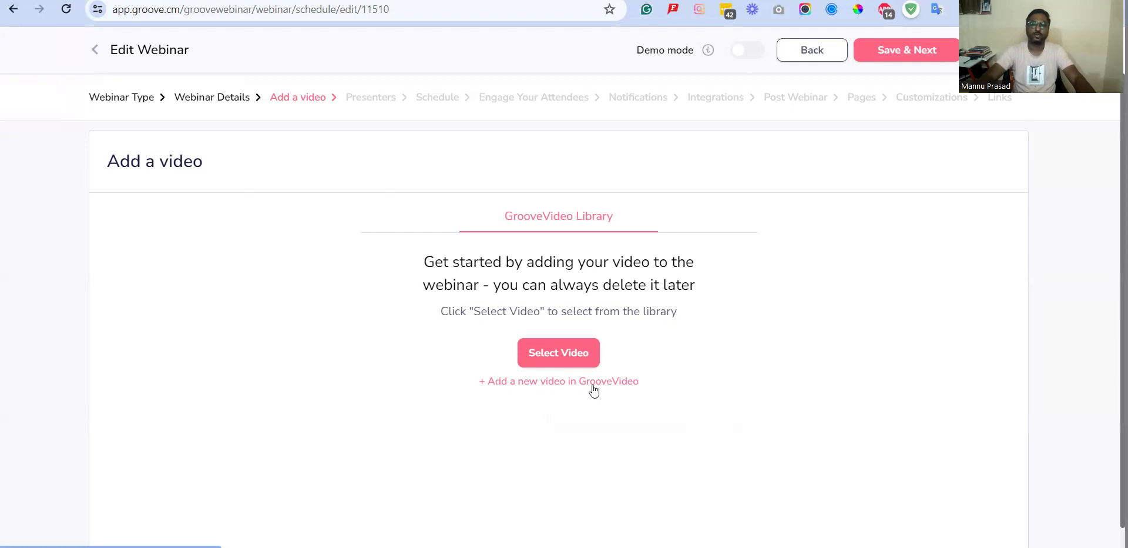
pyautogui.click(548, 388)
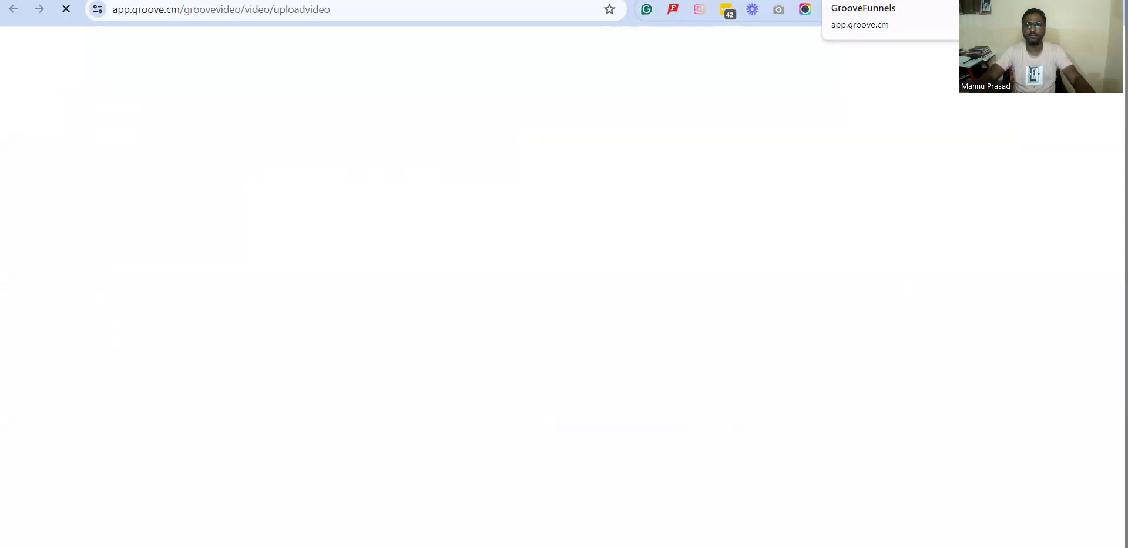
pyautogui.click(837, 0)
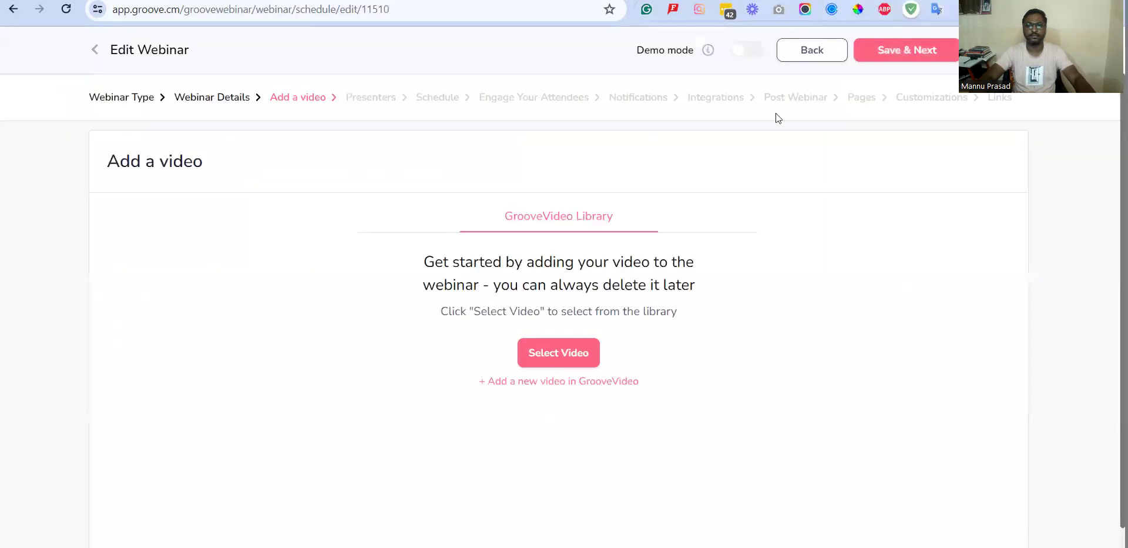
# - Open the GrooveVideo library and browse the published videos for one to use in the webinar
pyautogui.click(559, 352)
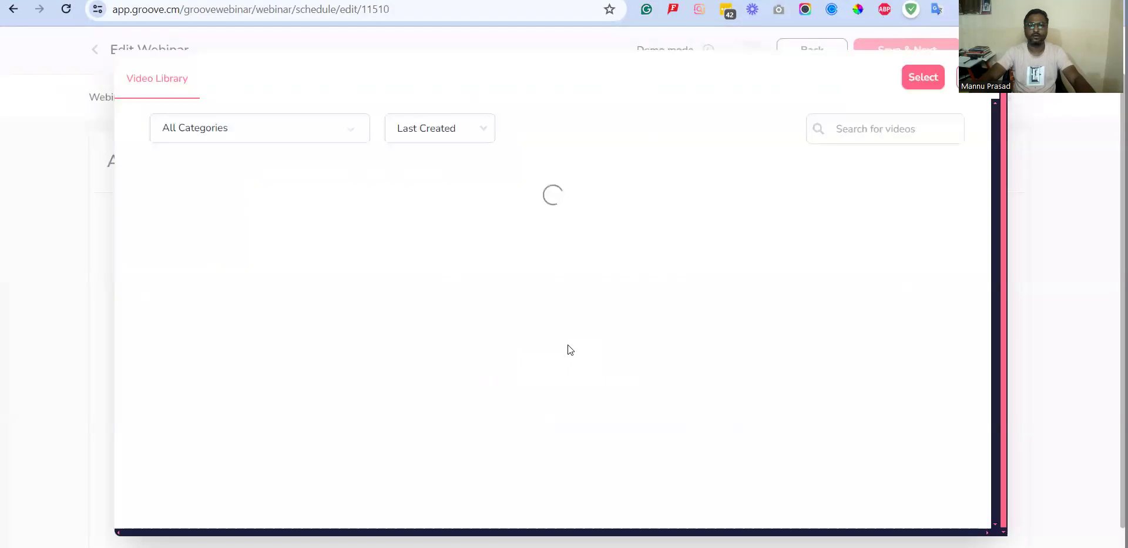
pyautogui.moveTo(610, 234)
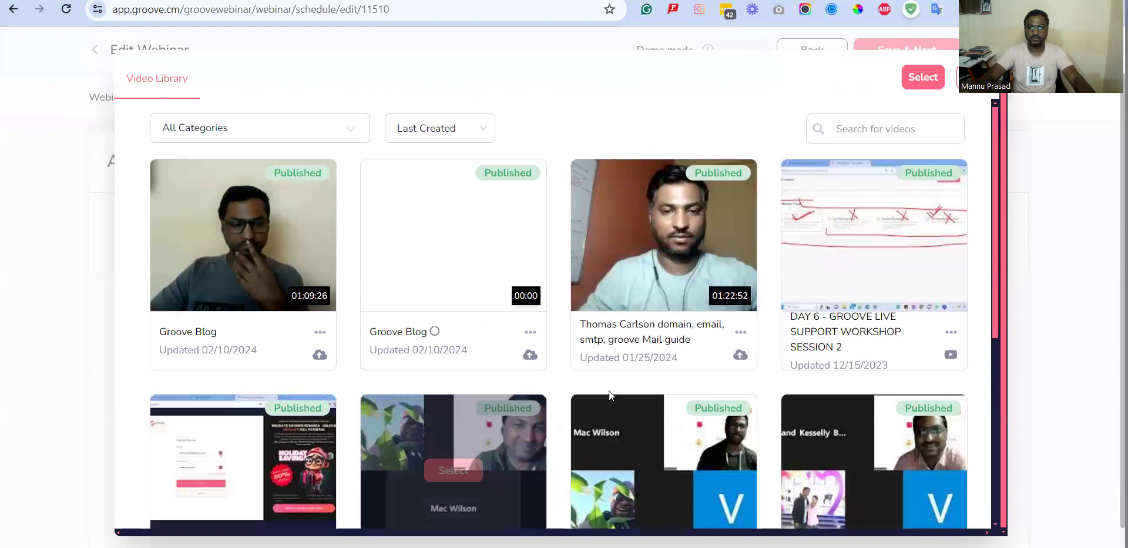
pyautogui.scroll(-3, 625, 385)
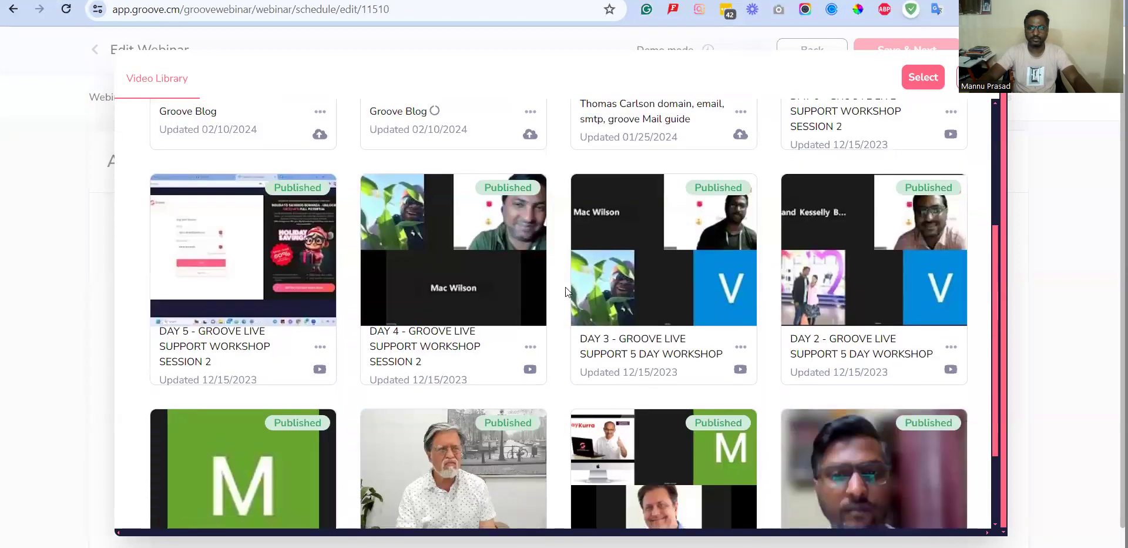
pyautogui.scroll(-2, 443, 389)
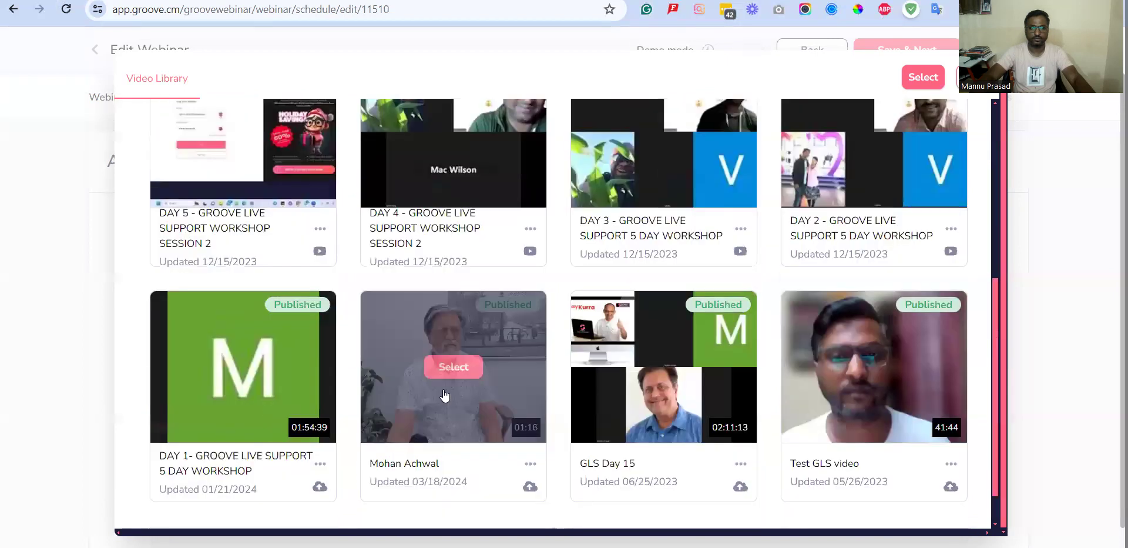
# - Select the 01:16 video updated 03/18/2024 in the library and open its options
pyautogui.moveTo(456, 369)
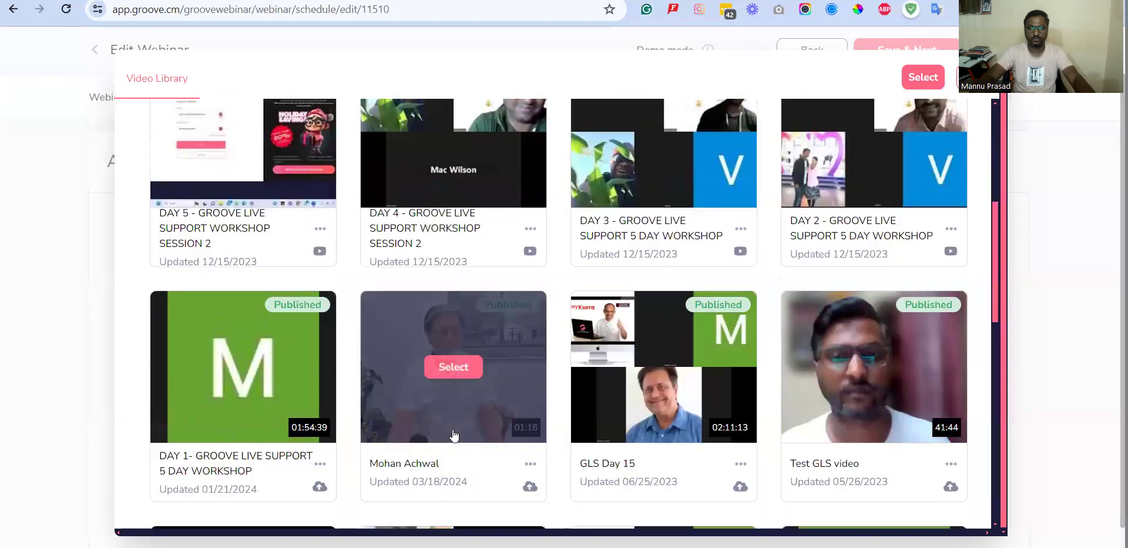
pyautogui.click(461, 370)
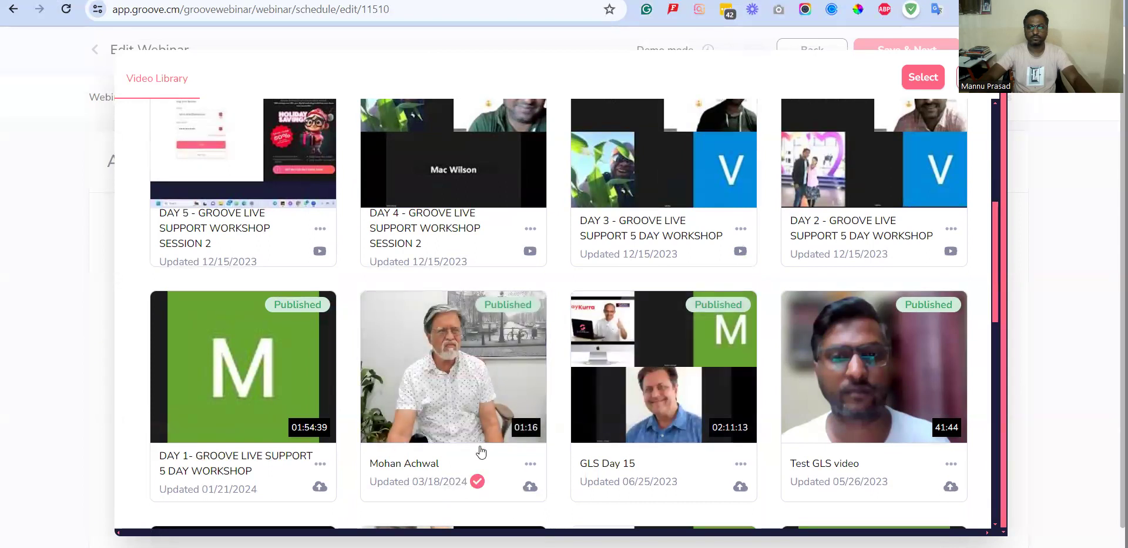
pyautogui.click(526, 465)
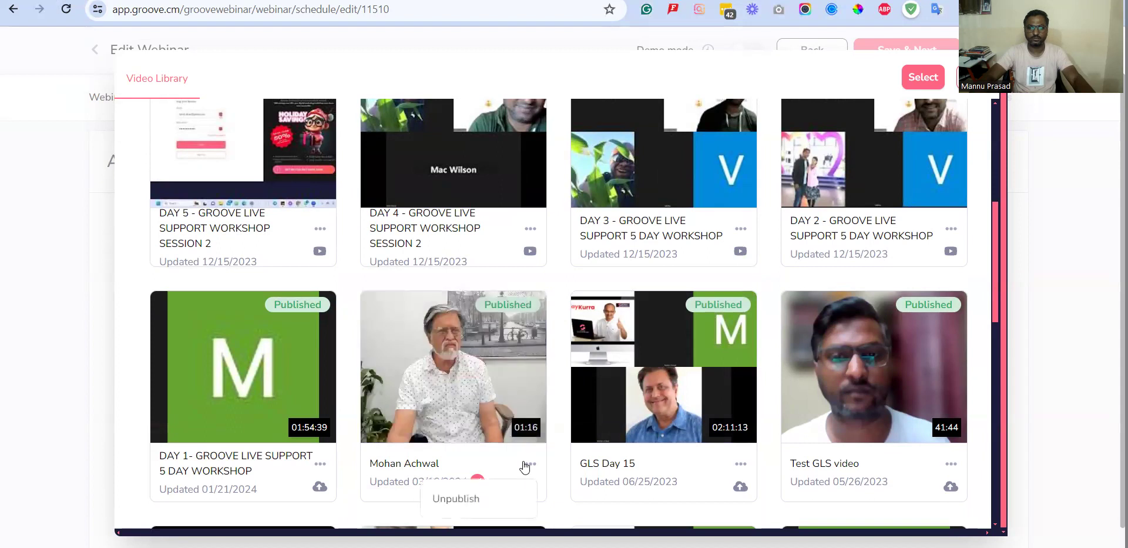
pyautogui.scroll(-2, 526, 465)
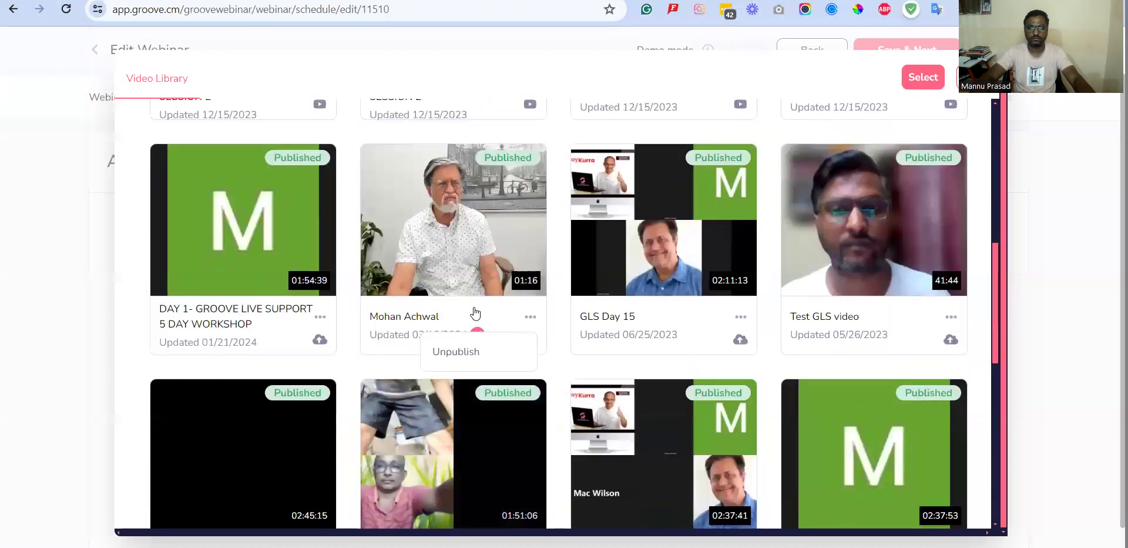
pyautogui.doubleClick(455, 222)
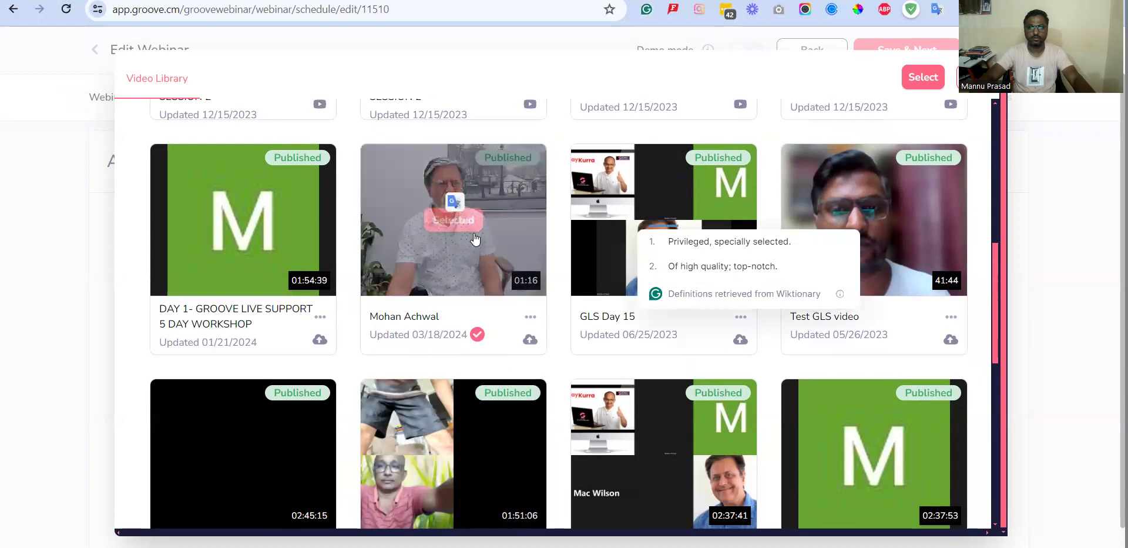
# - Choose "Test GLS video" from the library as the webinar's video and confirm the selection
pyautogui.click(882, 222)
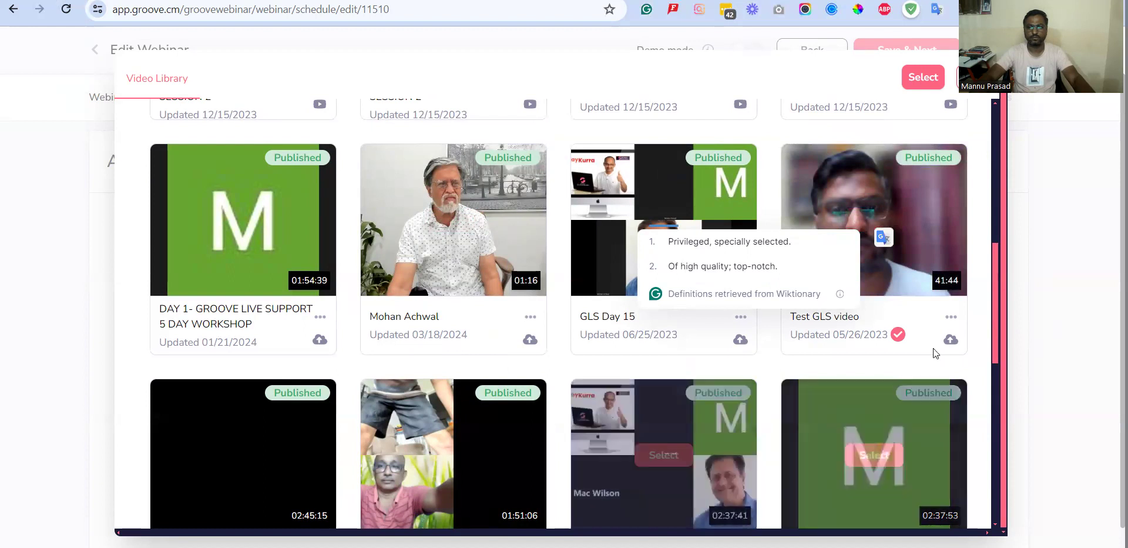
pyautogui.scroll(5, 950, 282)
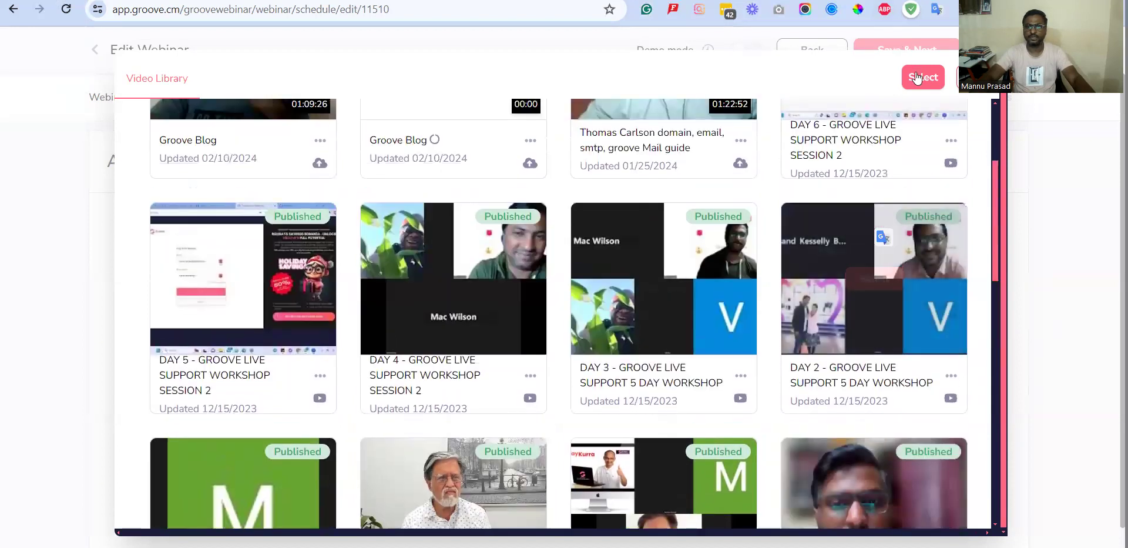
pyautogui.click(920, 81)
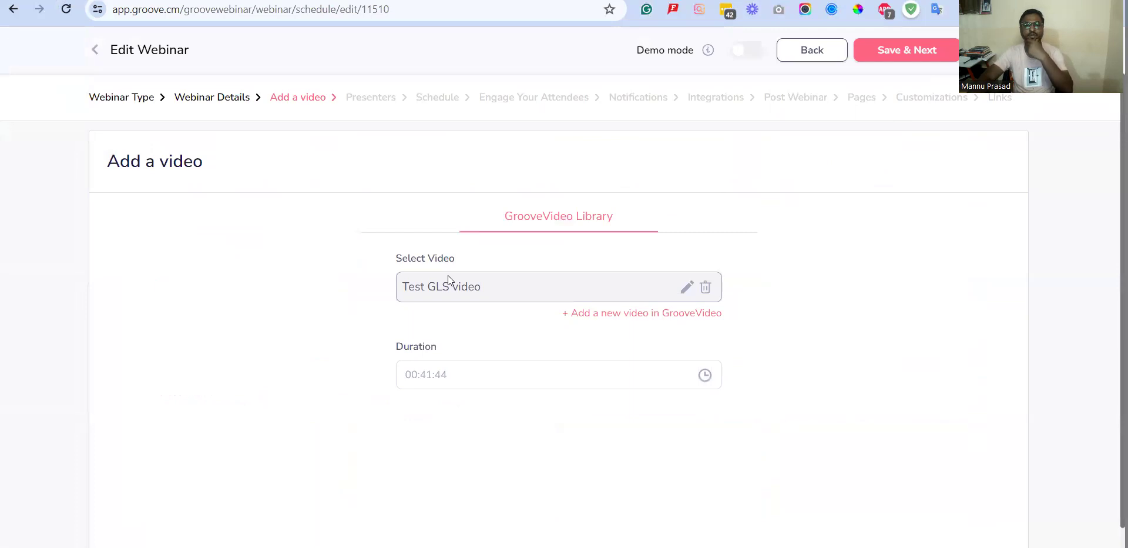
pyautogui.scroll(-1, 687, 399)
pyautogui.scroll(1, 687, 399)
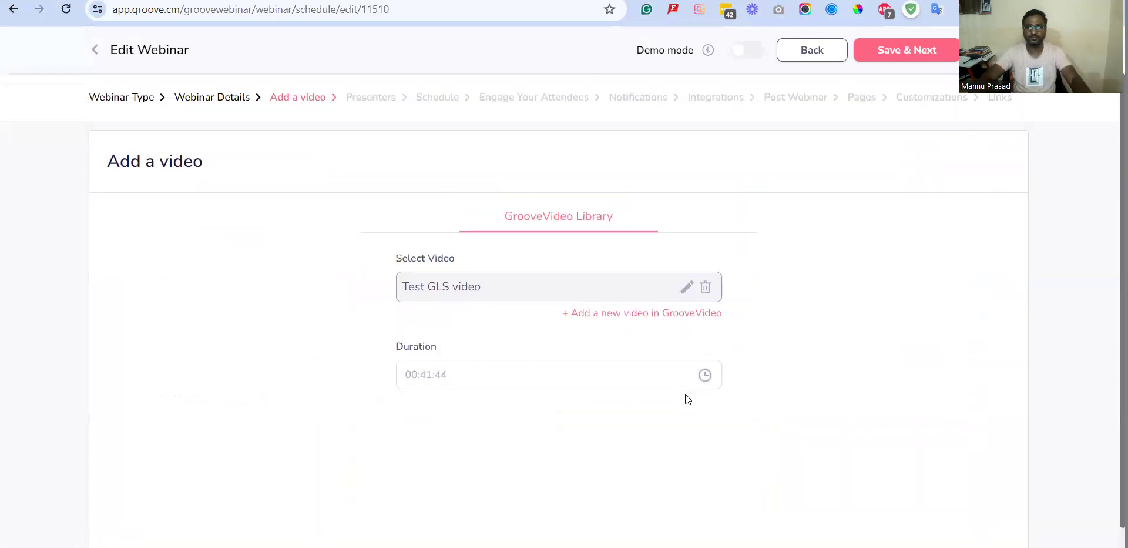
# - Save the video selection, choose the first previously added presenter by e-mail, and continue to the webinar's schedule
pyautogui.click(919, 51)
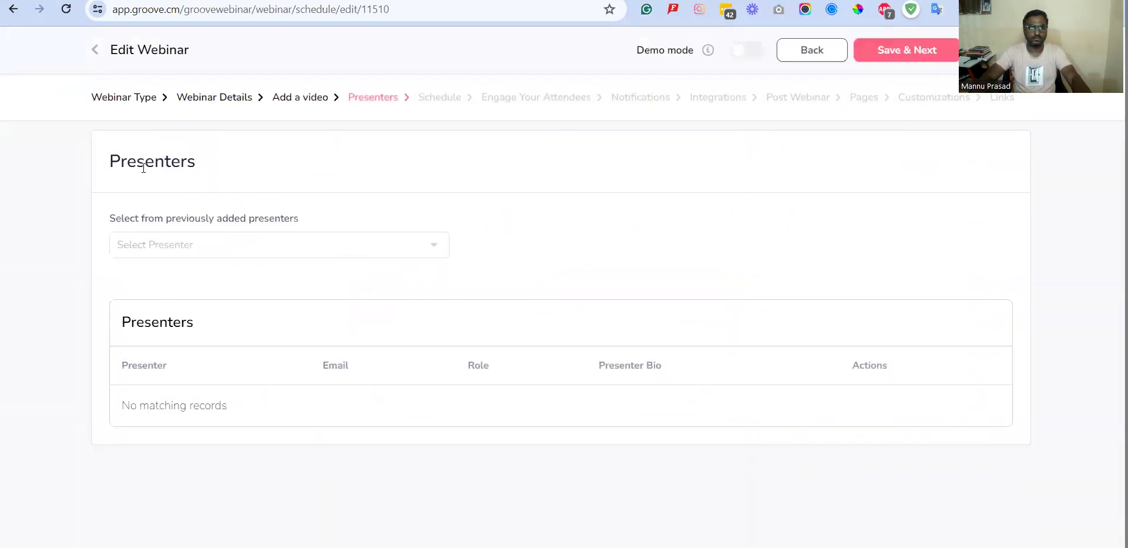
pyautogui.click(250, 246)
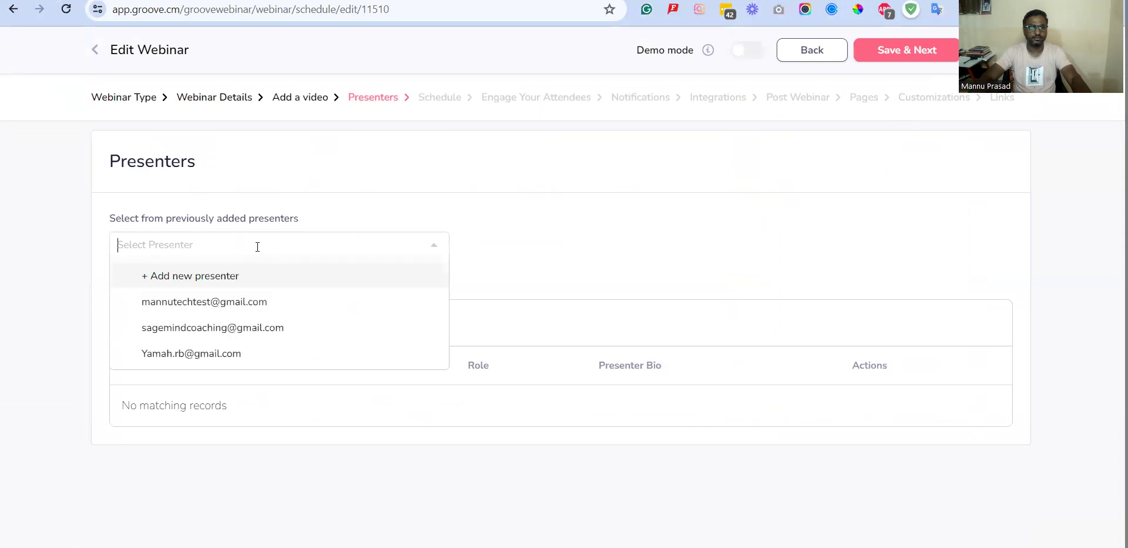
pyautogui.click(250, 302)
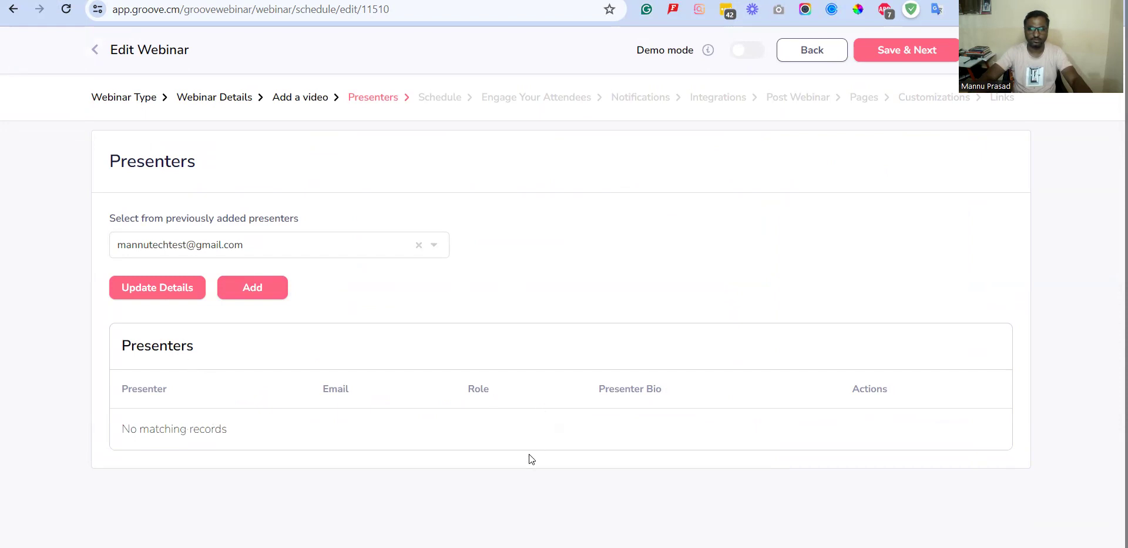
pyautogui.click(910, 49)
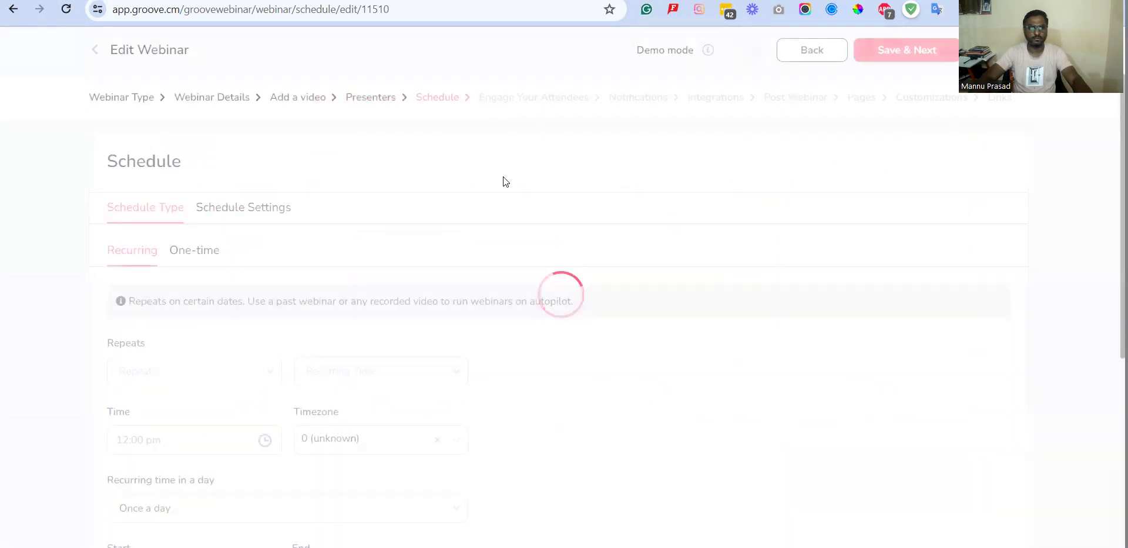
# - Set the Repeats option of the recurring webinar schedule to Every
pyautogui.scroll(-1, 503, 181)
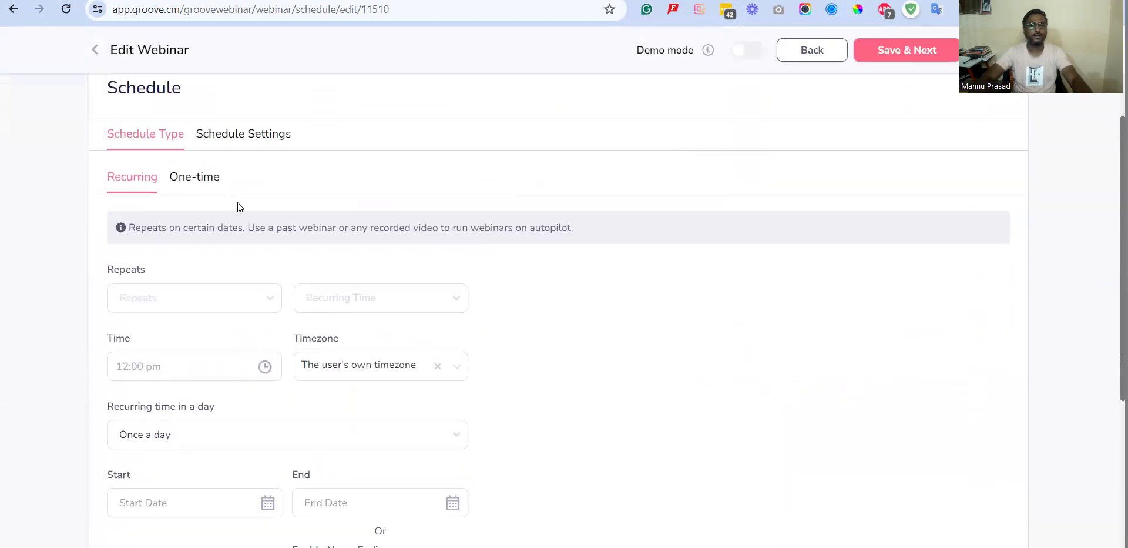
pyautogui.scroll(1, 222, 175)
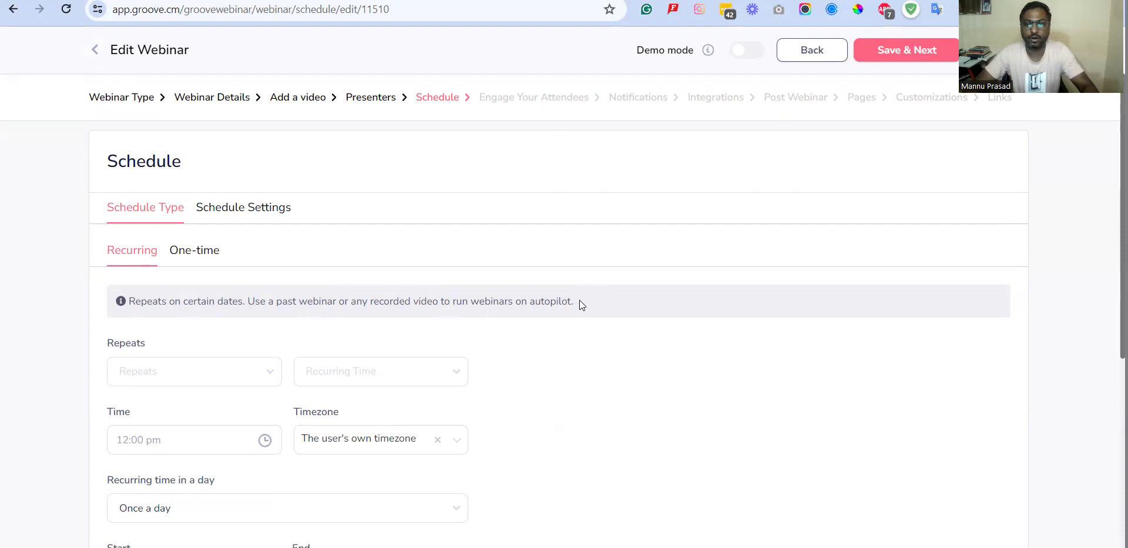
pyautogui.scroll(-3, 581, 304)
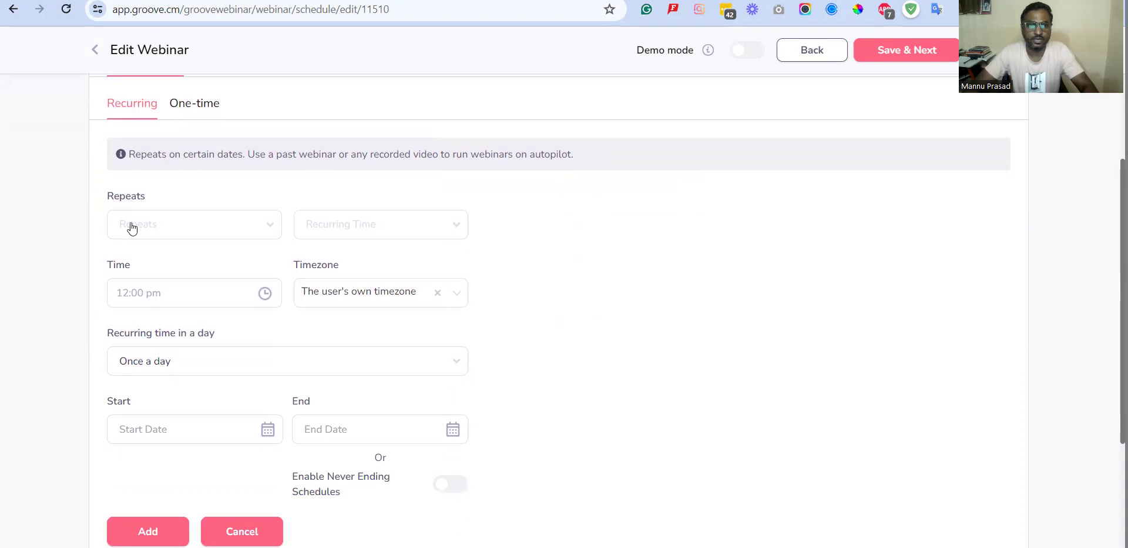
pyautogui.click(237, 231)
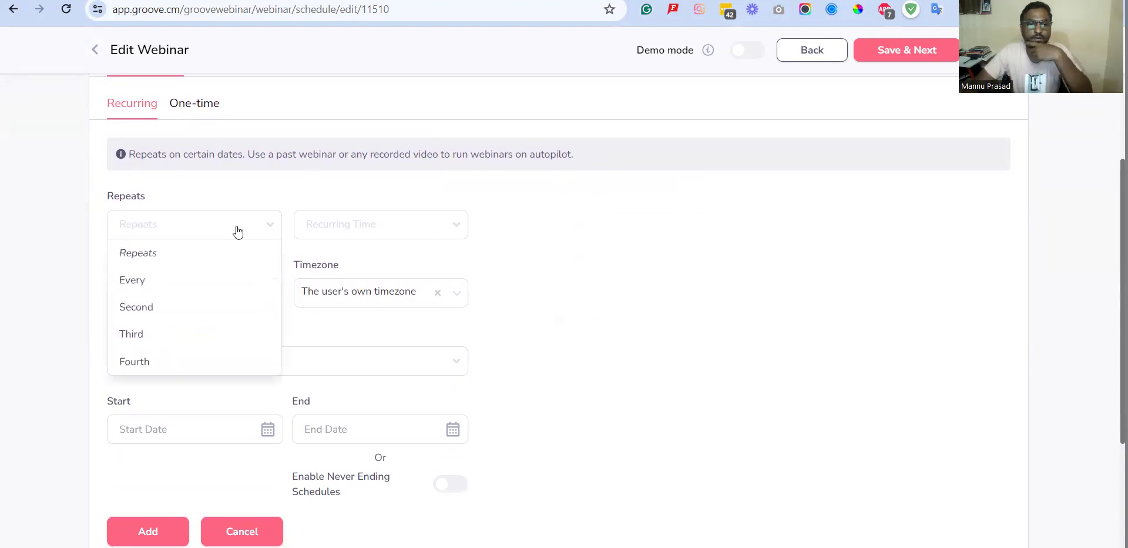
pyautogui.click(148, 279)
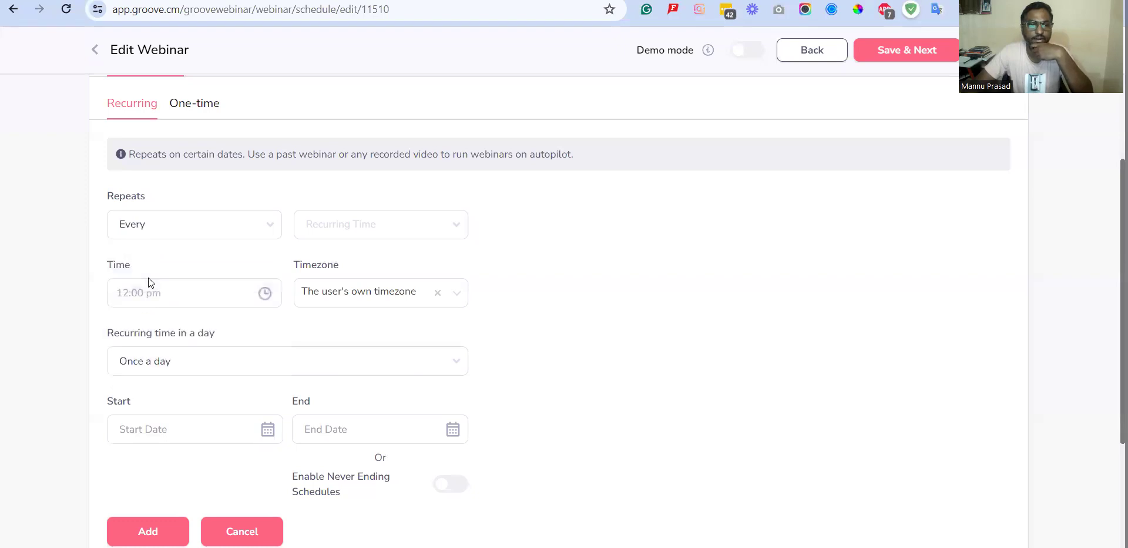
# - Try several recurring time options for the schedule and settle on Day
pyautogui.click(413, 231)
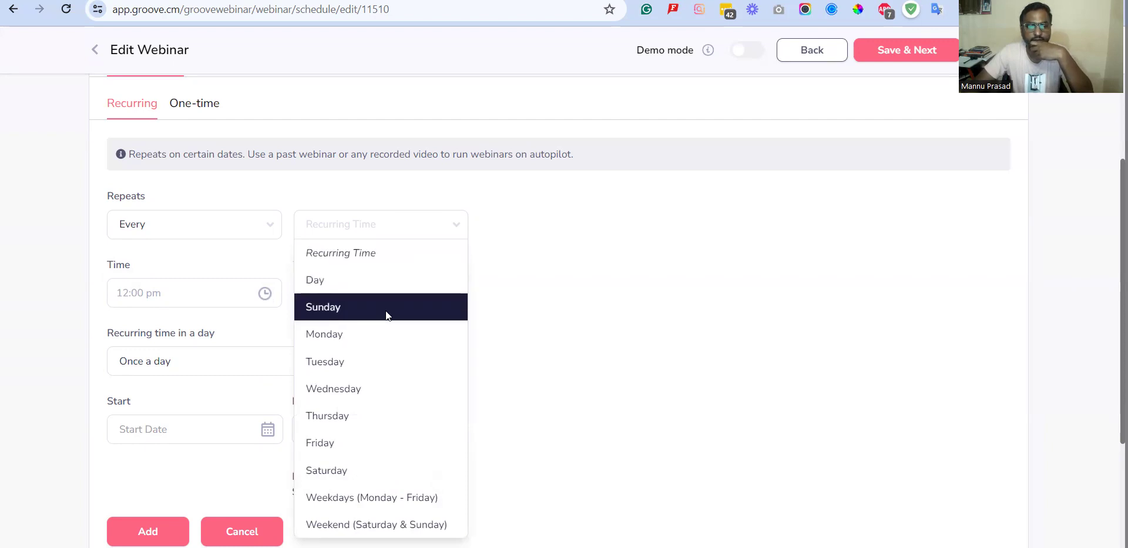
pyautogui.scroll(-3, 385, 310)
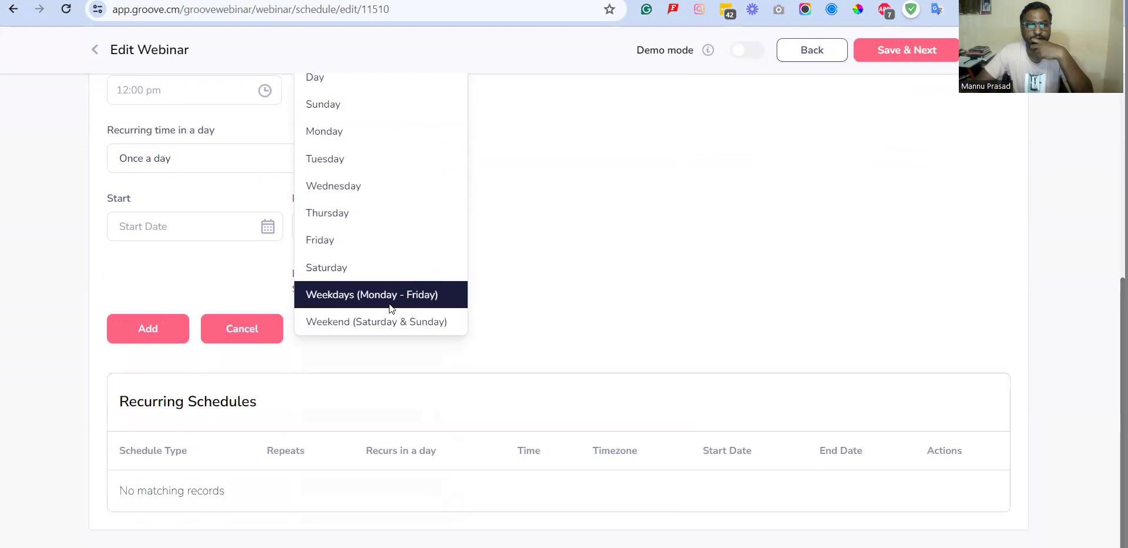
pyautogui.scroll(2, 389, 305)
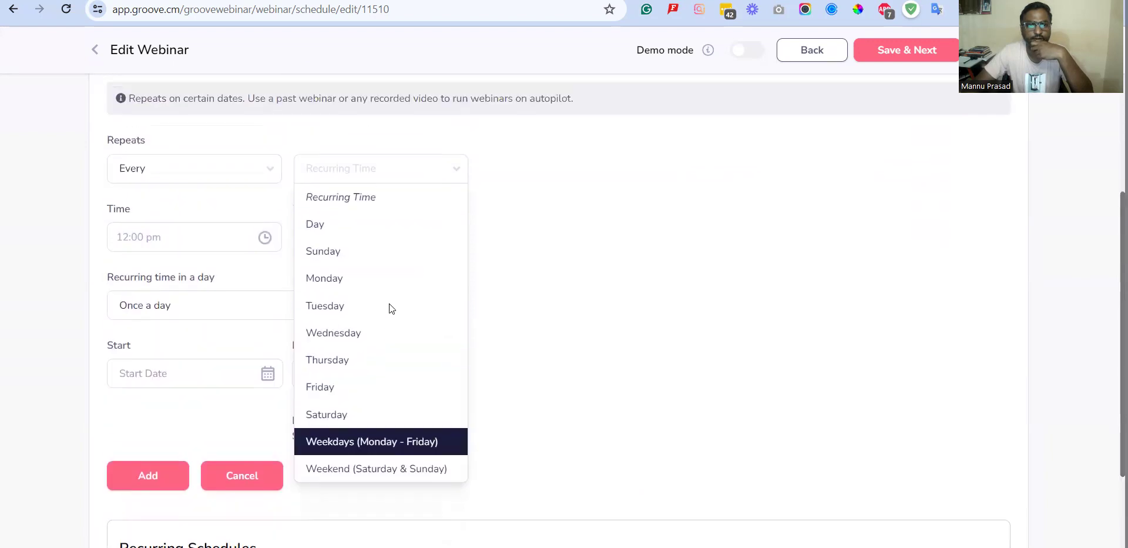
pyautogui.click(344, 253)
pyautogui.click(404, 175)
pyautogui.click(367, 269)
pyautogui.click(407, 175)
pyautogui.click(376, 193)
pyautogui.click(386, 177)
pyautogui.click(346, 224)
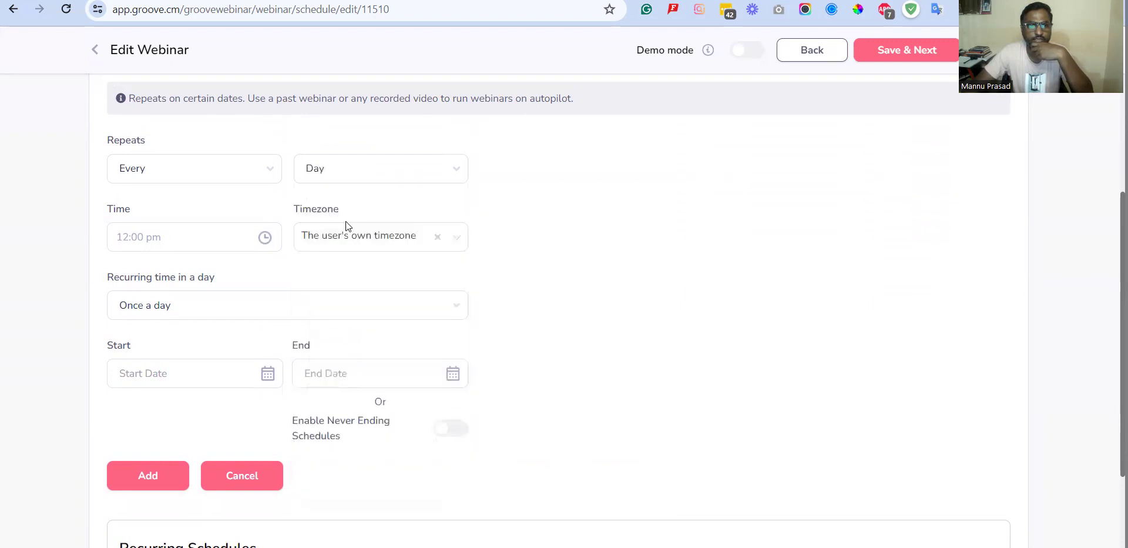
pyautogui.click(410, 171)
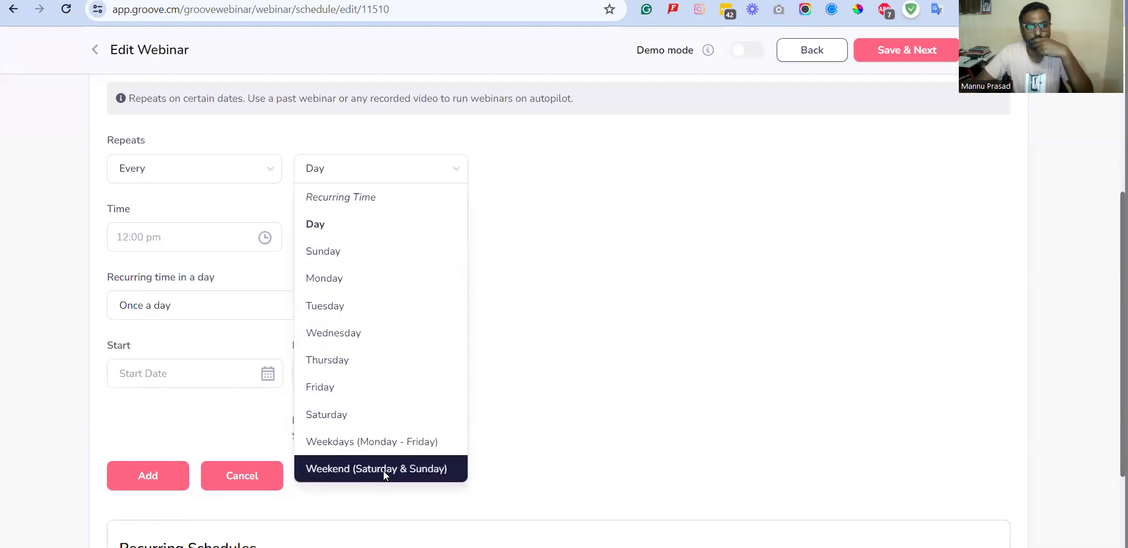
pyautogui.click(370, 229)
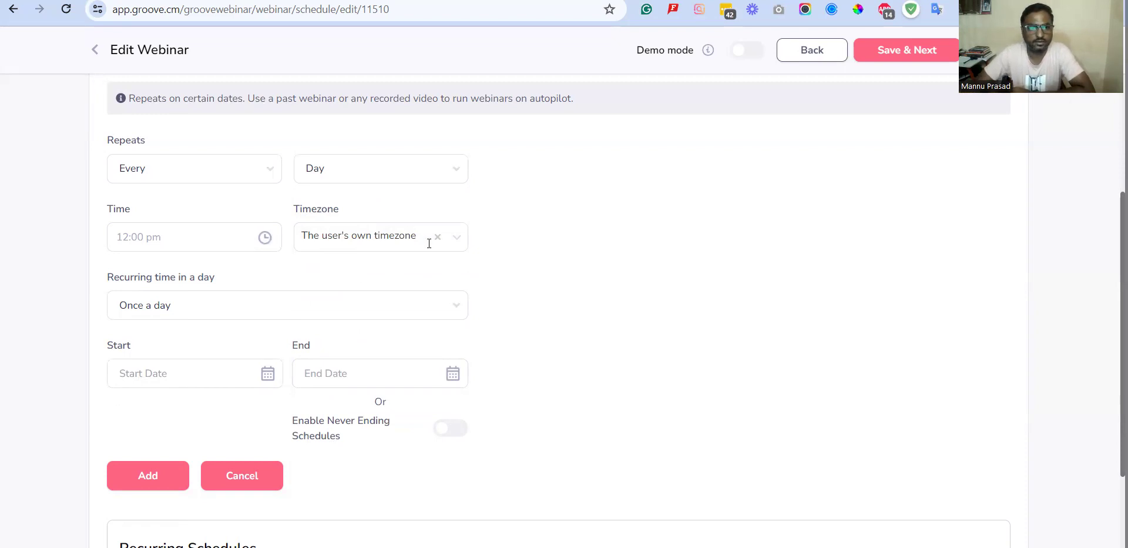
# - Set the recurring schedule's time to 05:00 pm
pyautogui.click(265, 238)
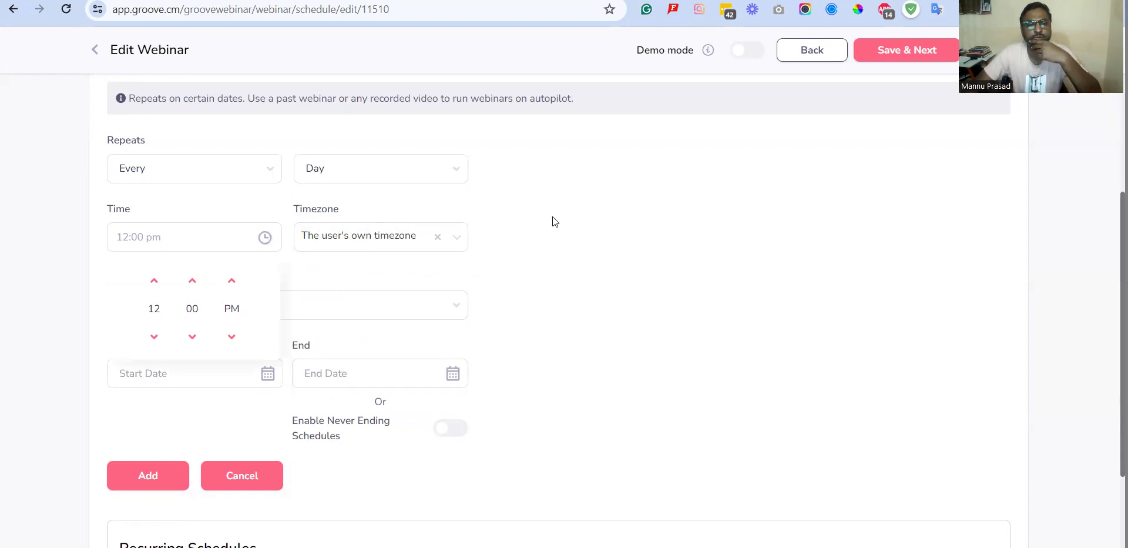
pyautogui.click(552, 217)
pyautogui.click(274, 240)
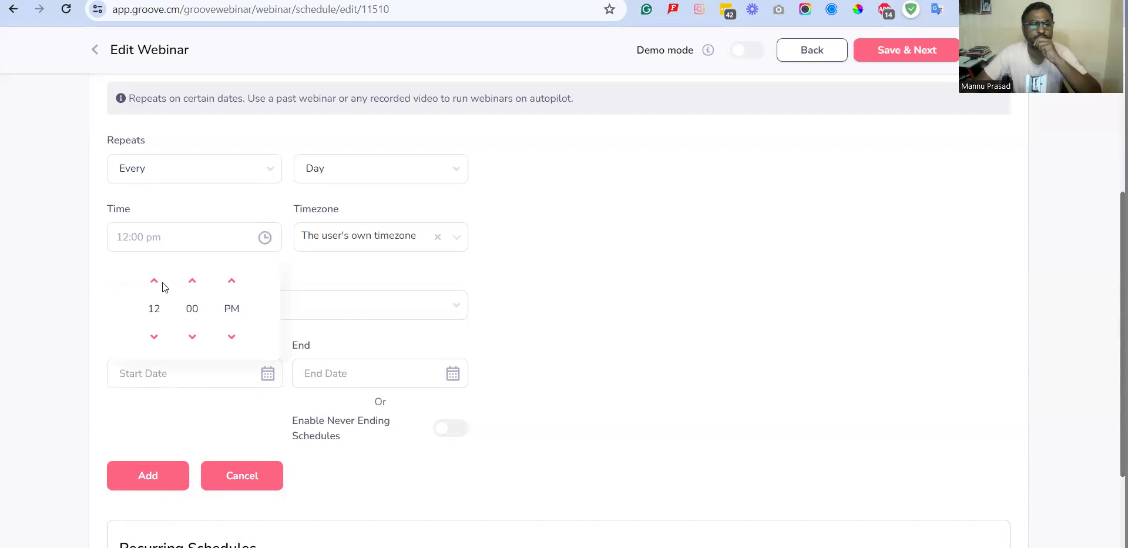
pyautogui.click(154, 336)
pyautogui.click(154, 336)
pyautogui.click(154, 336)
pyautogui.click(153, 336)
pyautogui.click(154, 336)
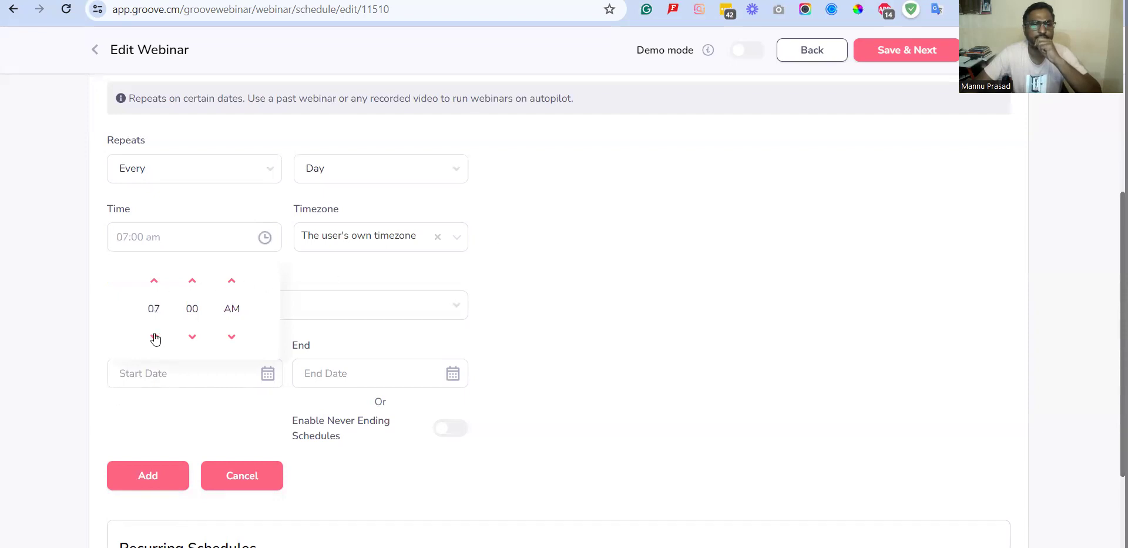
pyautogui.click(155, 282)
pyautogui.click(156, 283)
pyautogui.click(155, 283)
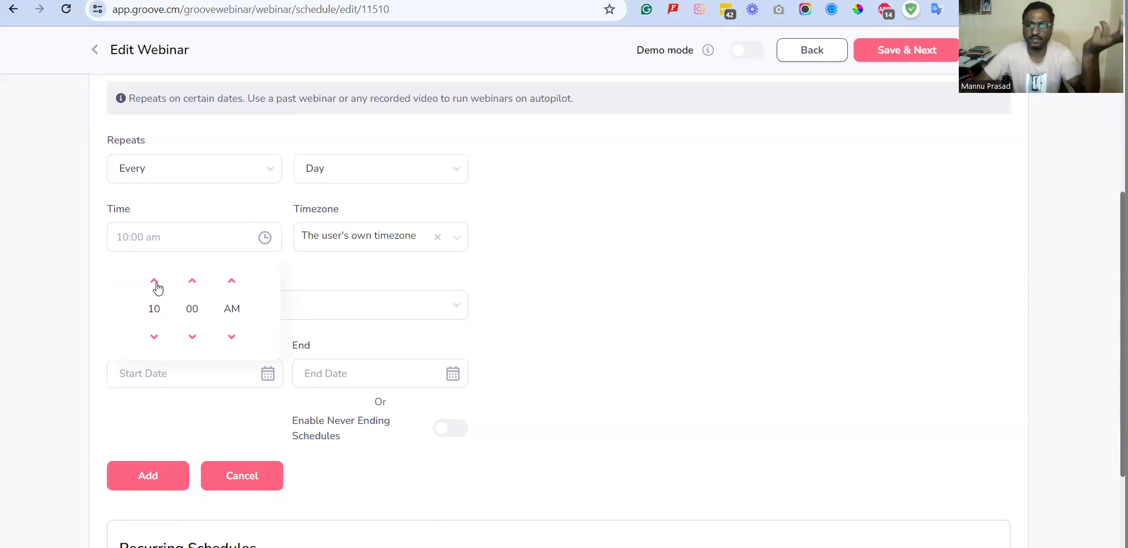
pyautogui.click(155, 282)
pyautogui.click(155, 282)
pyautogui.click(155, 282)
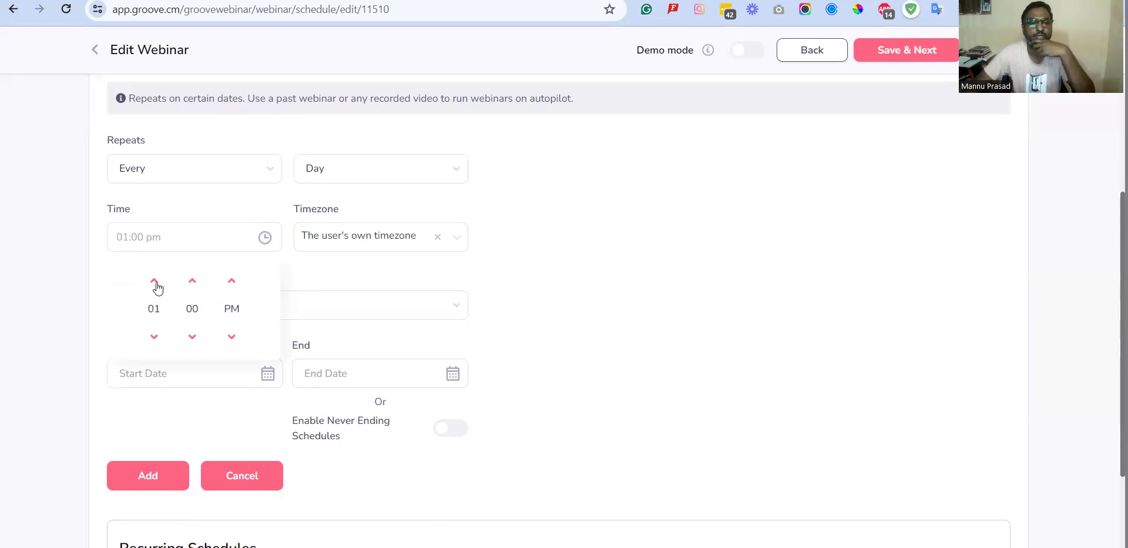
pyautogui.click(155, 282)
pyautogui.click(155, 282)
pyautogui.click(155, 282)
pyautogui.click(153, 338)
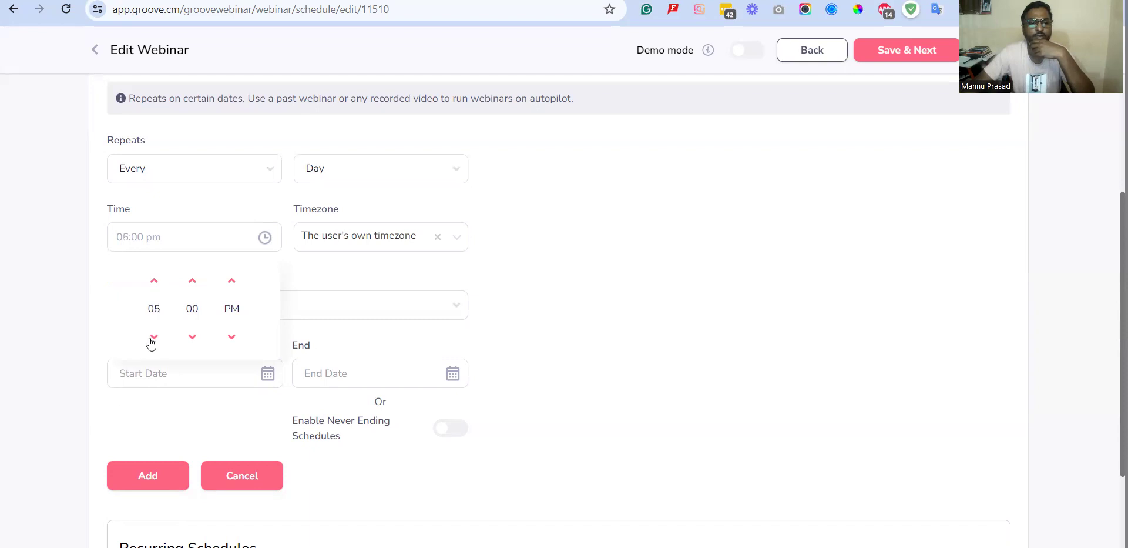
pyautogui.click(578, 259)
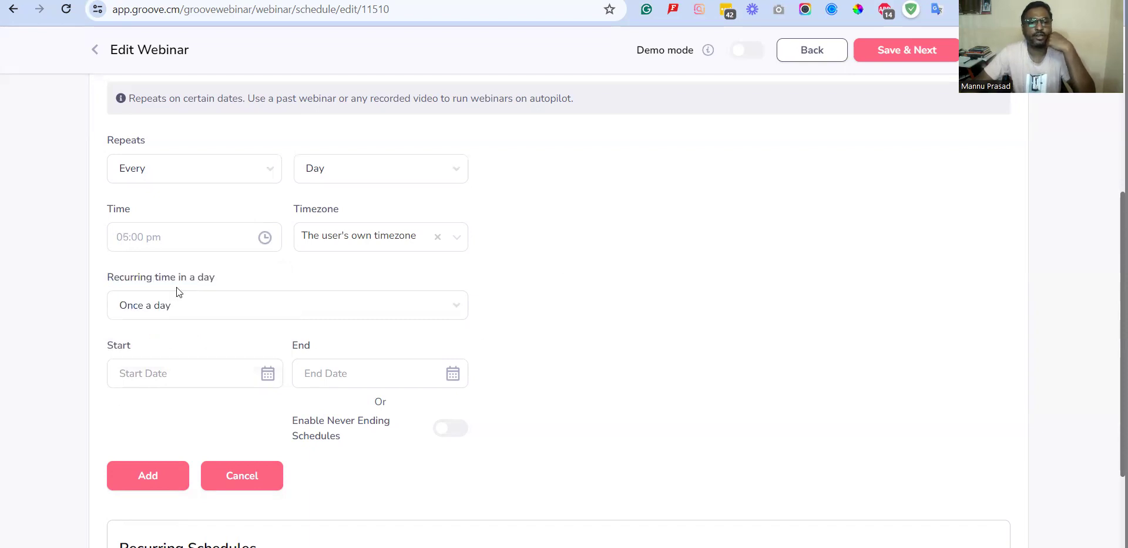
# - Try the recurring time in a day options, including Every 3 hours, and settle on Every hour
pyautogui.click(399, 308)
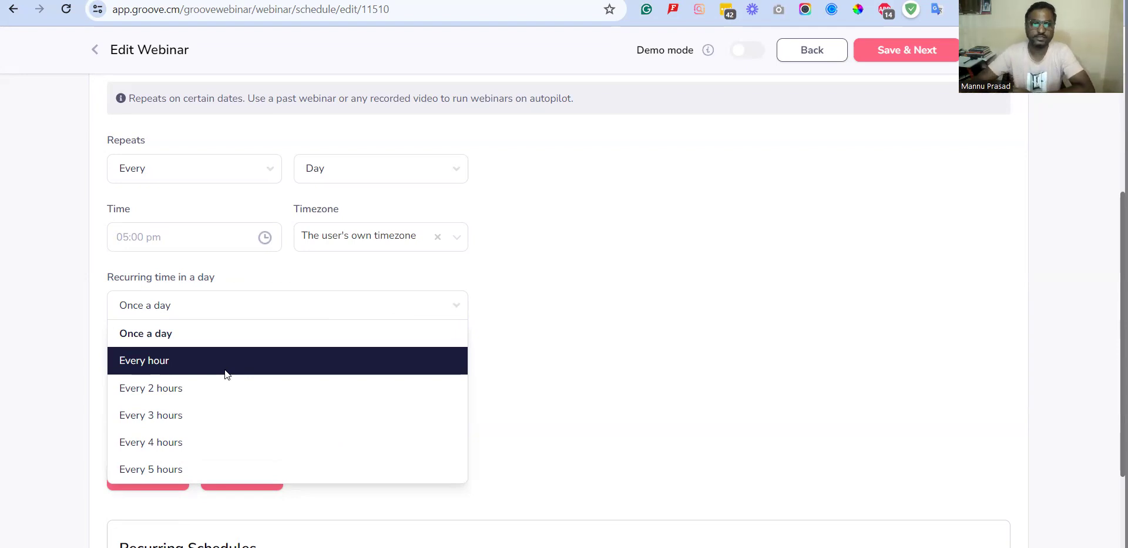
pyautogui.click(229, 333)
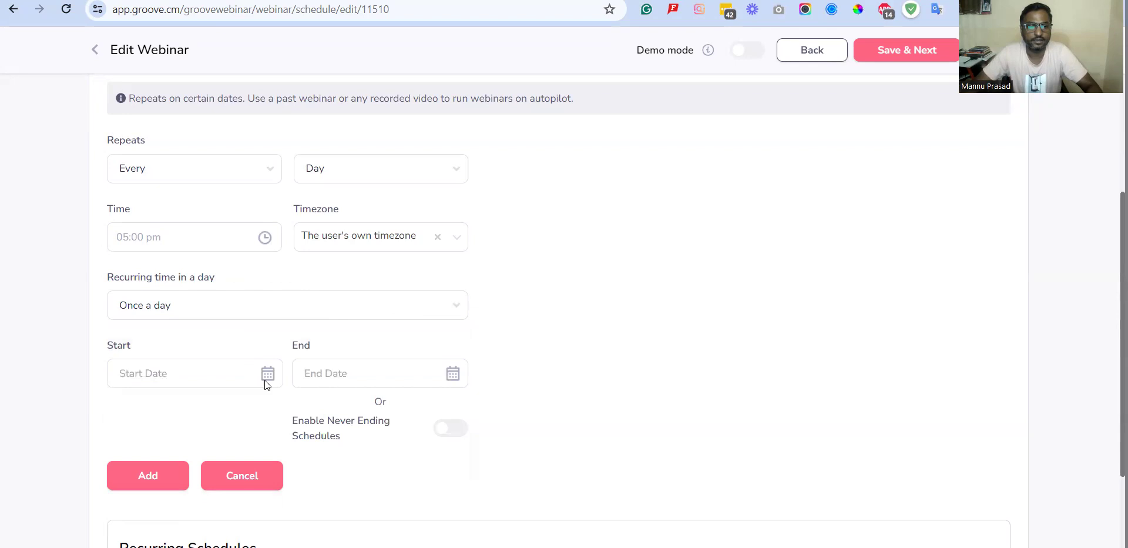
pyautogui.click(296, 317)
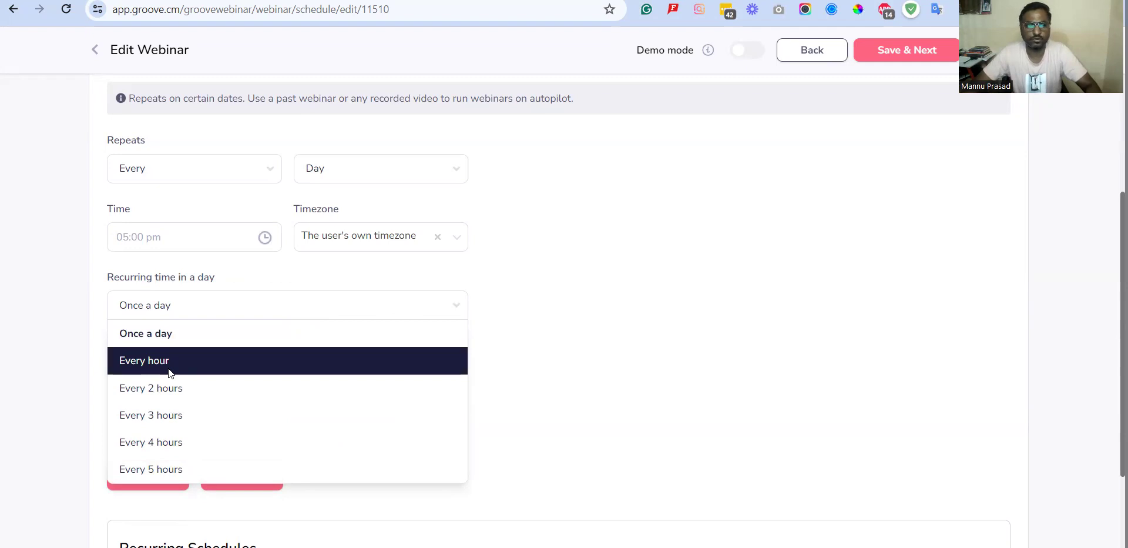
pyautogui.click(167, 415)
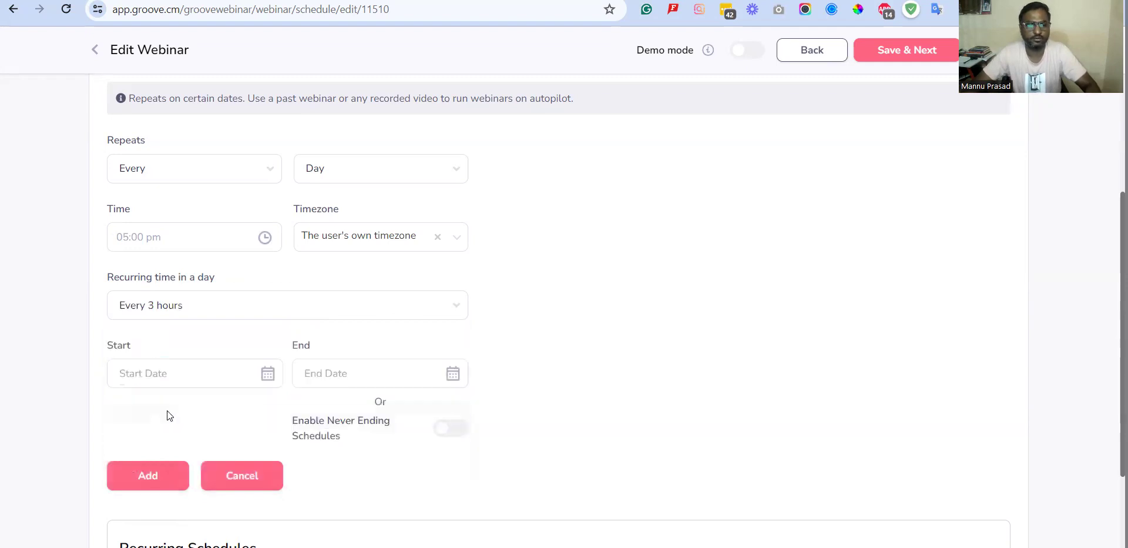
pyautogui.click(375, 310)
pyautogui.click(189, 366)
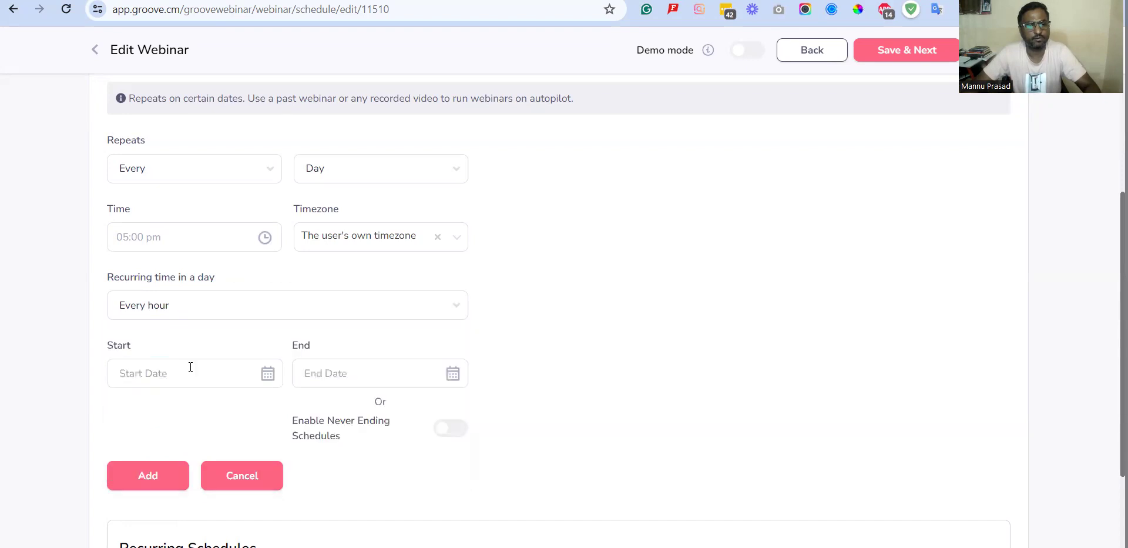
# - Enable never ending schedules and try to add the recurring schedule without a start date
pyautogui.click(269, 375)
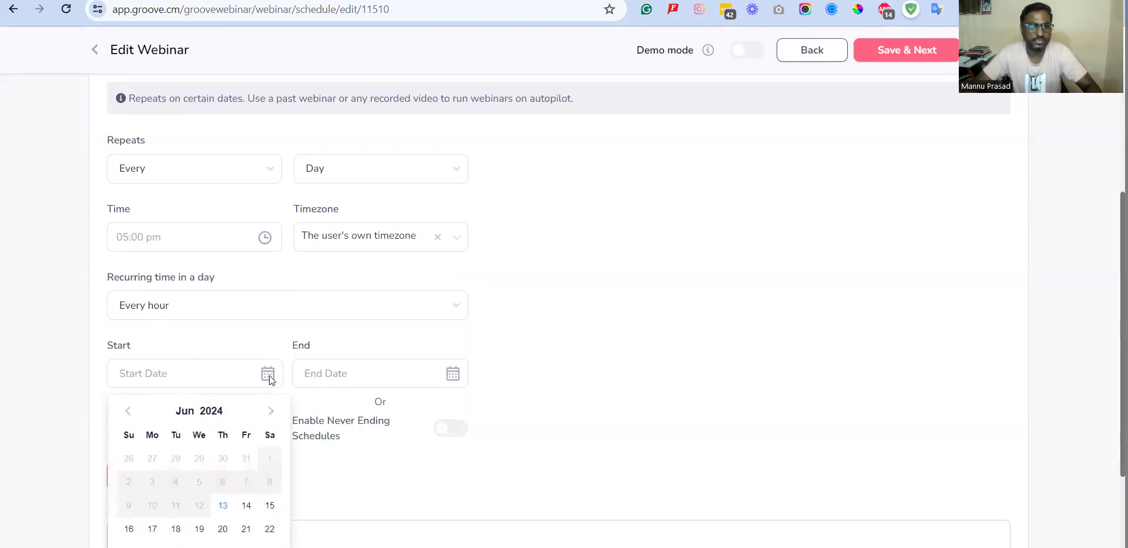
pyautogui.scroll(-1, 545, 295)
pyautogui.scroll(-2, 546, 300)
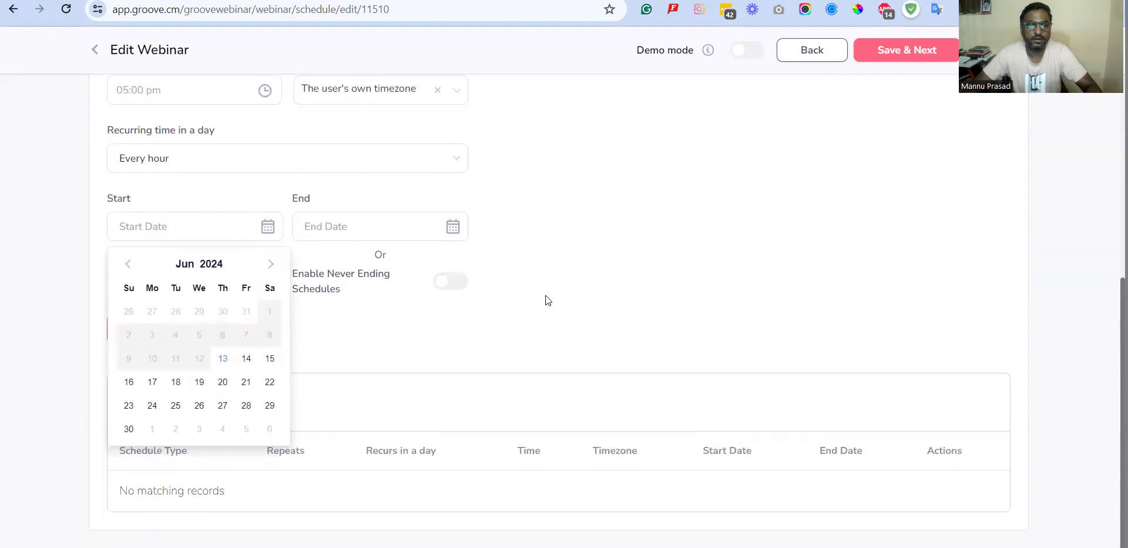
pyautogui.click(612, 227)
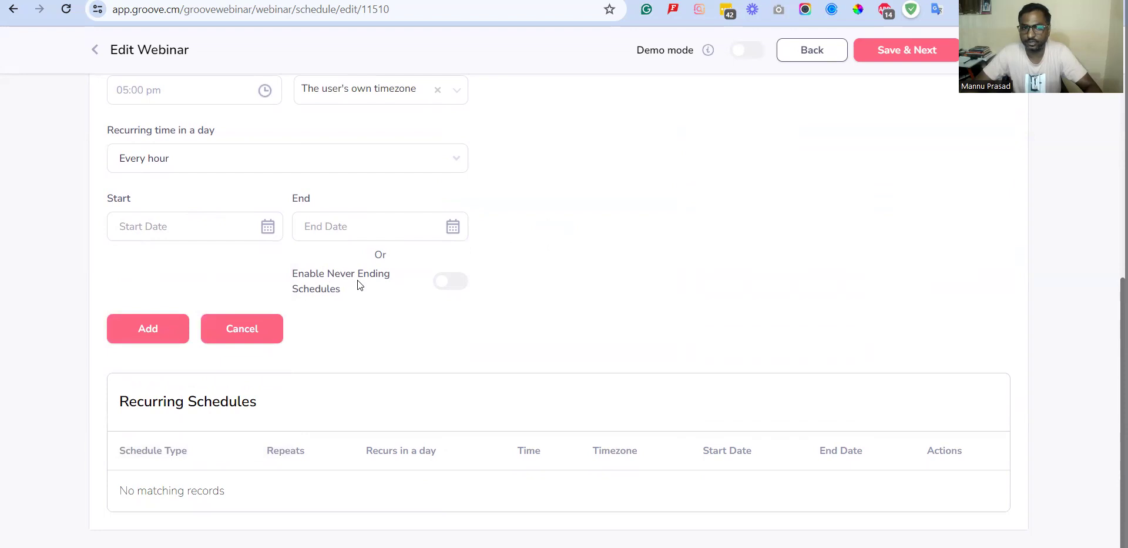
pyautogui.click(451, 281)
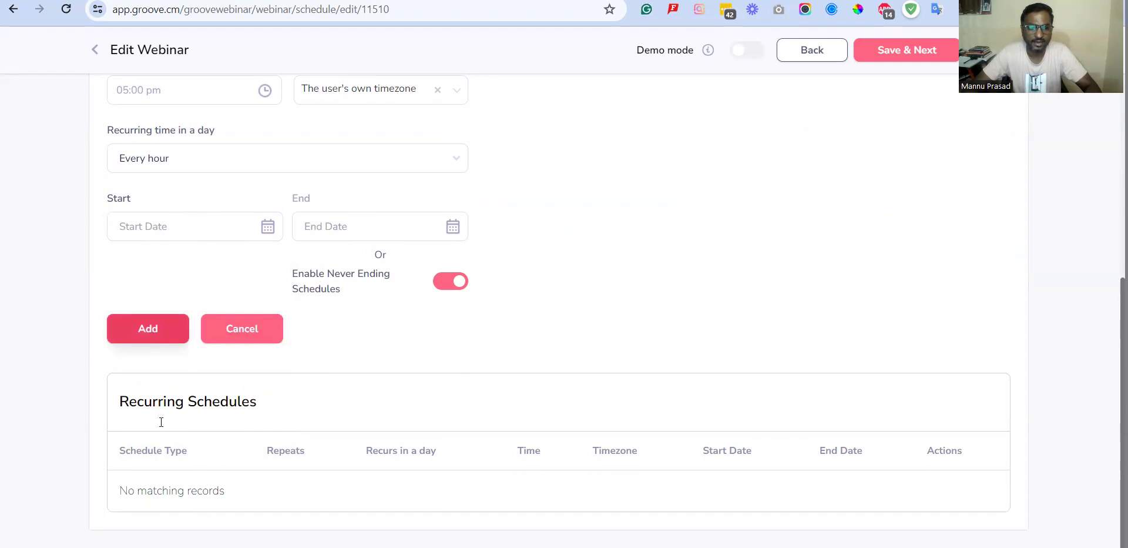
pyautogui.moveTo(117, 399); pyautogui.dragTo(257, 401)
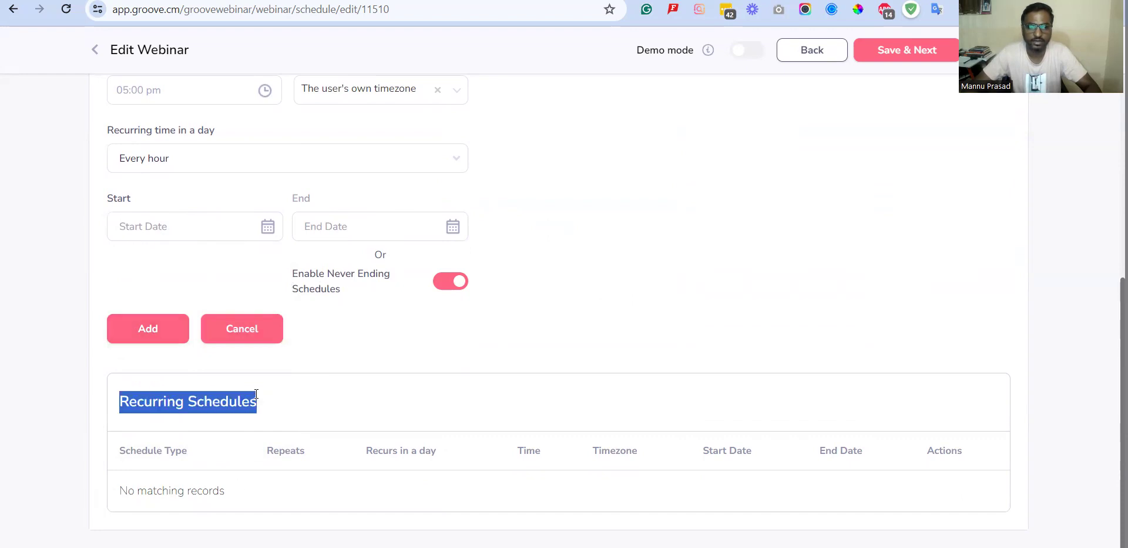
pyautogui.click(158, 333)
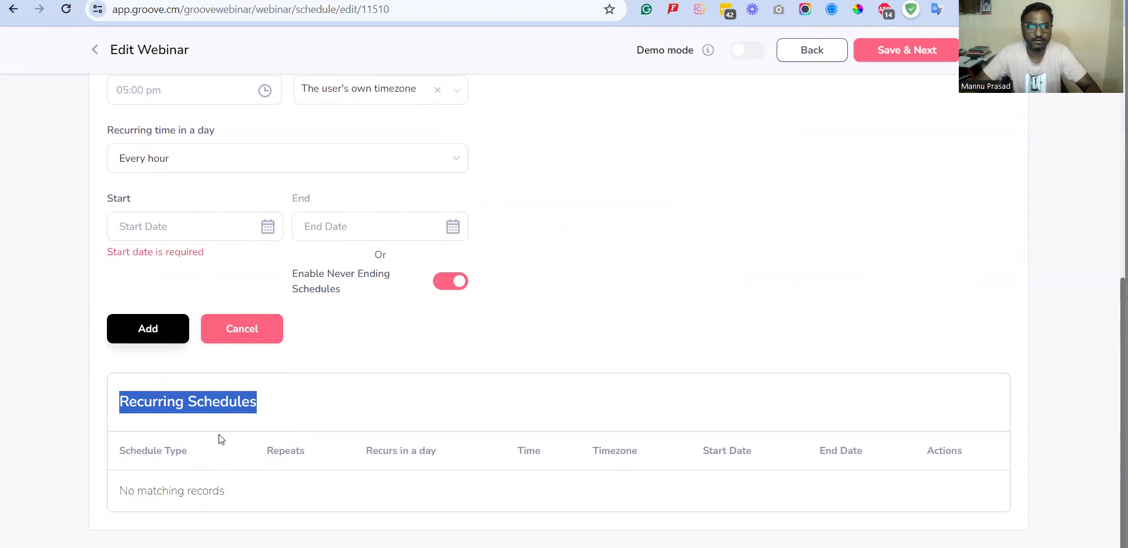
# - Set the recurring schedule's start date to June 17, 2024 and add the schedule
pyautogui.click(267, 230)
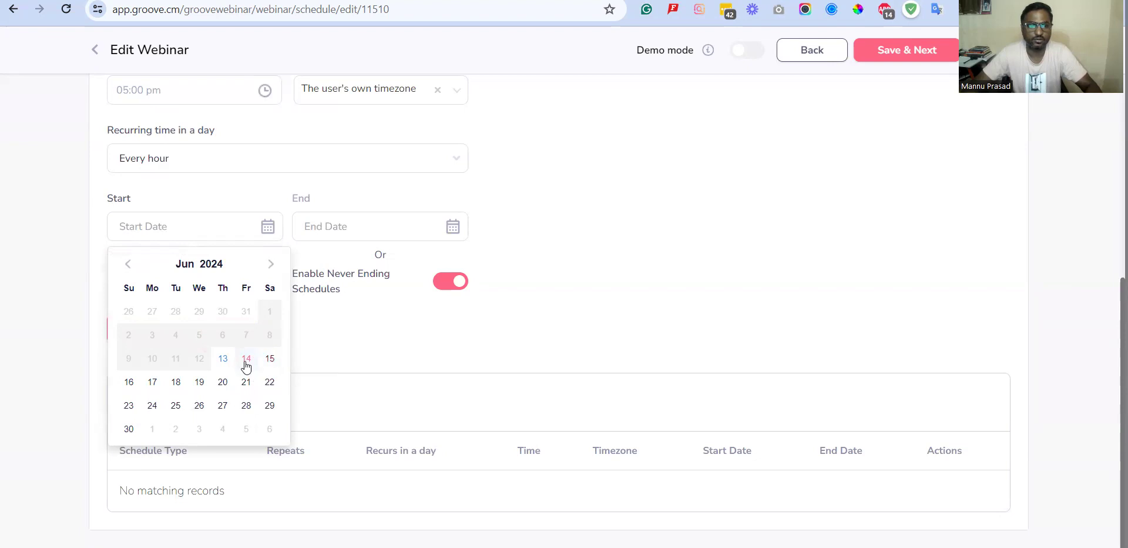
pyautogui.click(246, 359)
pyautogui.click(267, 243)
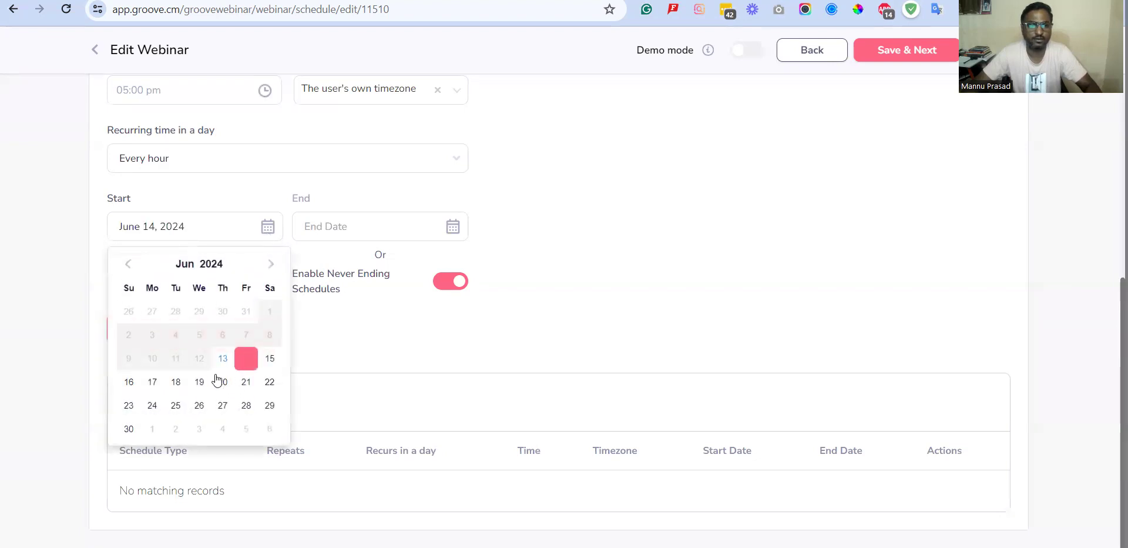
pyautogui.click(152, 383)
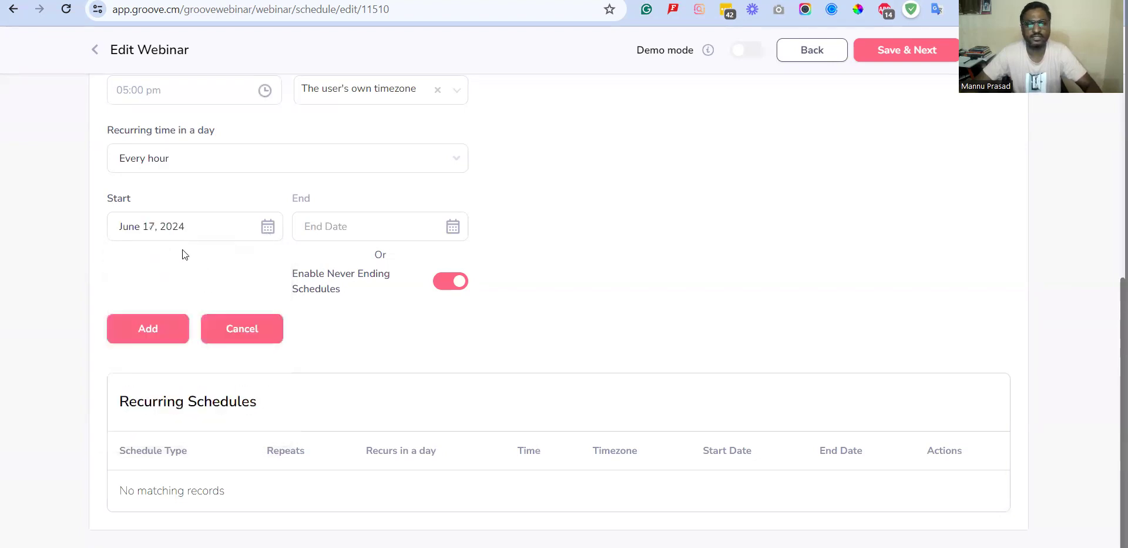
pyautogui.click(148, 328)
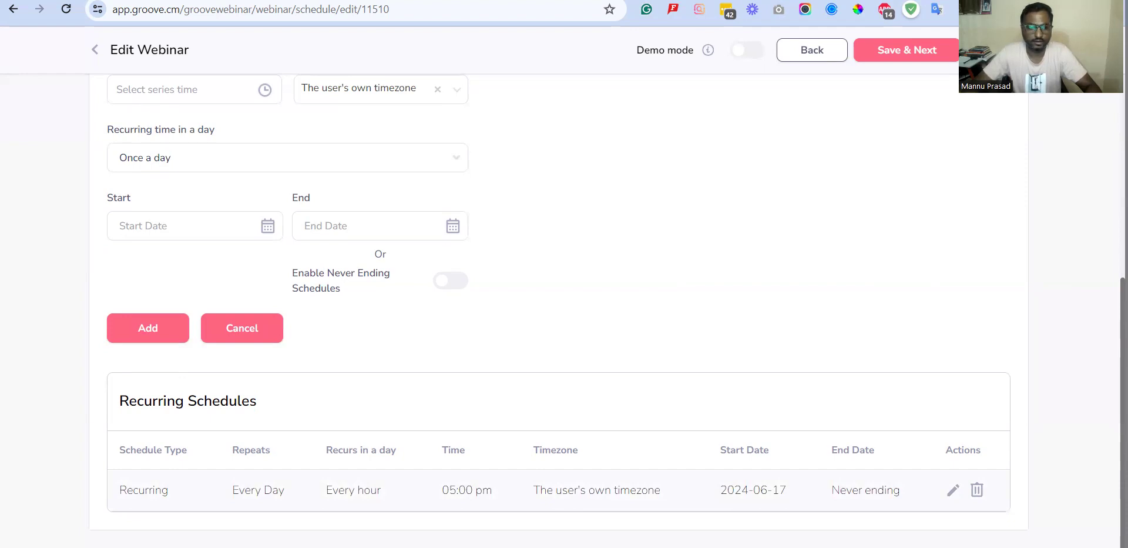
# - Review the recurring schedules list and the one-time schedules list, and return to the recurring schedule form
pyautogui.scroll(1, 252, 475)
pyautogui.scroll(5, 252, 474)
pyautogui.scroll(-6, 251, 474)
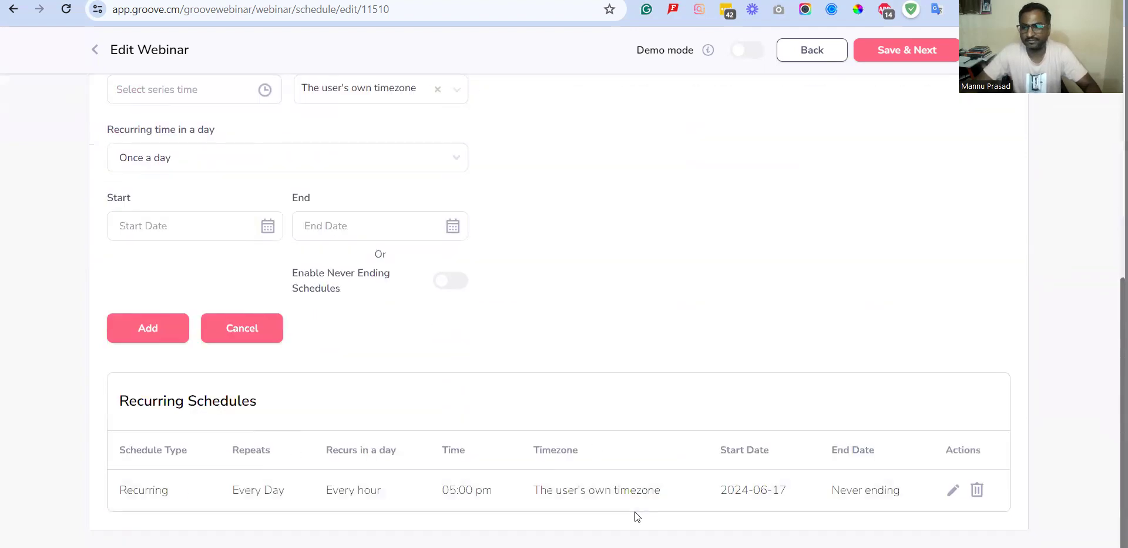
pyautogui.scroll(6, 633, 505)
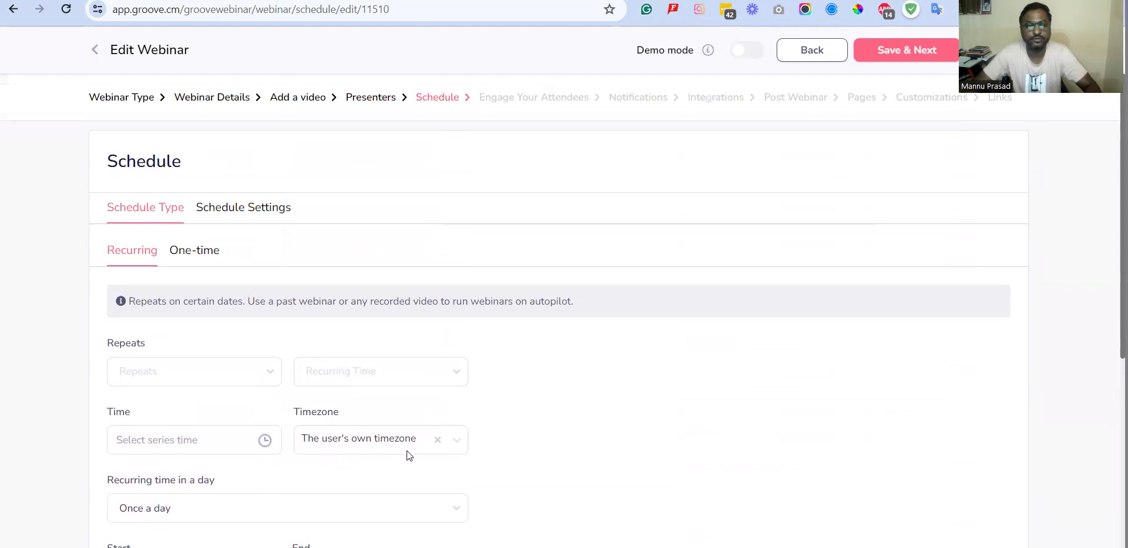
pyautogui.click(194, 253)
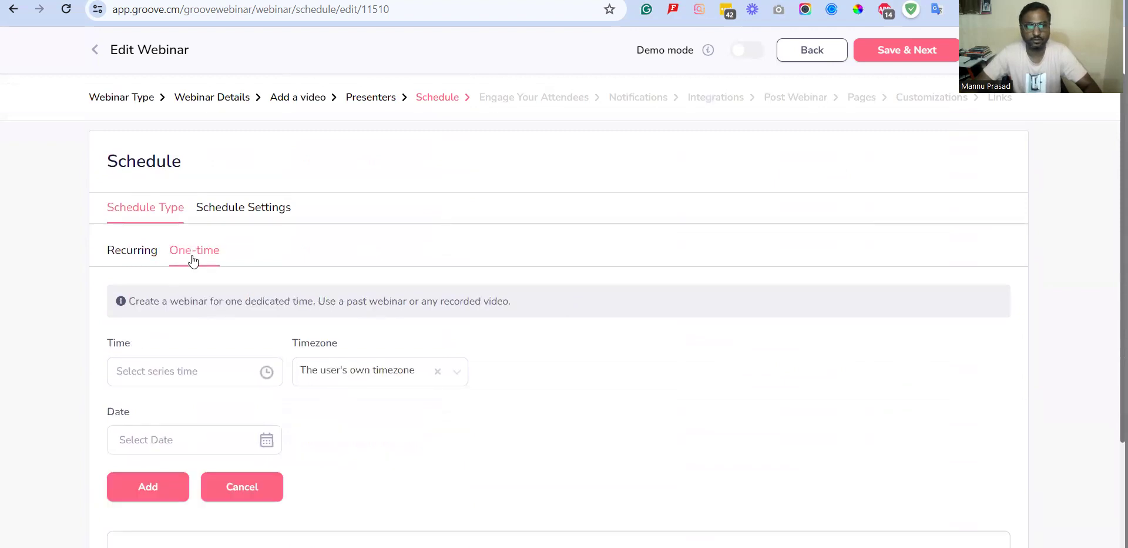
pyautogui.scroll(-3, 368, 391)
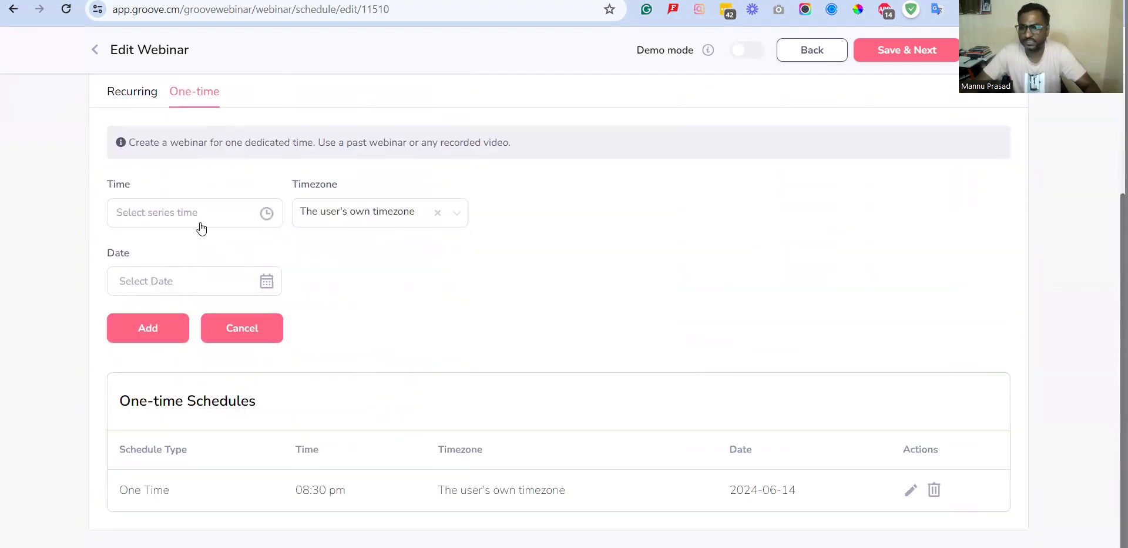
pyautogui.scroll(3, 185, 241)
pyautogui.click(141, 250)
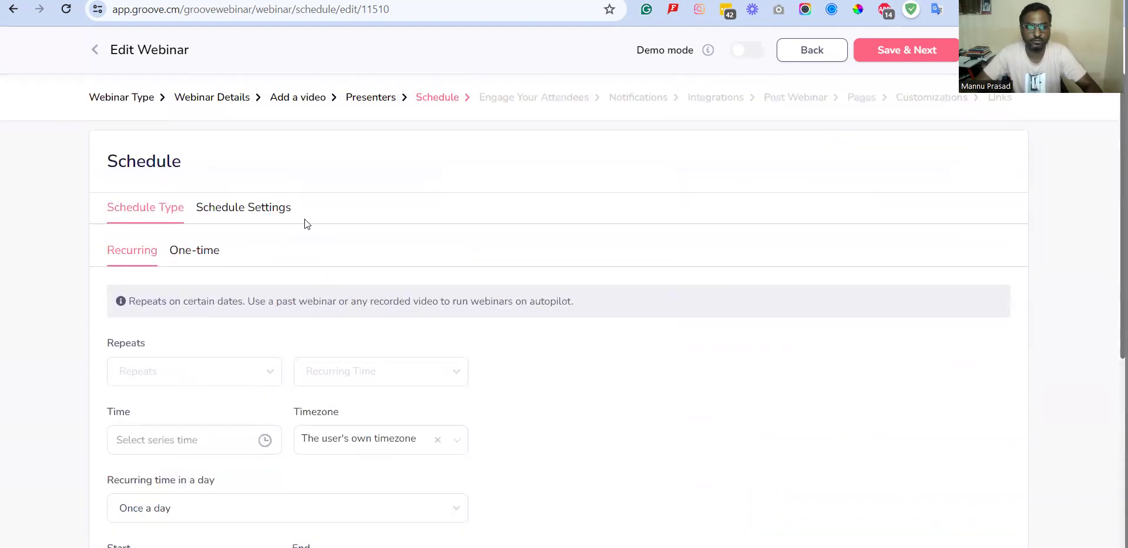
# - Examine the Allow Late Attendance option in the schedule settings
pyautogui.click(233, 218)
pyautogui.scroll(-1, 558, 288)
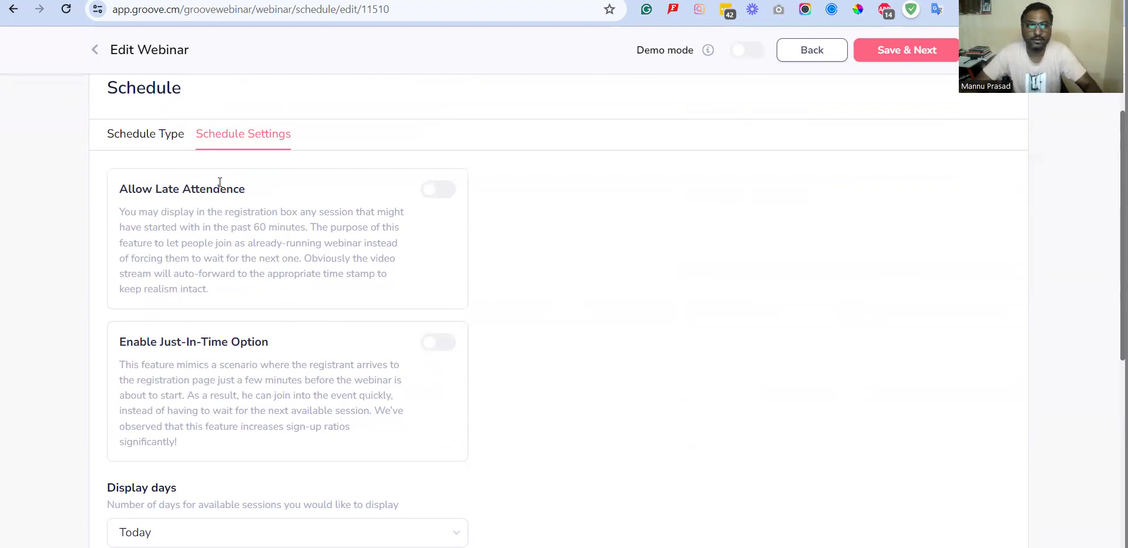
pyautogui.moveTo(166, 189); pyautogui.dragTo(268, 192)
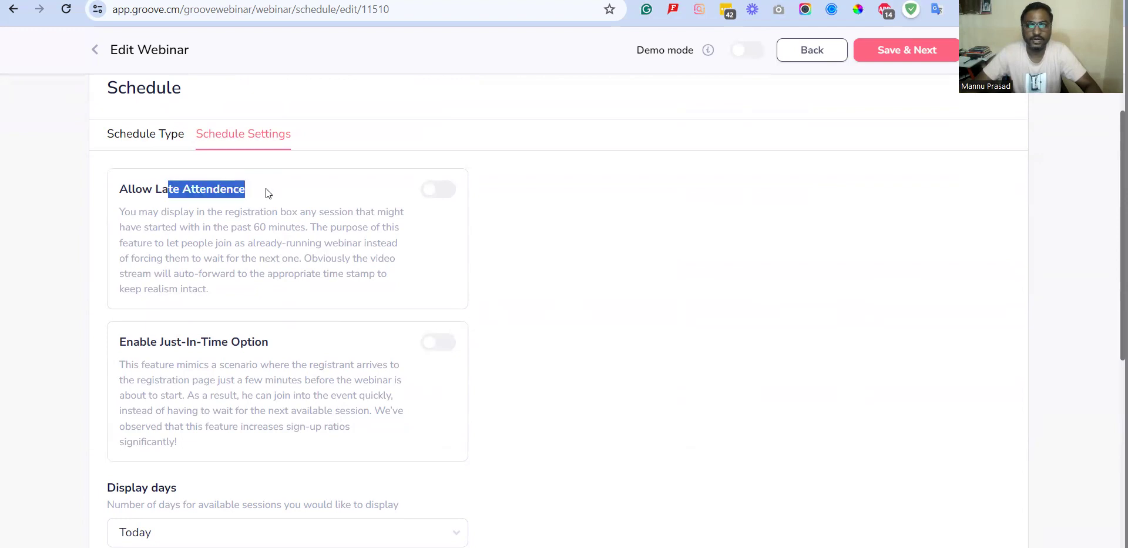
pyautogui.click(315, 184)
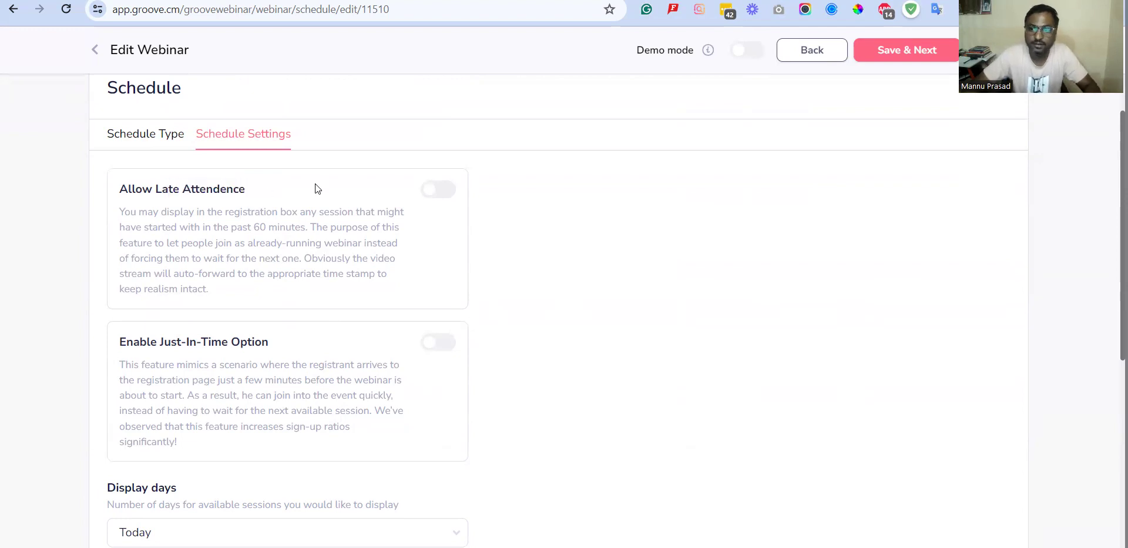
# - Check how often the added recurring schedule recurs in a day
pyautogui.click(144, 134)
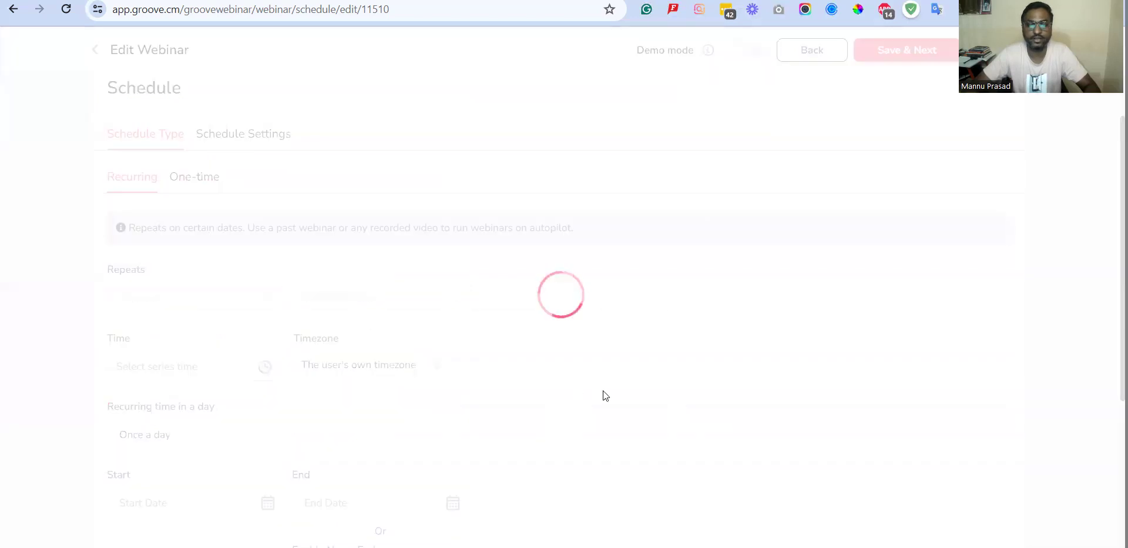
pyautogui.scroll(-5, 658, 409)
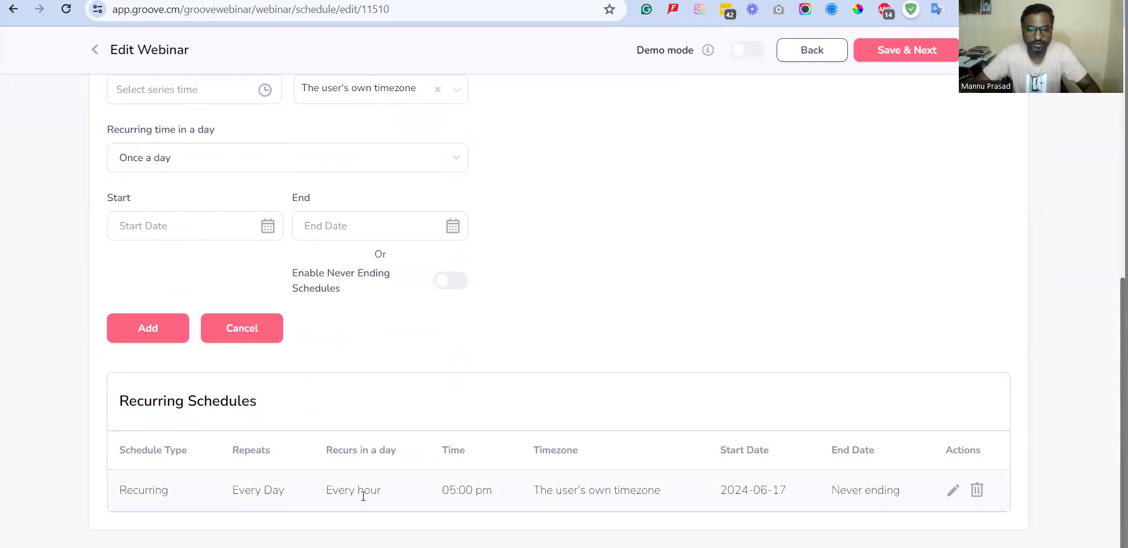
pyautogui.moveTo(327, 492); pyautogui.dragTo(375, 501)
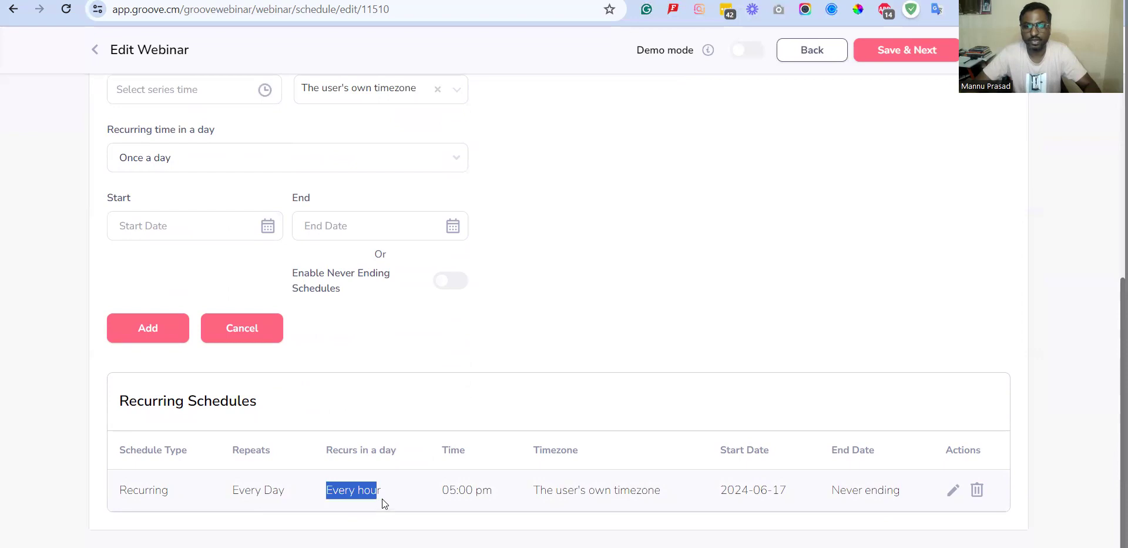
pyautogui.click(540, 344)
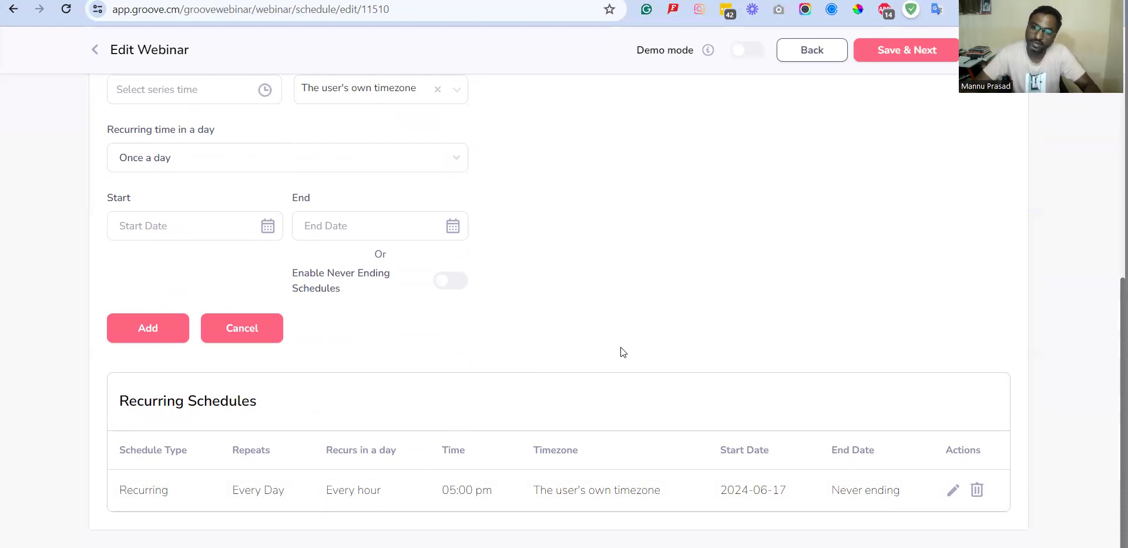
pyautogui.scroll(6, 620, 347)
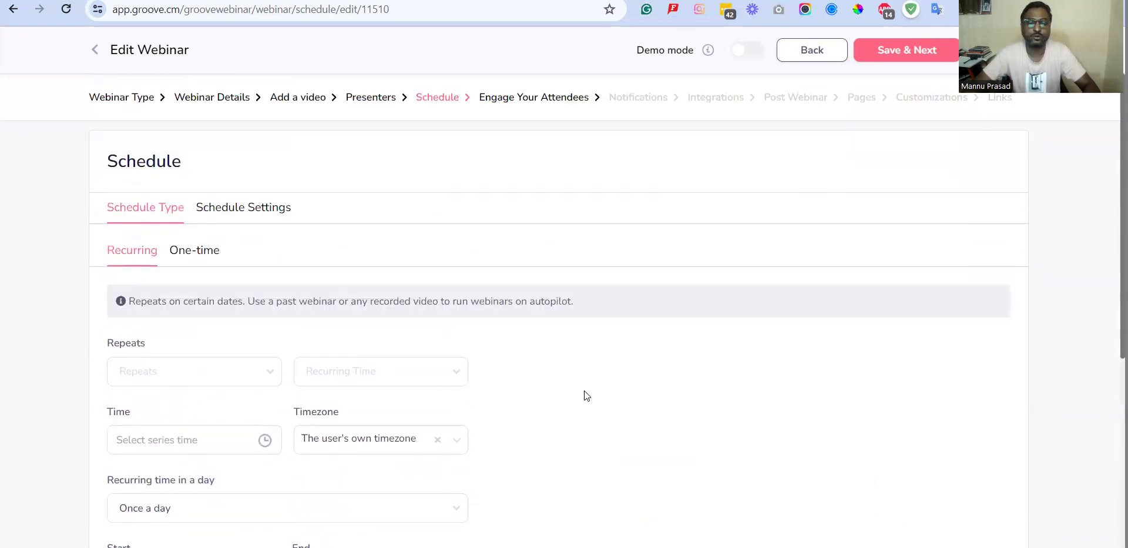
# - Review the late attendance, Just-In-Time and holiday blocking settings and the available Display days choices in the schedule settings
pyautogui.click(270, 208)
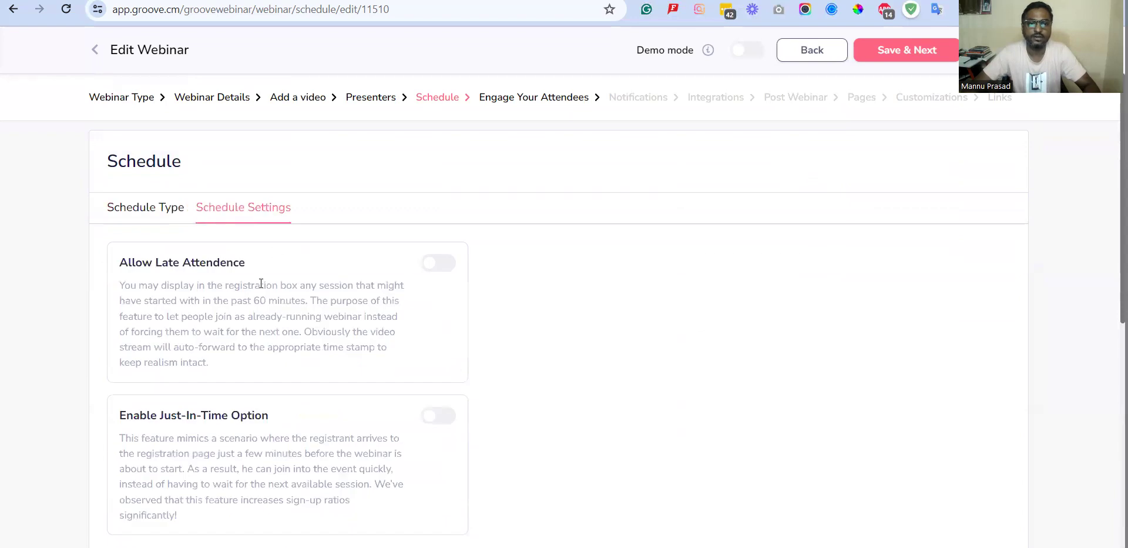
pyautogui.scroll(-3, 263, 276)
pyautogui.scroll(1, 294, 229)
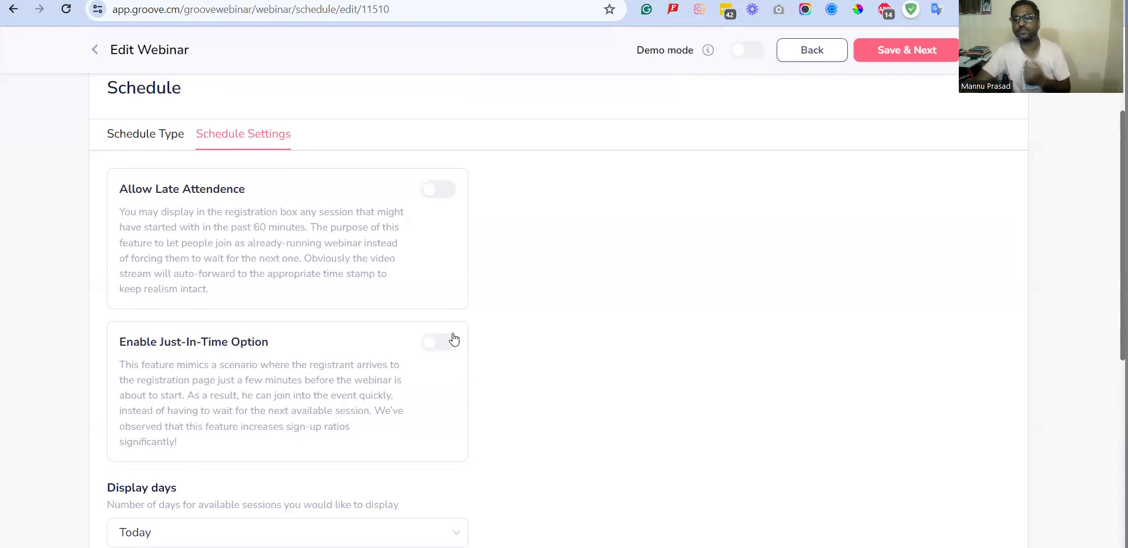
pyautogui.scroll(-4, 454, 339)
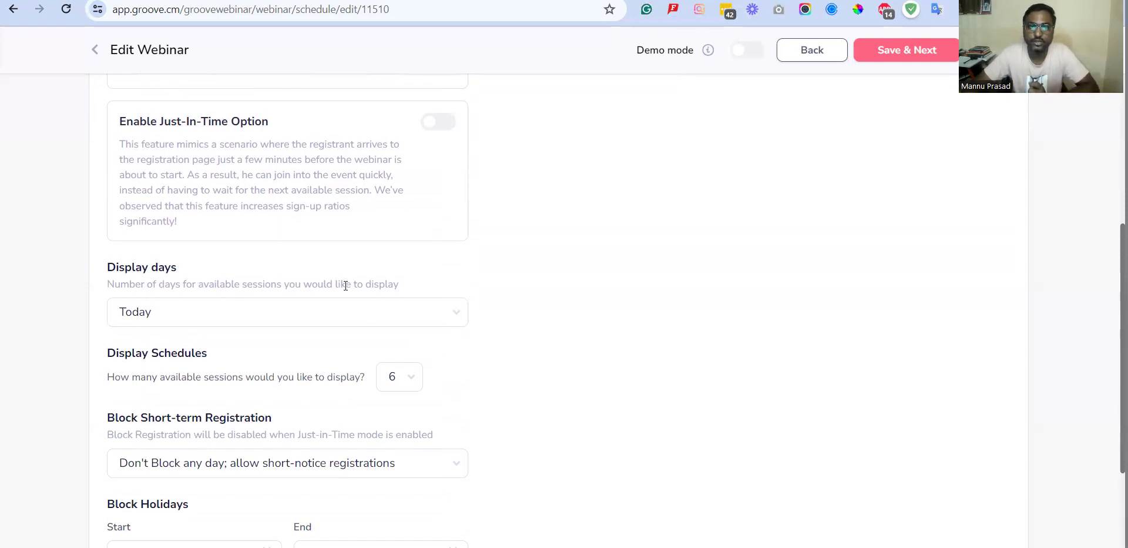
pyautogui.click(409, 327)
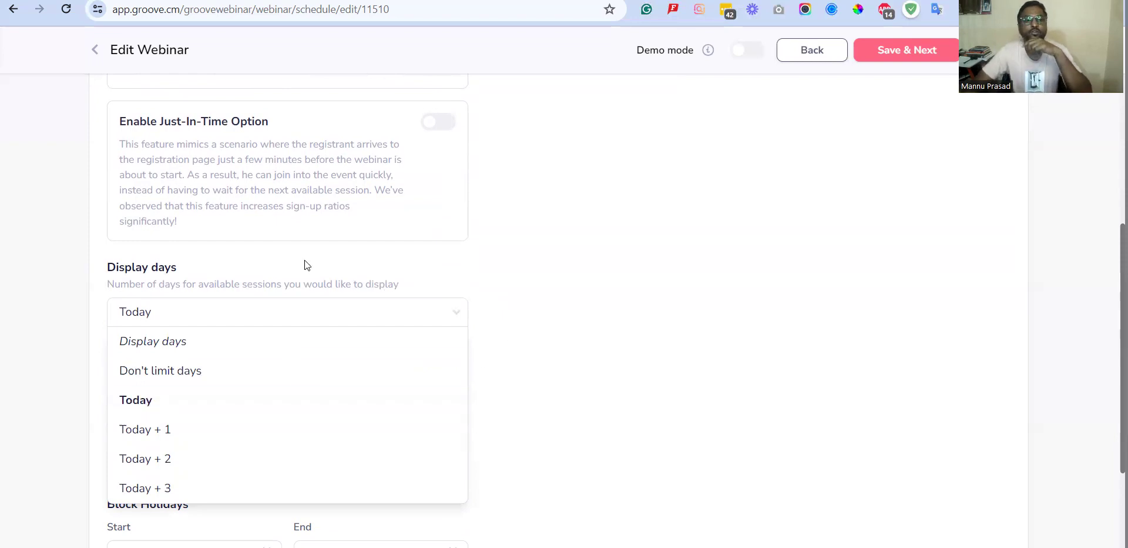
pyautogui.click(595, 245)
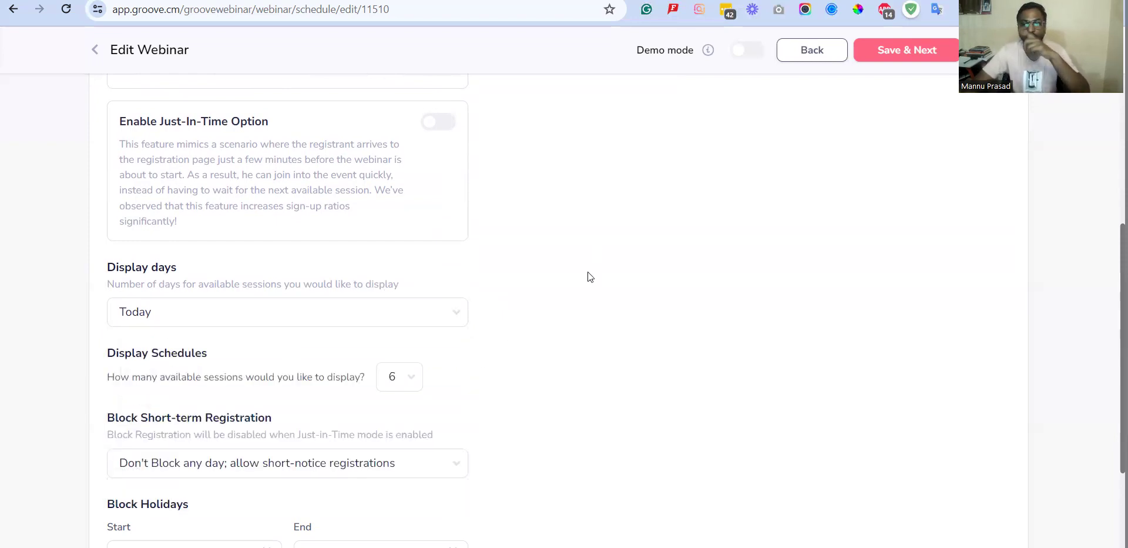
pyautogui.click(400, 322)
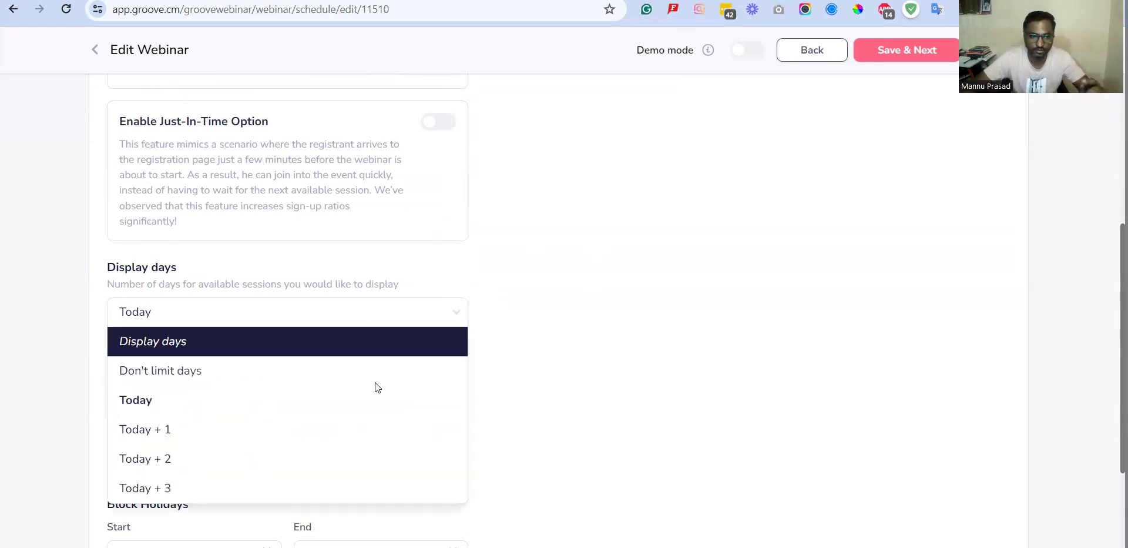
pyautogui.scroll(-3, 241, 500)
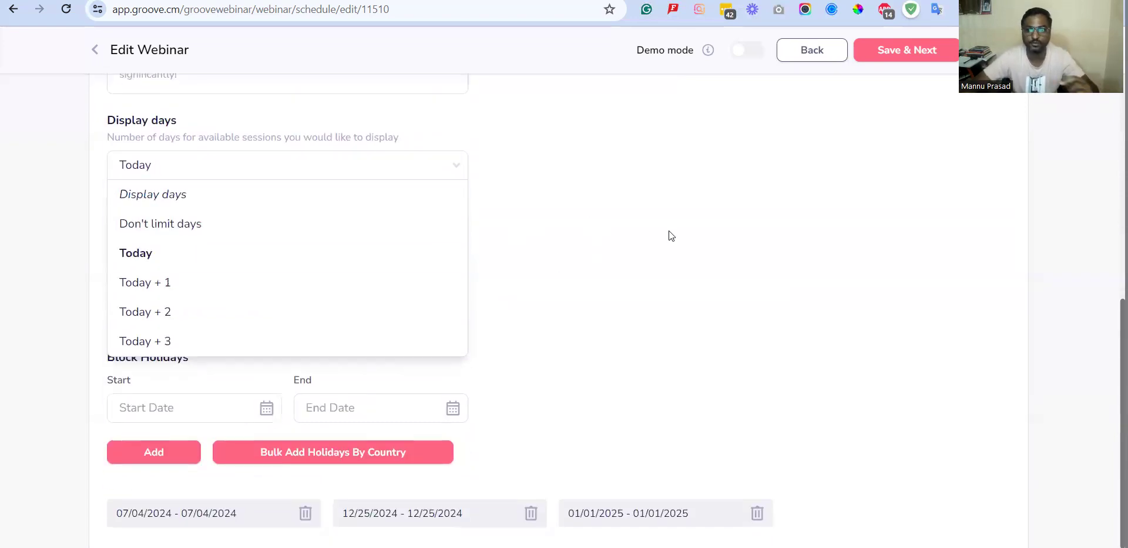
pyautogui.click(739, 207)
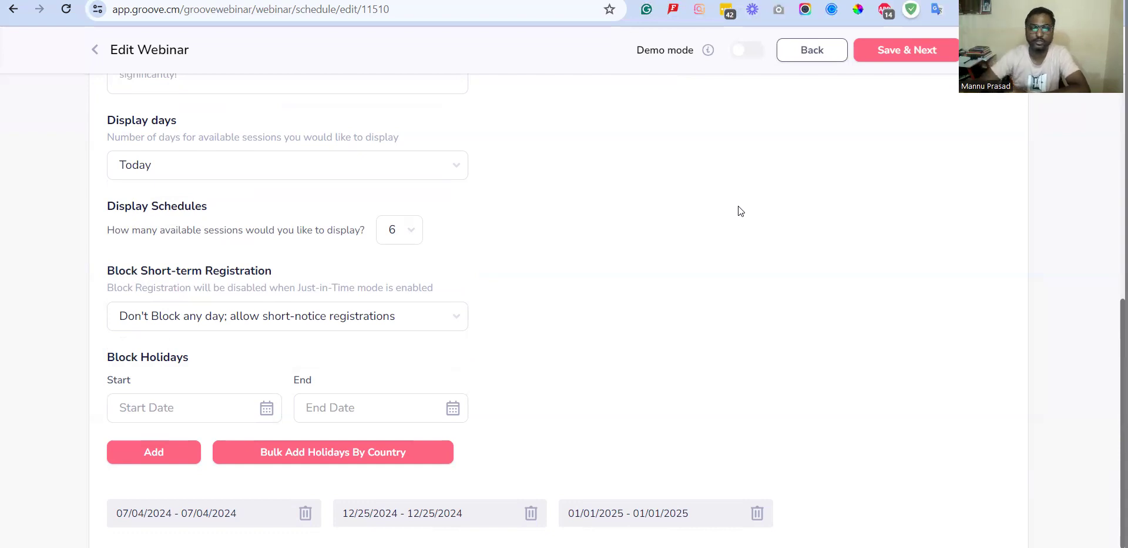
# - Set Display days to Today + 3 for the available sessions
pyautogui.scroll(2, 262, 182)
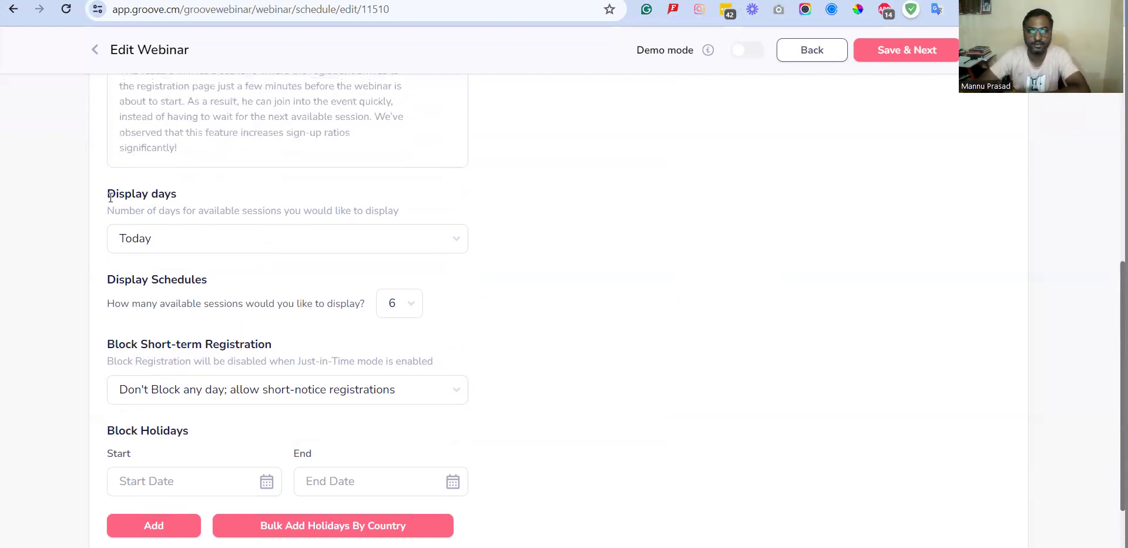
pyautogui.moveTo(110, 196); pyautogui.dragTo(195, 195)
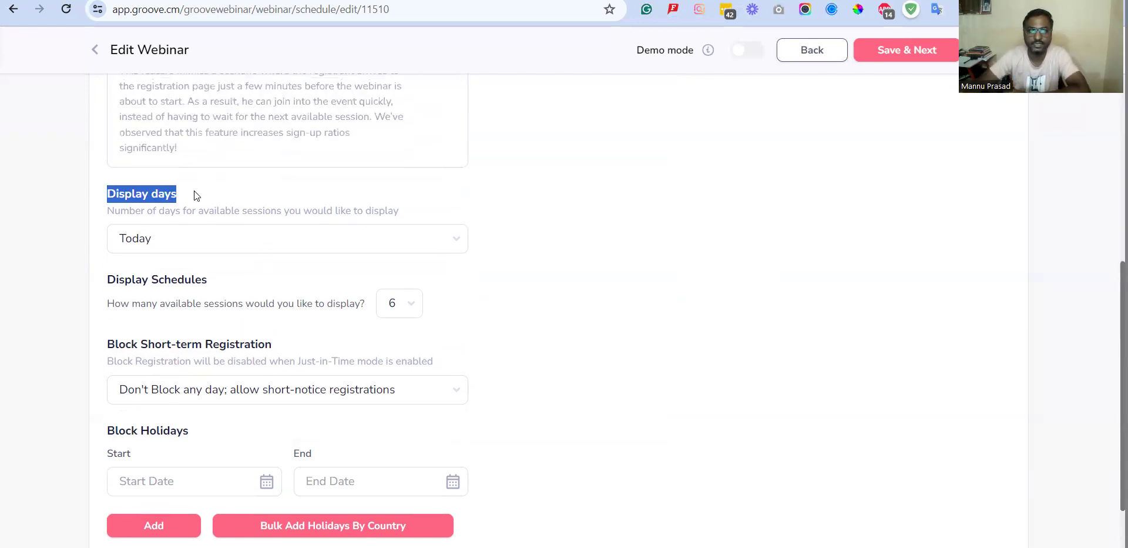
pyautogui.click(360, 244)
pyautogui.click(361, 244)
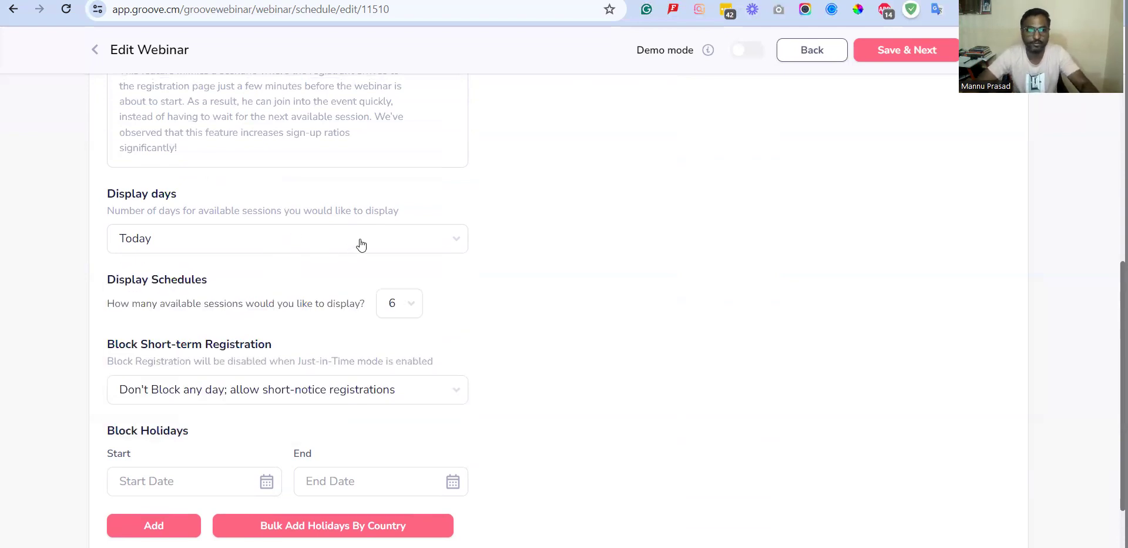
pyautogui.click(187, 245)
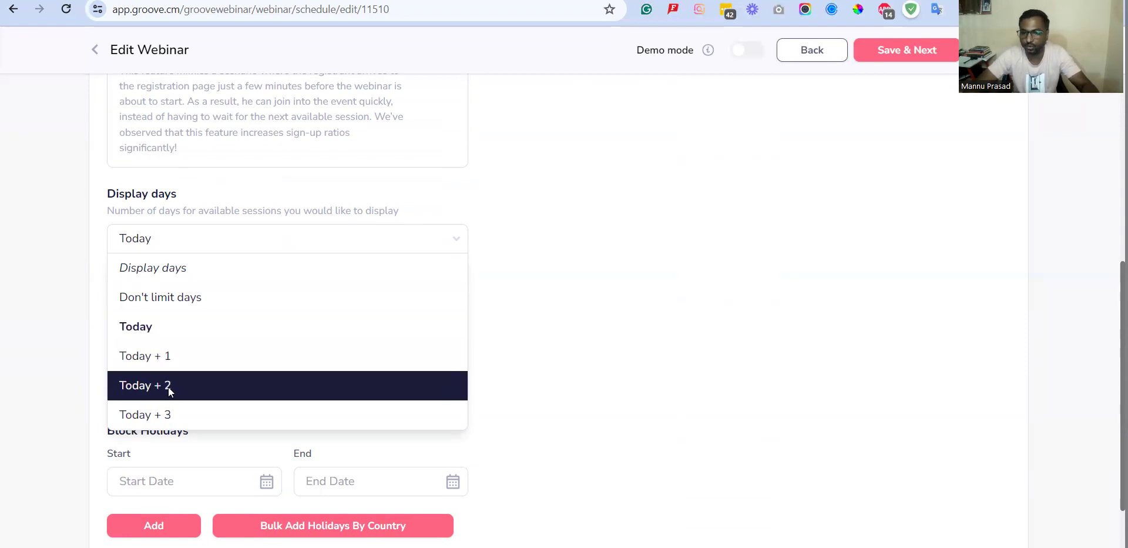
pyautogui.click(169, 418)
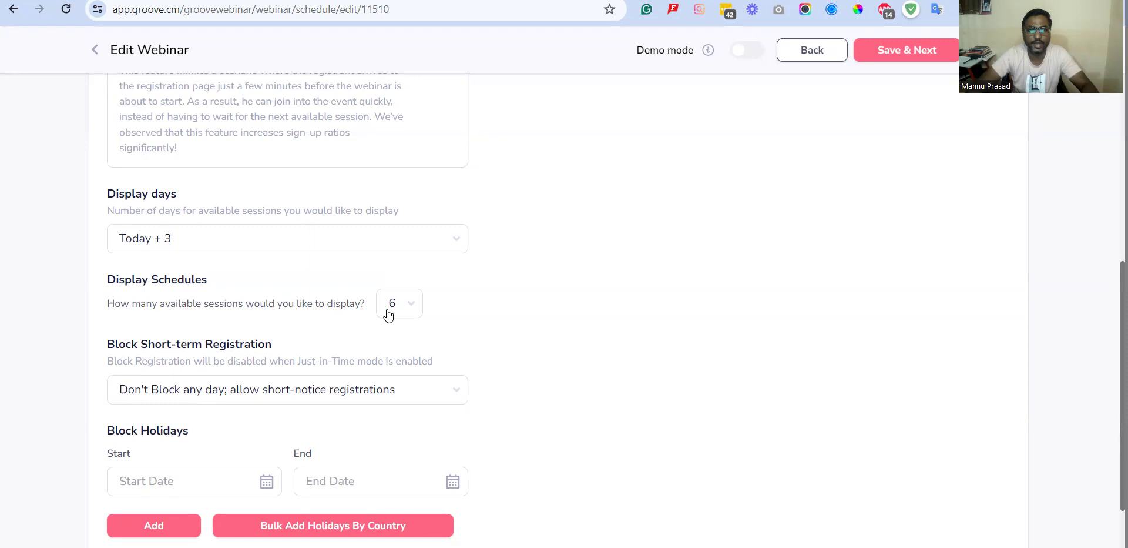
# - Check the Display Schedules session choices and set Block Short-term Registration to "Block today and the next 2 days"
pyautogui.click(410, 310)
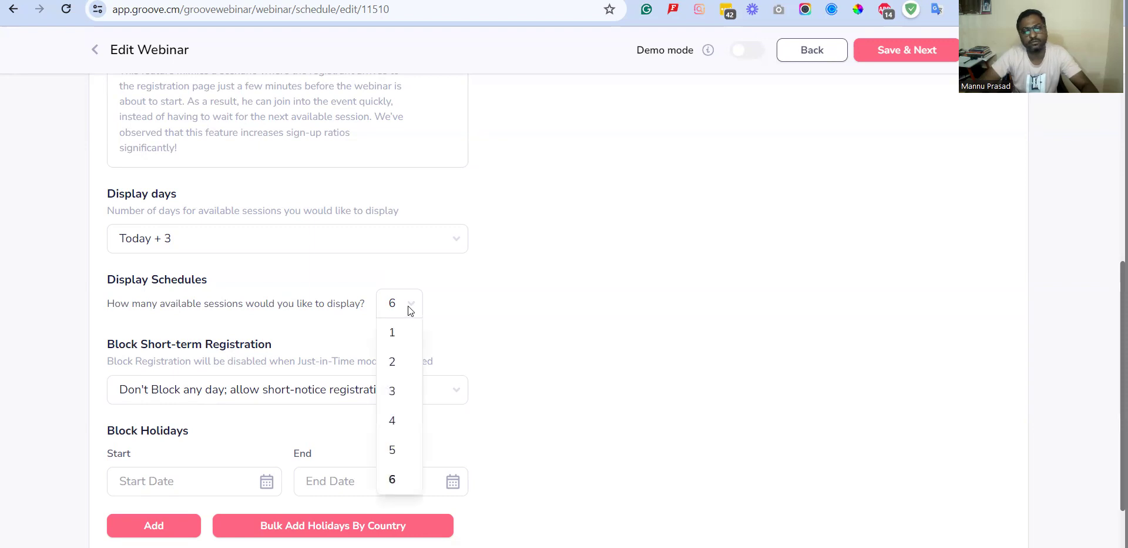
pyautogui.click(497, 301)
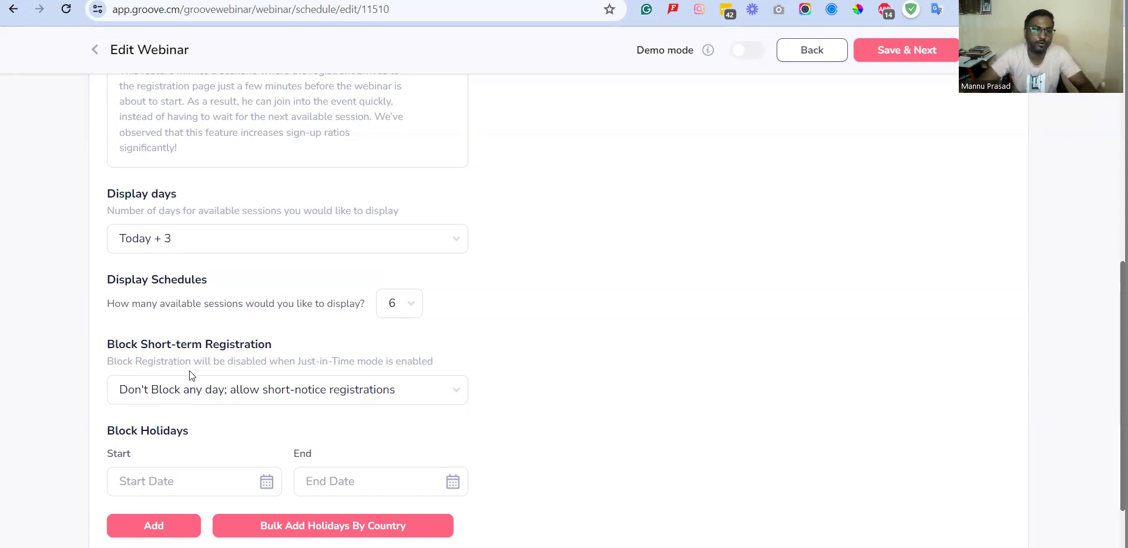
pyautogui.scroll(-1, 142, 371)
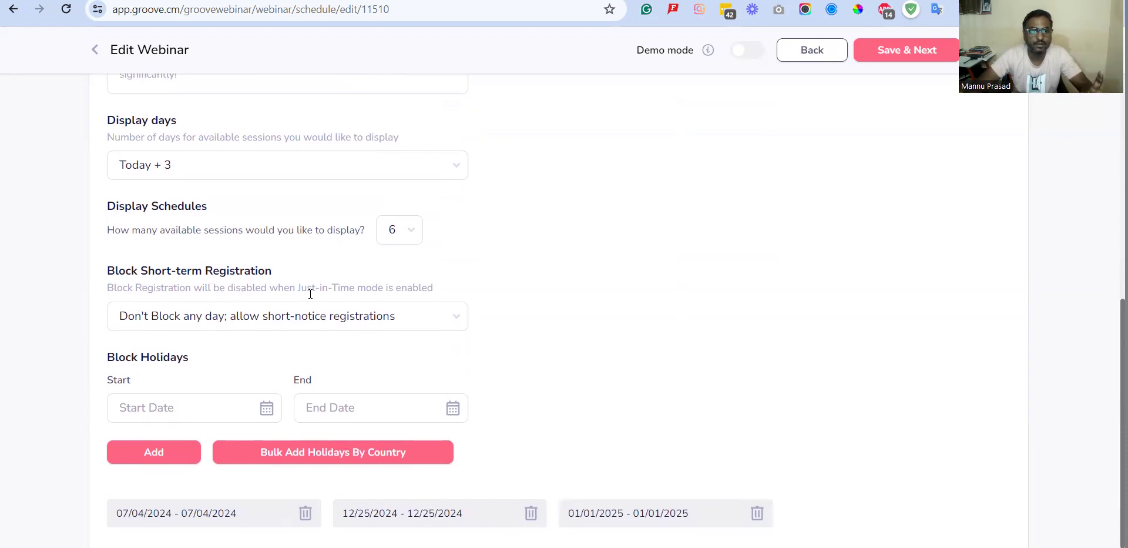
pyautogui.click(459, 317)
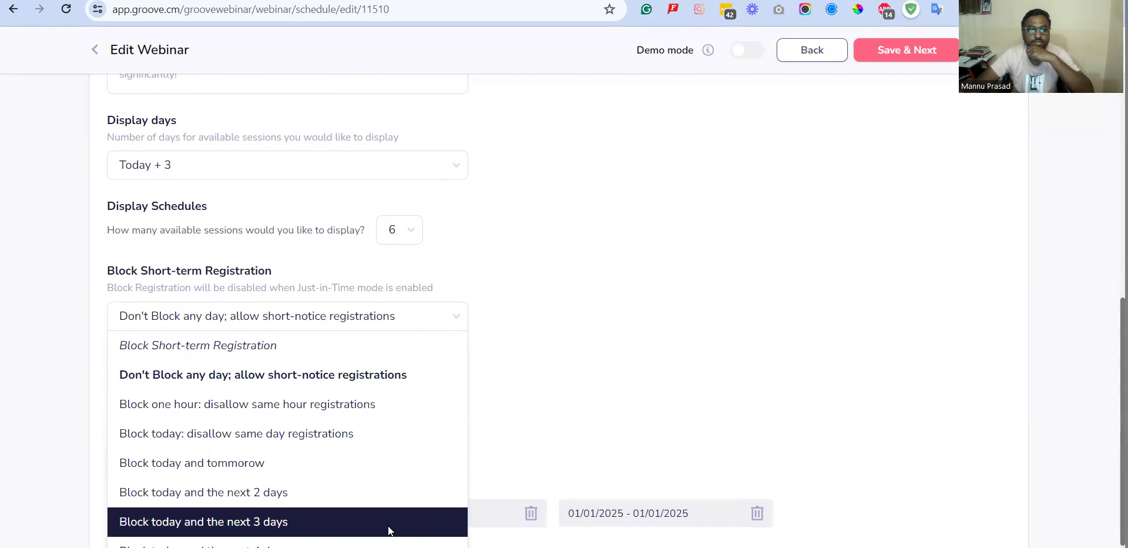
pyautogui.scroll(-1, 340, 521)
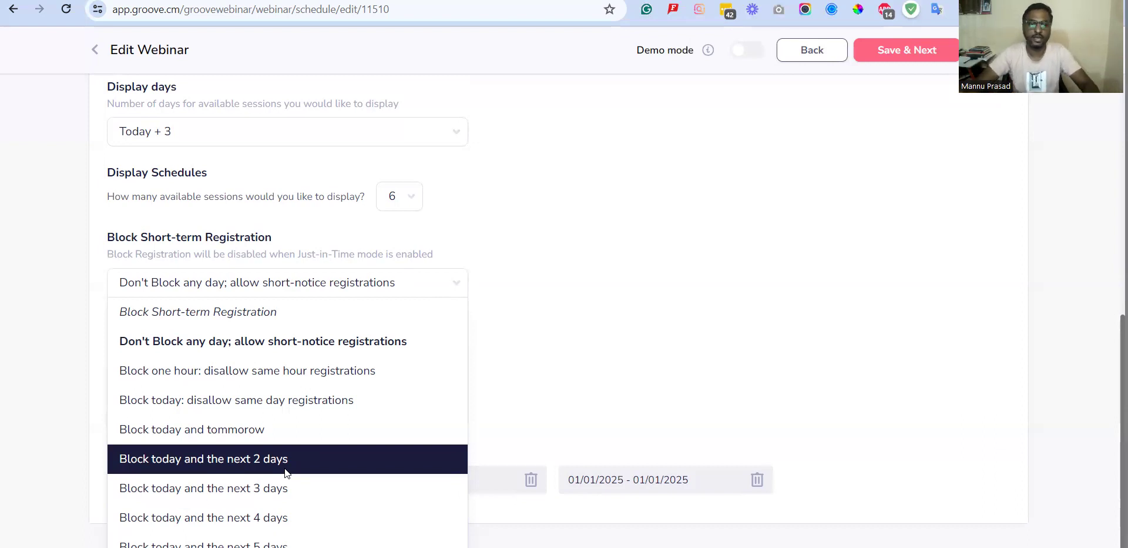
pyautogui.click(286, 472)
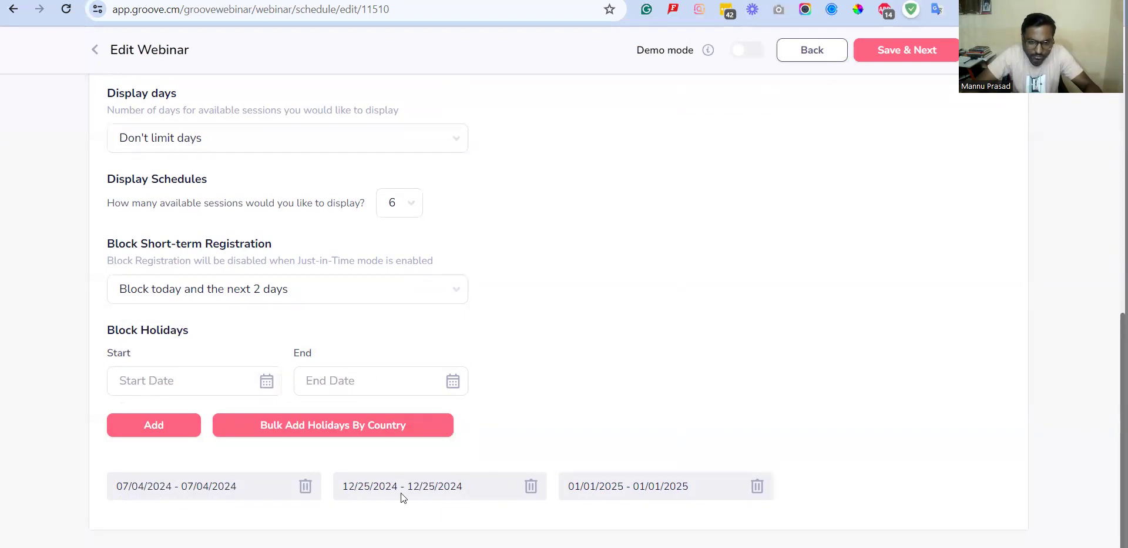
# - Delete the three blocked holidays listed for 07/04/2024, 12/25/2024 and 01/01/2025
pyautogui.click(306, 486)
pyautogui.click(306, 486)
pyautogui.click(305, 486)
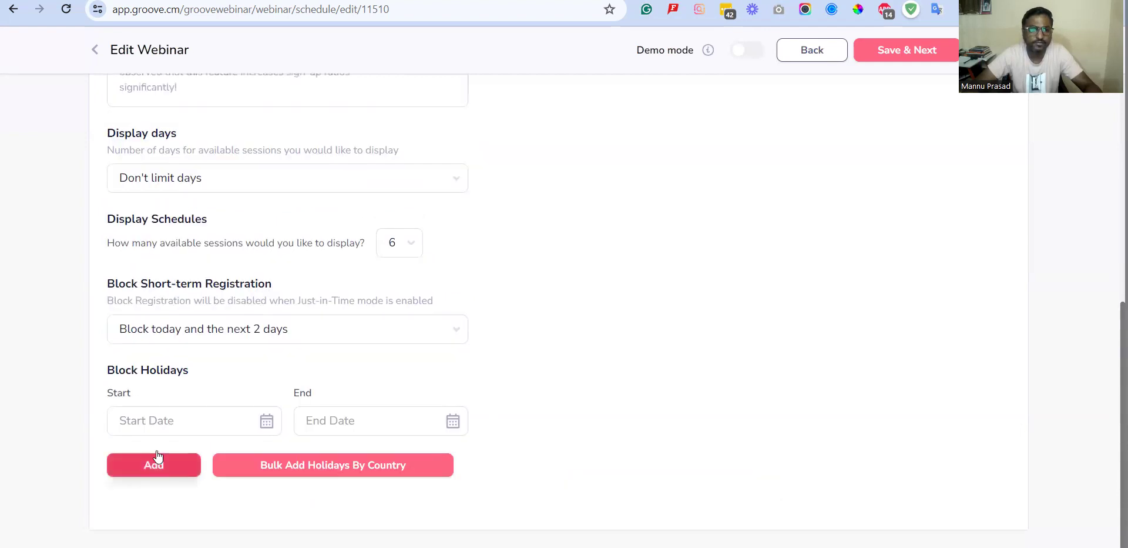
pyautogui.scroll(3, 403, 352)
pyautogui.scroll(-4, 338, 254)
# - Add a blocked holiday with both the start and end date set to June 30, 2024
pyautogui.click(144, 464)
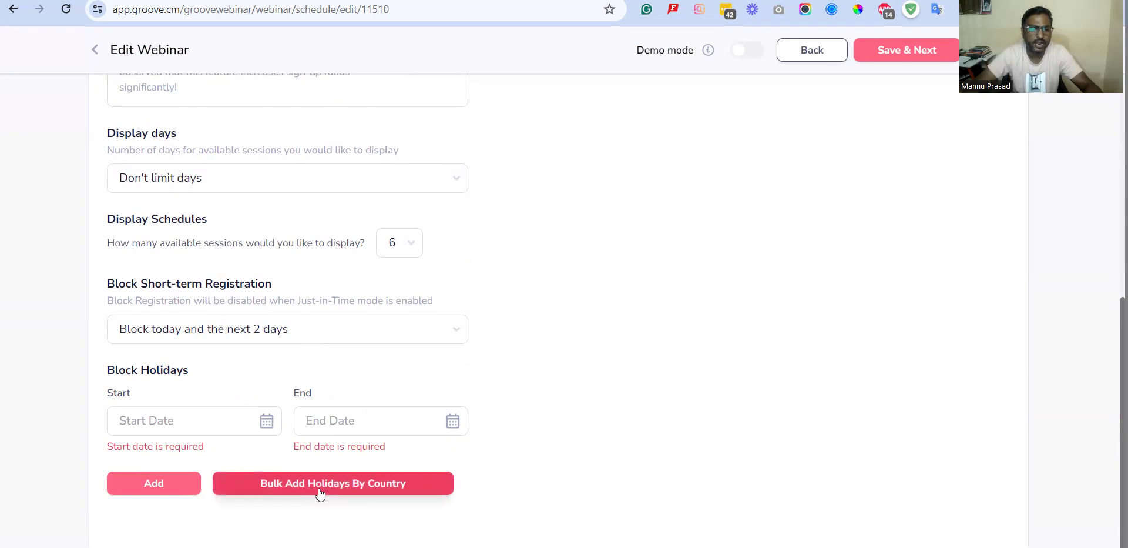
pyautogui.scroll(-1, 551, 430)
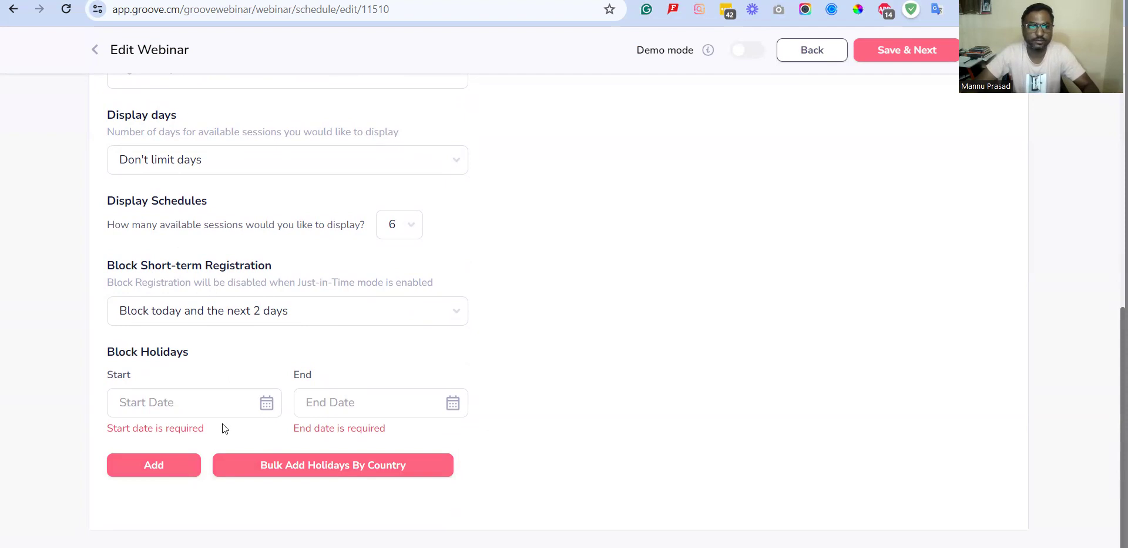
pyautogui.click(267, 406)
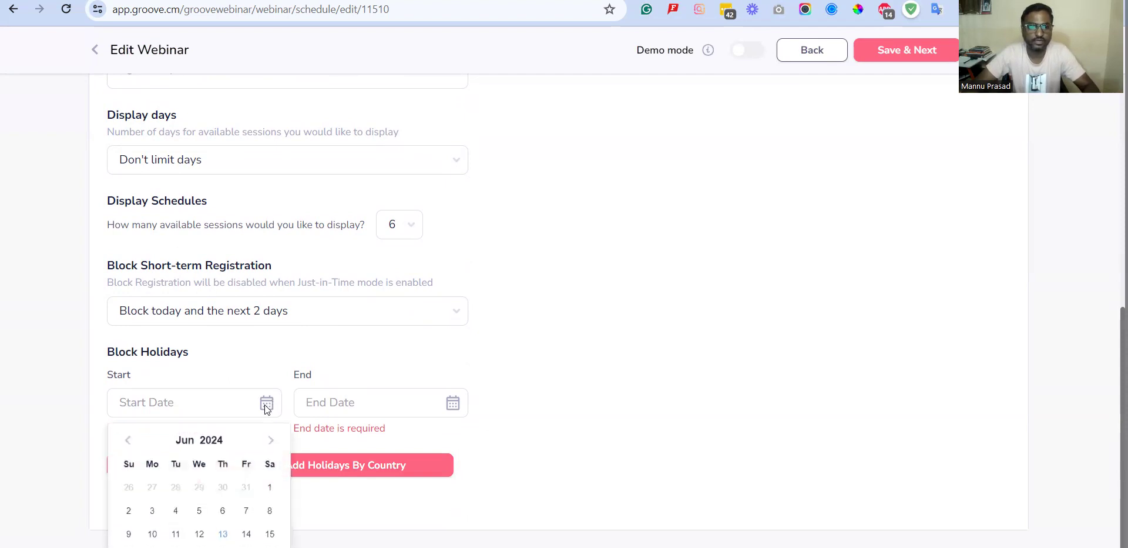
pyautogui.scroll(-1, 265, 423)
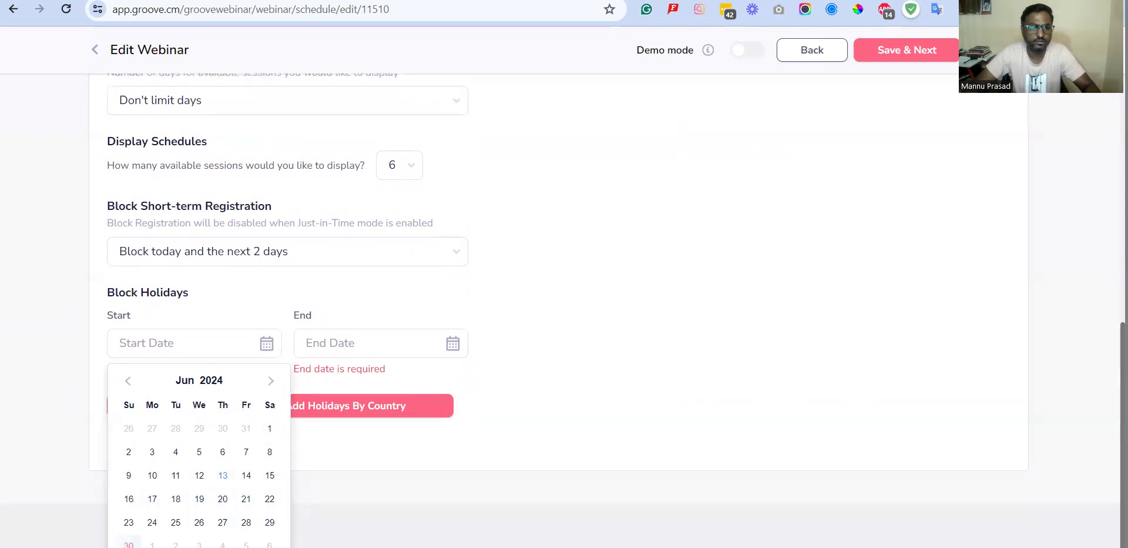
pyautogui.click(128, 543)
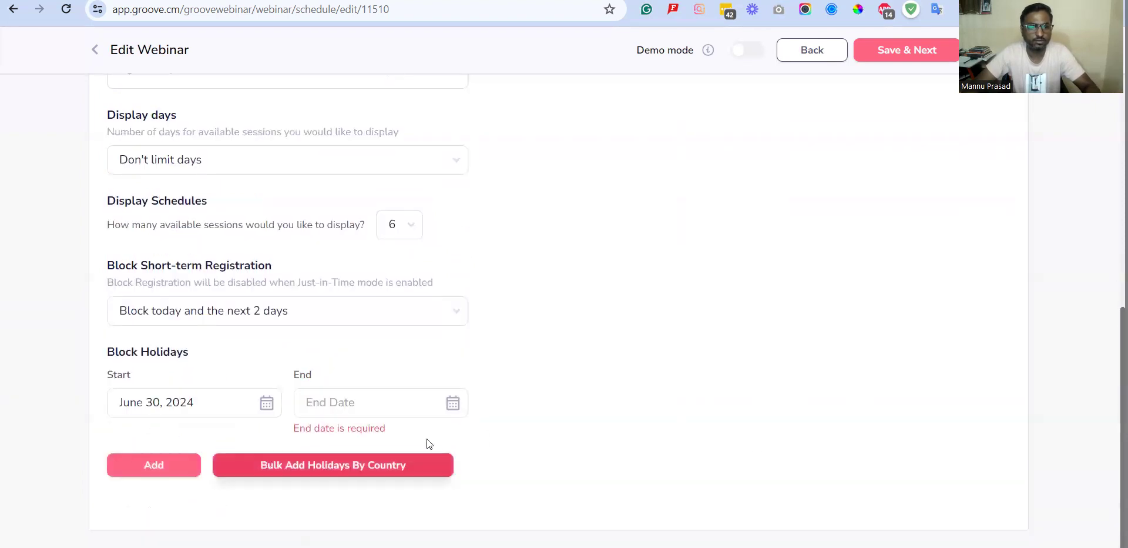
pyautogui.click(169, 474)
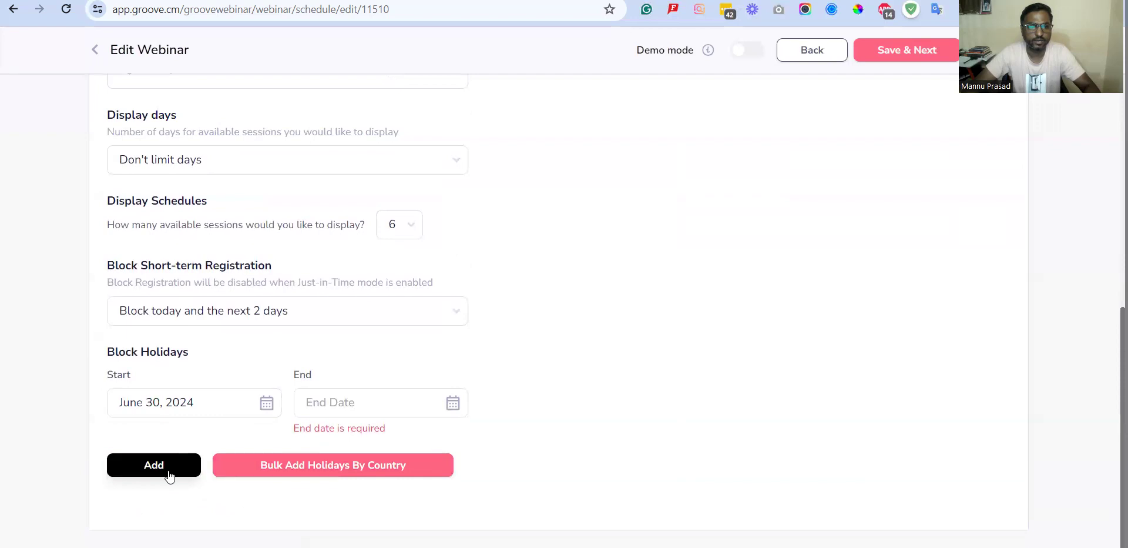
pyautogui.click(453, 403)
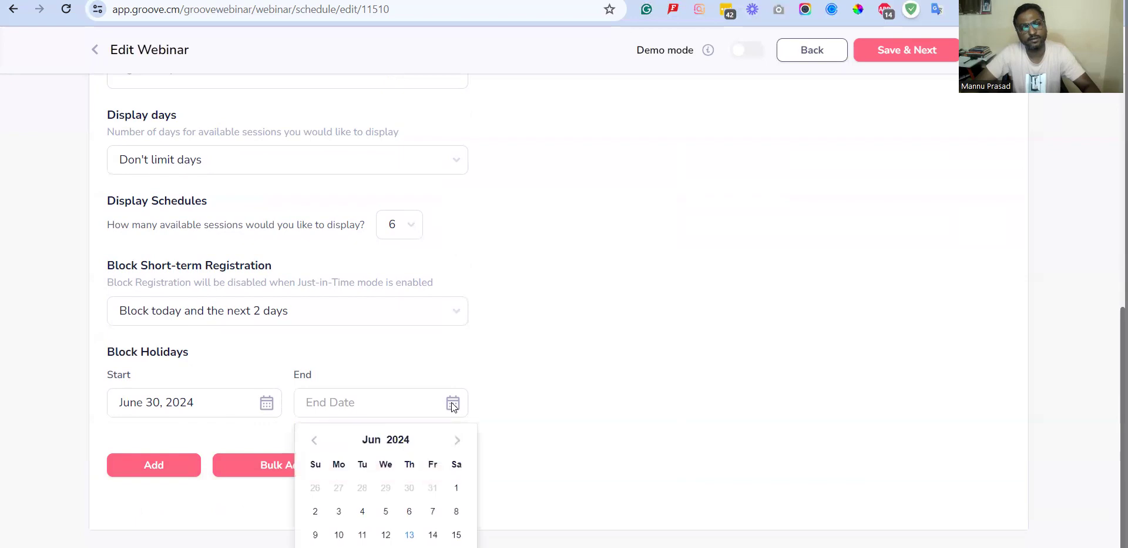
pyautogui.scroll(-1, 411, 411)
pyautogui.click(315, 544)
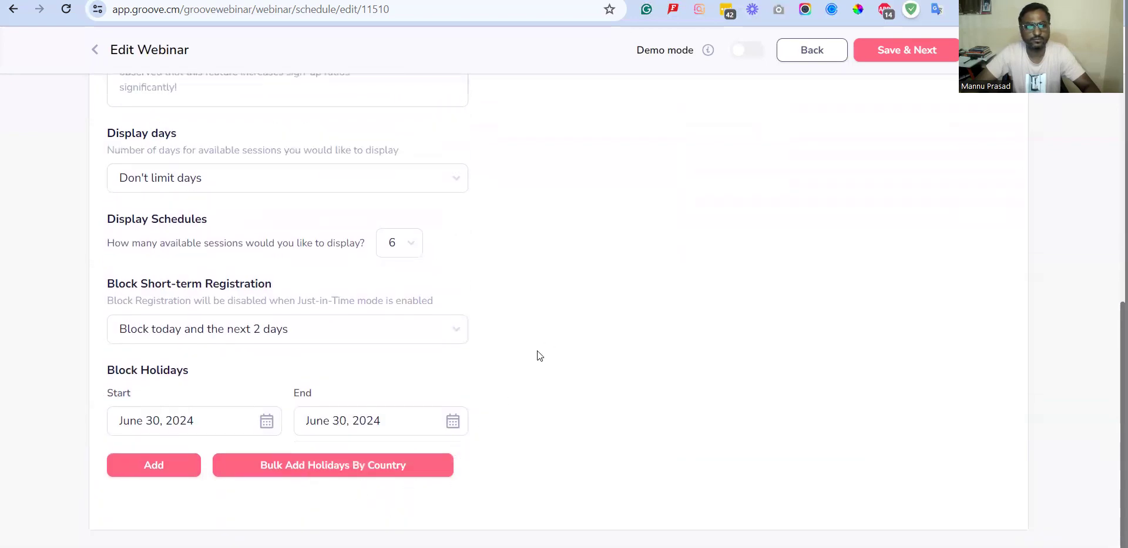
pyautogui.click(145, 475)
pyautogui.scroll(-1, 611, 424)
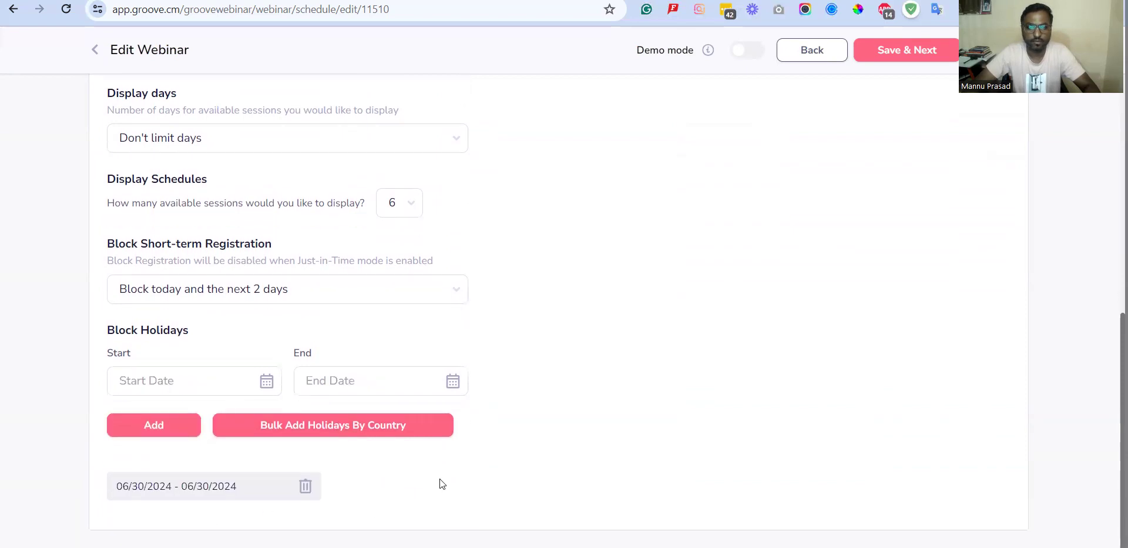
# - Delete the blocked holiday for 06/30/2024
pyautogui.scroll(6, 439, 478)
pyautogui.scroll(-6, 439, 478)
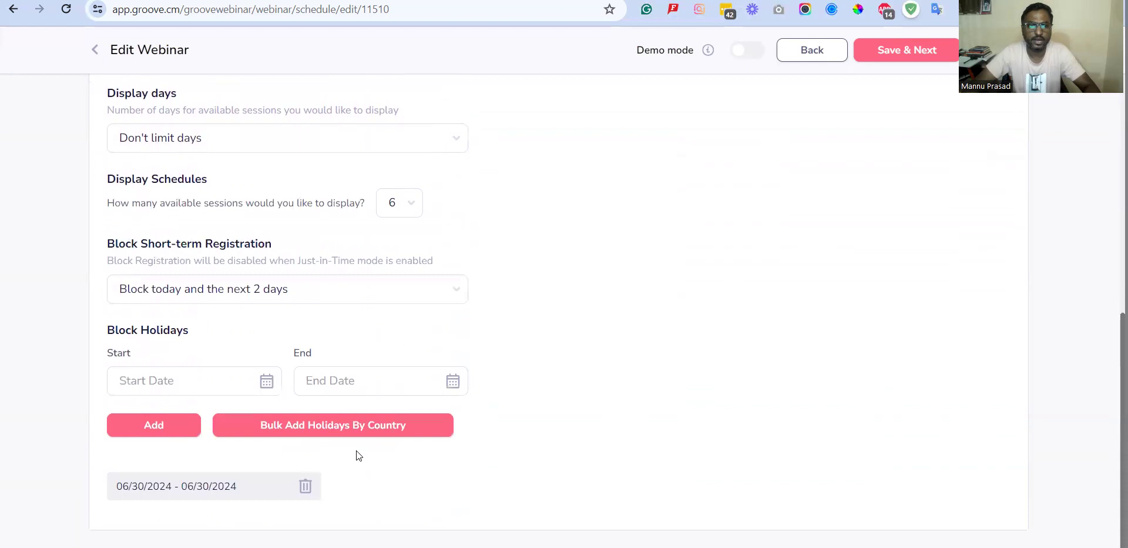
pyautogui.click(305, 485)
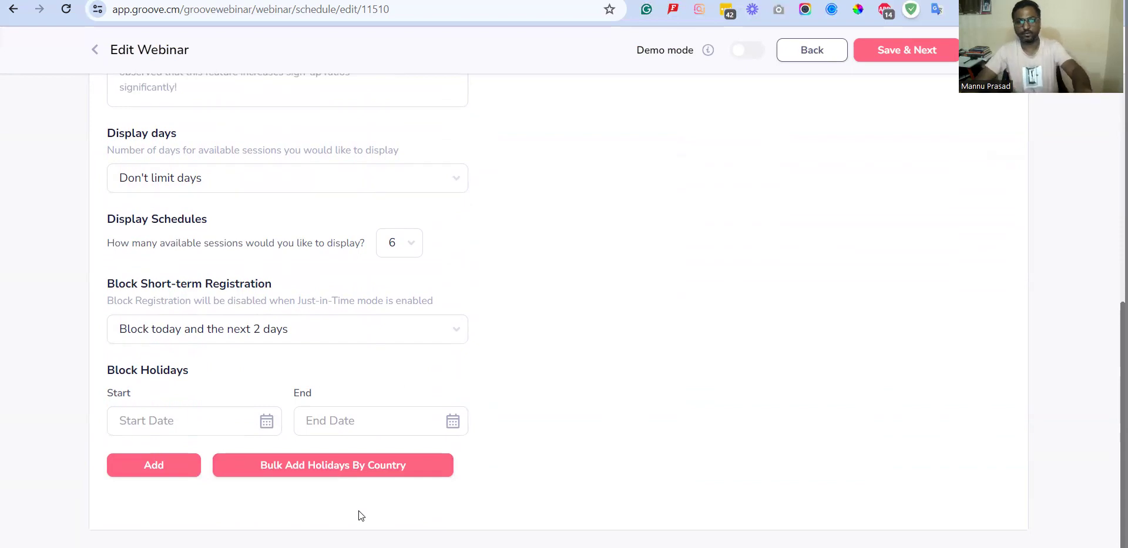
# - Save the schedule settings and continue to the Engage Your Attendees stage
pyautogui.click(244, 470)
pyautogui.scroll(7, 609, 284)
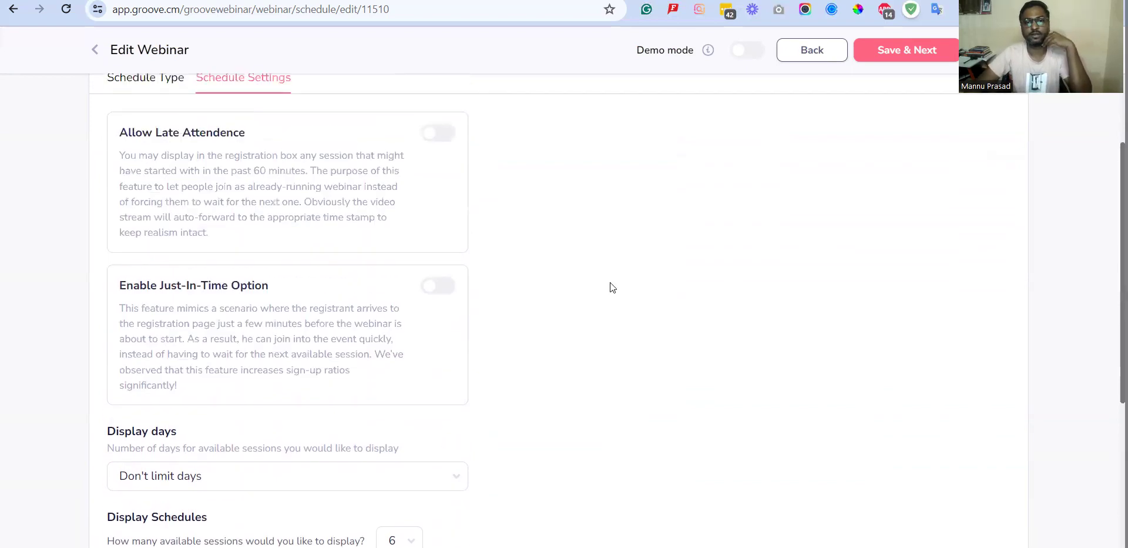
pyautogui.click(925, 54)
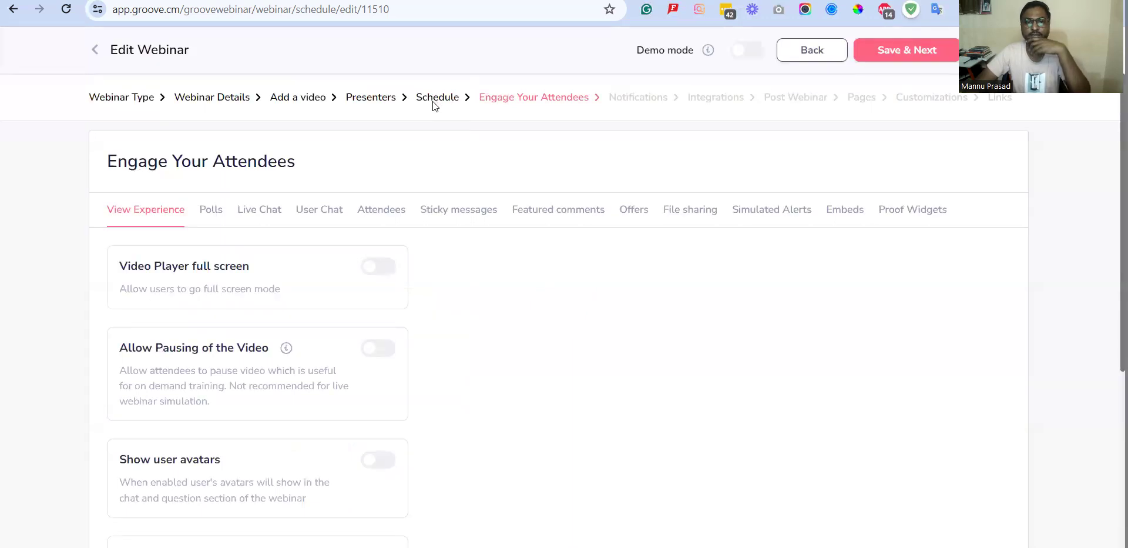
# - Return to the schedule settings to recheck them, and save again to get back to Engage Your Attendees
pyautogui.click(793, 49)
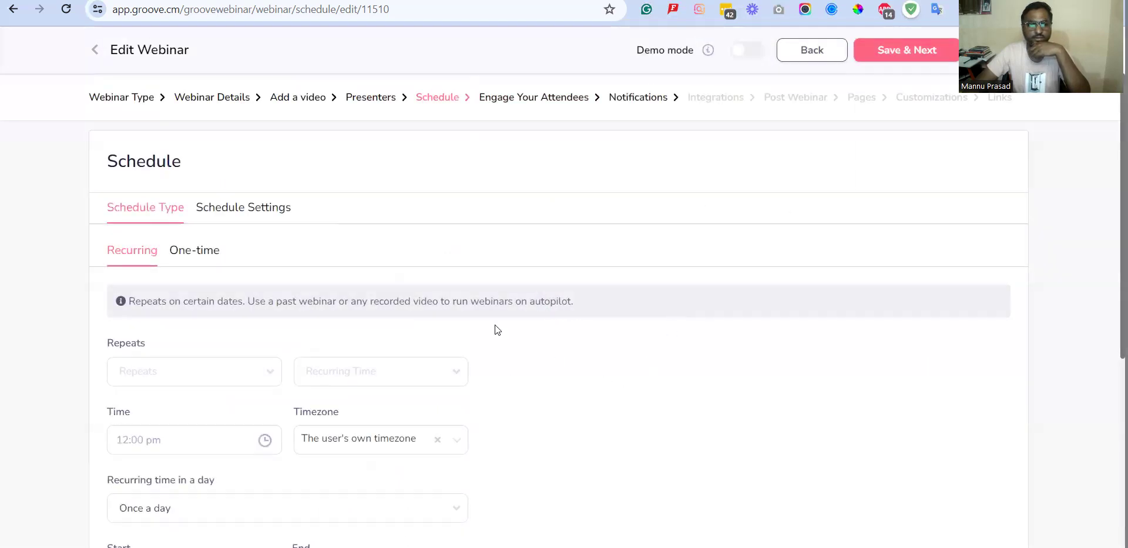
pyautogui.click(257, 211)
pyautogui.scroll(-10, 572, 320)
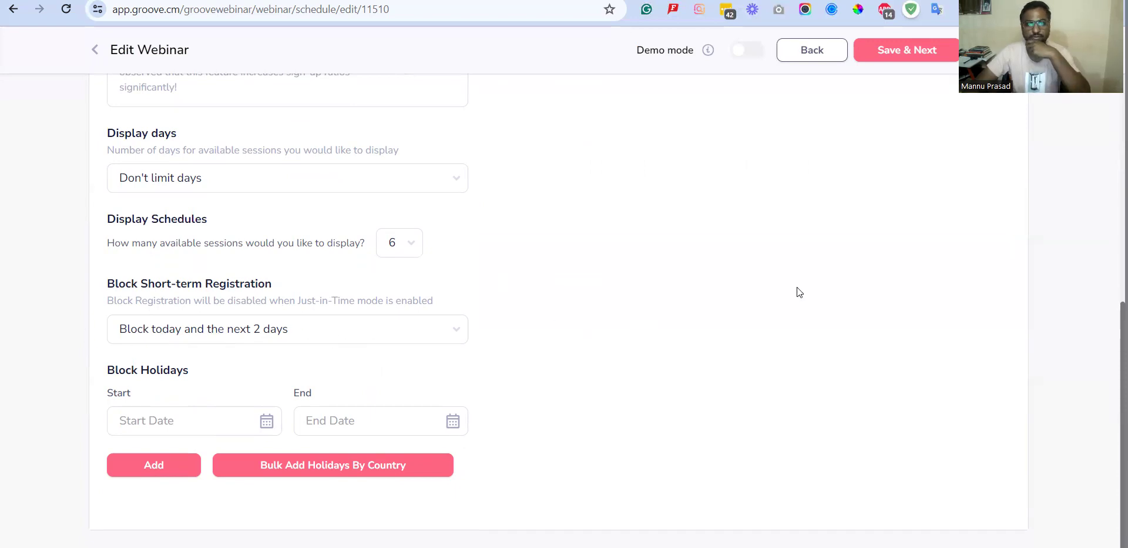
pyautogui.scroll(8, 797, 286)
pyautogui.click(887, 51)
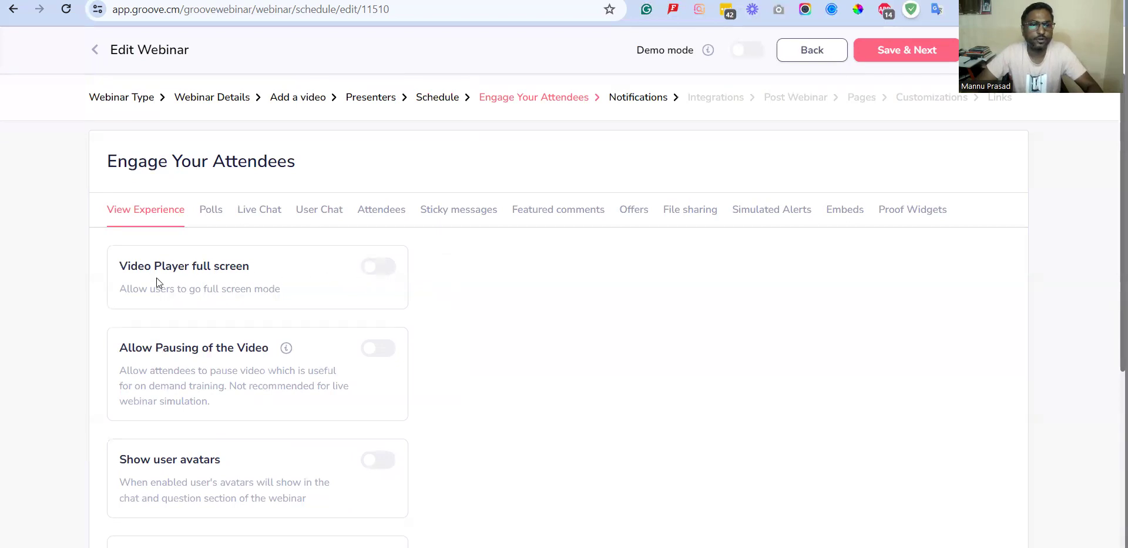
# - Review the View Experience options, trying the Video Player full screen switch on and off and checking the "Click for sound" illustration settings
pyautogui.click(369, 275)
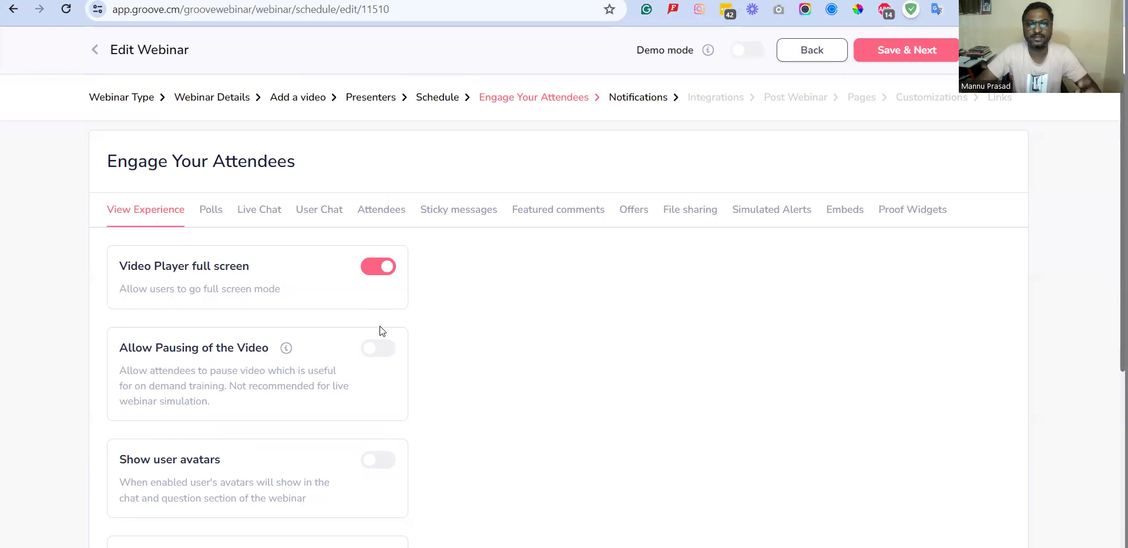
pyautogui.click(369, 266)
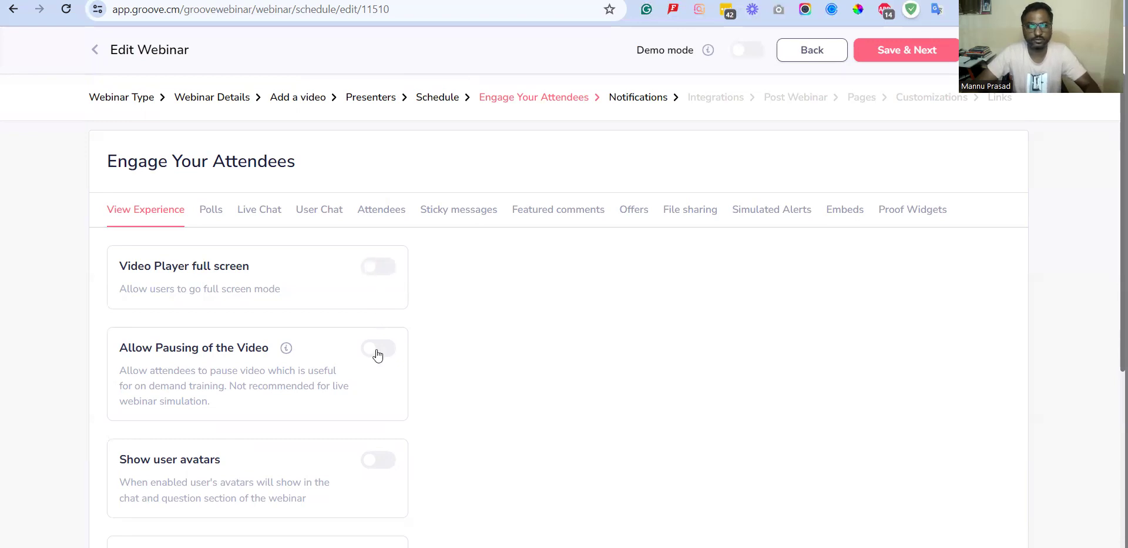
pyautogui.scroll(-4, 377, 354)
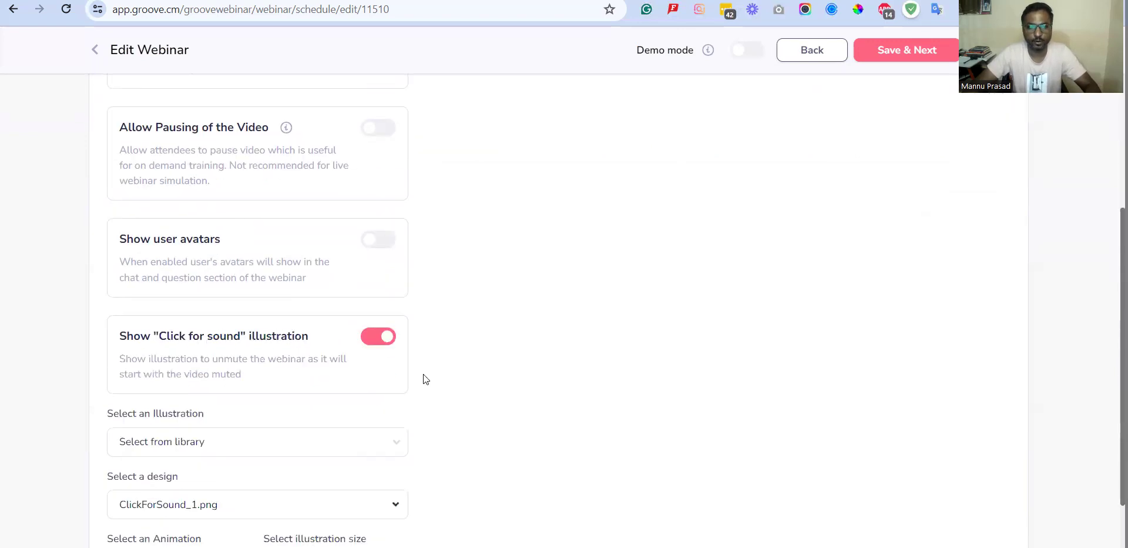
pyautogui.scroll(-2, 424, 378)
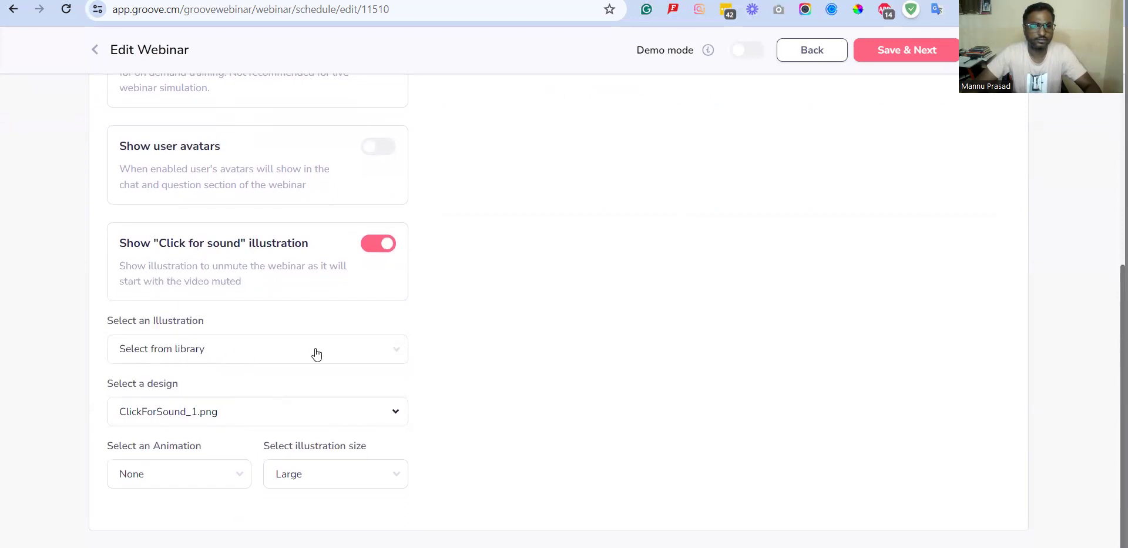
pyautogui.click(377, 350)
pyautogui.click(505, 375)
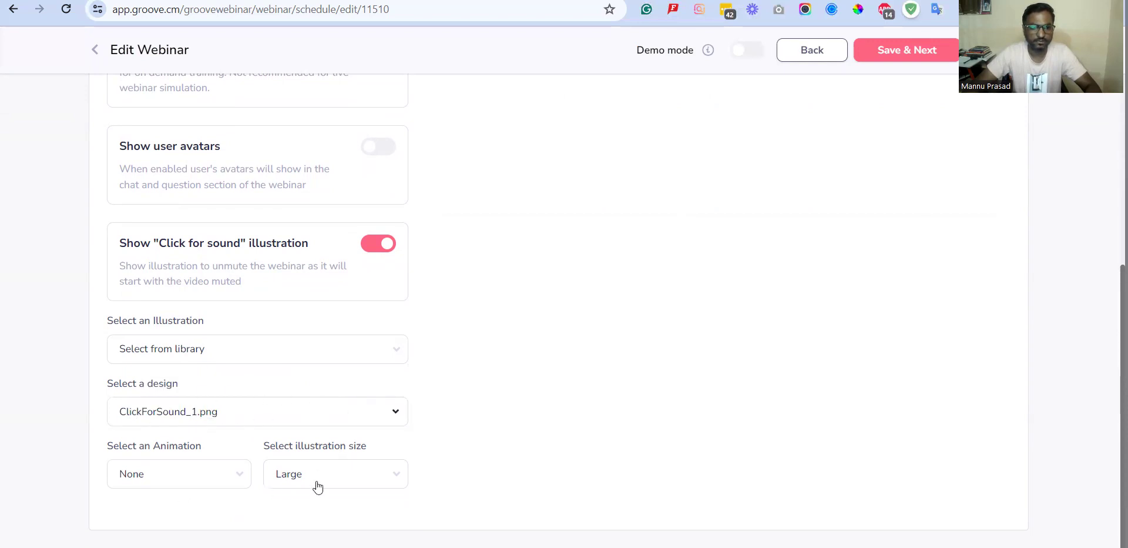
pyautogui.scroll(5, 550, 441)
pyautogui.scroll(-4, 335, 497)
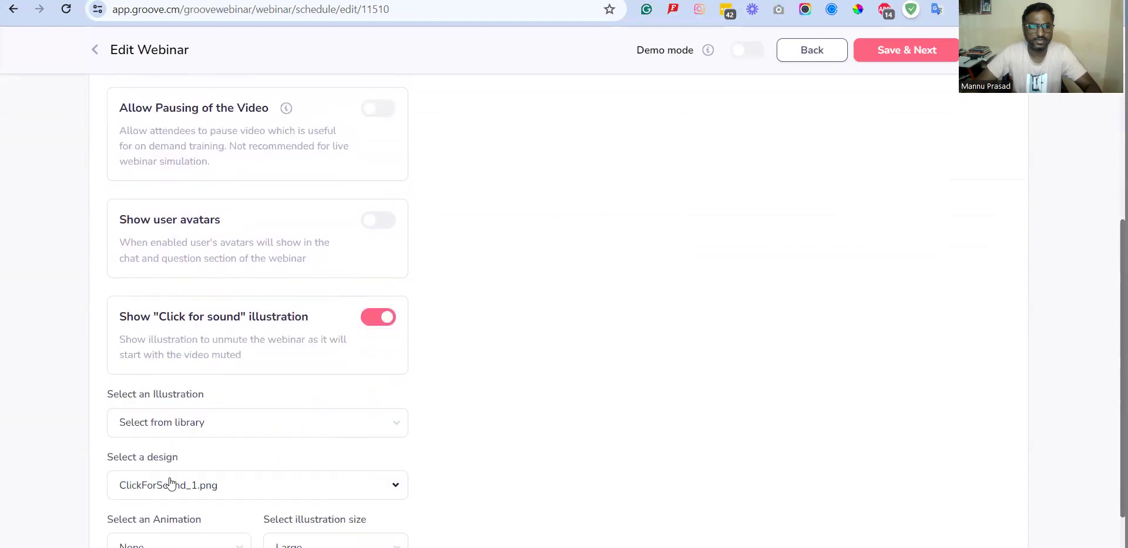
pyautogui.scroll(4, 277, 271)
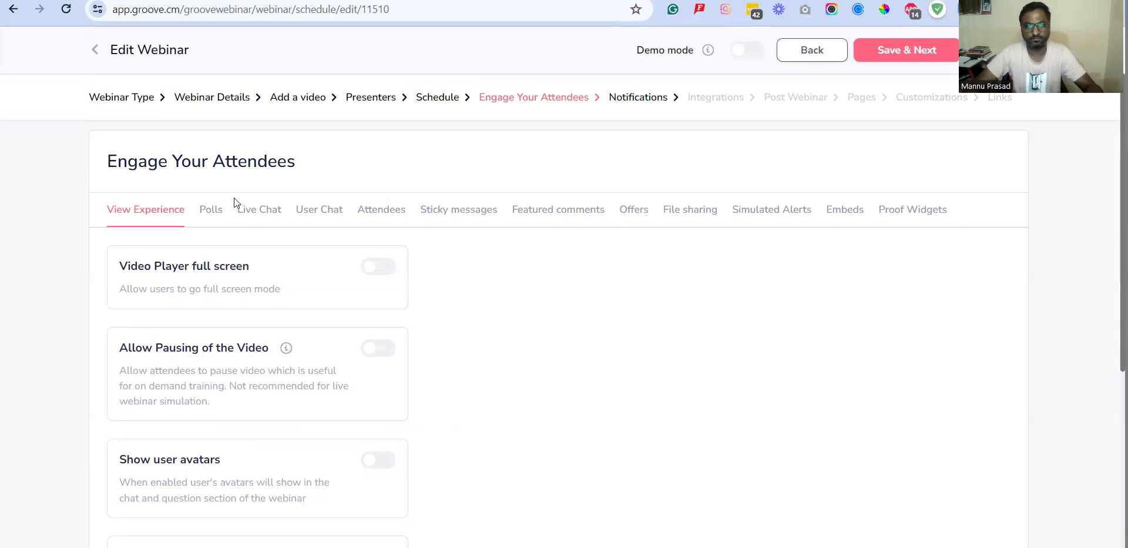
# - Save and continue to Notifications, enable email notifications, and choose the "mailgun test" sender identity from the GrooveMail account
pyautogui.click(924, 54)
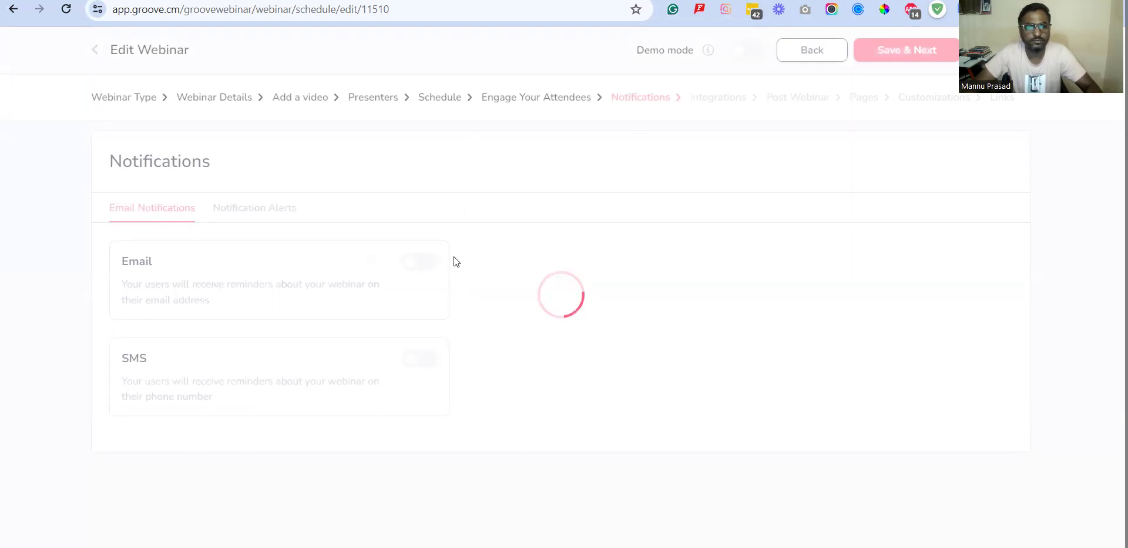
pyautogui.click(418, 265)
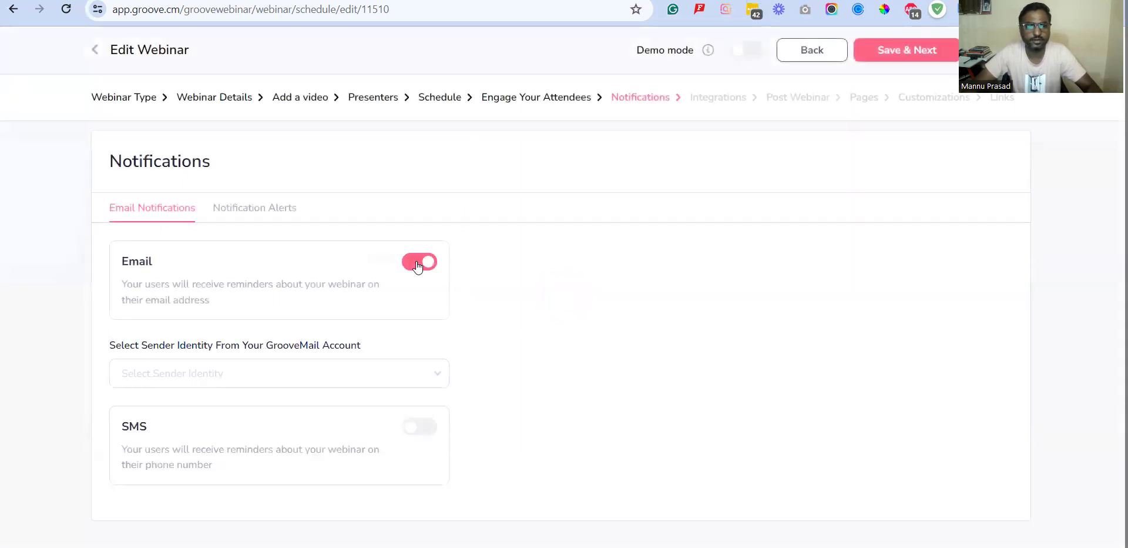
pyautogui.moveTo(178, 344); pyautogui.dragTo(390, 341)
pyautogui.click(397, 378)
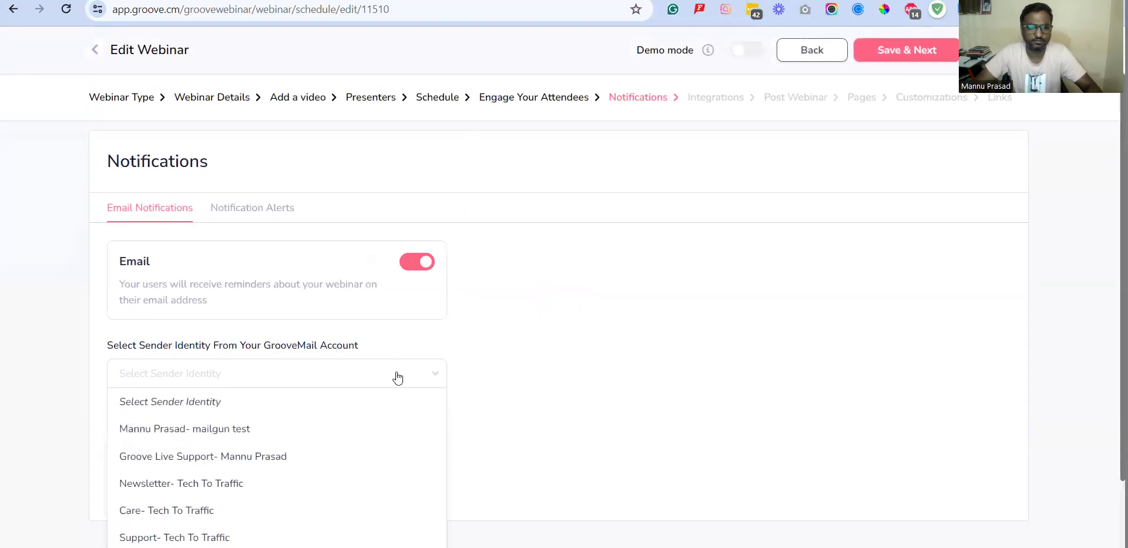
pyautogui.scroll(-2, 364, 380)
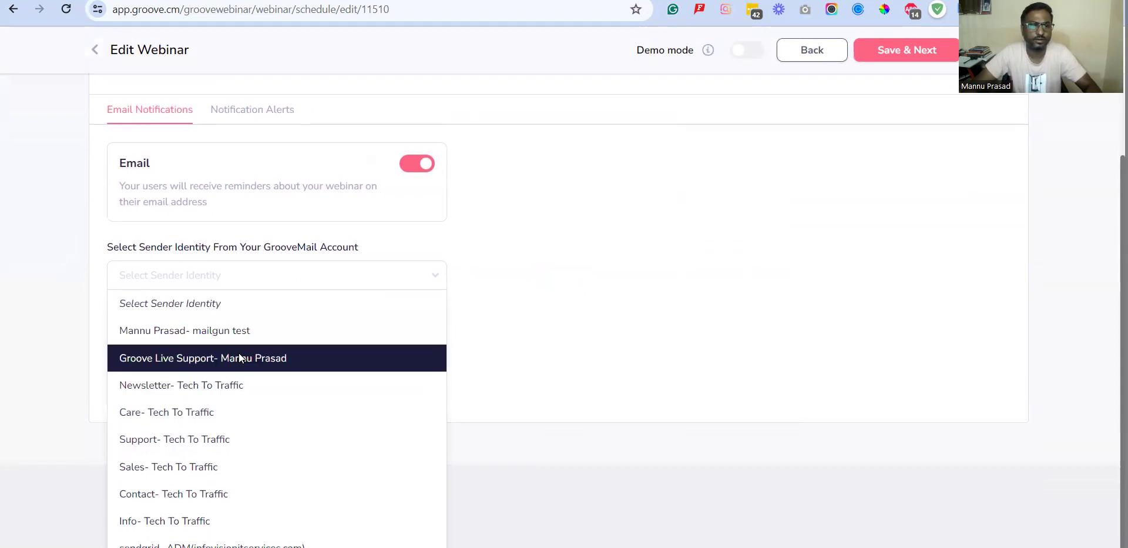
pyautogui.click(236, 331)
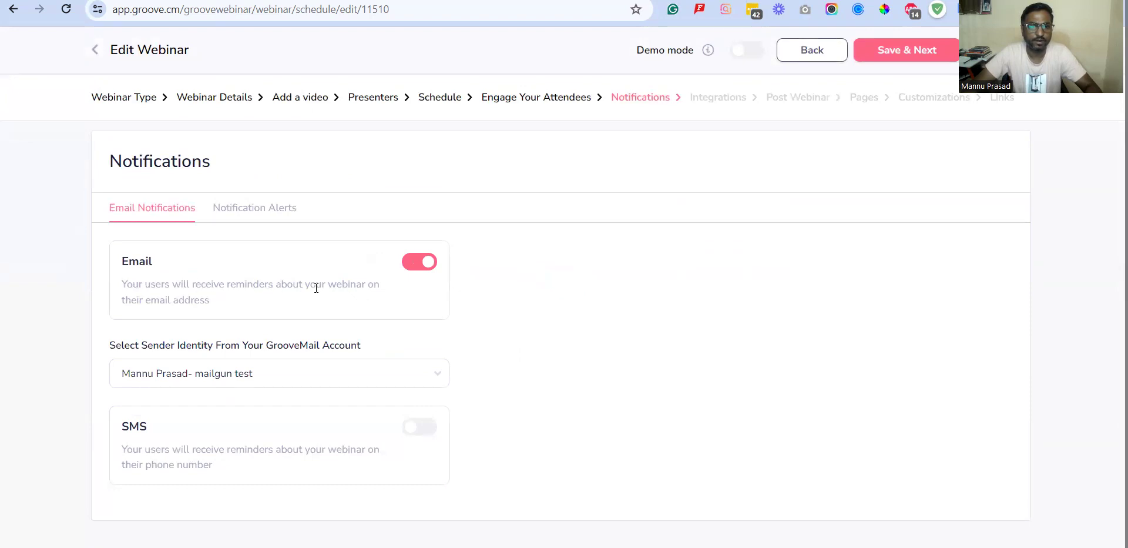
# - Save the email notification settings and return to the Notifications stage
pyautogui.moveTo(213, 302); pyautogui.dragTo(171, 301)
pyautogui.click(581, 322)
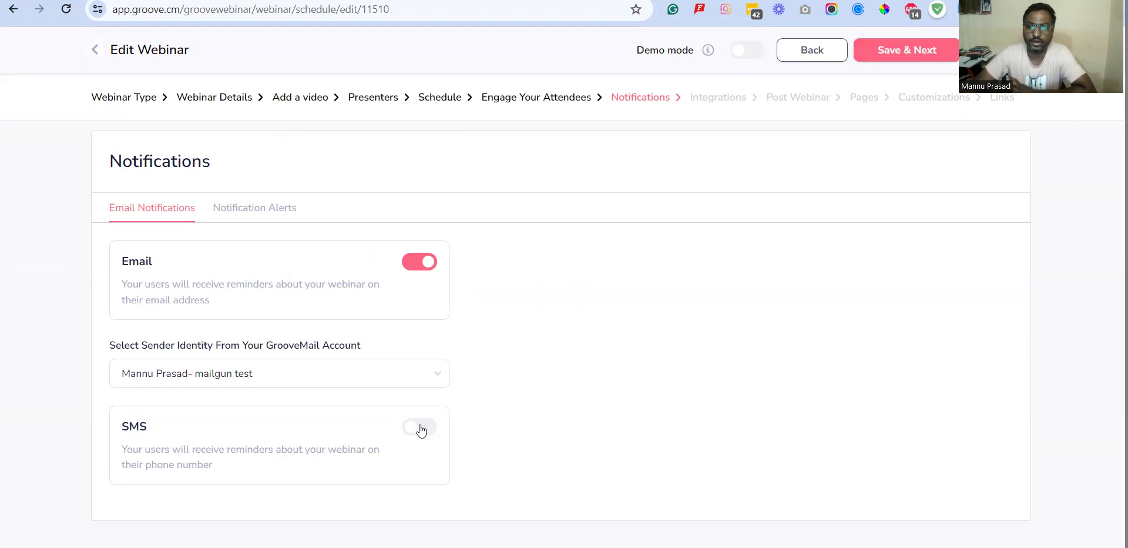
pyautogui.click(925, 52)
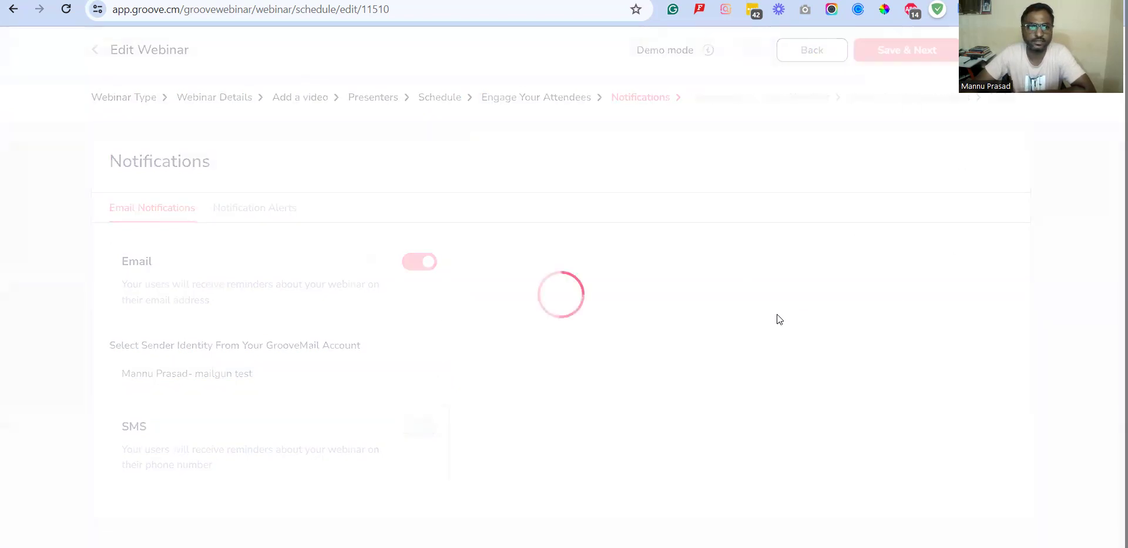
pyautogui.click(808, 52)
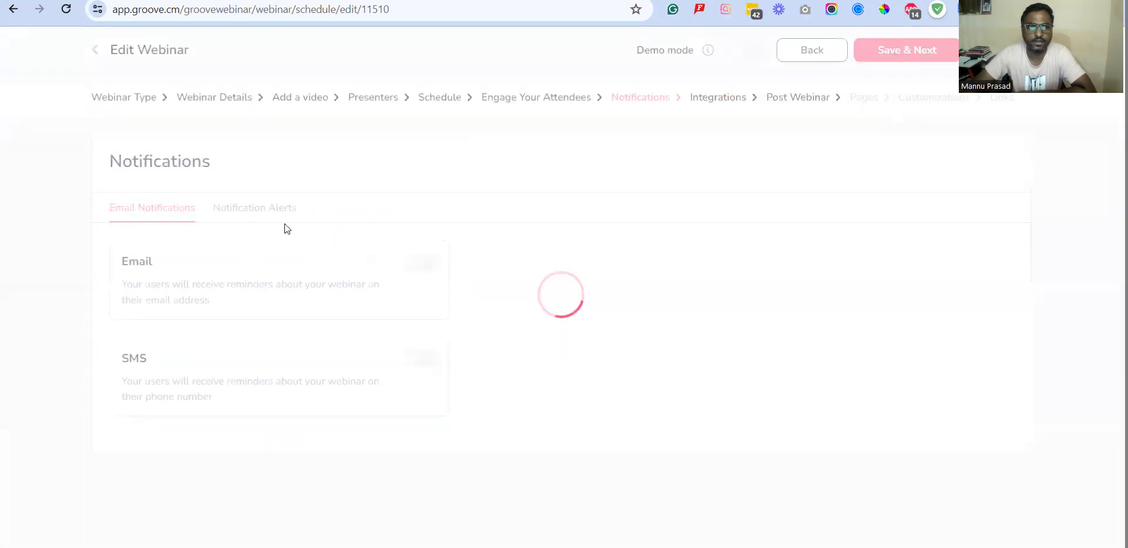
# - Open the notification alerts and review the registration, live and replay email alerts
pyautogui.click(249, 213)
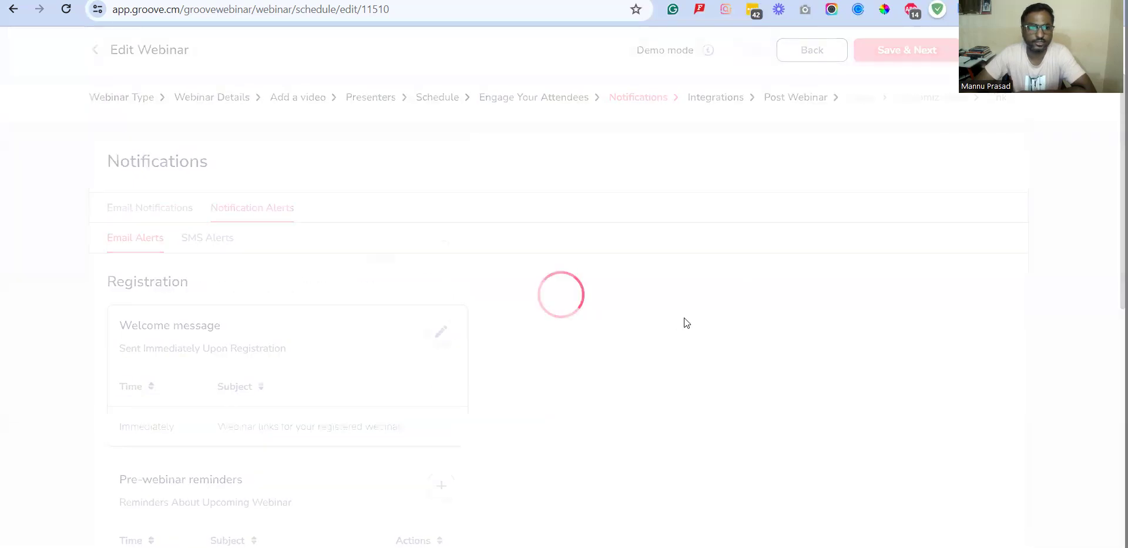
pyautogui.scroll(-1, 685, 320)
pyautogui.scroll(-4, 684, 322)
pyautogui.scroll(2, 684, 322)
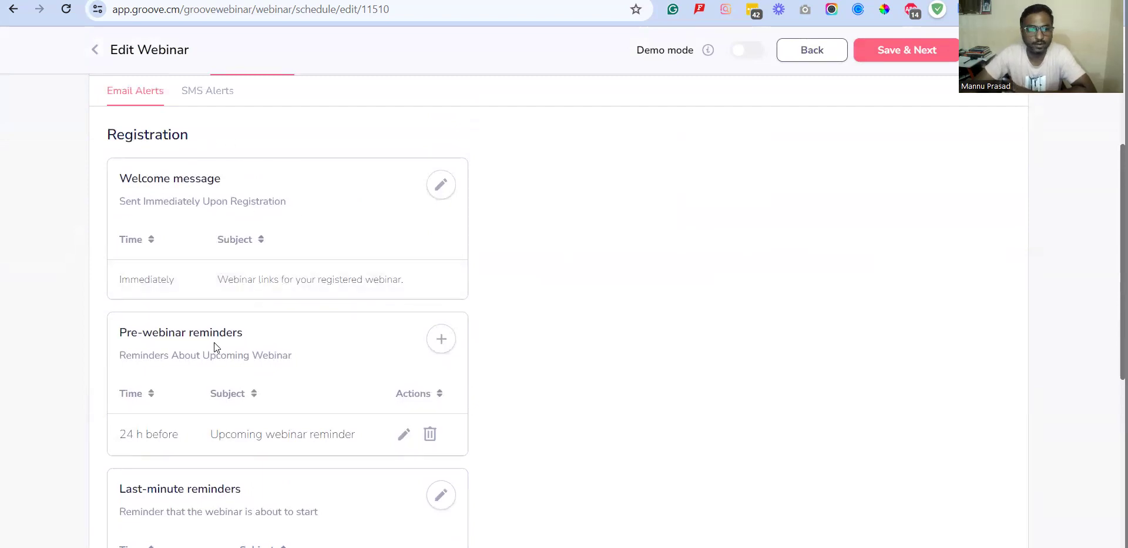
pyautogui.scroll(-2, 214, 343)
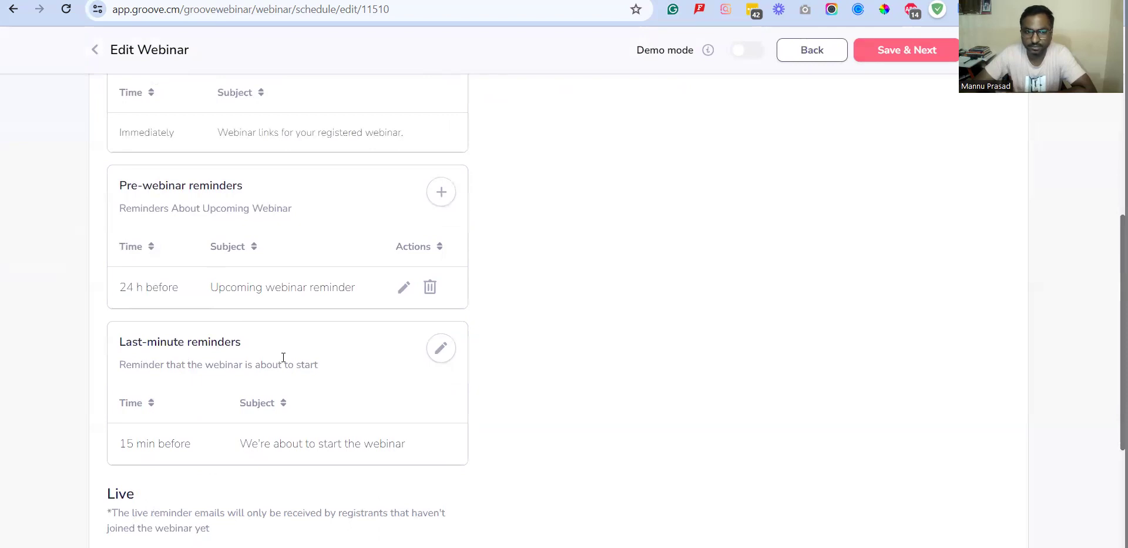
pyautogui.scroll(-2, 284, 357)
pyautogui.scroll(-1, 202, 361)
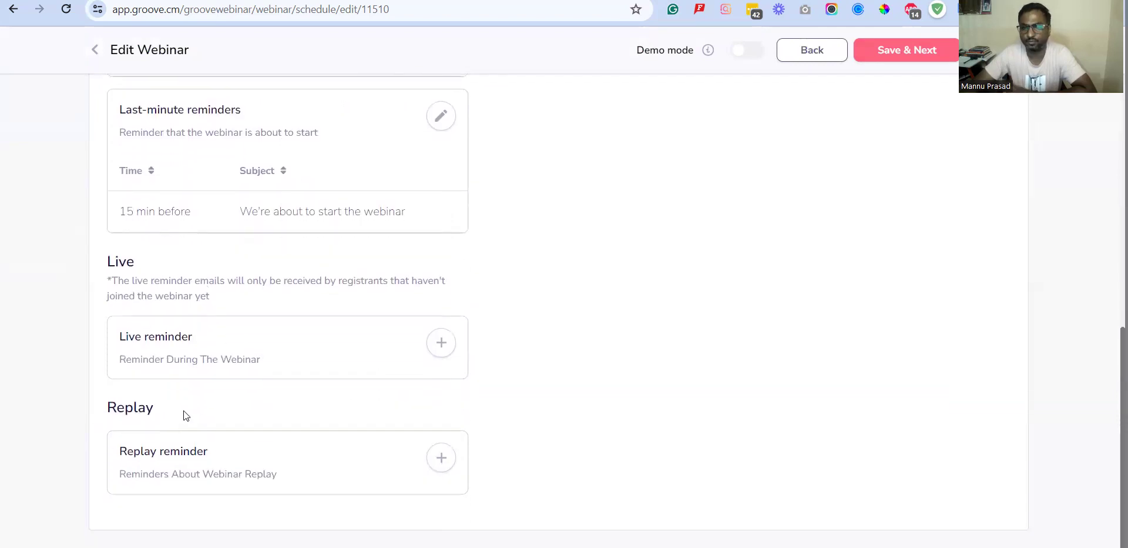
pyautogui.scroll(8, 183, 411)
# - Open the Welcome message email and examine its send time, subject and the webinar detail placeholders in its body
pyautogui.click(441, 322)
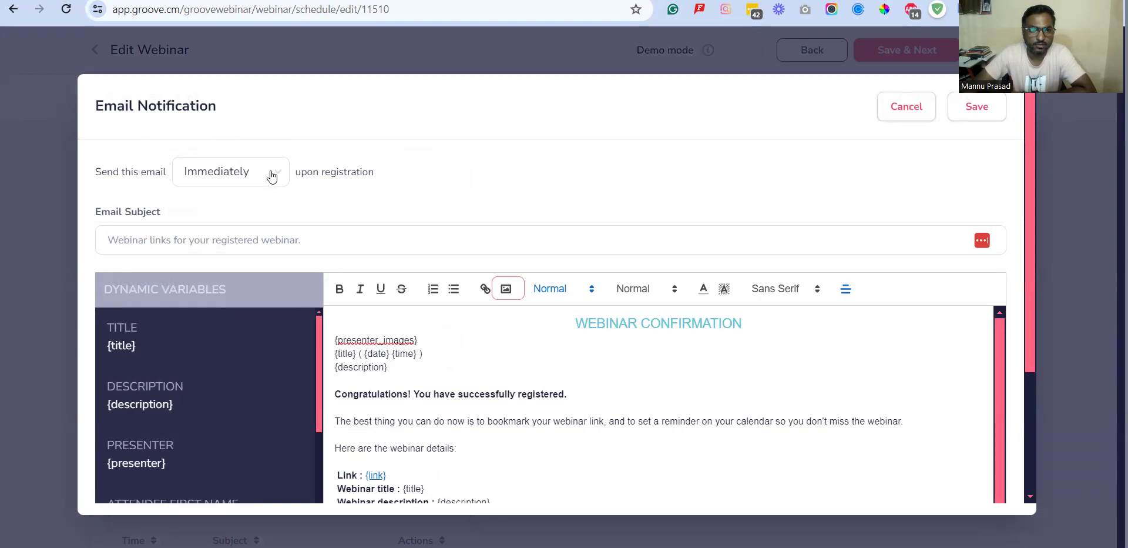
pyautogui.scroll(-3, 497, 226)
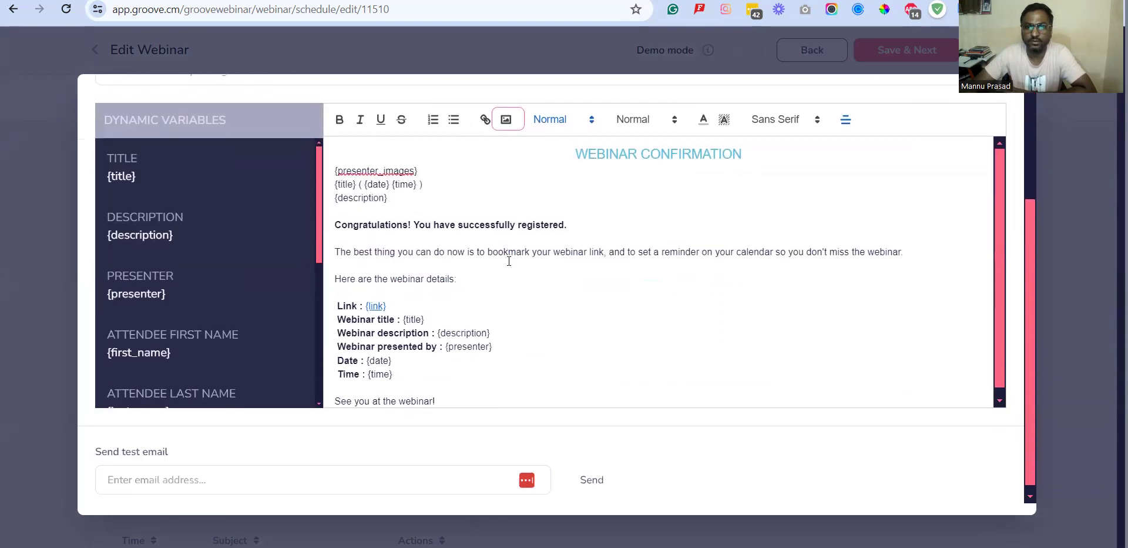
pyautogui.scroll(3, 673, 285)
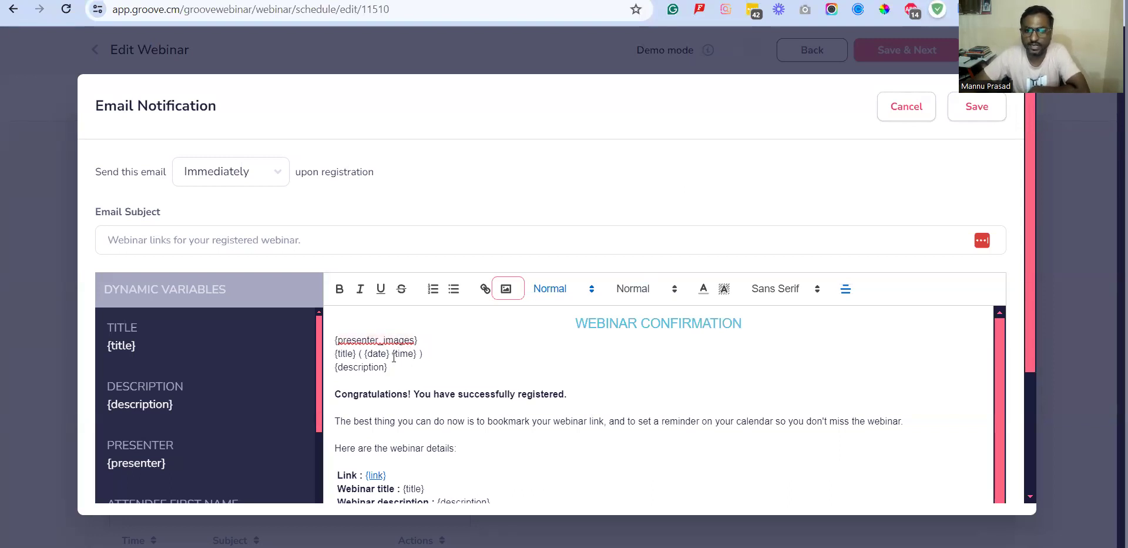
pyautogui.scroll(-1, 380, 370)
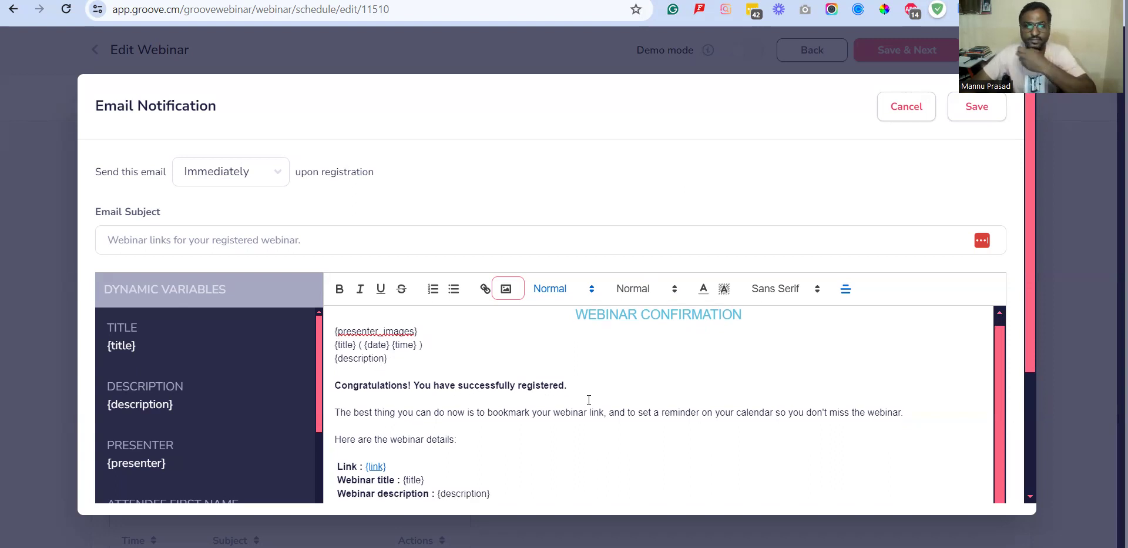
pyautogui.scroll(-3, 588, 400)
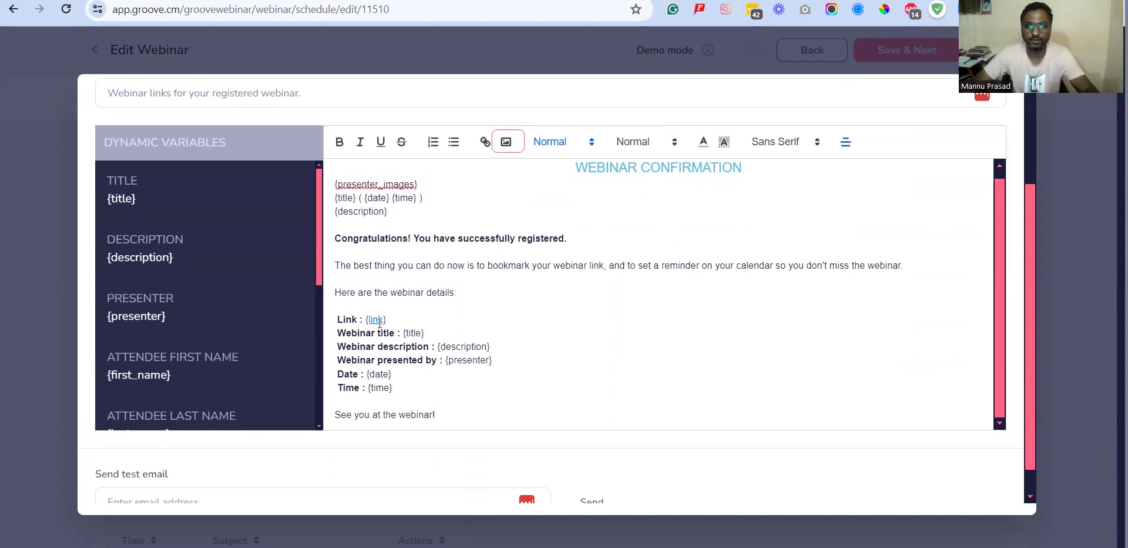
pyautogui.moveTo(366, 314); pyautogui.dragTo(504, 379)
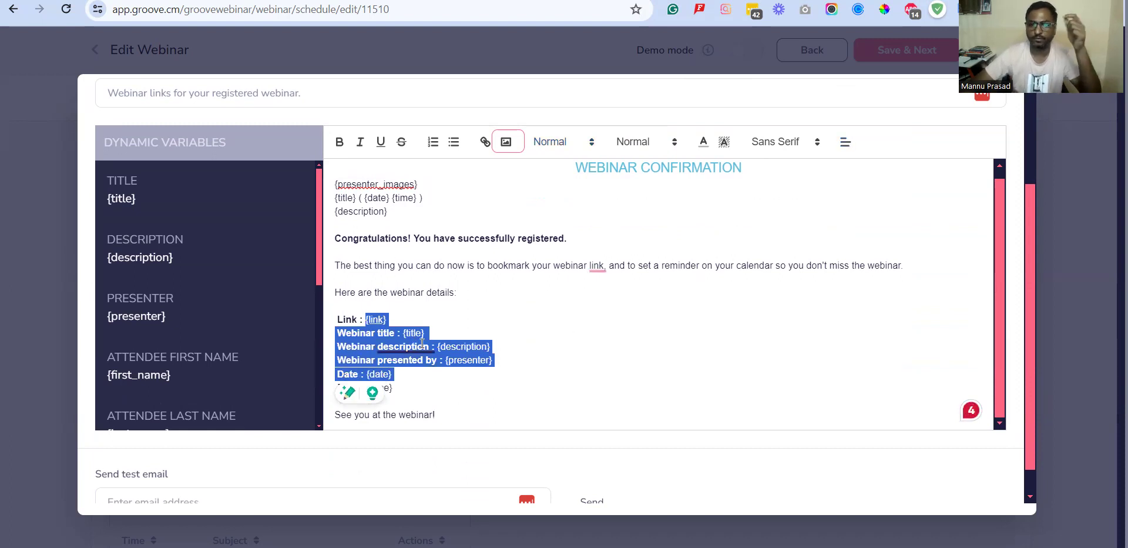
pyautogui.click(466, 303)
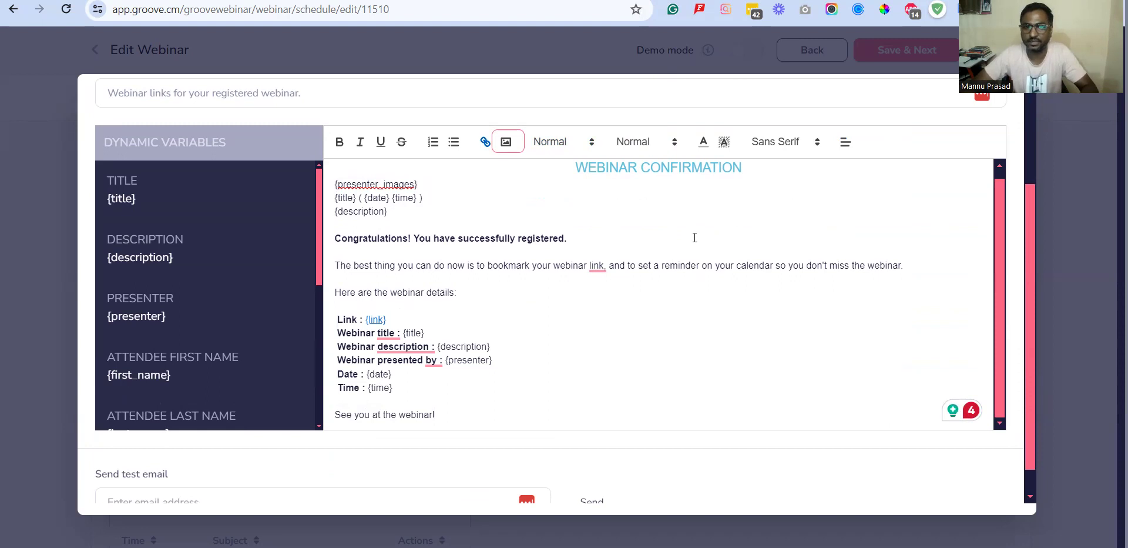
# - Review the "WEBINAR CONFIRMATION" heading and the congratulations text of the welcome email
pyautogui.scroll(1, 694, 237)
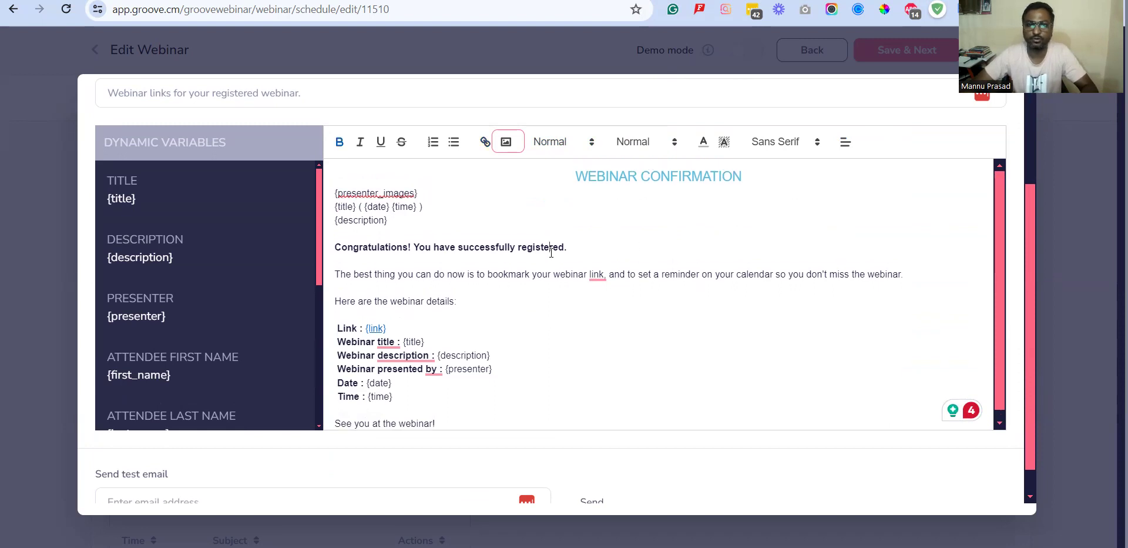
pyautogui.scroll(3, 732, 322)
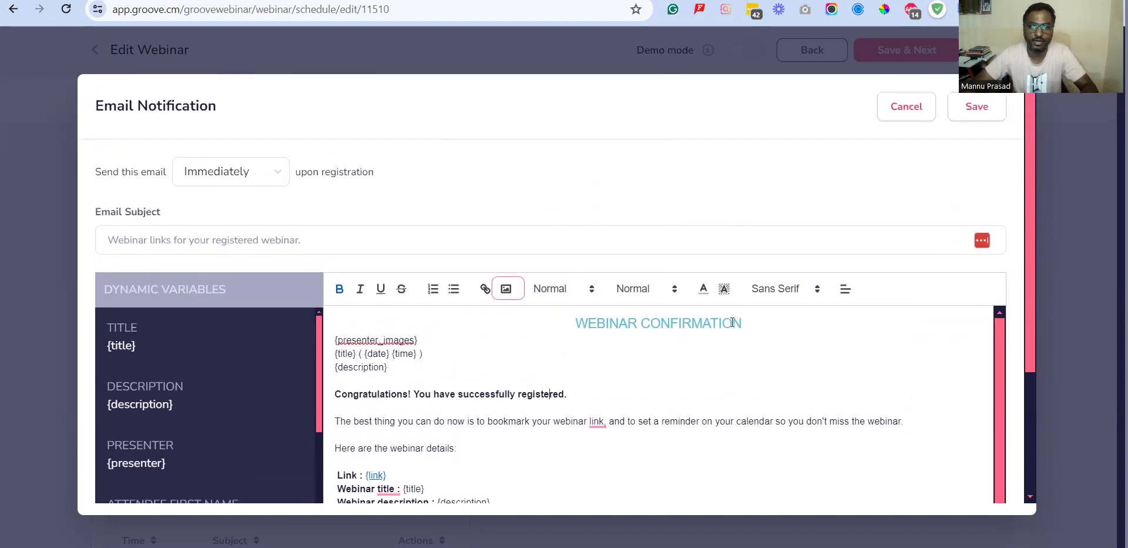
pyautogui.scroll(-1, 582, 390)
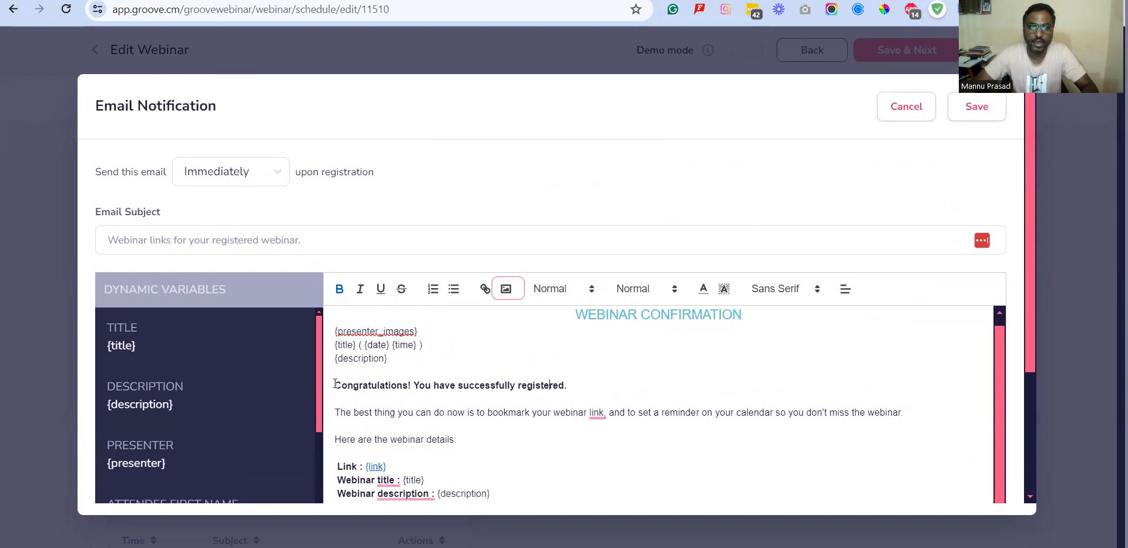
pyautogui.moveTo(335, 383); pyautogui.dragTo(460, 439)
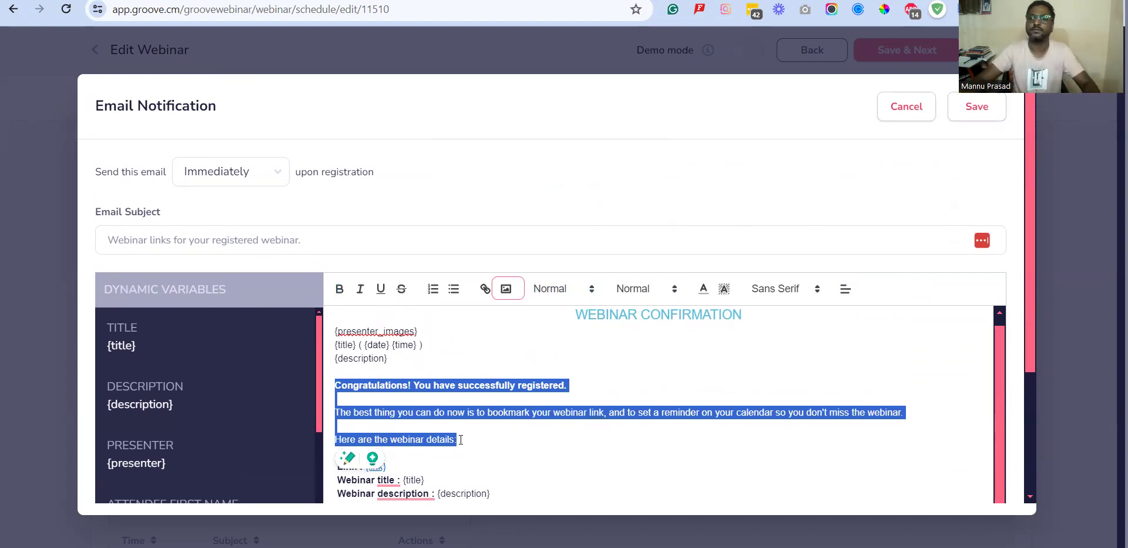
pyautogui.moveTo(756, 319); pyautogui.dragTo(585, 329)
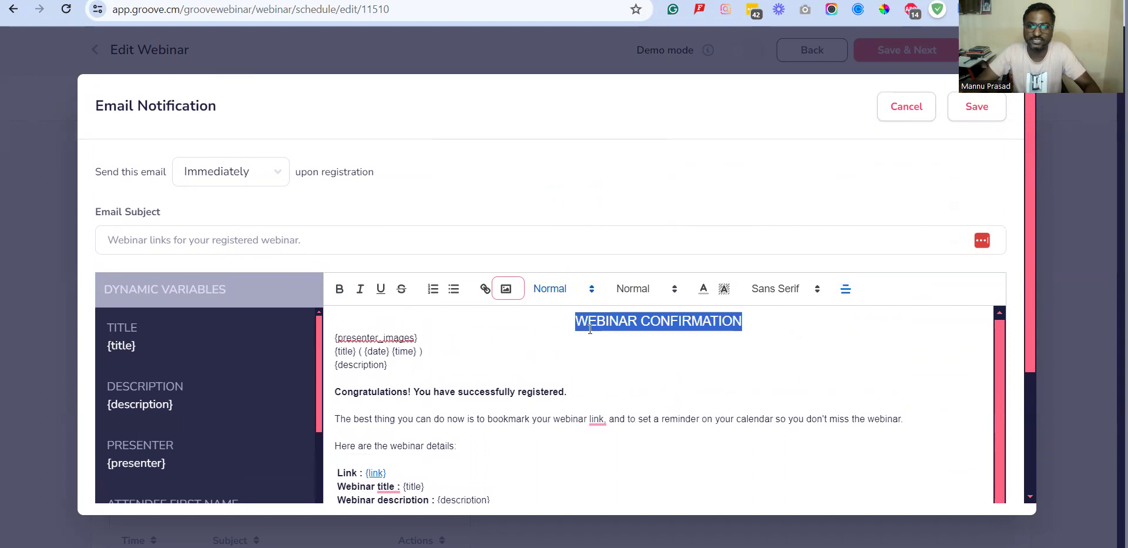
pyautogui.click(581, 327)
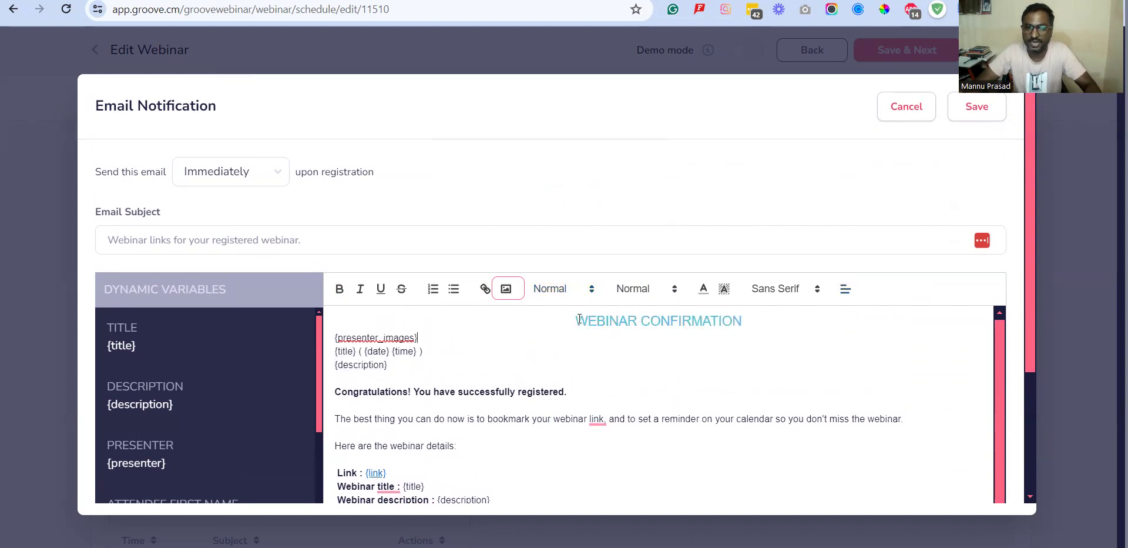
pyautogui.moveTo(579, 318); pyautogui.dragTo(743, 322)
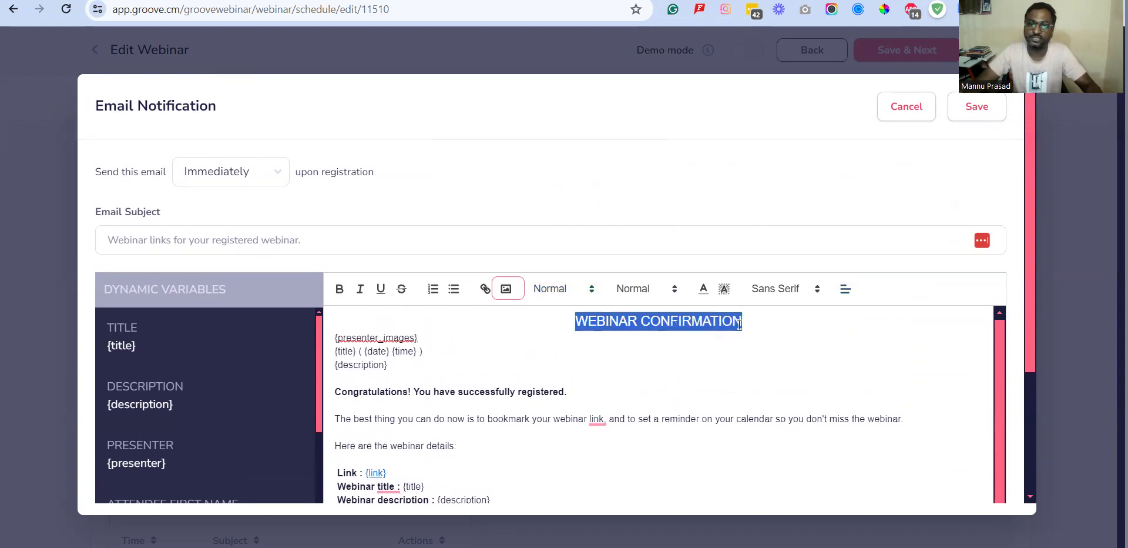
# - Insert the {title} dynamic variable after {description} in the welcome email body
pyautogui.click(711, 363)
pyautogui.click(121, 345)
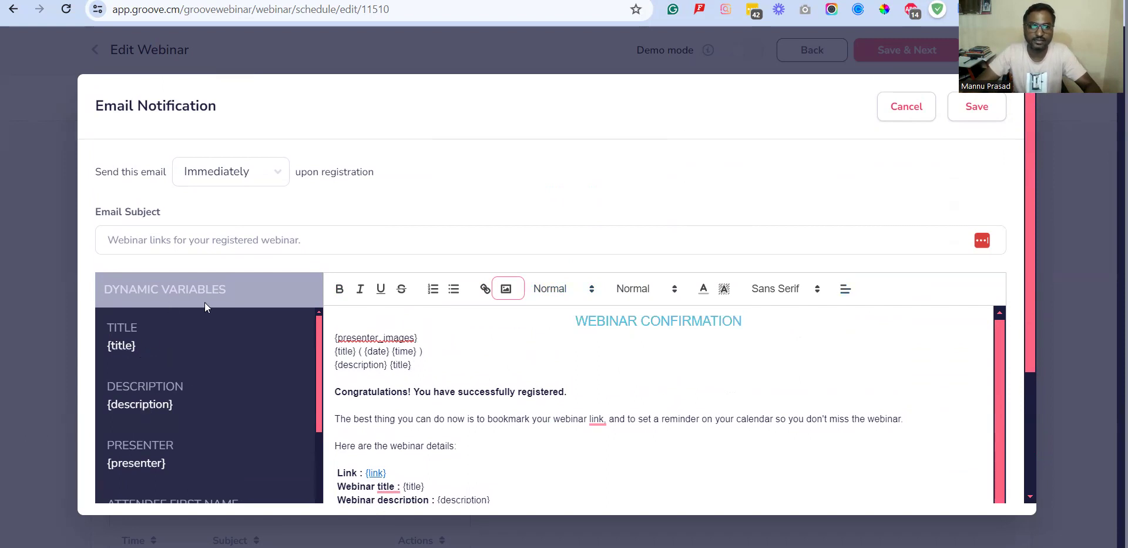
# - Try adding the {replay} dynamic variable below "Here are the webinar details:" and remove it along with the extra lines
pyautogui.scroll(-3, 147, 388)
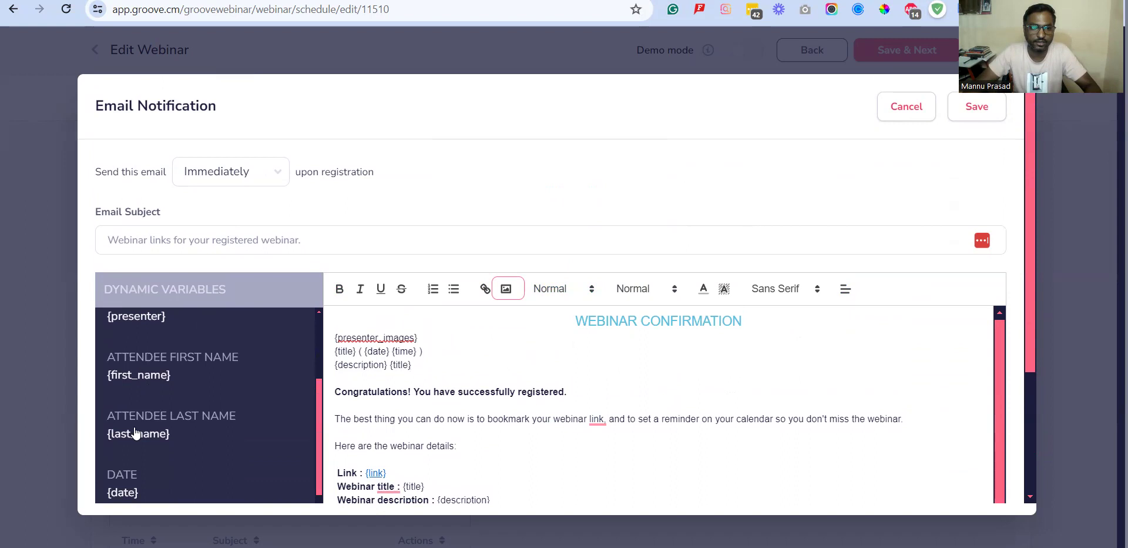
pyautogui.scroll(-3, 171, 447)
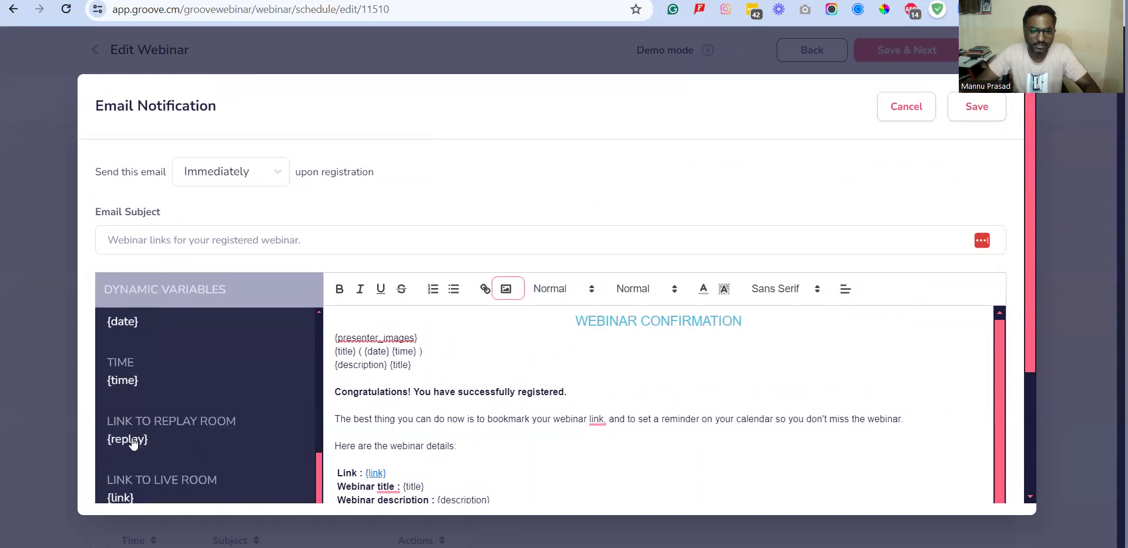
pyautogui.click(482, 445)
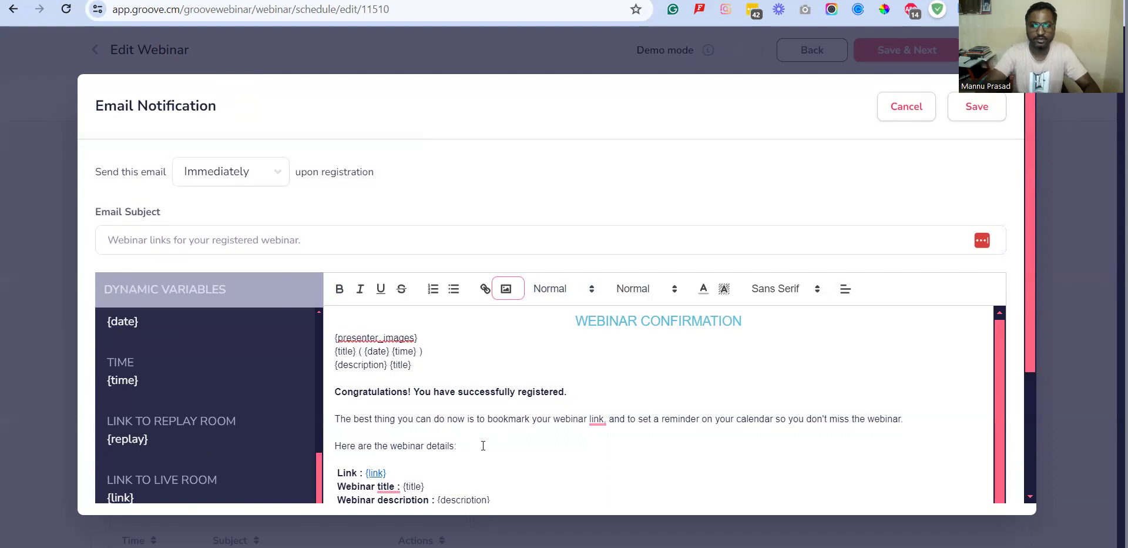
pyautogui.press('Return')
pyautogui.press('Return')
pyautogui.click(122, 440)
pyautogui.press('BackSpace')
pyautogui.press('BackSpace')
pyautogui.press('BackSpace')
pyautogui.press('BackSpace')
pyautogui.press('BackSpace')
pyautogui.press('BackSpace')
pyautogui.press('BackSpace')
# - Look over the remaining dynamic variables and the test email option, and save the welcome message
pyautogui.scroll(-3, 200, 419)
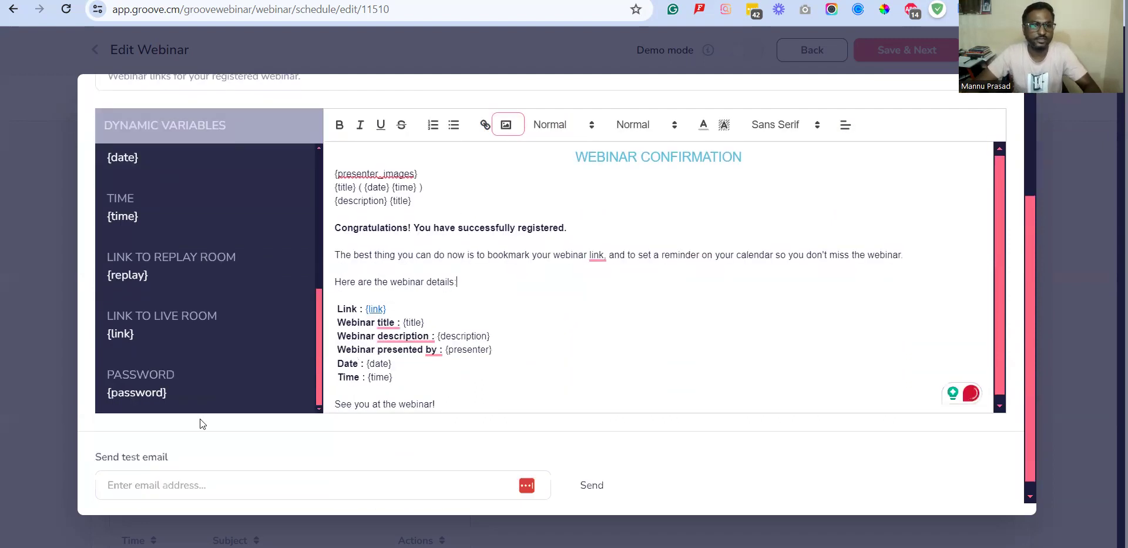
pyautogui.scroll(6, 198, 359)
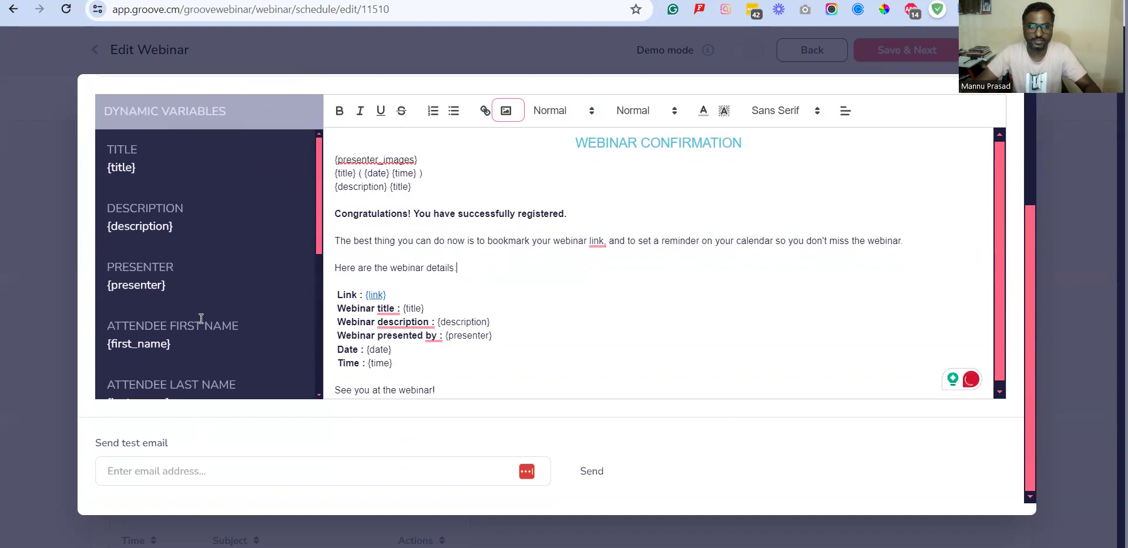
pyautogui.scroll(3, 201, 318)
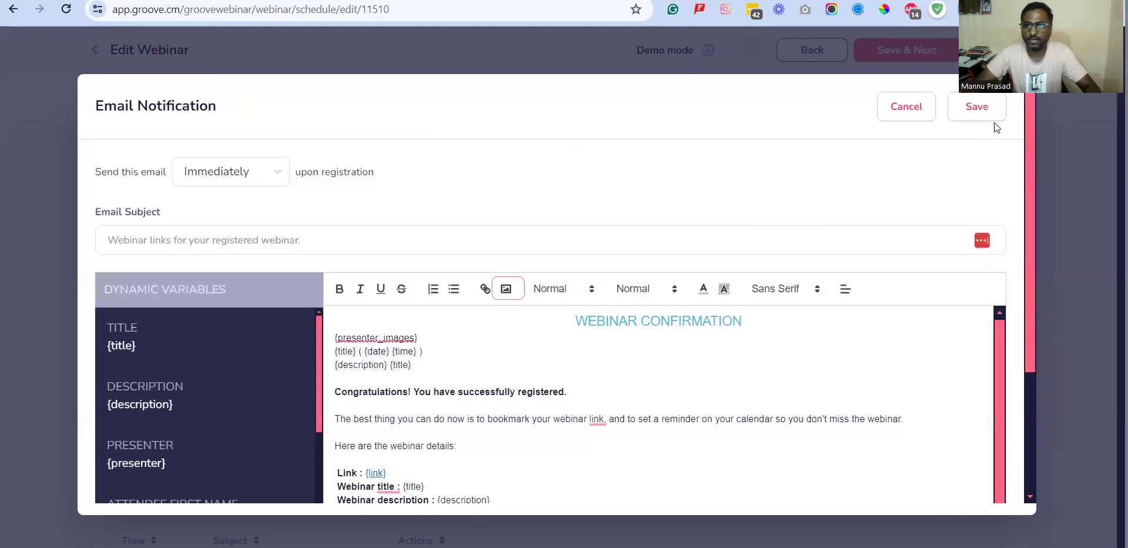
pyautogui.click(984, 111)
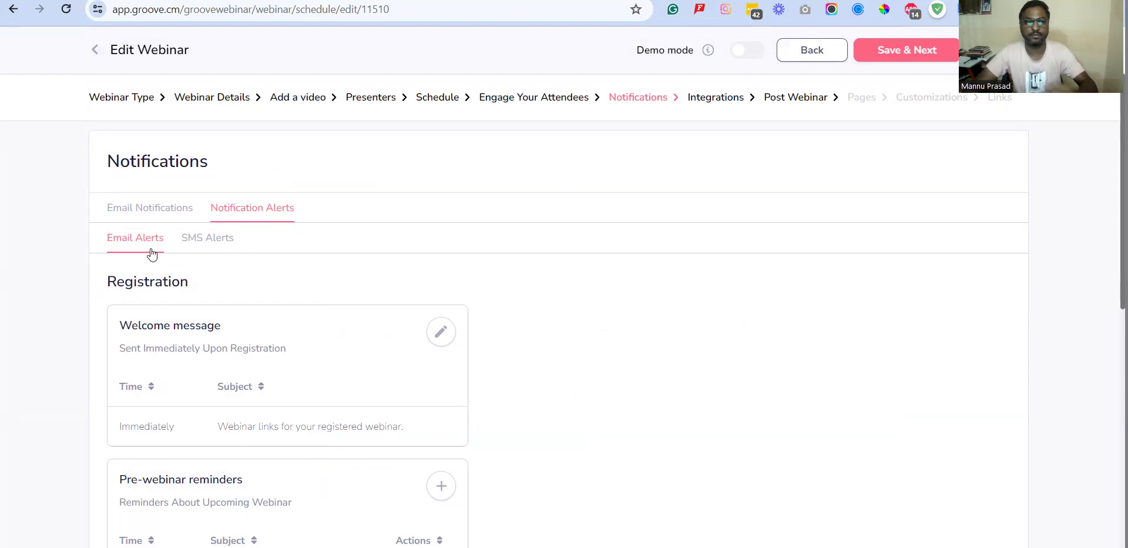
# - Open a new pre-webinar reminder to check its timing, subject and message settings, and cancel it
pyautogui.scroll(-4, 152, 254)
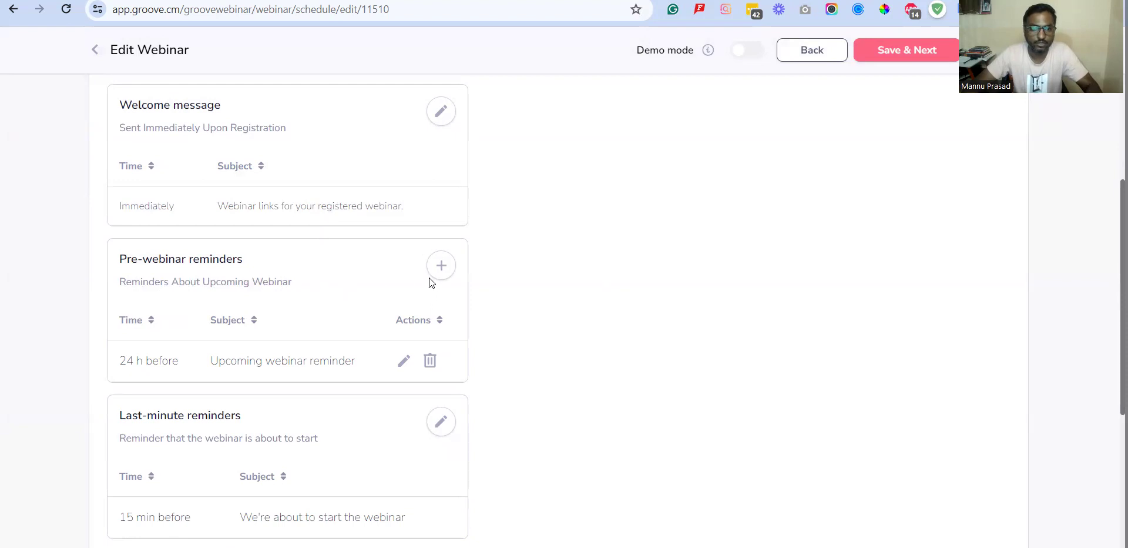
pyautogui.click(441, 266)
pyautogui.click(443, 266)
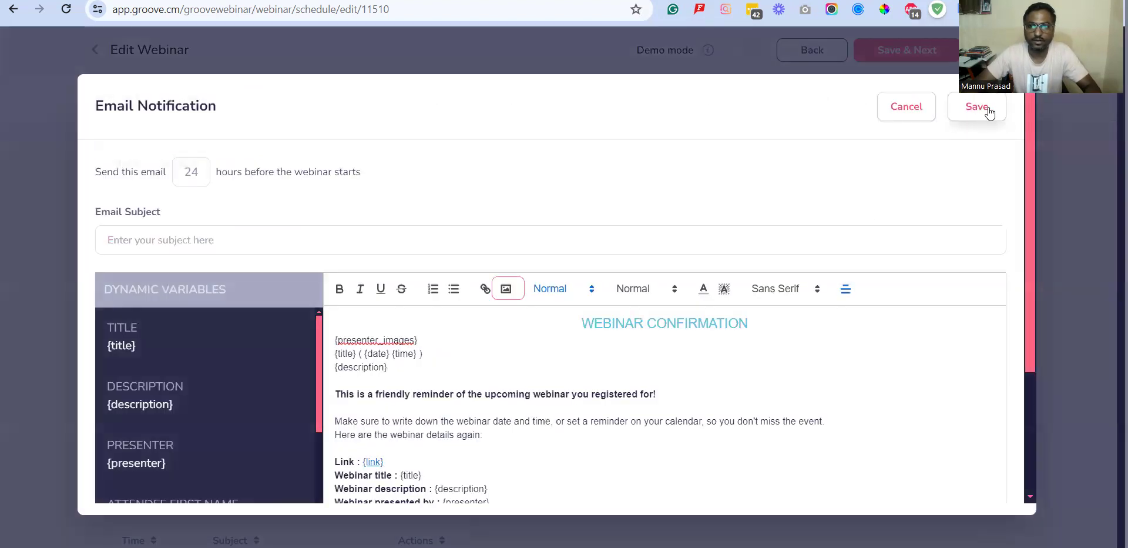
pyautogui.click(911, 109)
# - Delete the "Upcoming webinar reminder" email from the pre-webinar reminders and confirm the deletion
pyautogui.scroll(-3, 206, 409)
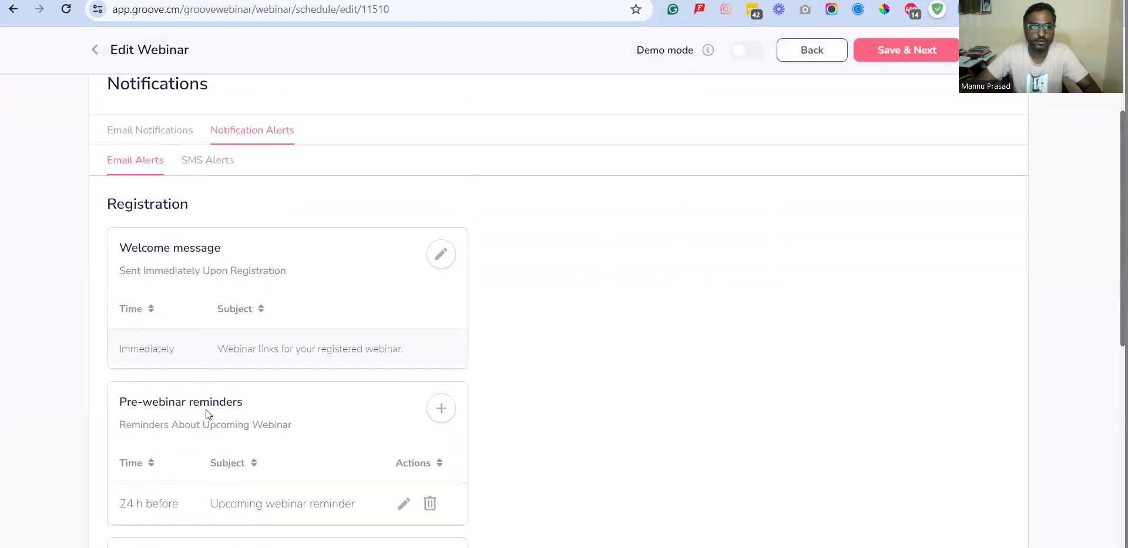
pyautogui.scroll(-2, 358, 400)
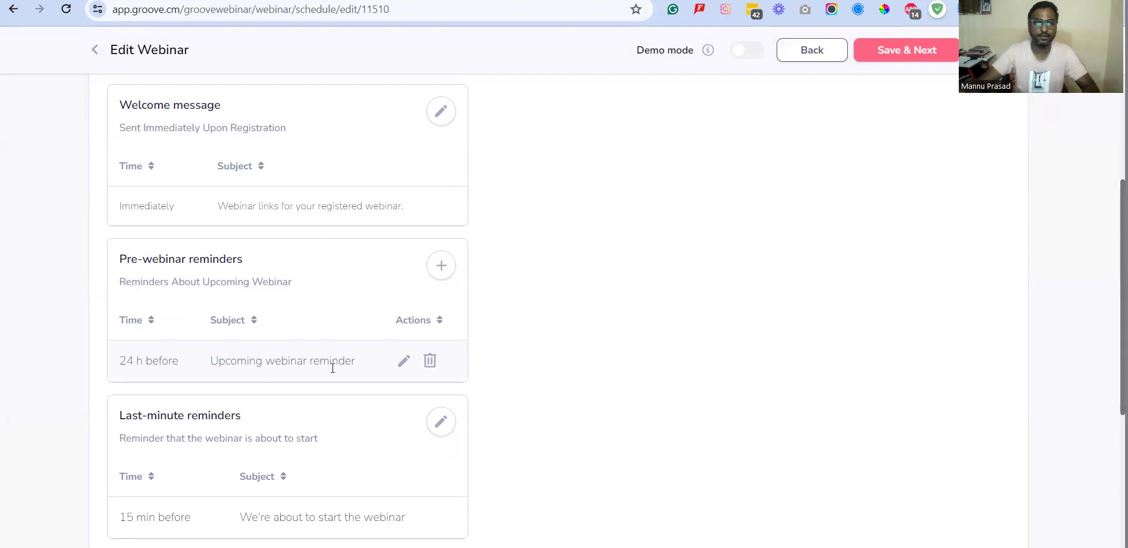
pyautogui.click(429, 363)
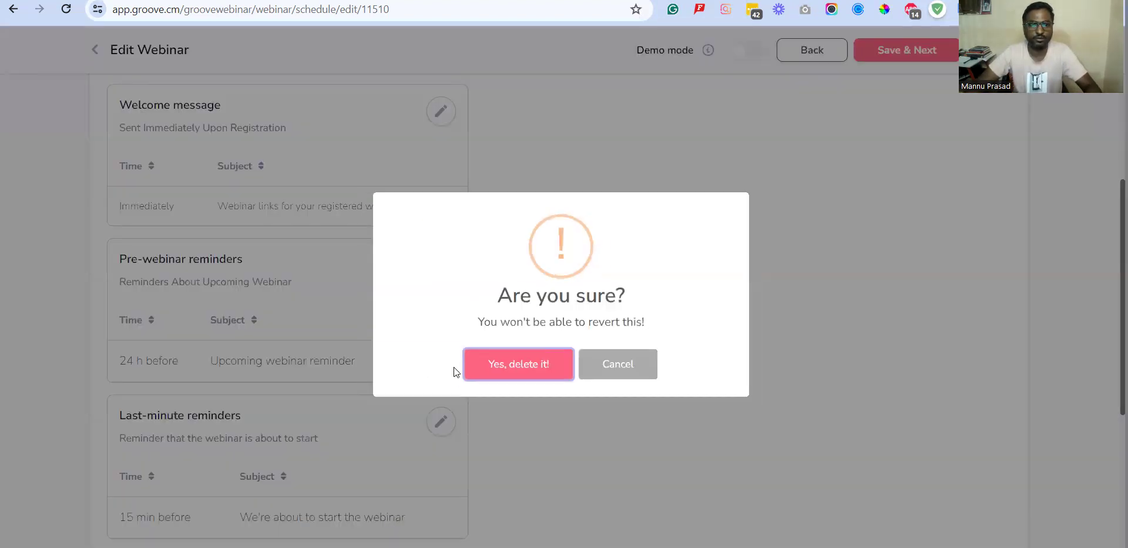
pyautogui.click(499, 367)
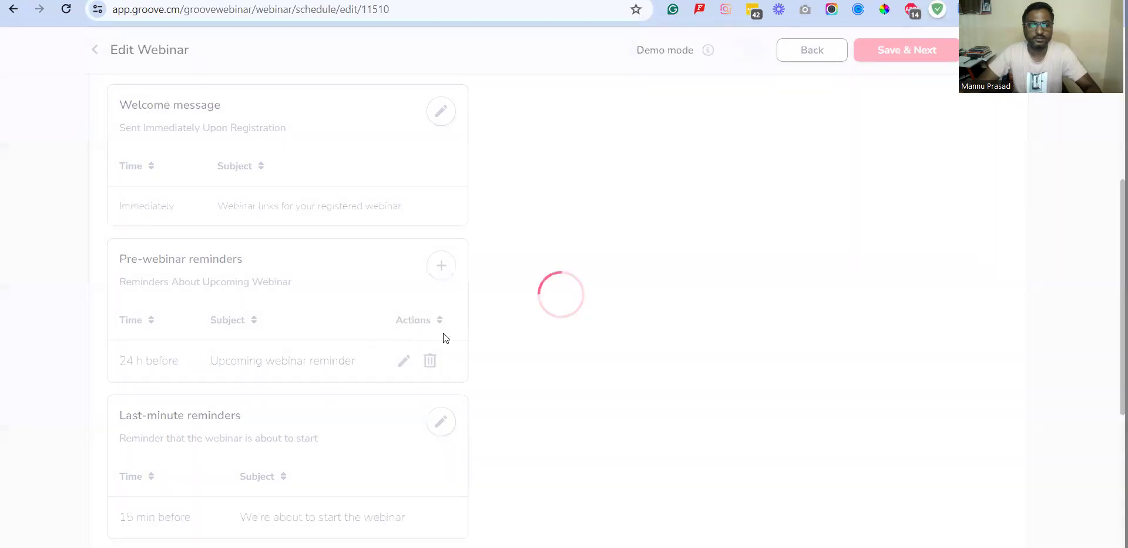
# - Add a pre-webinar reminder sent 48 hours before the webinar starts with the subject "email subject" and save it
pyautogui.click(442, 266)
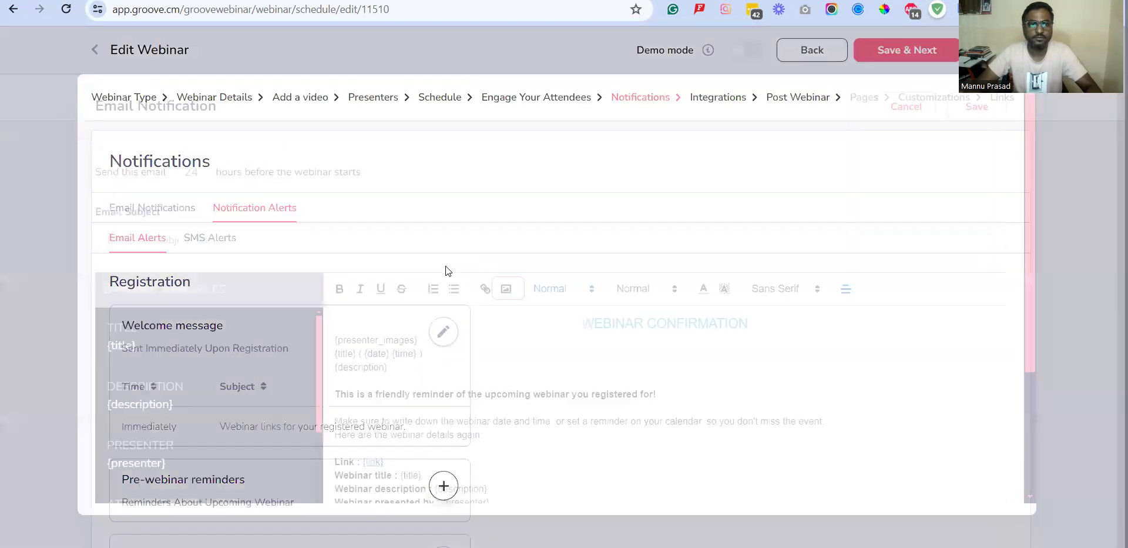
pyautogui.doubleClick(196, 173)
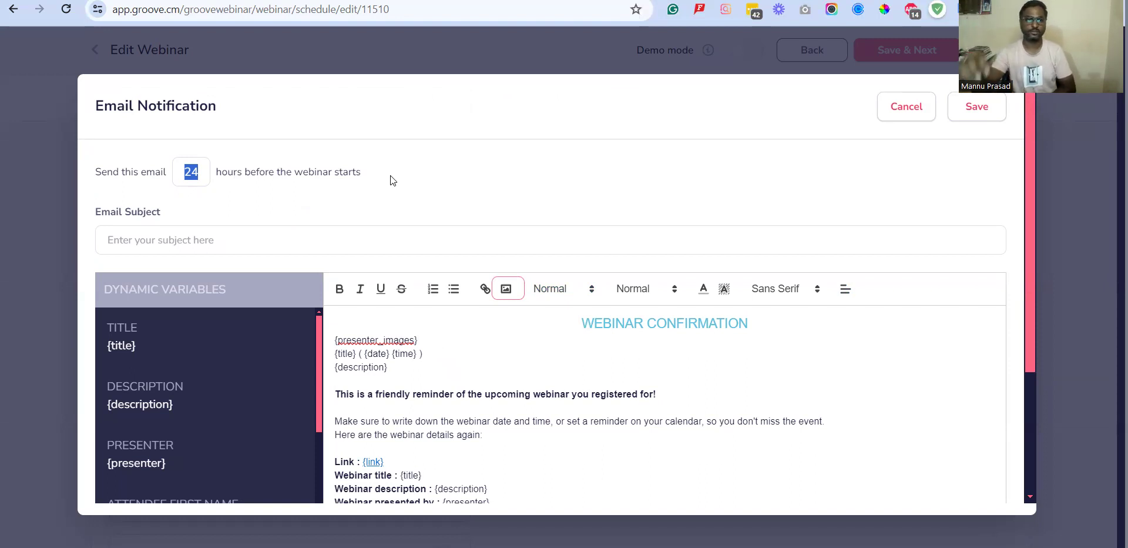
pyautogui.write('48')
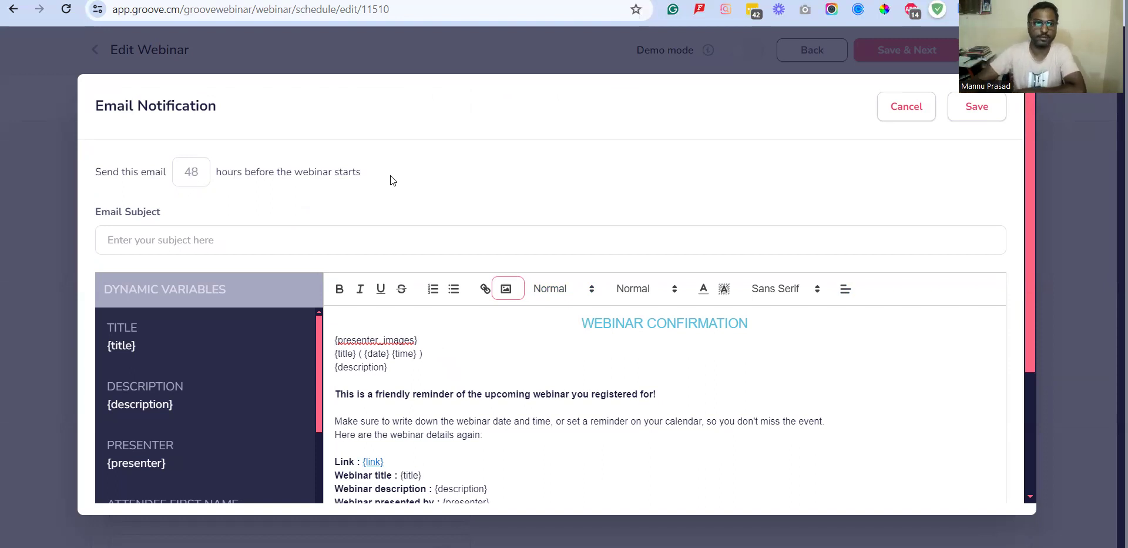
pyautogui.click(381, 244)
pyautogui.write('ema')
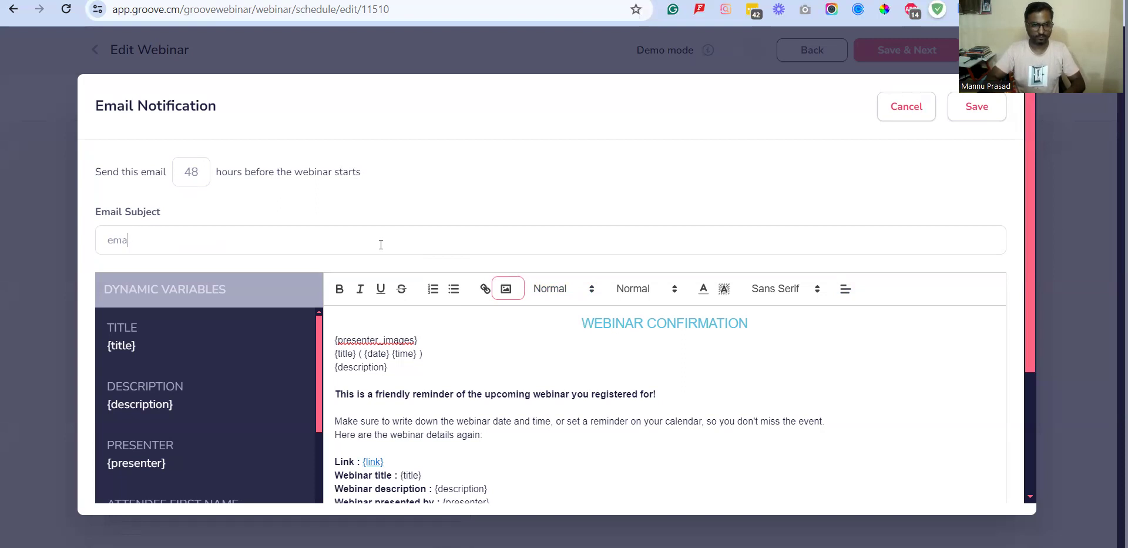
pyautogui.write('il subject')
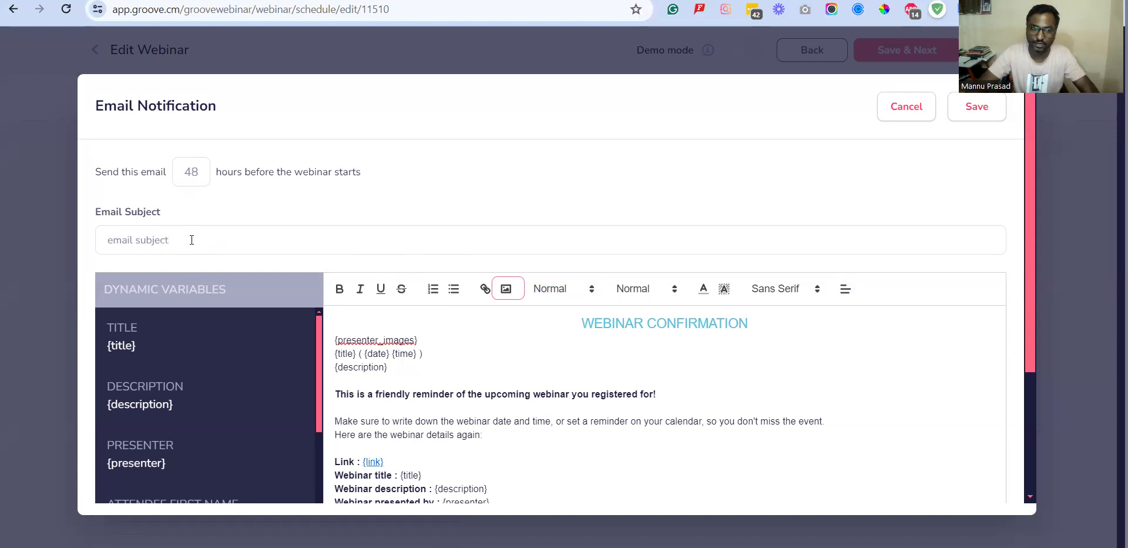
pyautogui.scroll(-1, 191, 239)
pyautogui.scroll(-3, 191, 239)
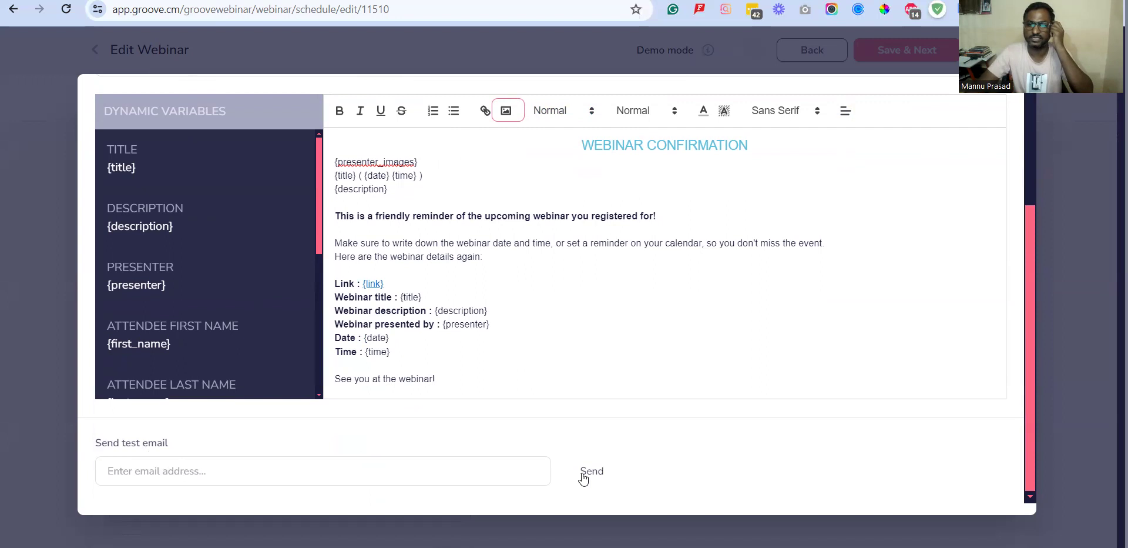
pyautogui.scroll(3, 600, 470)
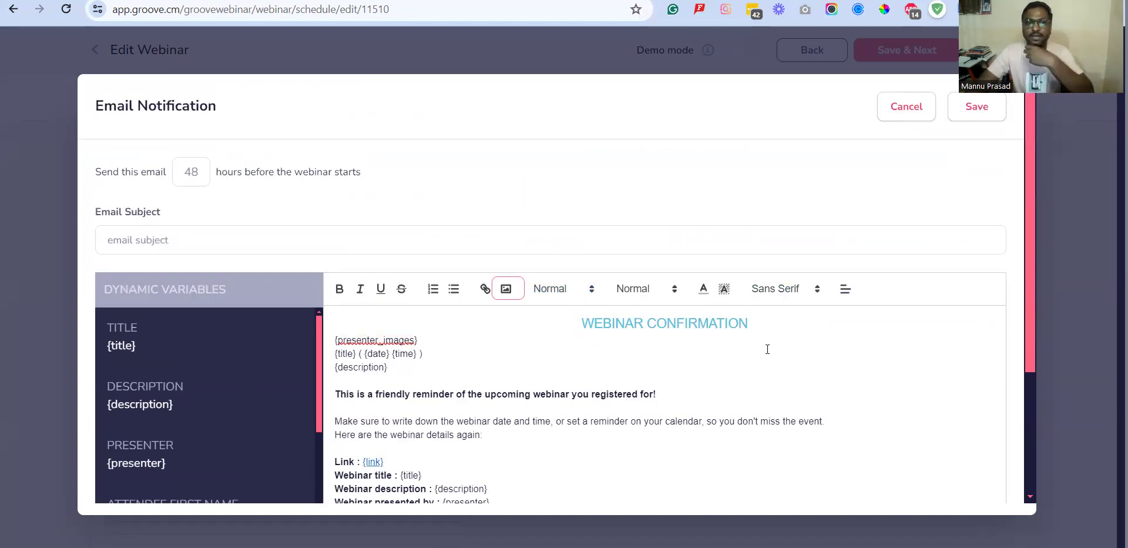
pyautogui.click(963, 108)
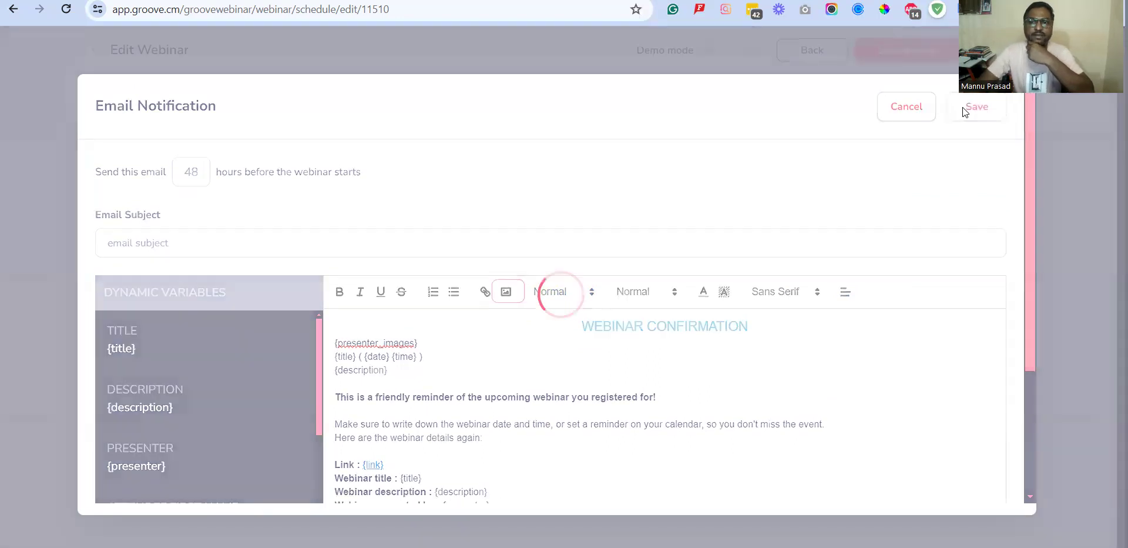
pyautogui.scroll(-4, 259, 360)
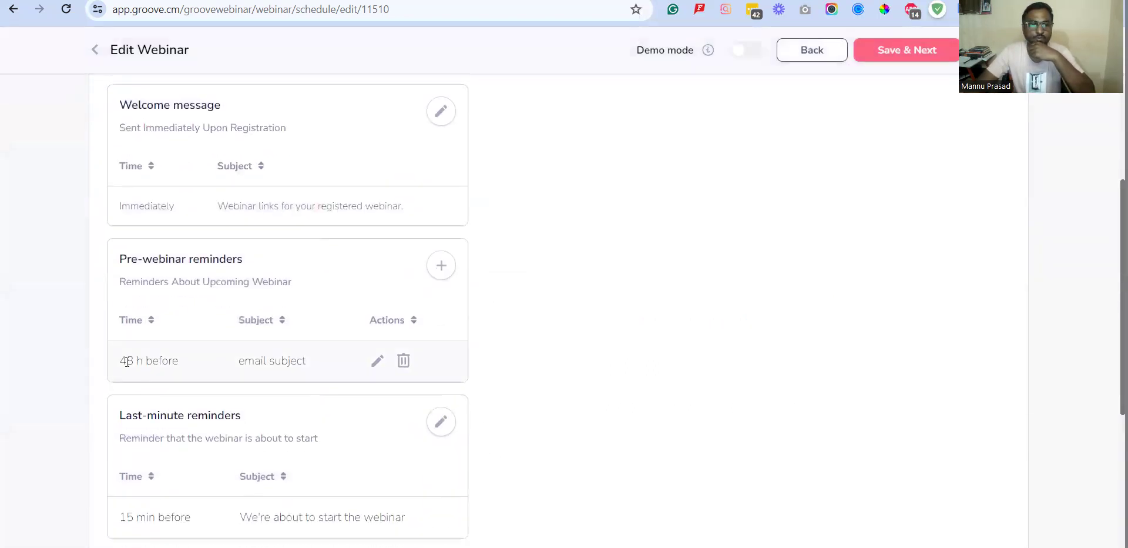
pyautogui.scroll(-3, 177, 364)
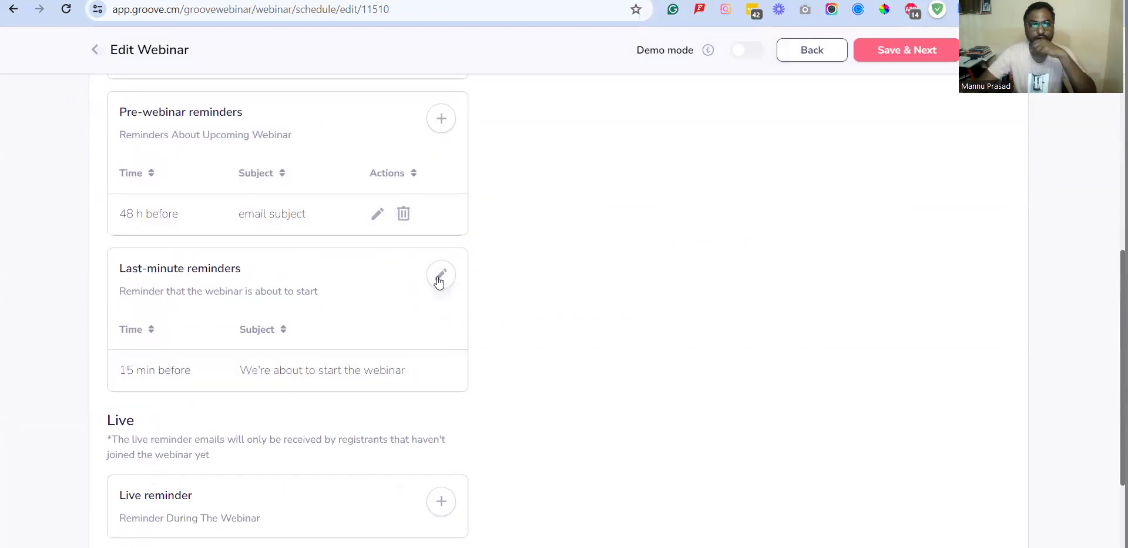
pyautogui.click(439, 274)
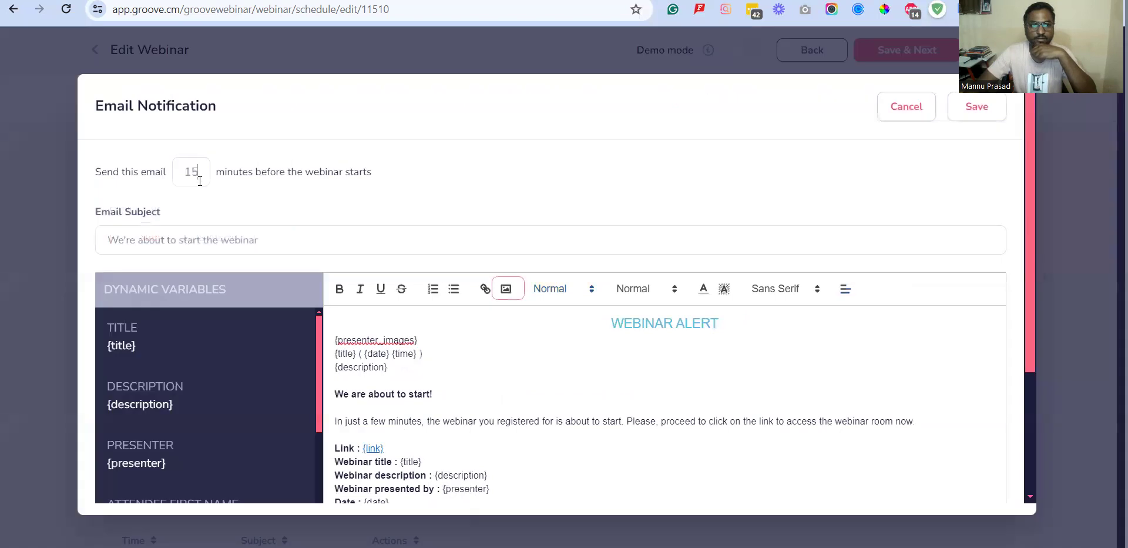
pyautogui.doubleClick(199, 181)
pyautogui.write('24')
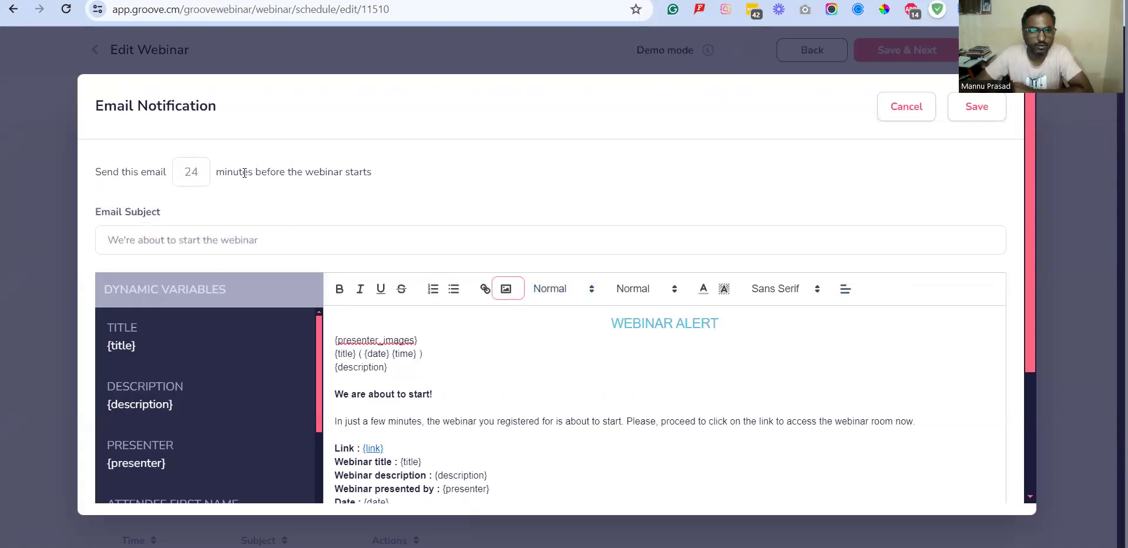
pyautogui.click(893, 111)
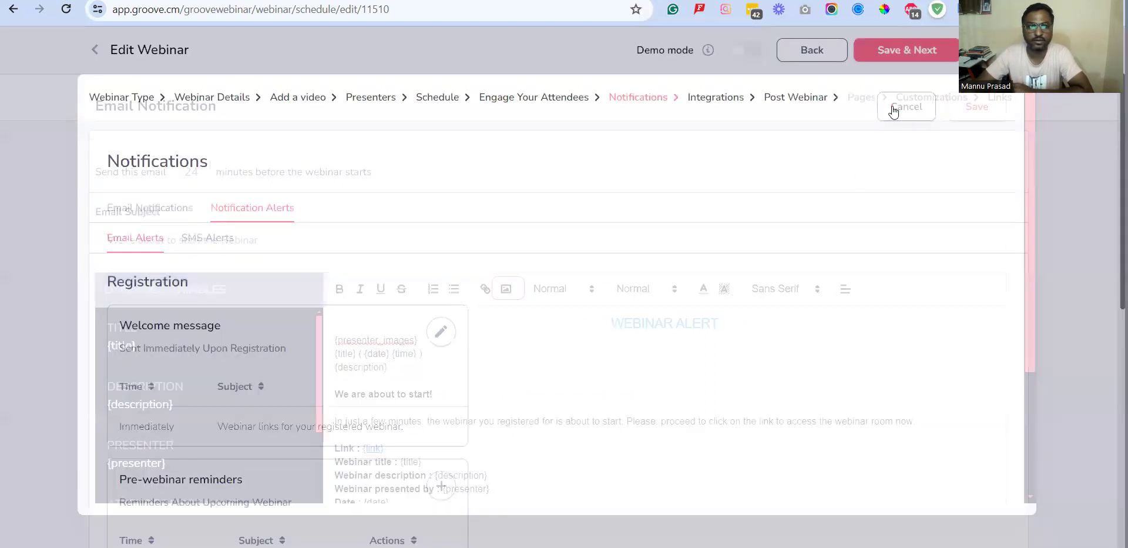
# - Add a pre-webinar reminder for 24 hours before the webinar with the subject "before 24 subject line" and save it
pyautogui.scroll(-4, 551, 384)
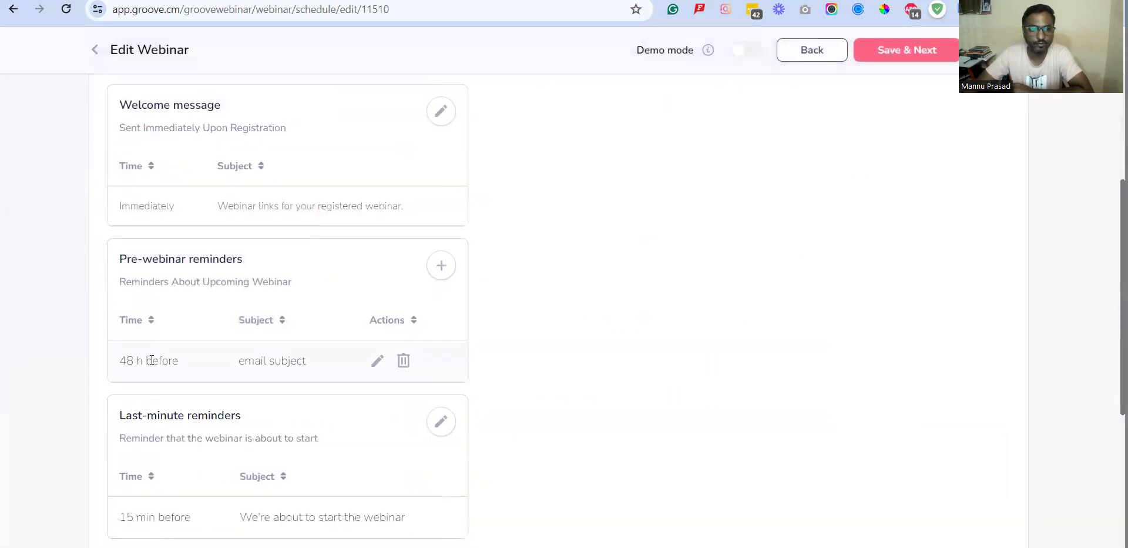
pyautogui.click(438, 269)
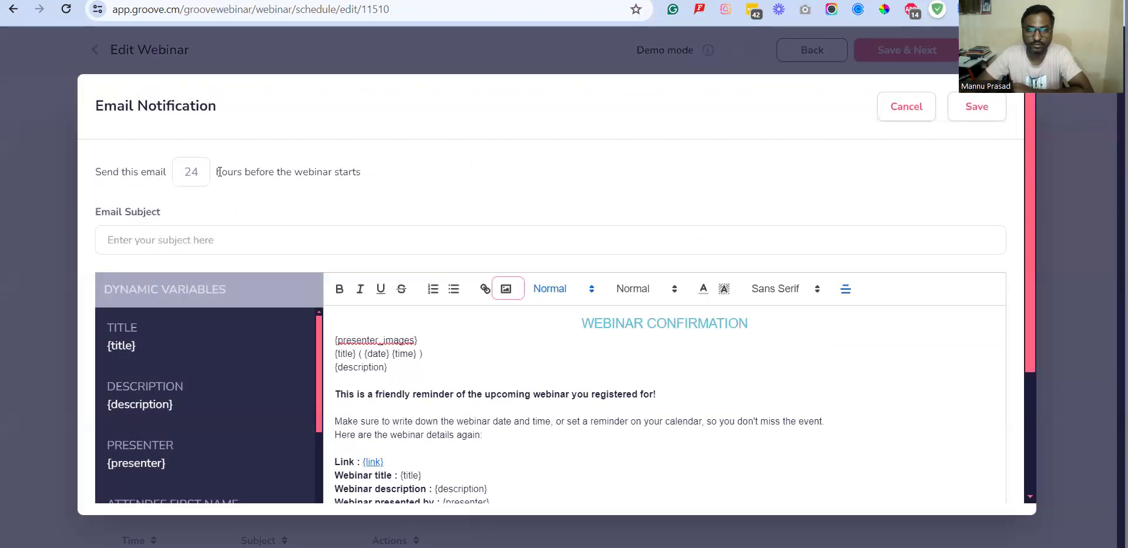
pyautogui.moveTo(219, 172); pyautogui.dragTo(361, 173)
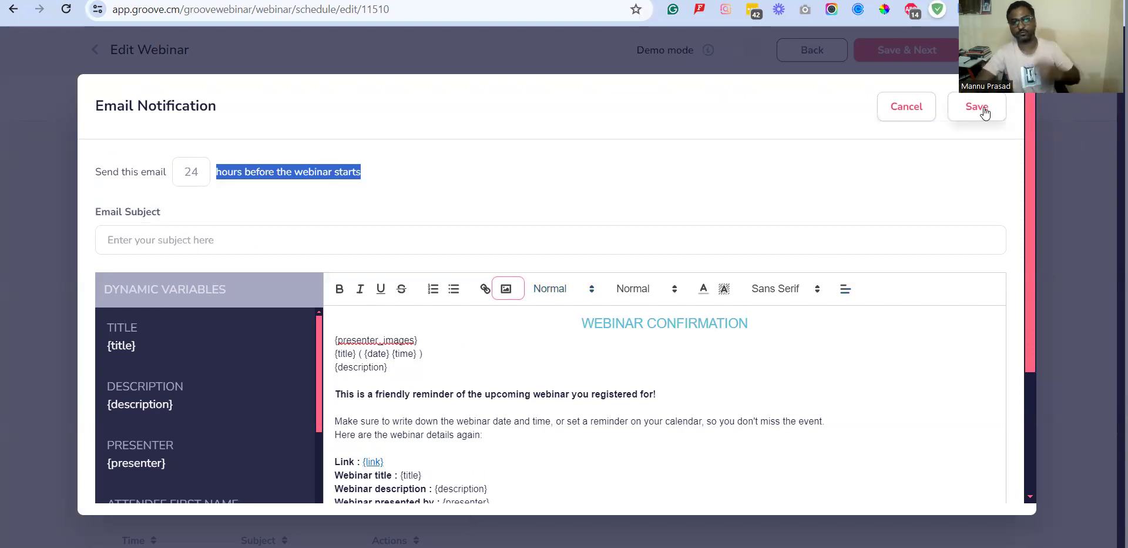
pyautogui.click(297, 238)
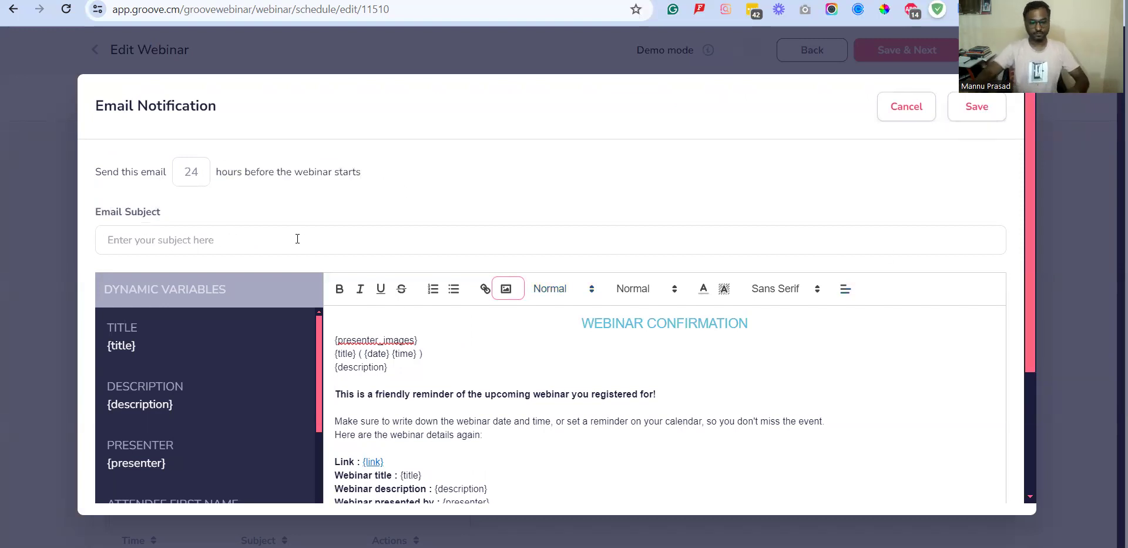
pyautogui.write('before 24 subje')
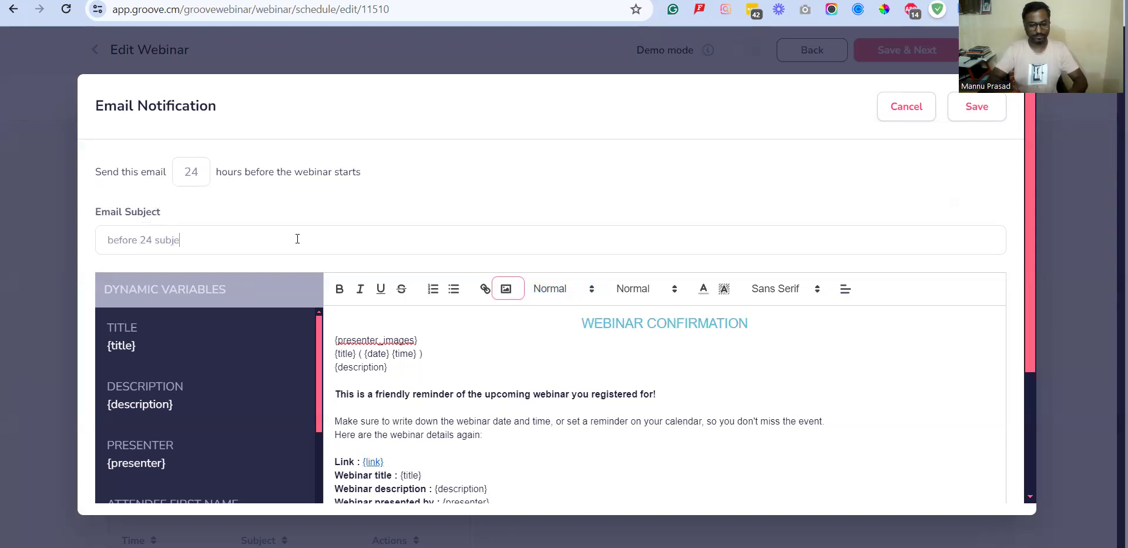
pyautogui.write('ne')
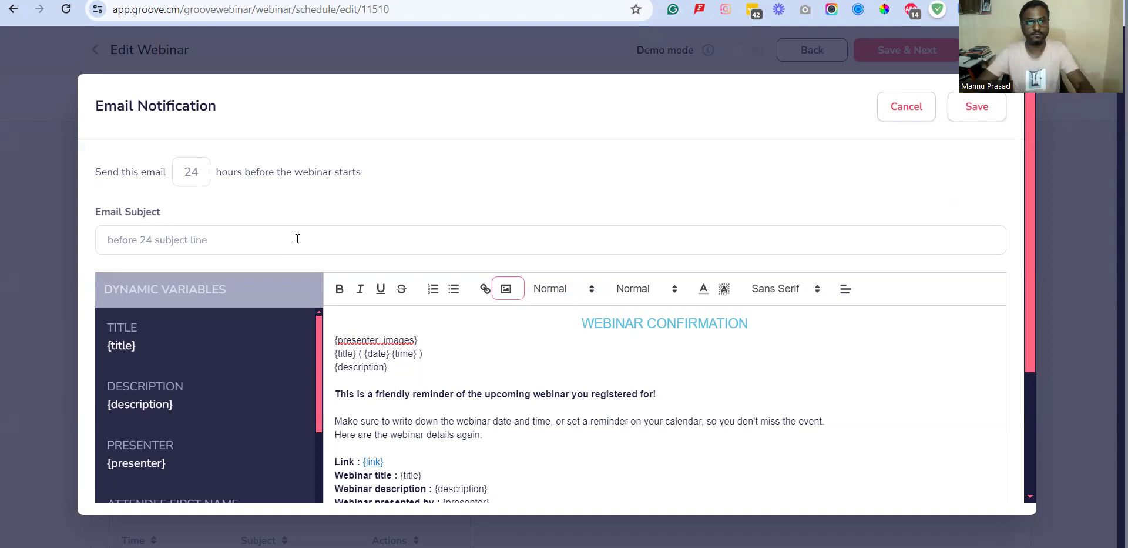
pyautogui.click(974, 107)
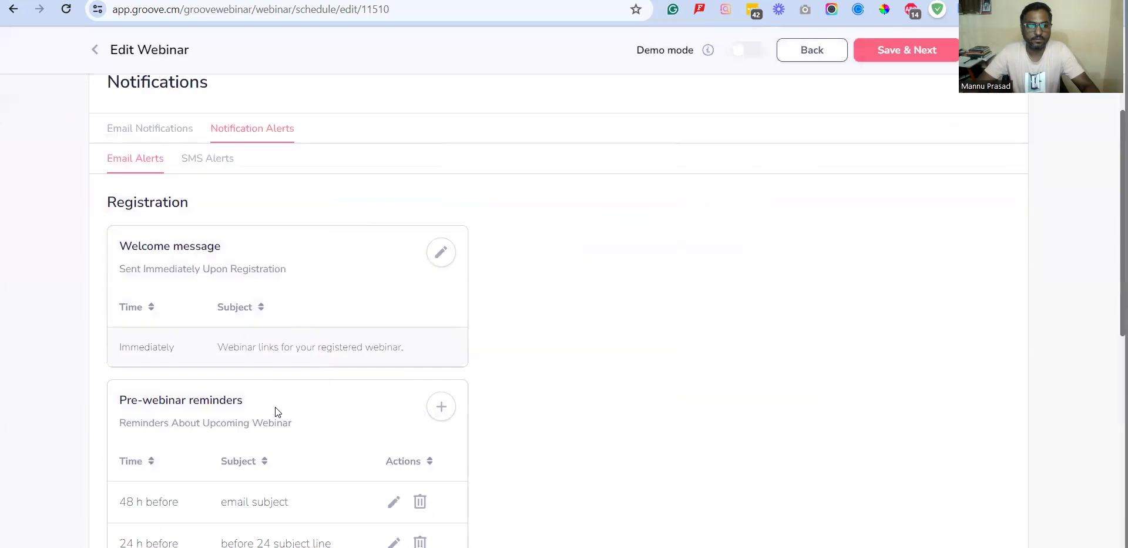
# - Add a pre-webinar reminder sent 12 hours before the webinar starts with the subject "subject line" and save it
pyautogui.scroll(-3, 275, 407)
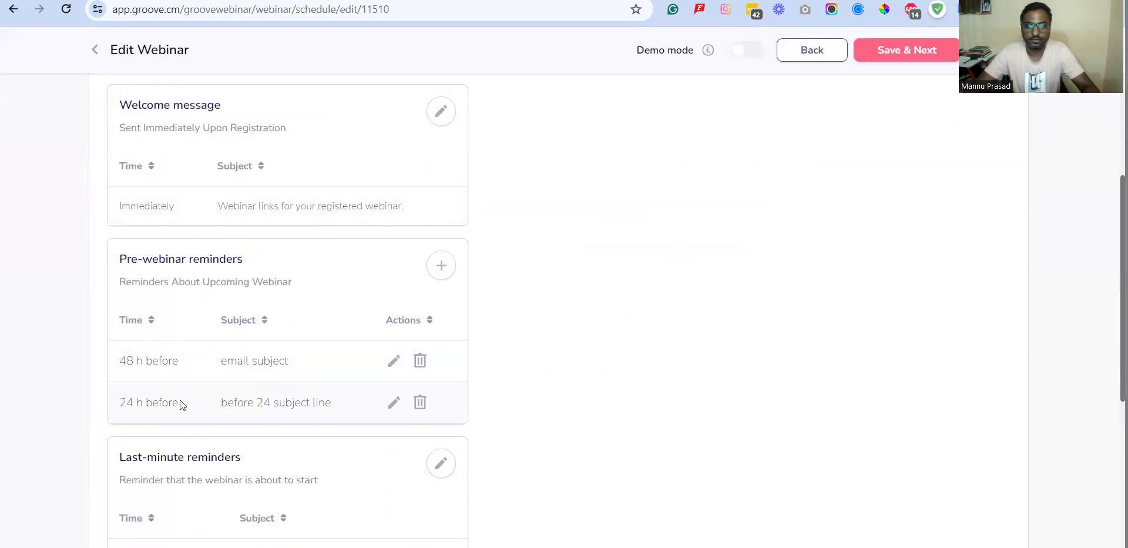
pyautogui.moveTo(118, 365); pyautogui.dragTo(208, 364)
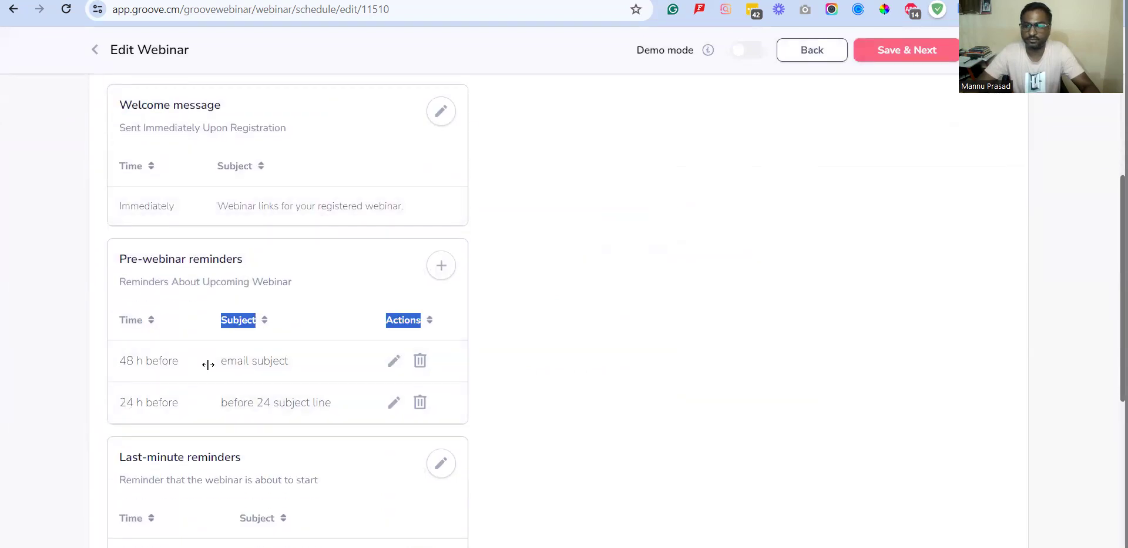
pyautogui.click(185, 364)
pyautogui.scroll(-3, 208, 431)
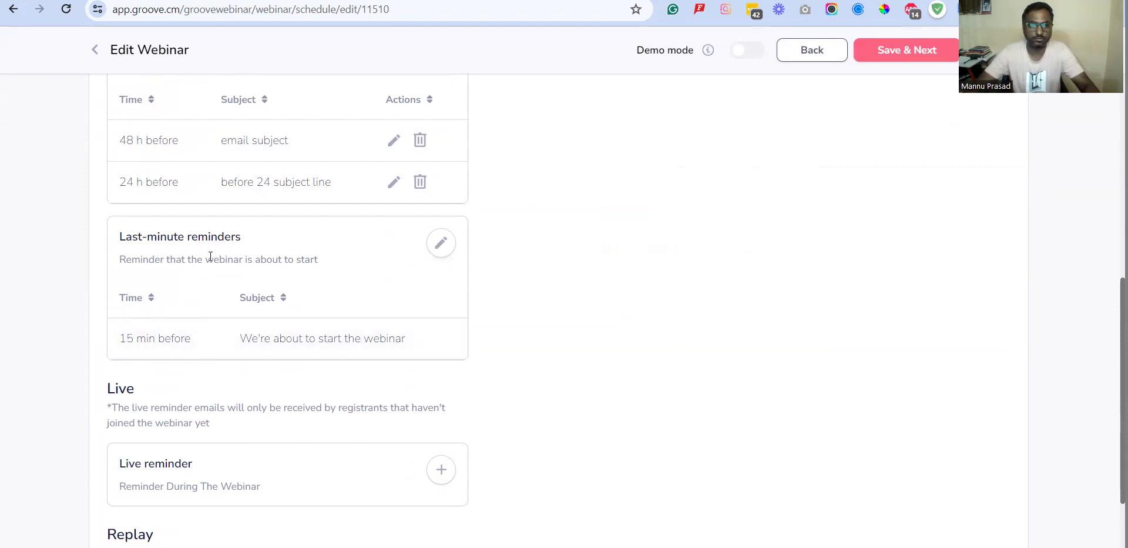
pyautogui.scroll(4, 193, 337)
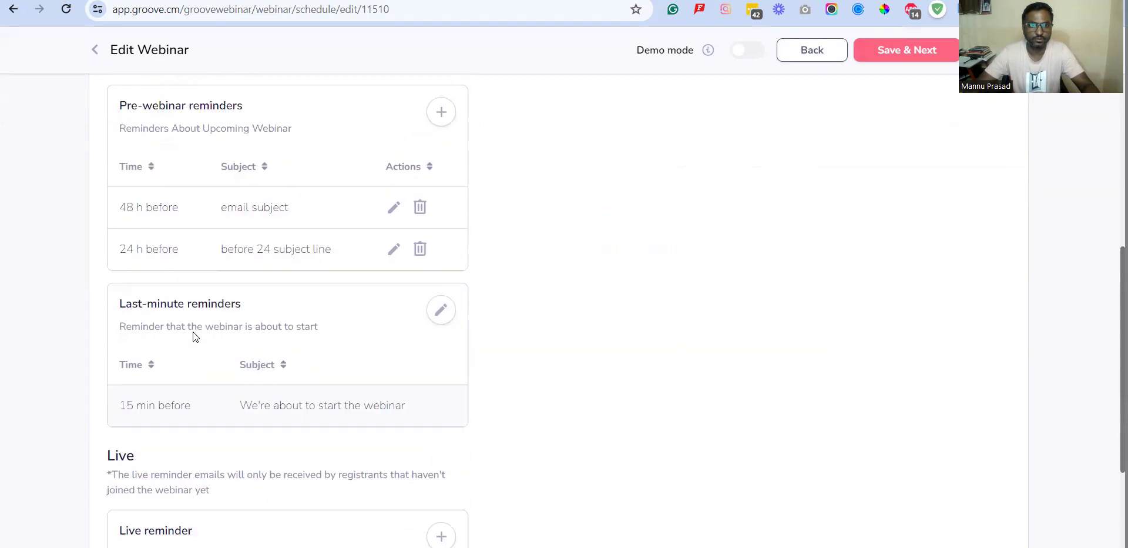
pyautogui.click(441, 265)
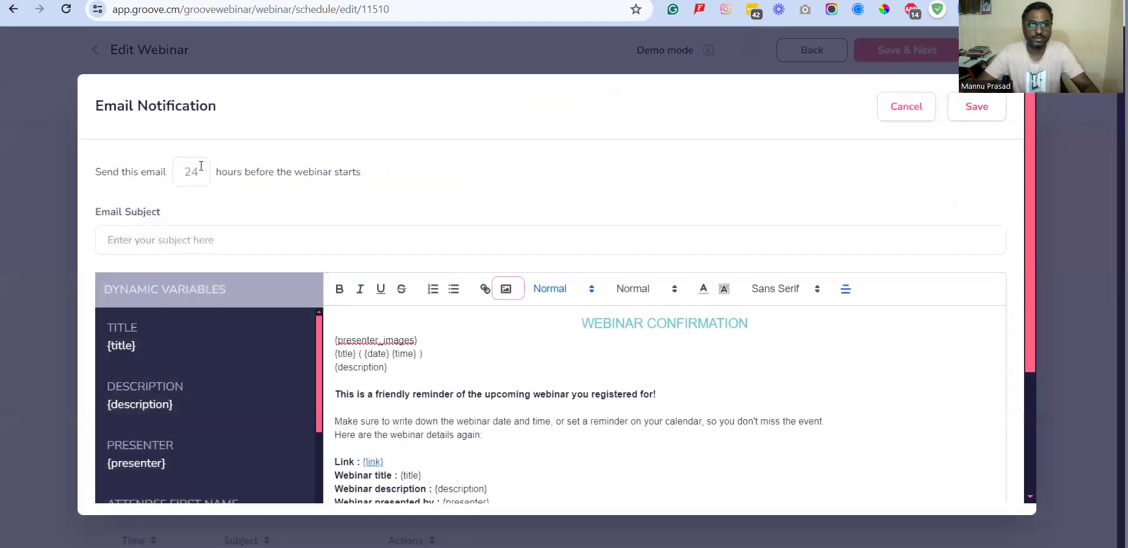
pyautogui.doubleClick(201, 167)
pyautogui.write('12')
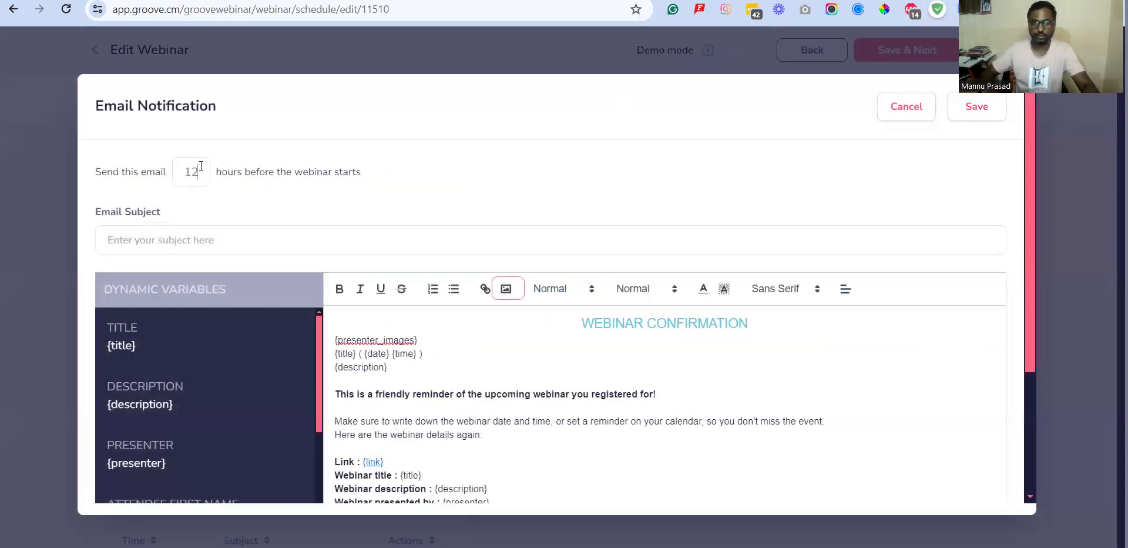
pyautogui.click(225, 240)
pyautogui.write('subject line')
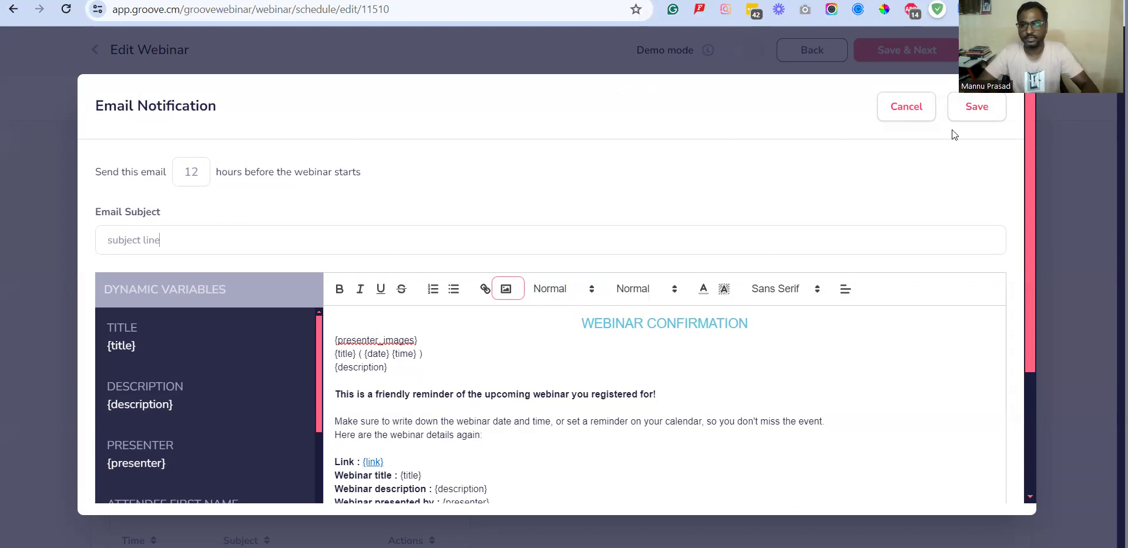
pyautogui.click(993, 109)
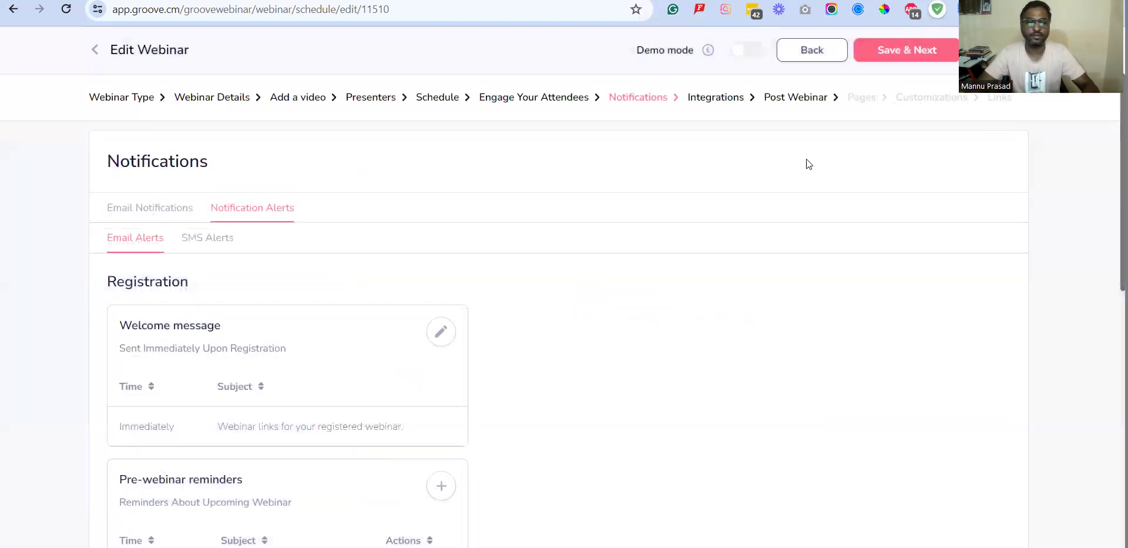
# - Add a pre-webinar reminder sent 5 hours before the webinar starts with the subject "subject line" and save it
pyautogui.scroll(-4, 332, 364)
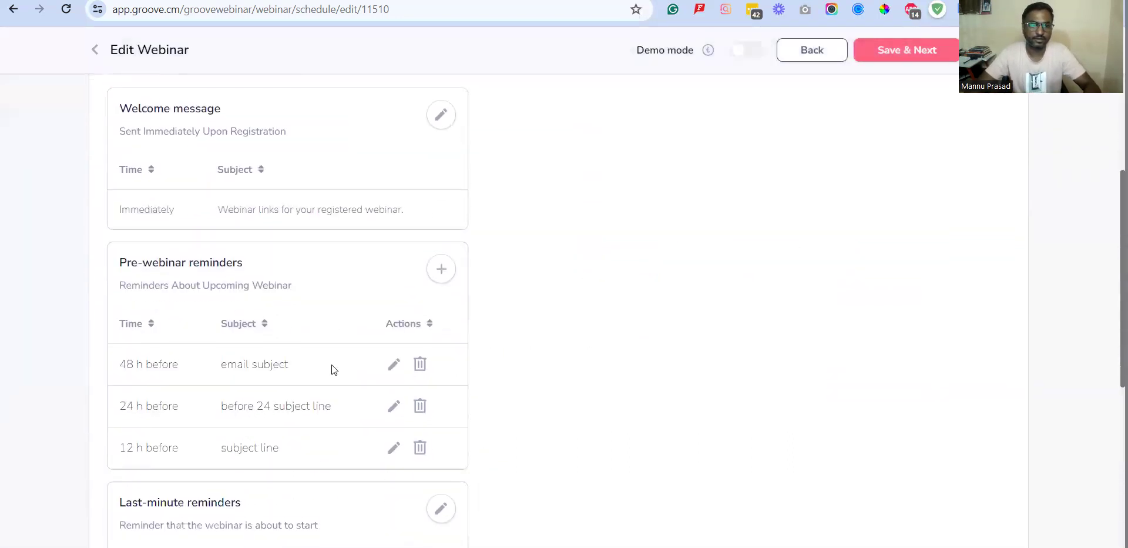
pyautogui.click(442, 268)
pyautogui.doubleClick(194, 171)
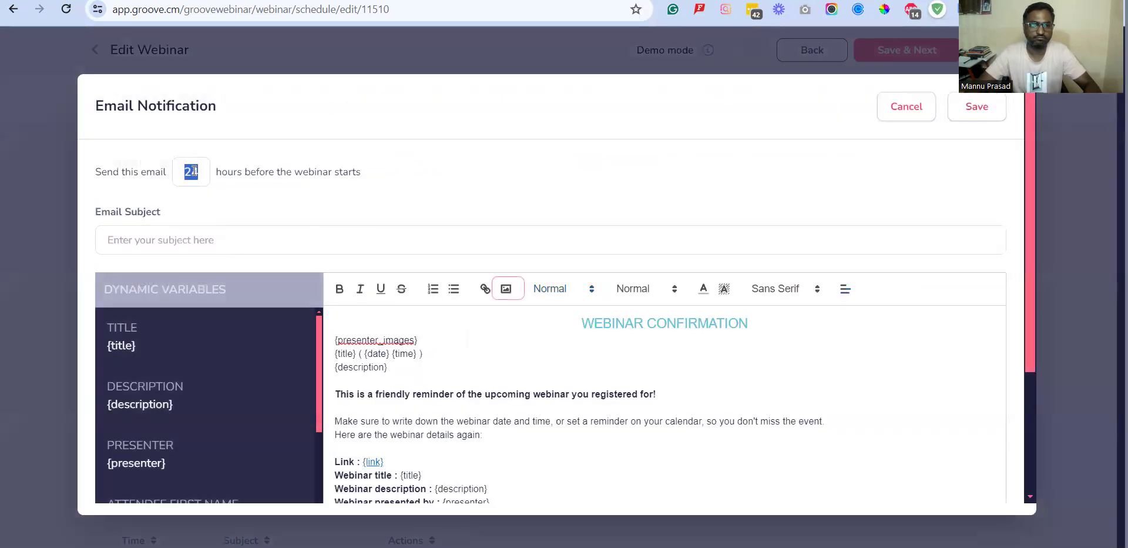
pyautogui.press('BackSpace')
pyautogui.write('5')
pyautogui.click(198, 234)
pyautogui.write('subject line')
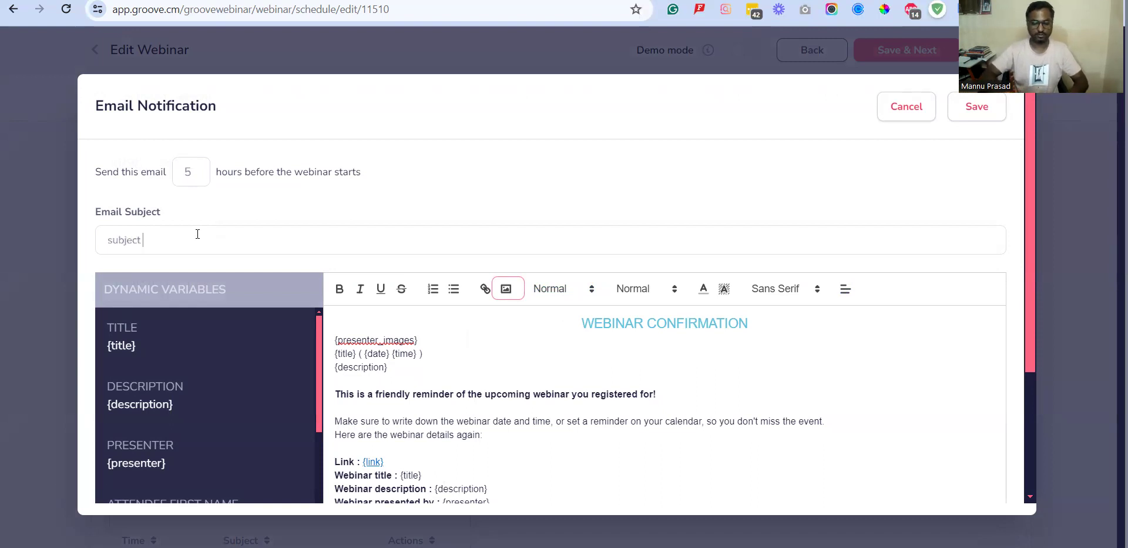
pyautogui.click(992, 104)
pyautogui.scroll(-4, 440, 494)
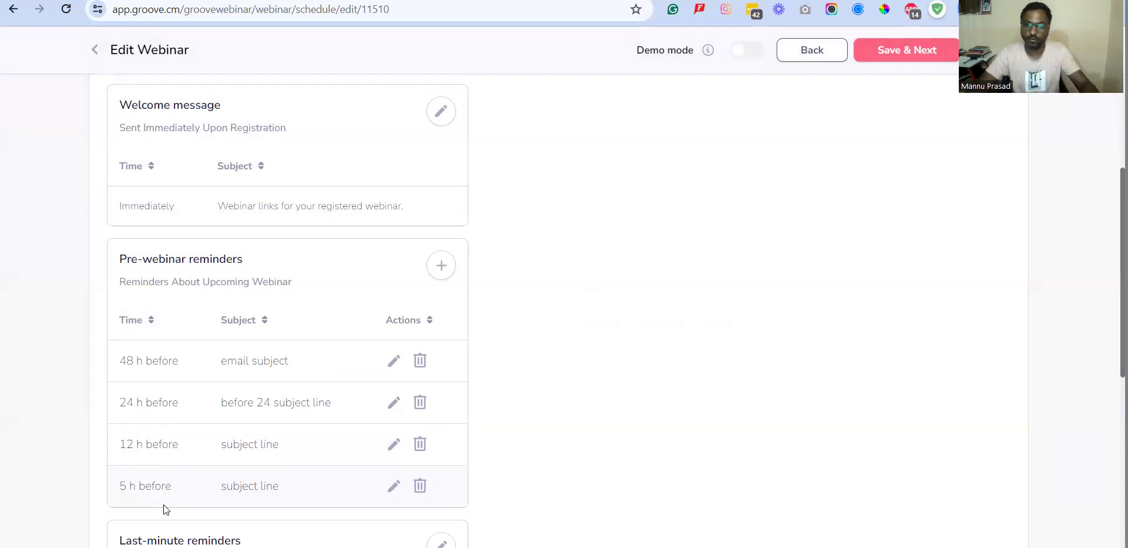
# - Set the last-minute reminder email to go out 59 minutes before the webinar starts and save it
pyautogui.scroll(-3, 163, 505)
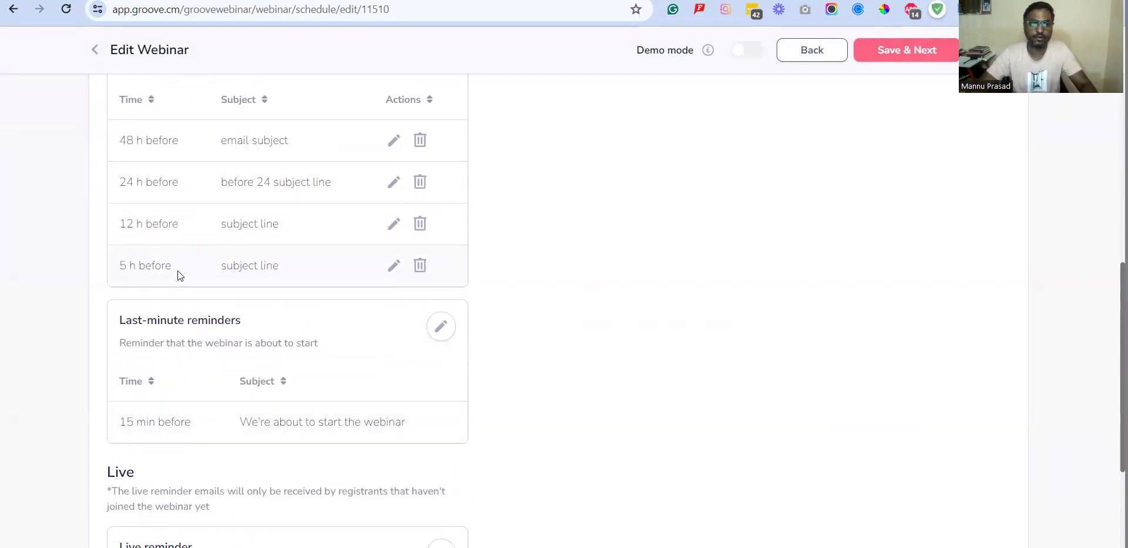
pyautogui.click(441, 326)
pyautogui.doubleClick(191, 171)
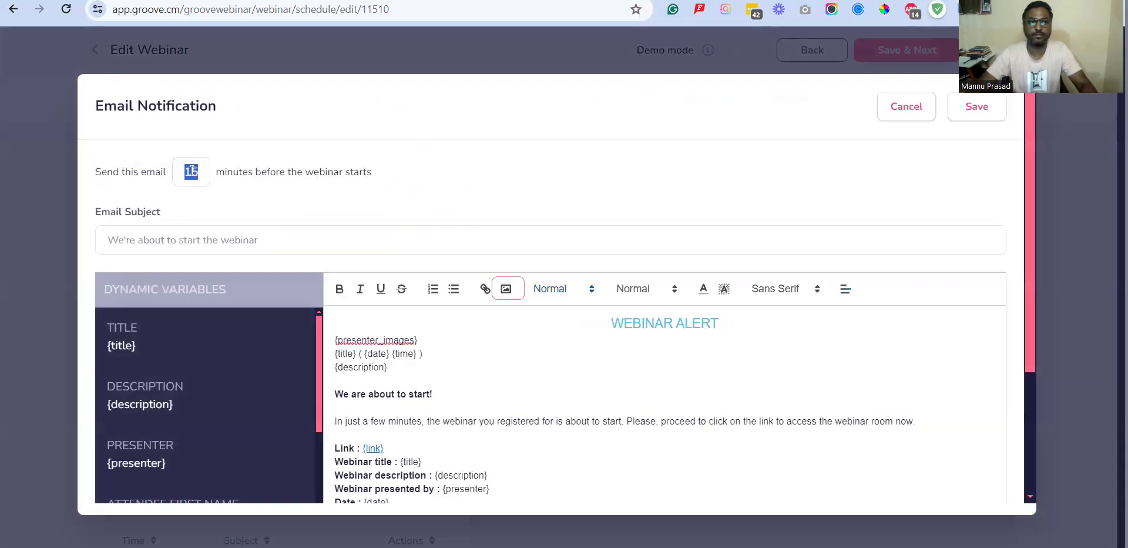
pyautogui.write('45')
pyautogui.press('BackSpace')
pyautogui.press('BackSpace')
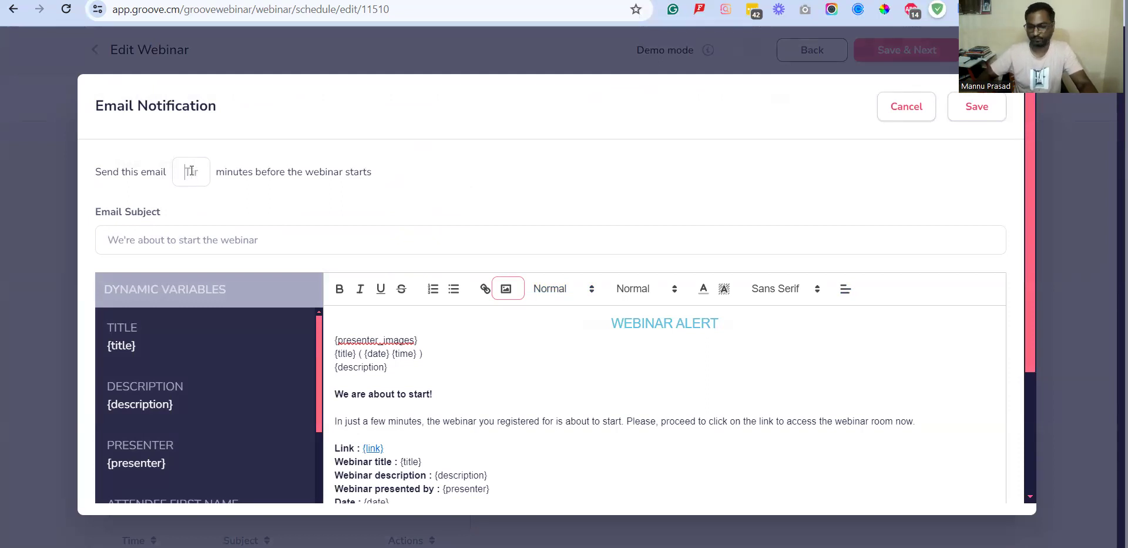
pyautogui.write('59')
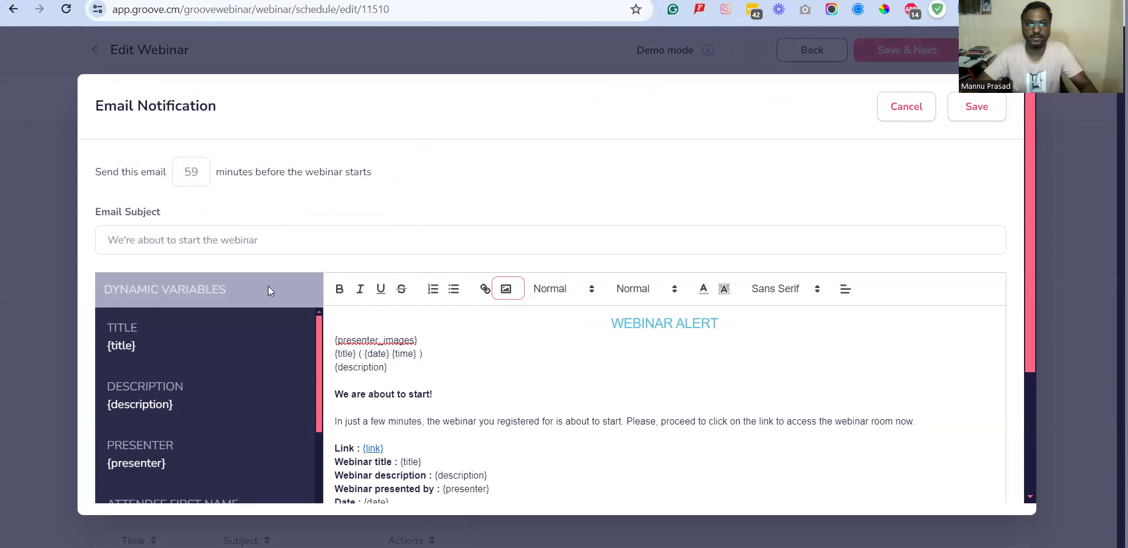
pyautogui.moveTo(118, 240); pyautogui.dragTo(288, 240)
pyautogui.click(287, 240)
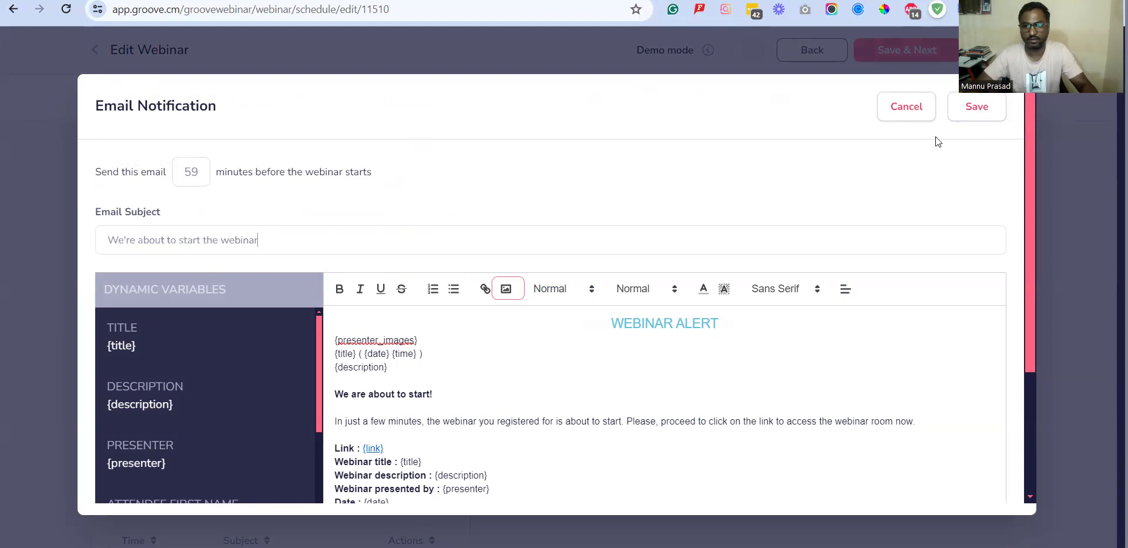
pyautogui.click(981, 112)
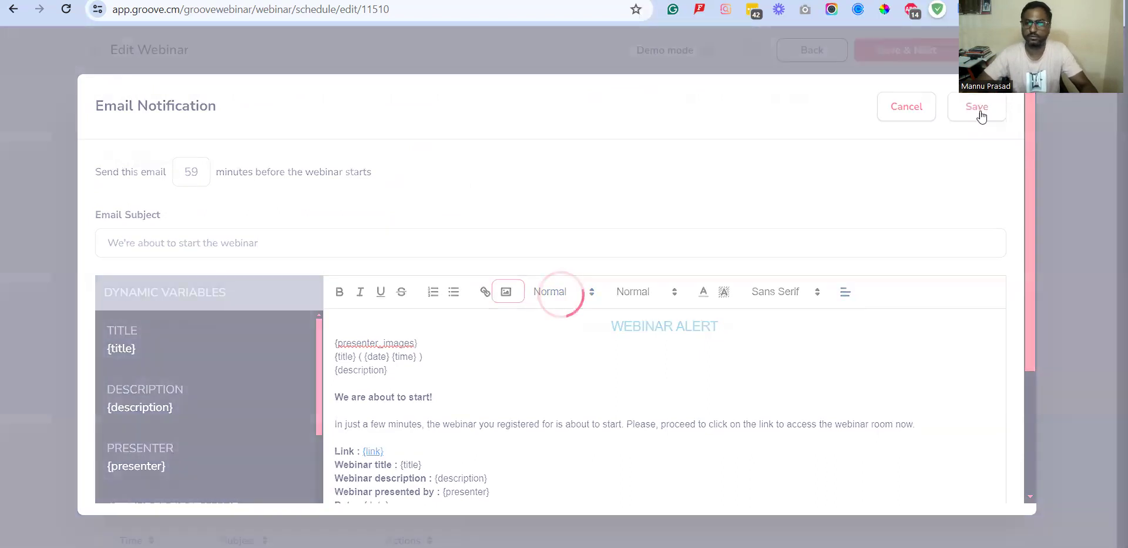
# - Add a live reminder email sent 5 minutes after the webinar starts, keeping the default subject, and save it
pyautogui.scroll(-10, 467, 346)
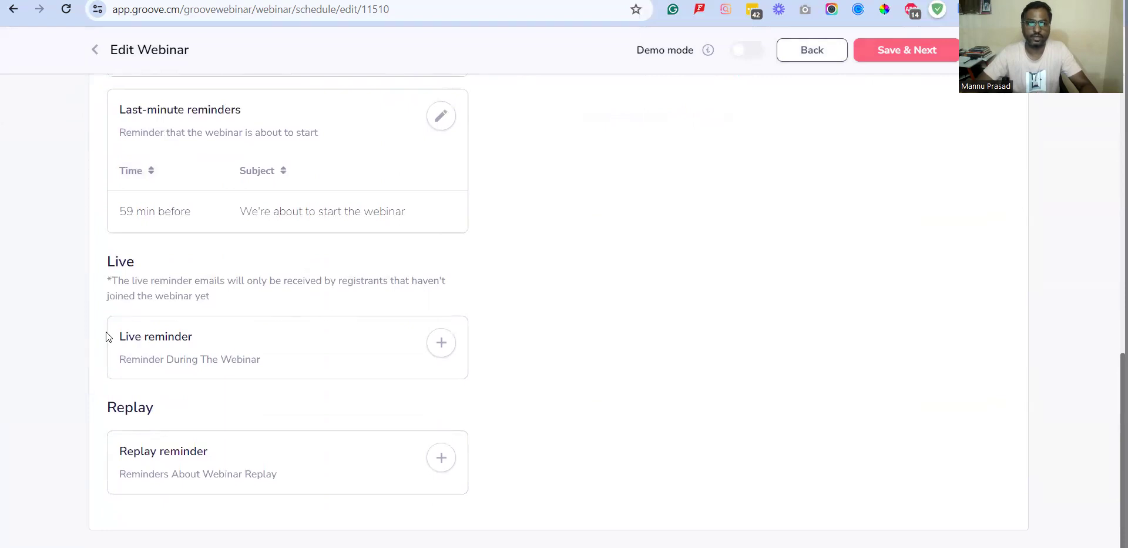
pyautogui.moveTo(116, 335); pyautogui.dragTo(244, 340)
pyautogui.click(441, 342)
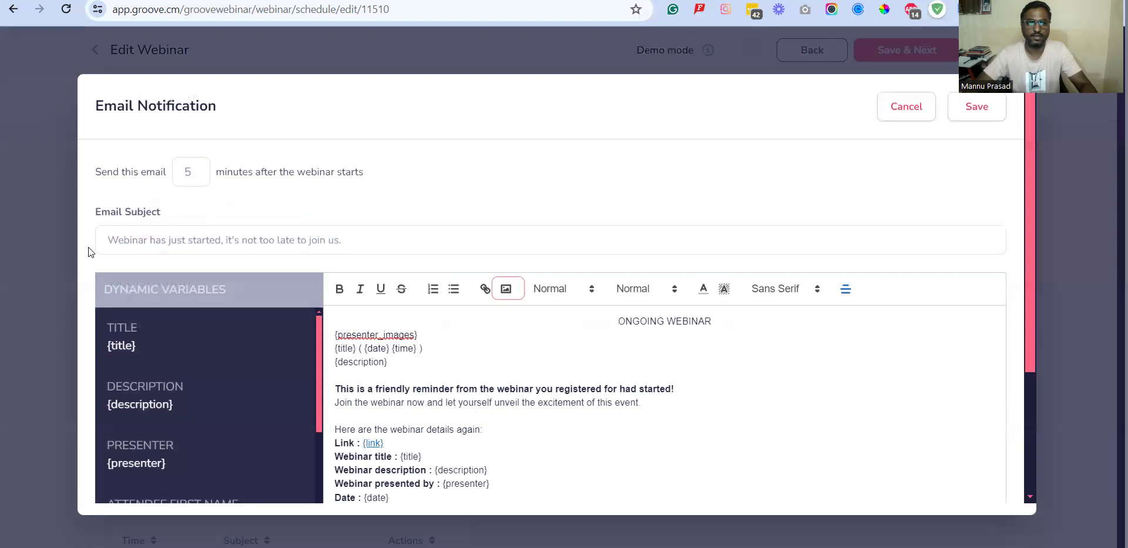
pyautogui.moveTo(106, 243); pyautogui.dragTo(376, 250)
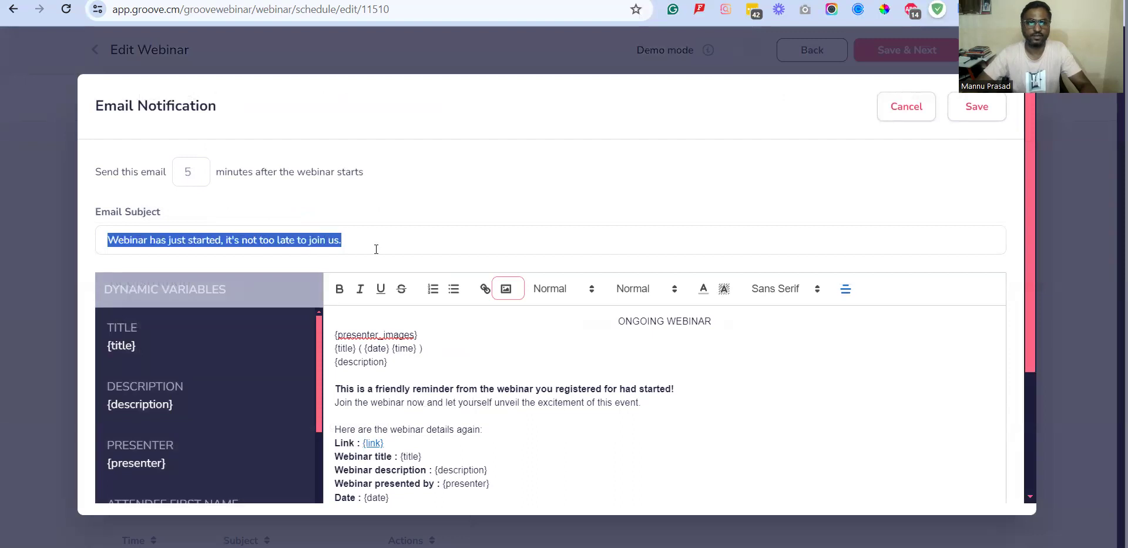
pyautogui.click(393, 249)
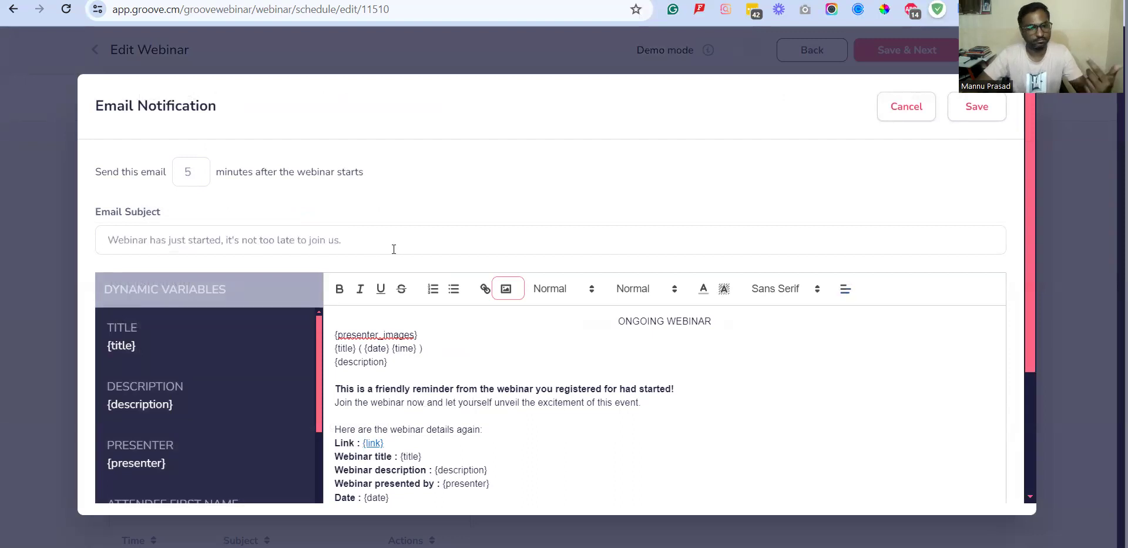
pyautogui.click(993, 113)
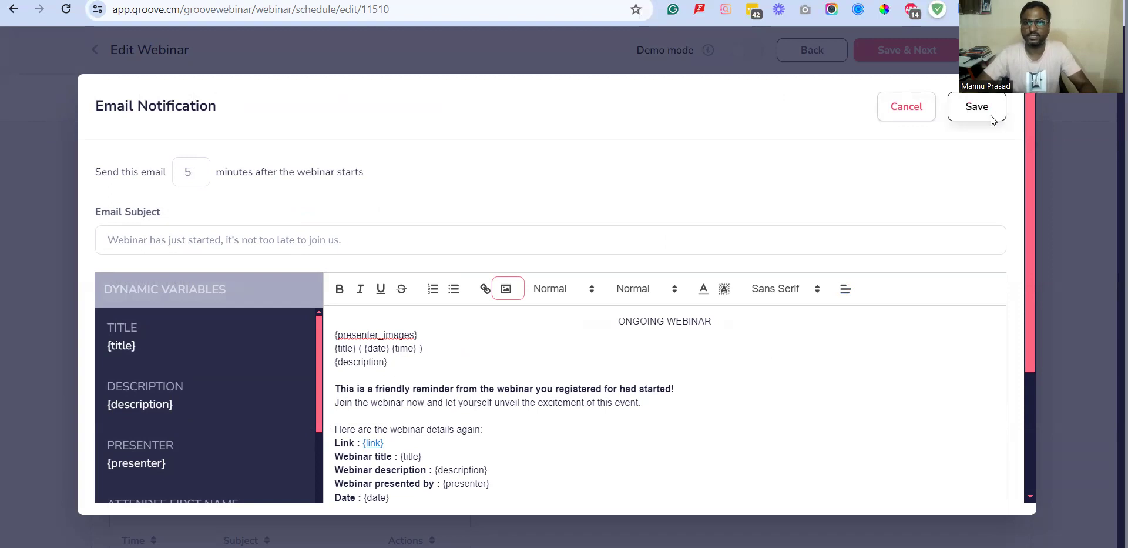
# - Save a replay reminder, subject "we found that you missed the live webinar, but don't worry we have backed you with our limited time replay, don't miss this!"
pyautogui.scroll(-12, 352, 386)
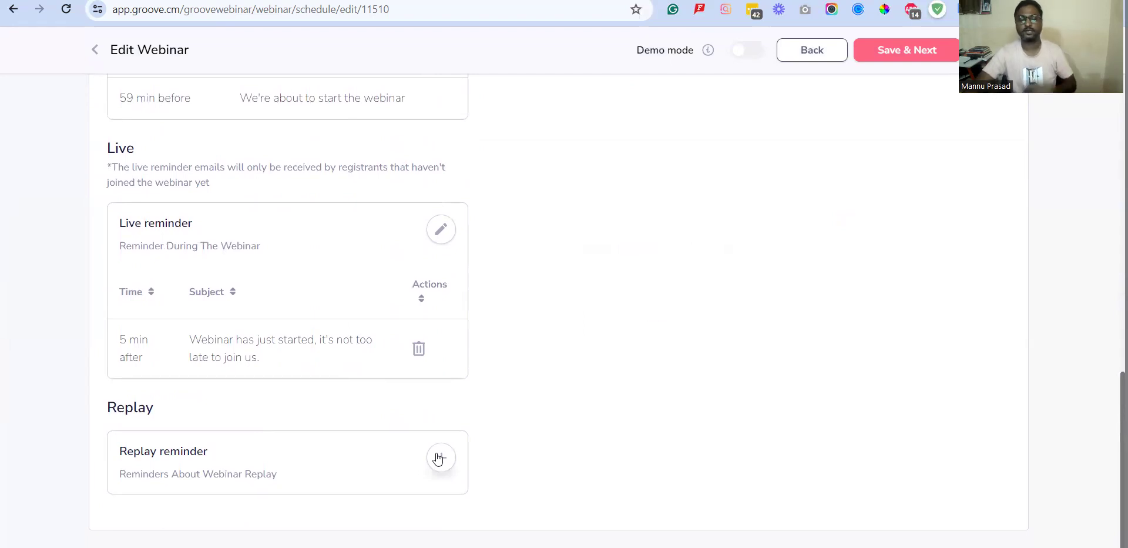
pyautogui.click(440, 458)
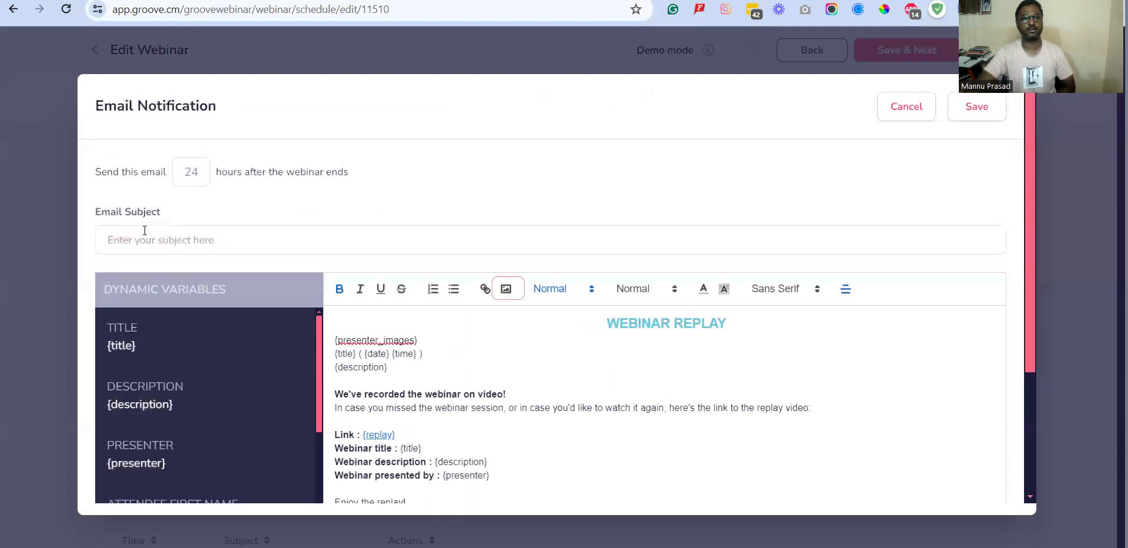
pyautogui.click(248, 235)
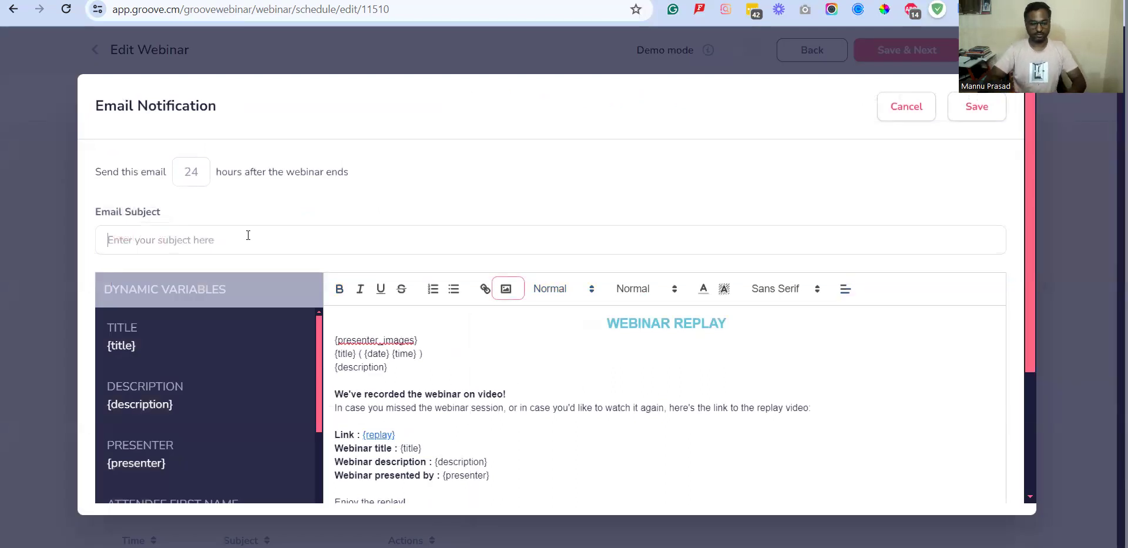
pyautogui.write('we fo')
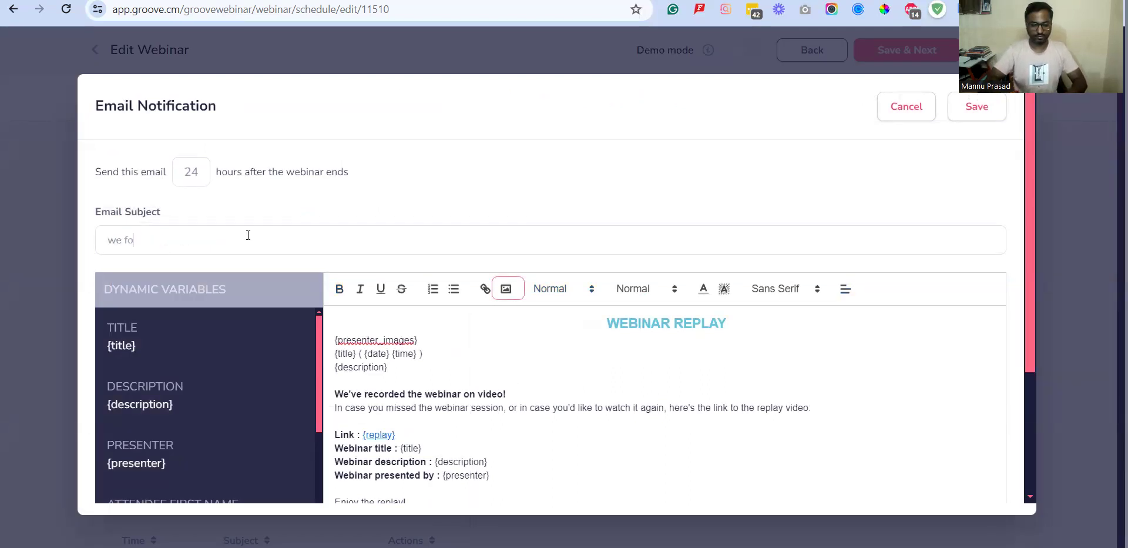
pyautogui.write('und that you missed the live webinar ')
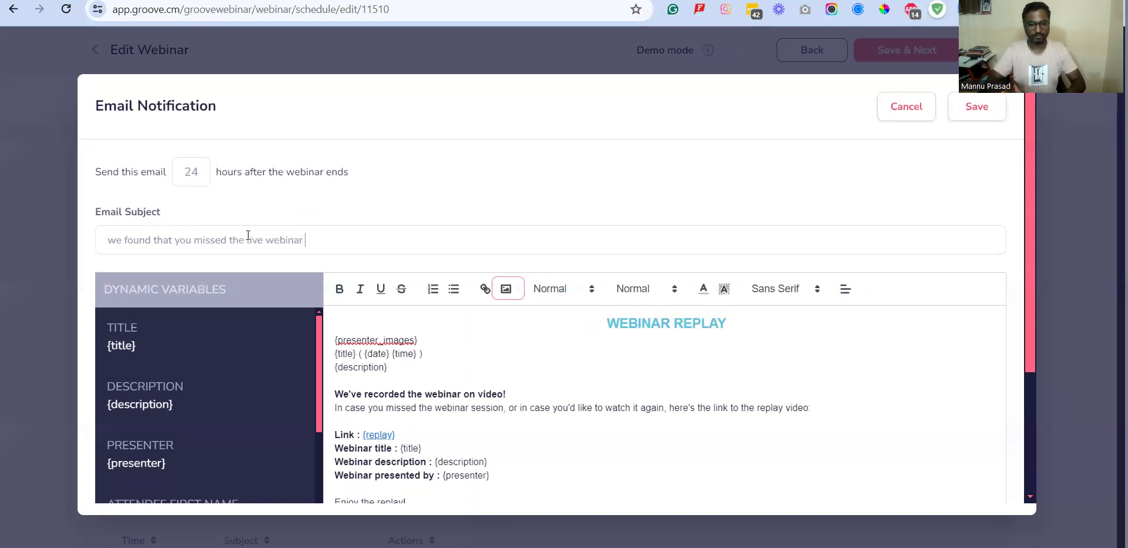
pyautogui.write(' but')
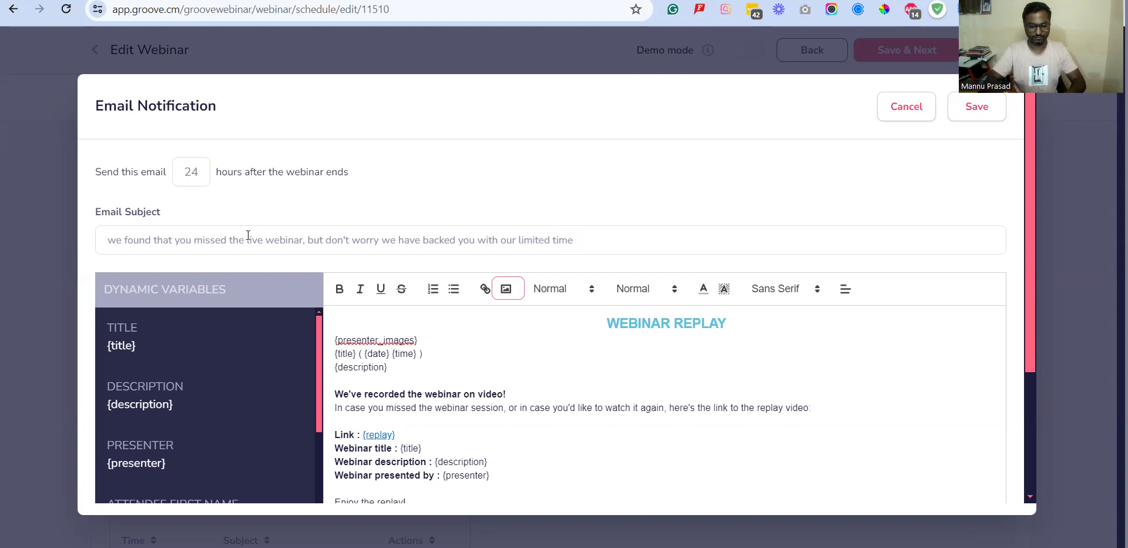
pyautogui.write('y')
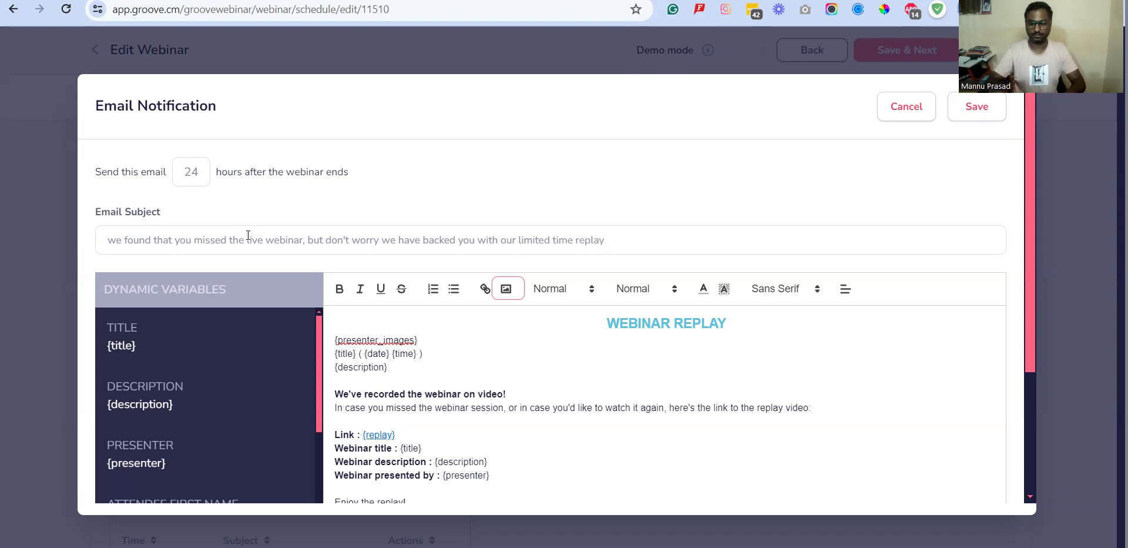
pyautogui.write(', do')
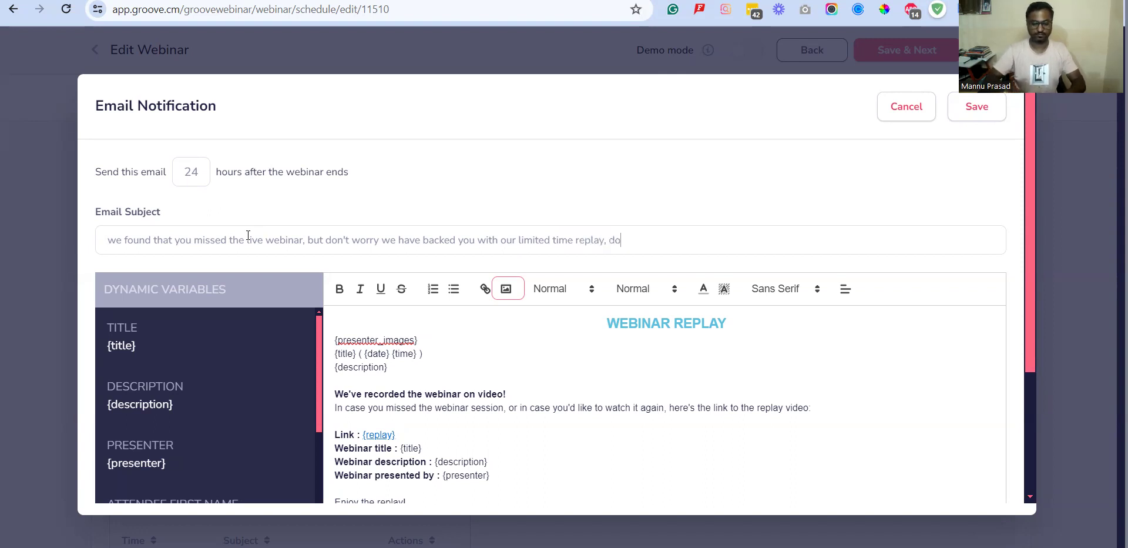
pyautogui.write("n't miss this")
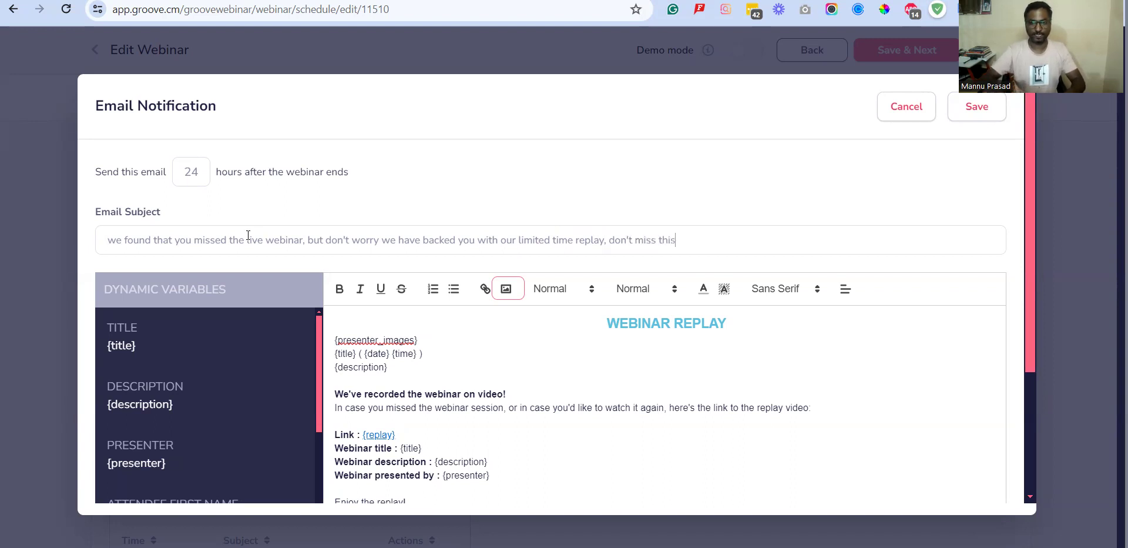
pyautogui.write('!')
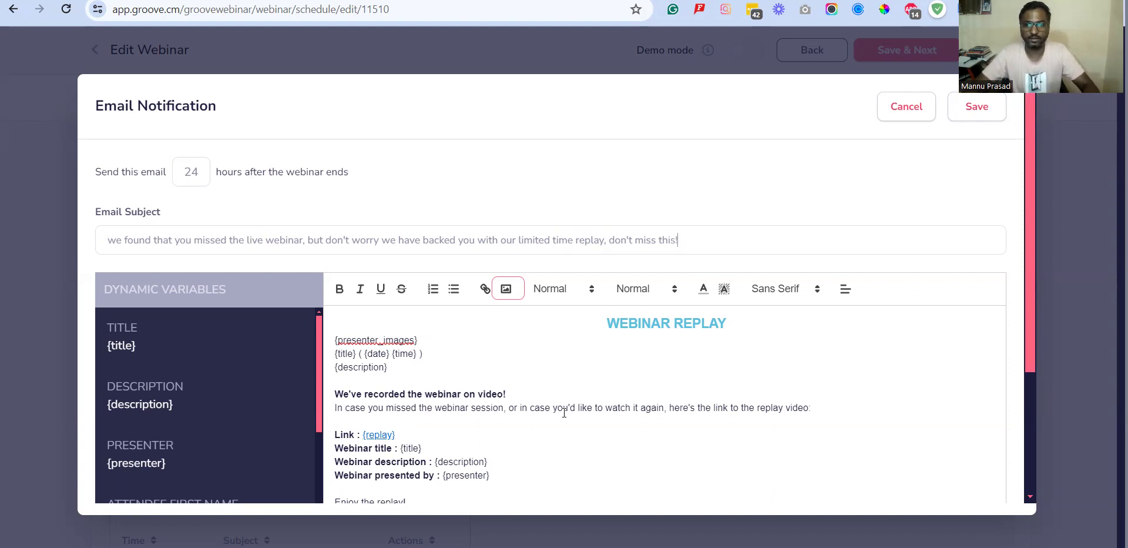
pyautogui.scroll(-3, 641, 376)
pyautogui.scroll(3, 643, 375)
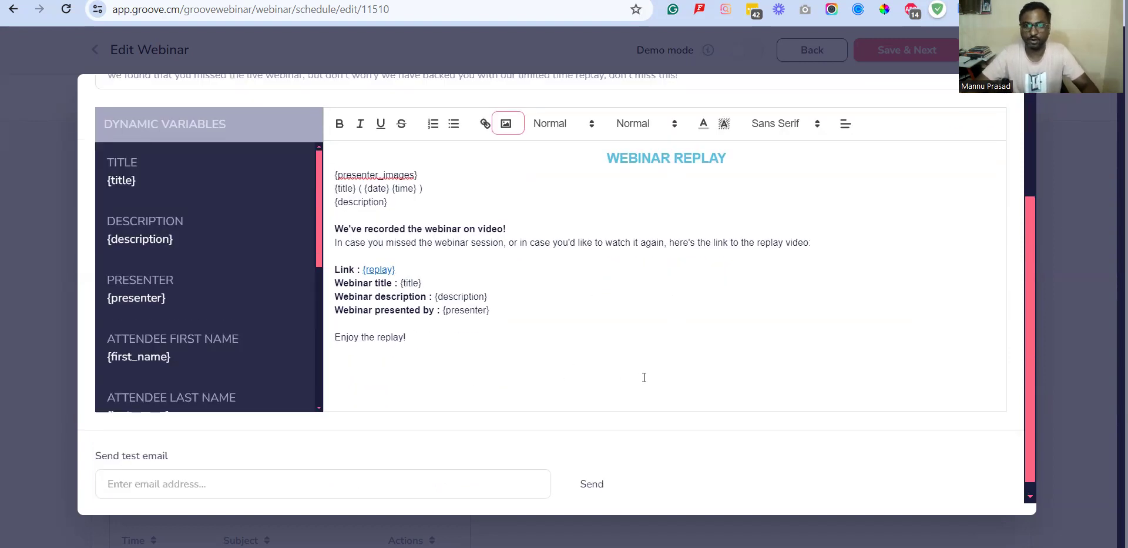
pyautogui.click(963, 106)
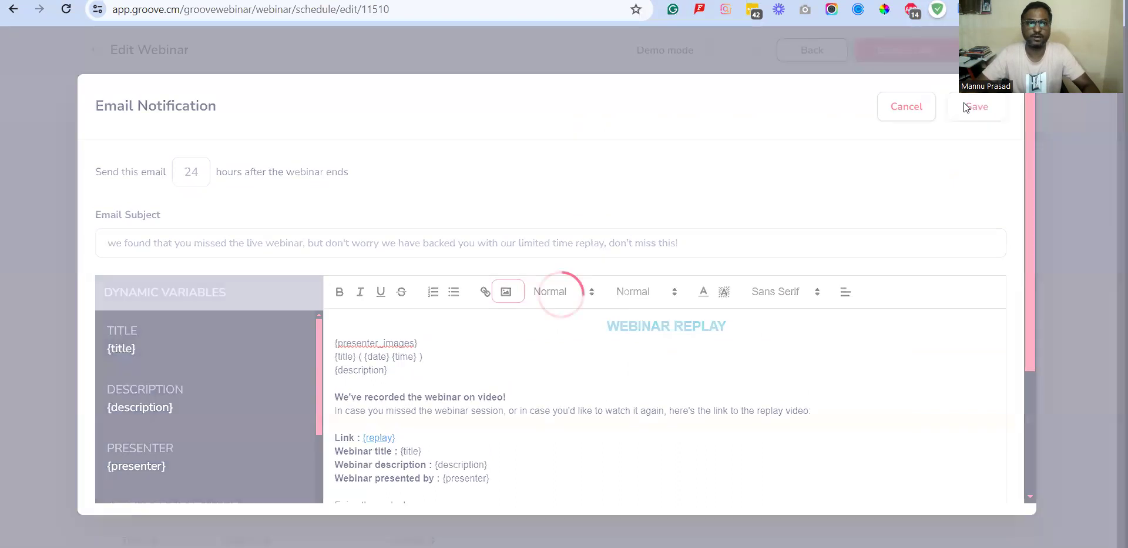
# - Review the email and SMS alerts, and save the notification settings to continue to Integrations
pyautogui.scroll(-15, 508, 343)
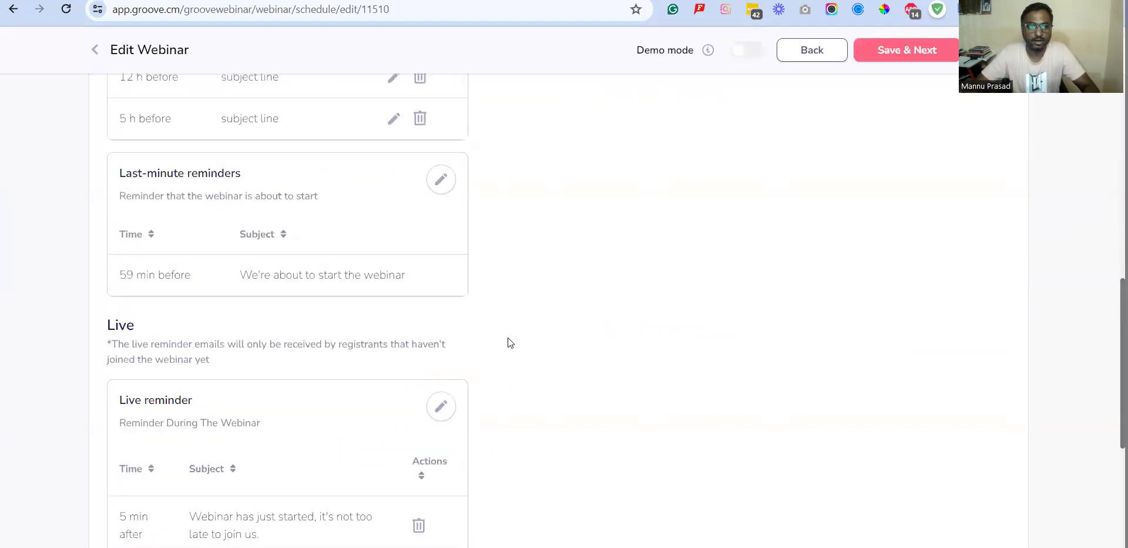
pyautogui.scroll(15, 600, 383)
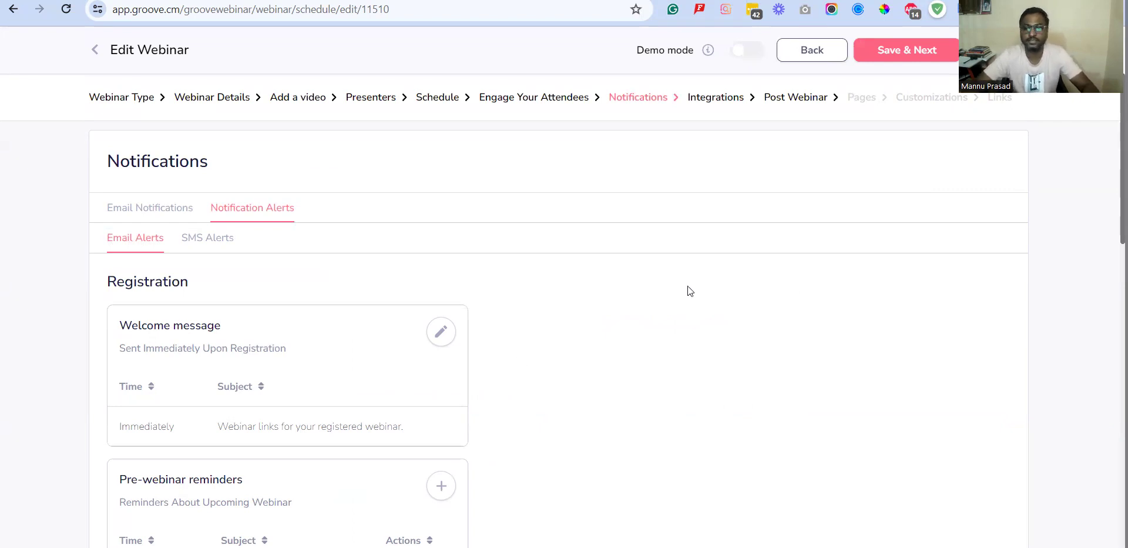
pyautogui.click(206, 245)
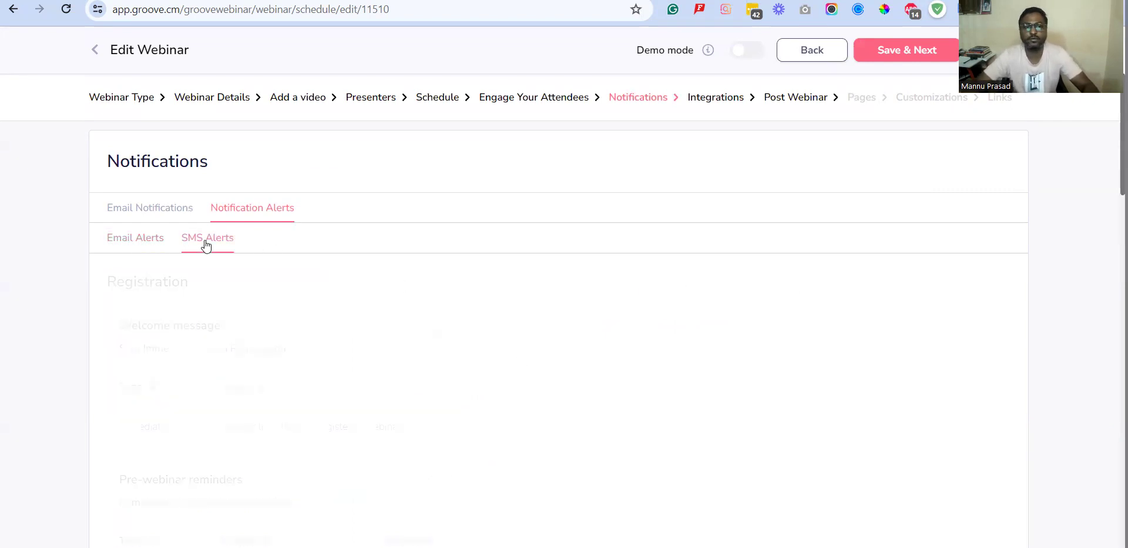
pyautogui.scroll(-5, 284, 323)
pyautogui.scroll(5, 320, 405)
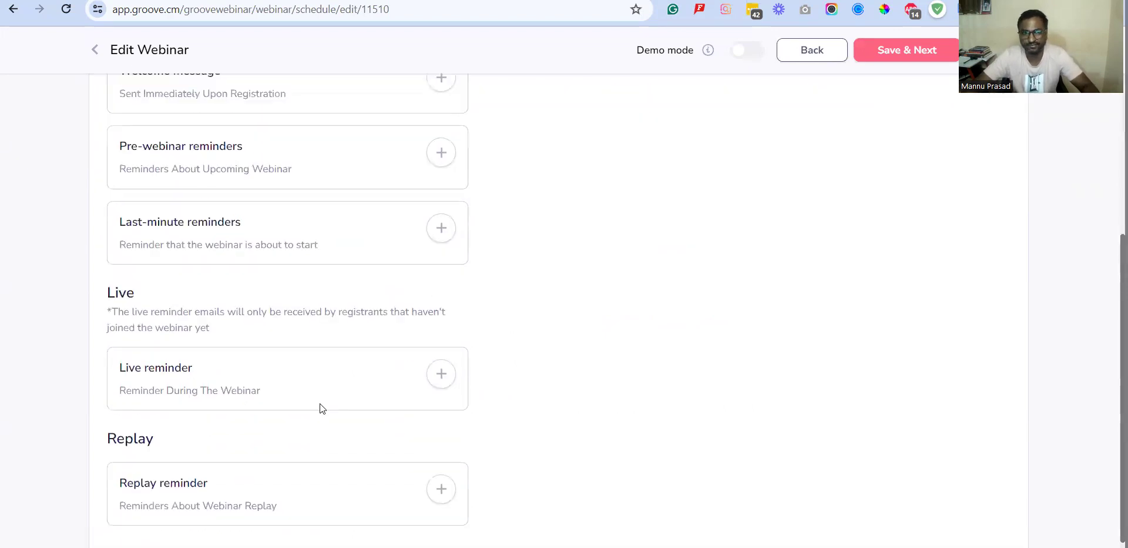
pyautogui.click(126, 247)
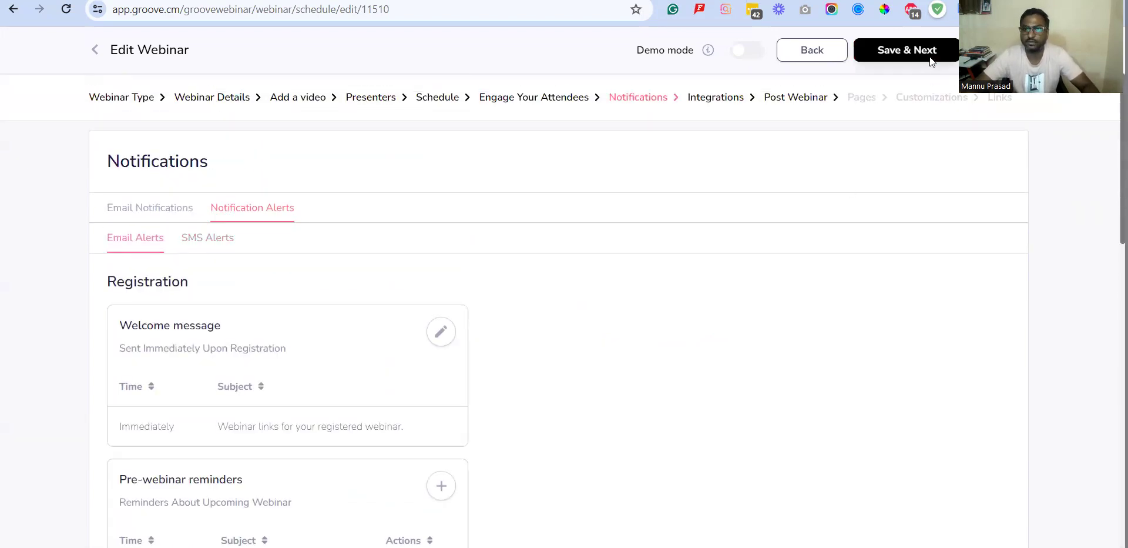
pyautogui.click(929, 59)
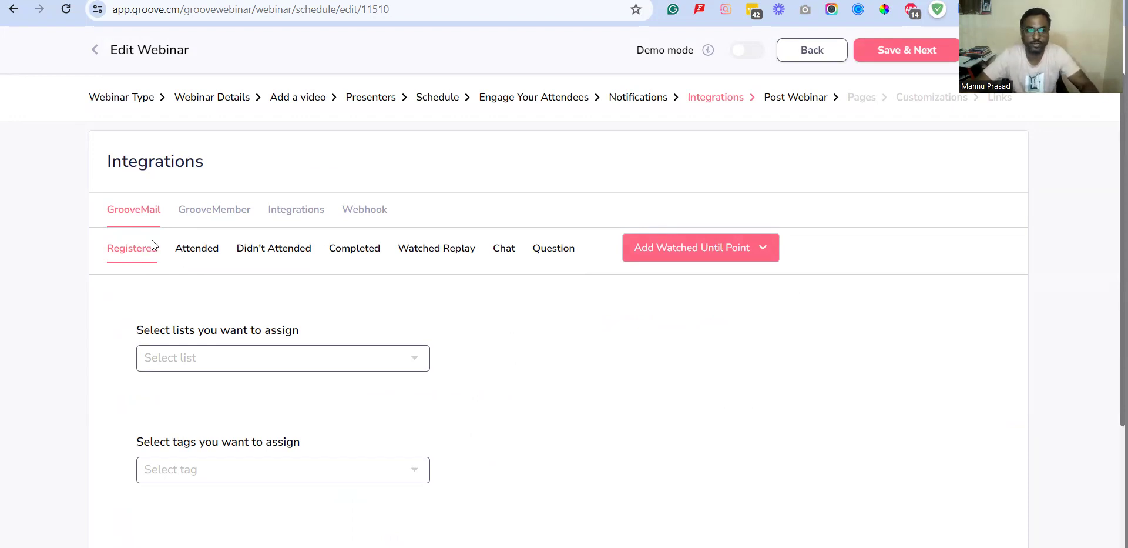
# - Examine the lists, tags and sequences that GrooveMail can assign to registered attendees
pyautogui.scroll(-3, 370, 299)
pyautogui.click(351, 212)
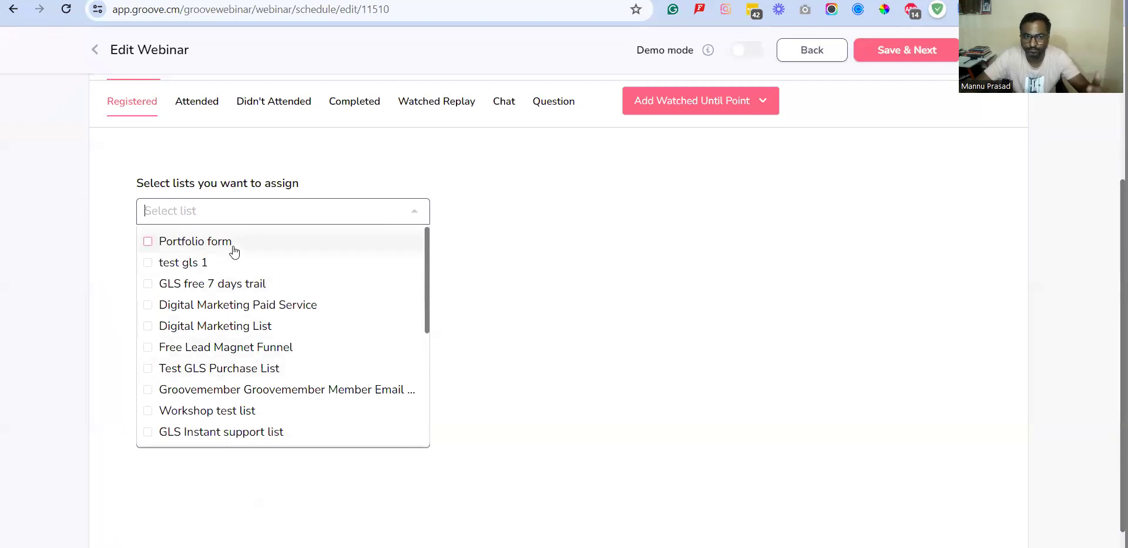
pyautogui.click(688, 211)
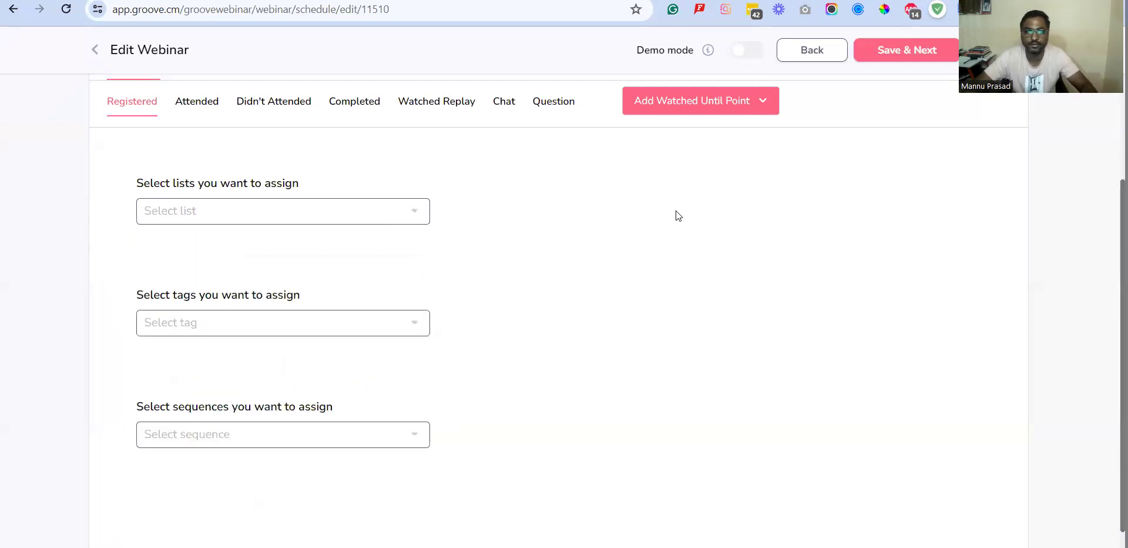
pyautogui.click(289, 321)
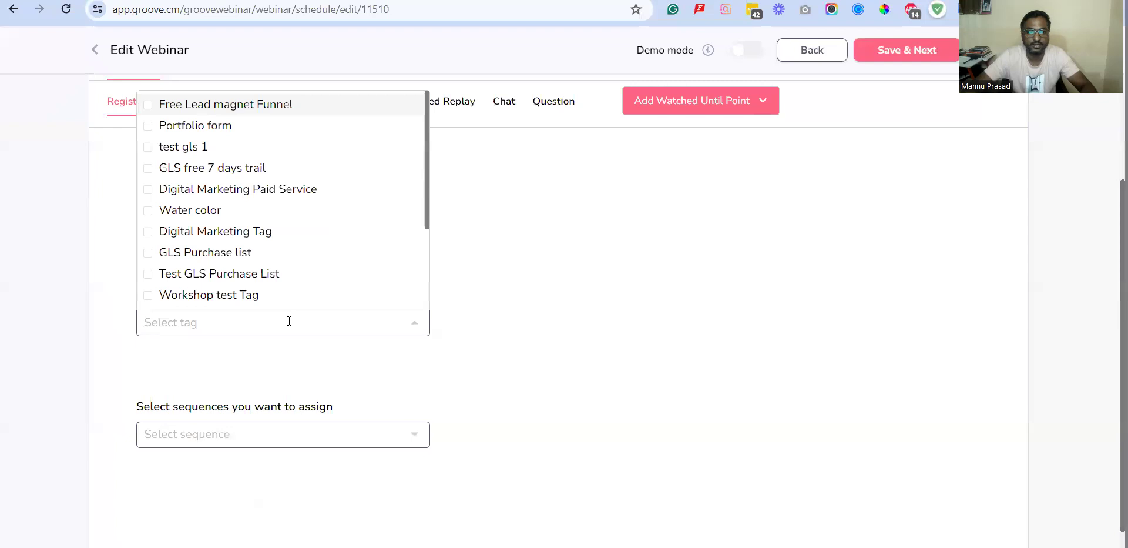
pyautogui.click(523, 302)
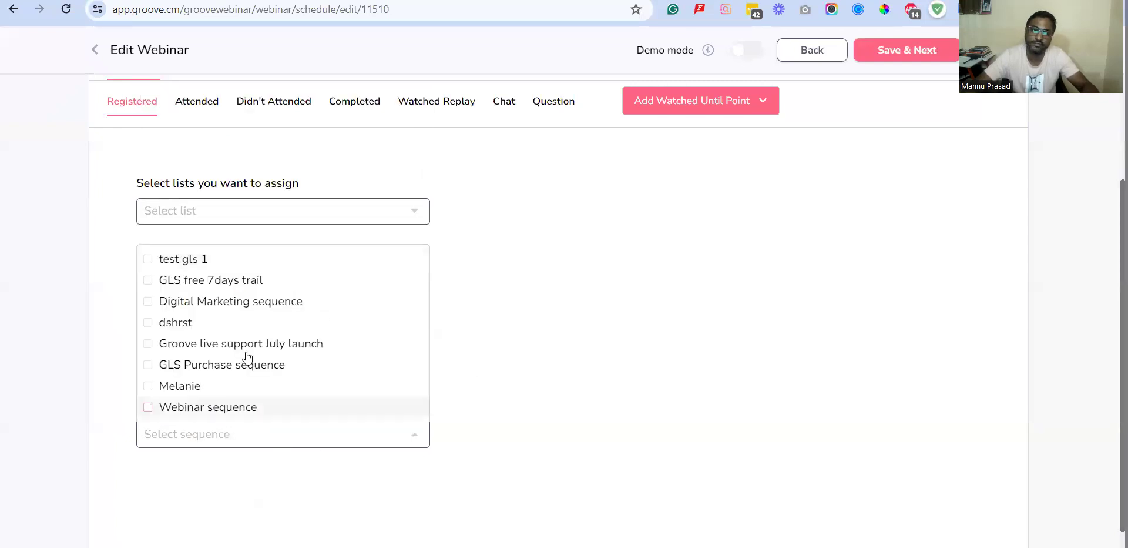
pyautogui.click(614, 307)
pyautogui.scroll(3, 582, 359)
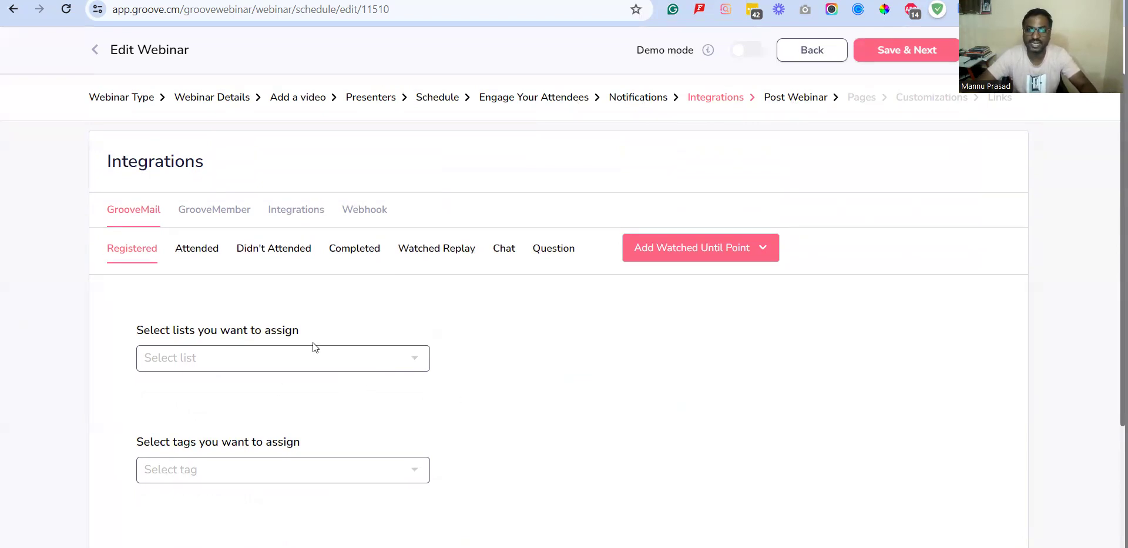
pyautogui.scroll(-2, 308, 452)
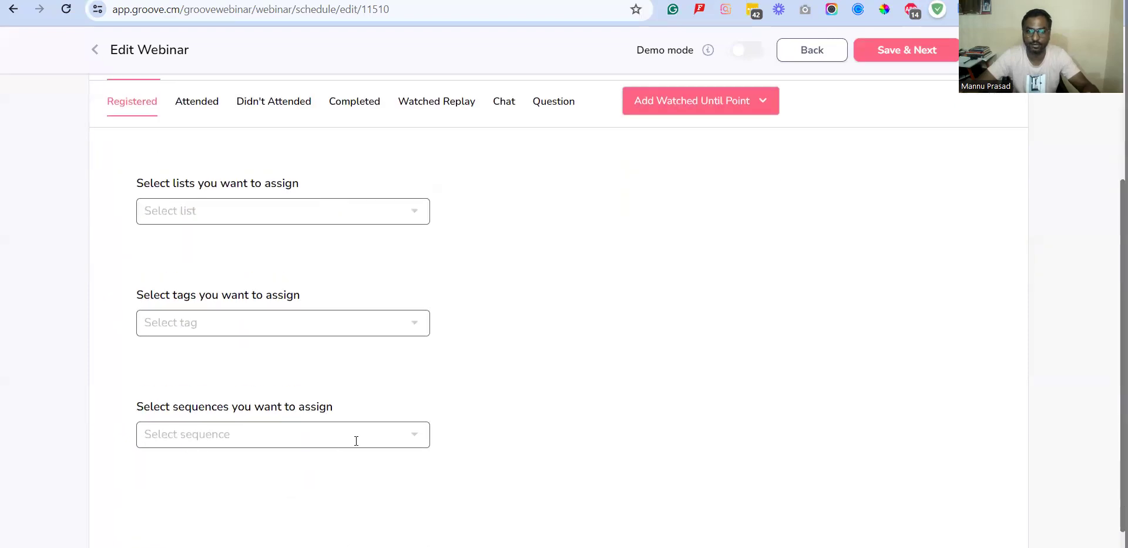
# - Examine the GrooveMail assignment options for the attended, didn't attend, completed, watched replay, chat and question attendee groups
pyautogui.scroll(2, 356, 440)
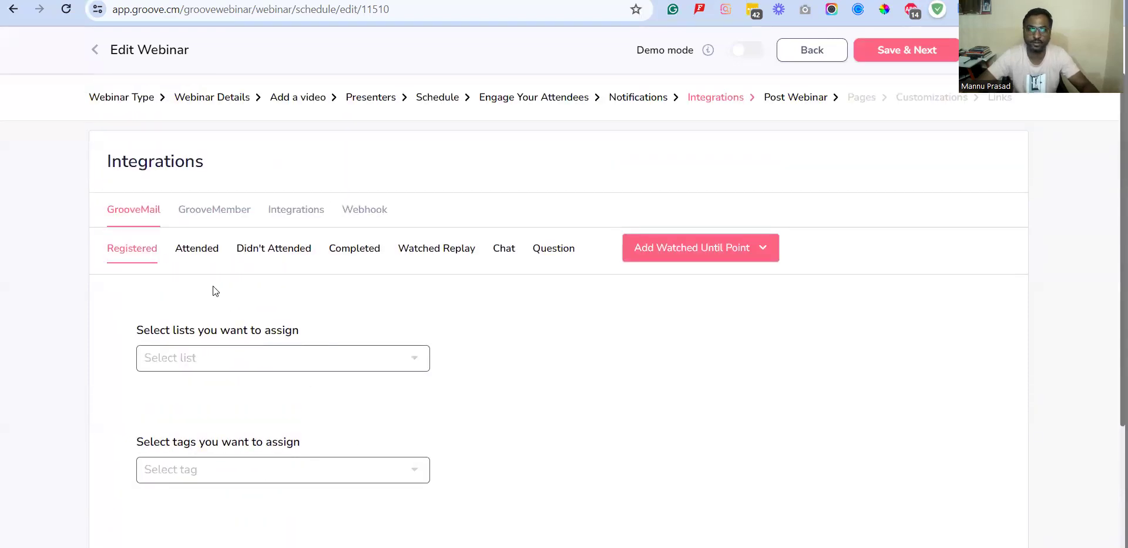
pyautogui.click(197, 251)
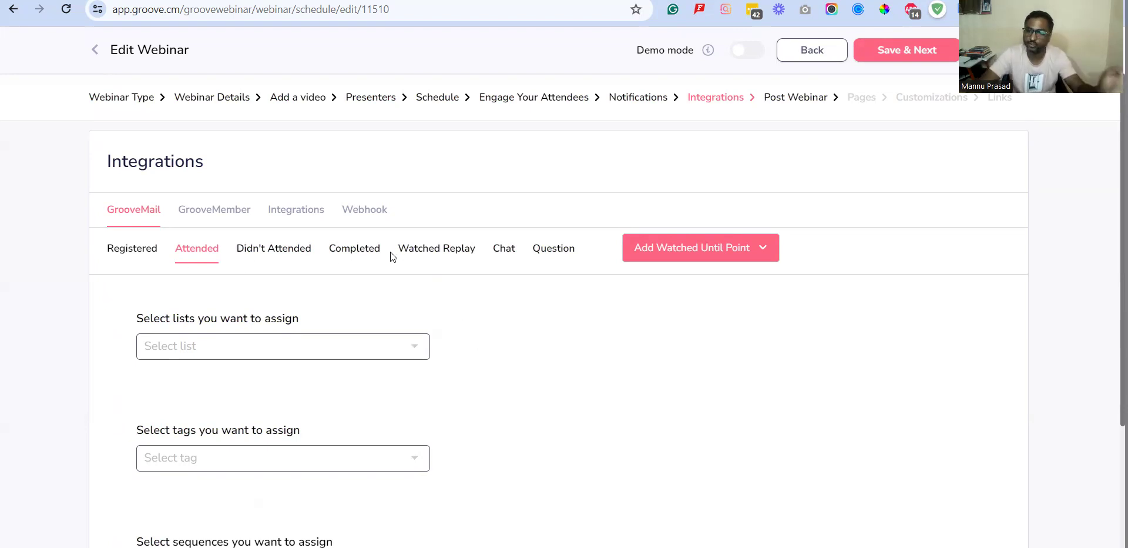
pyautogui.click(281, 251)
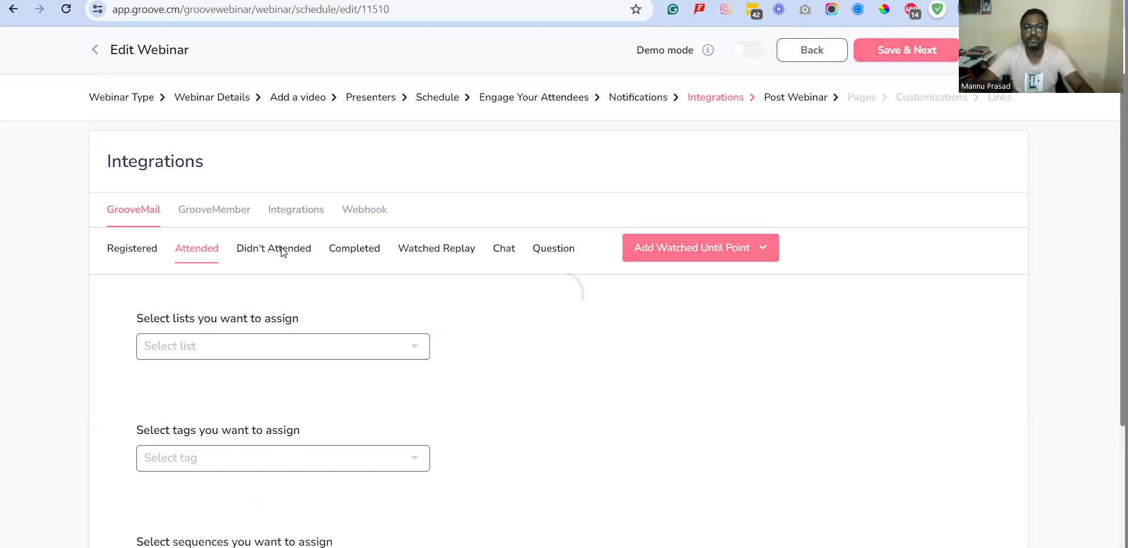
pyautogui.click(371, 254)
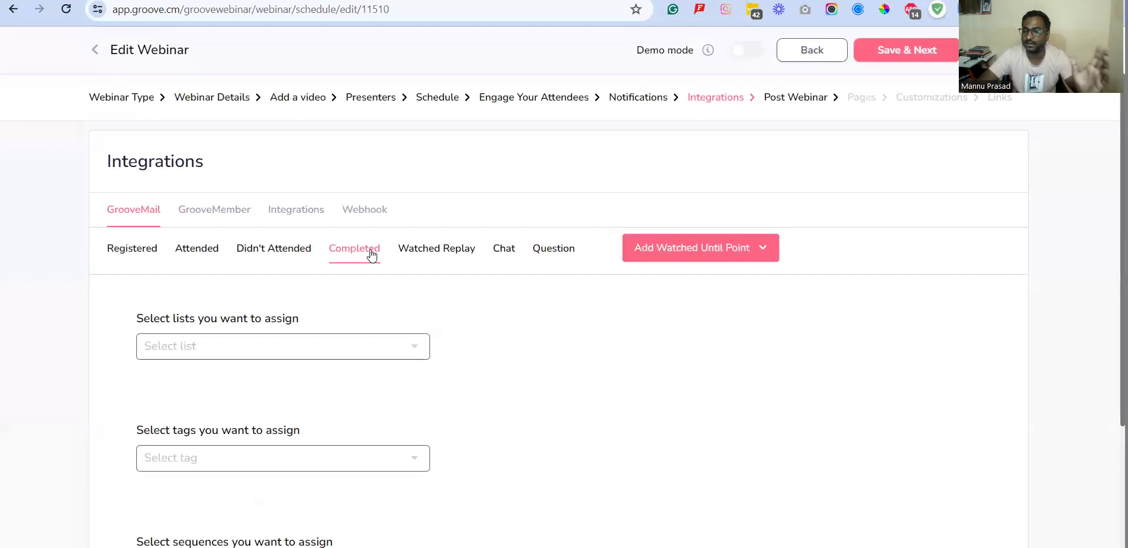
pyautogui.click(443, 256)
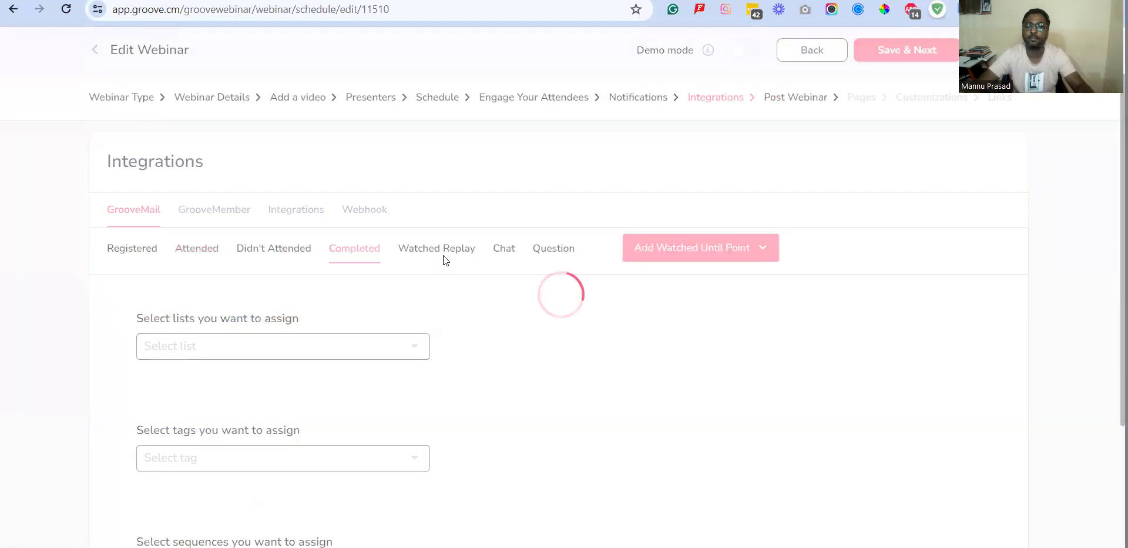
pyautogui.click(508, 255)
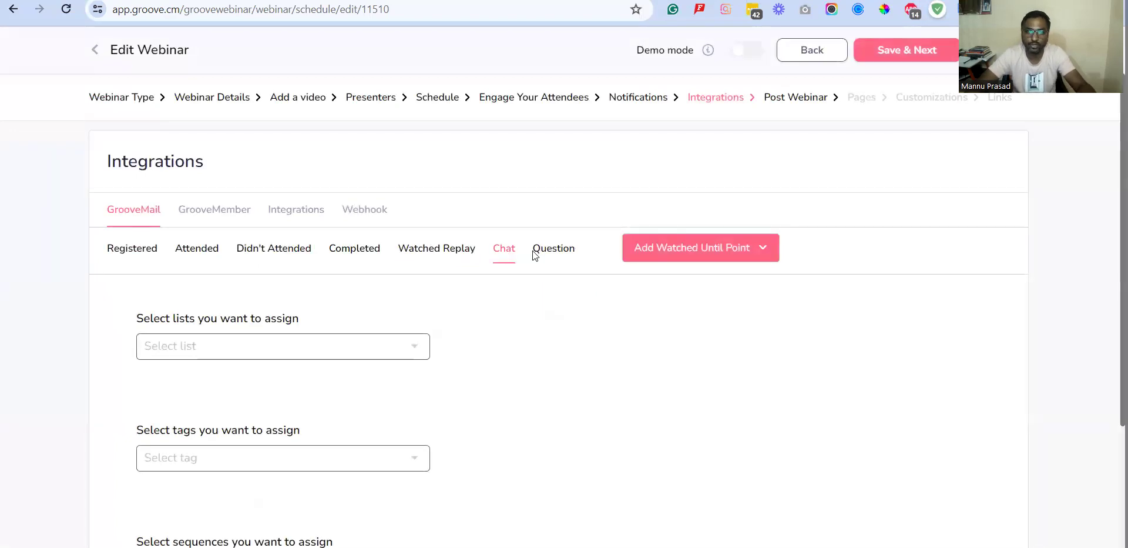
pyautogui.click(553, 251)
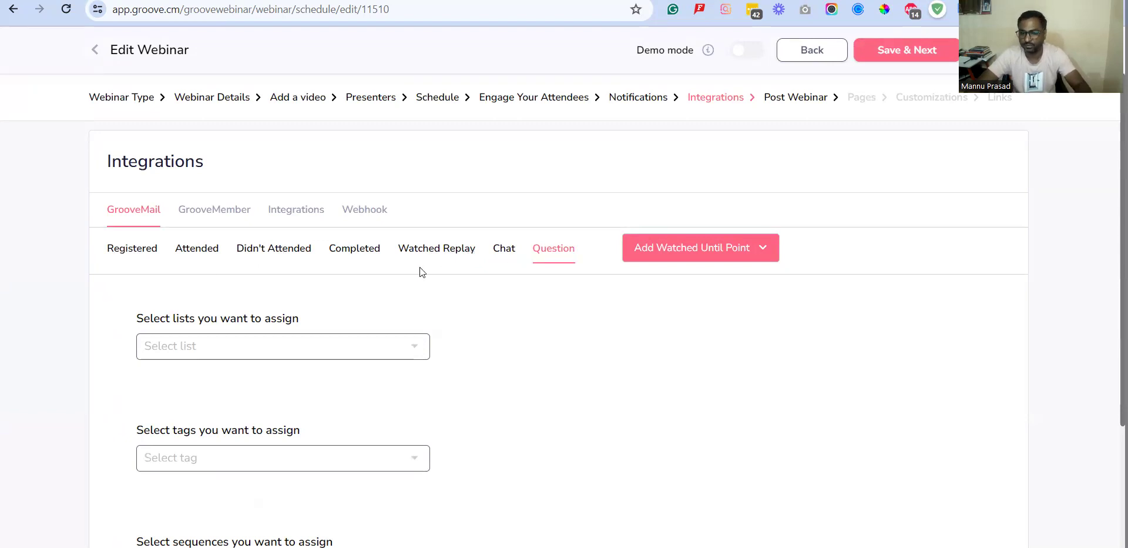
pyautogui.click(142, 253)
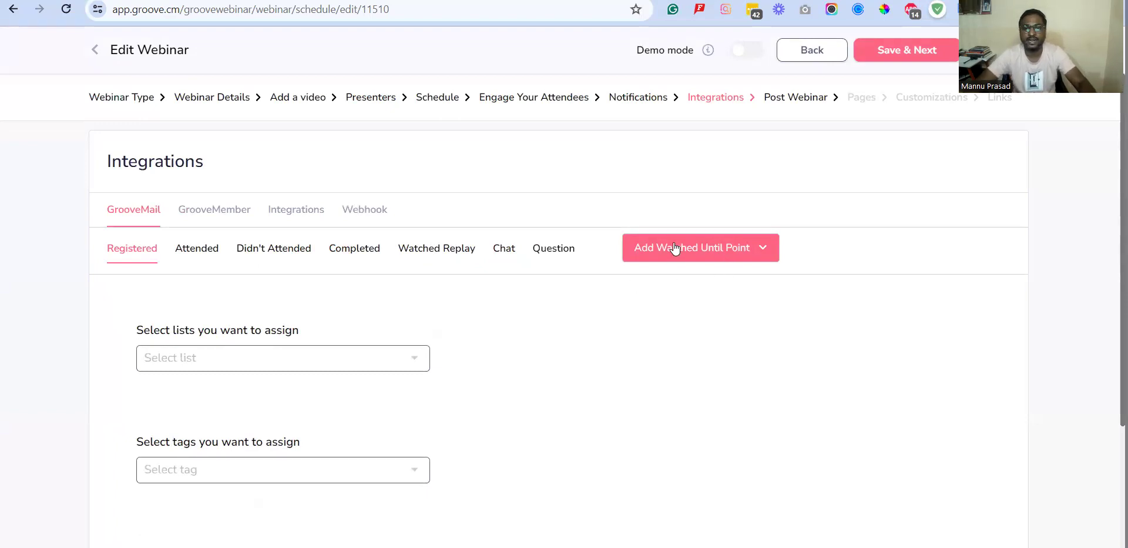
# - Add a live watched-until point at 15 minutes to the GrooveMail integration and open its assignment options
pyautogui.click(723, 254)
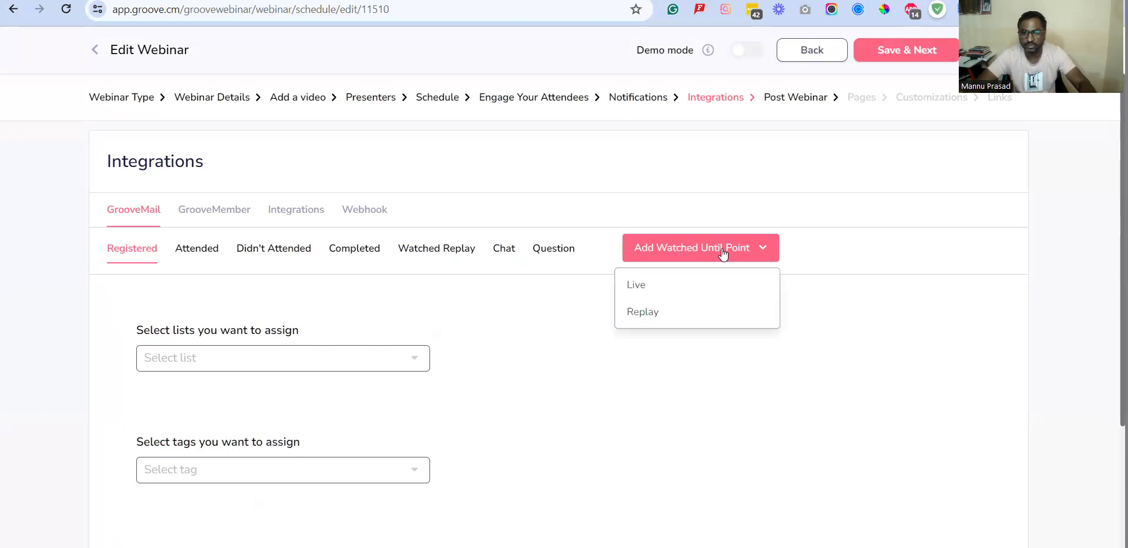
pyautogui.click(638, 286)
pyautogui.doubleClick(395, 307)
pyautogui.write('15')
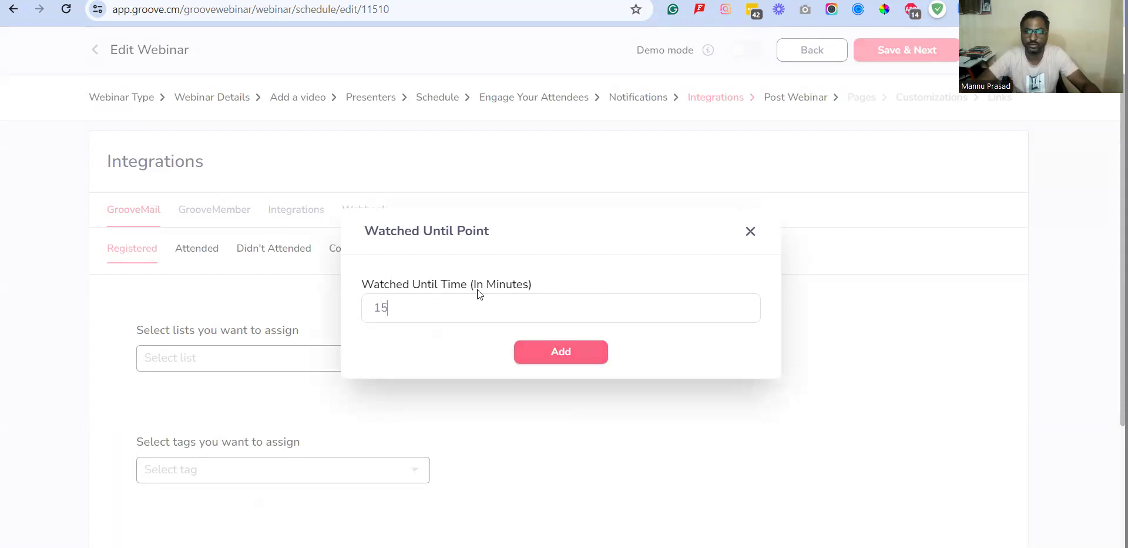
pyautogui.click(539, 352)
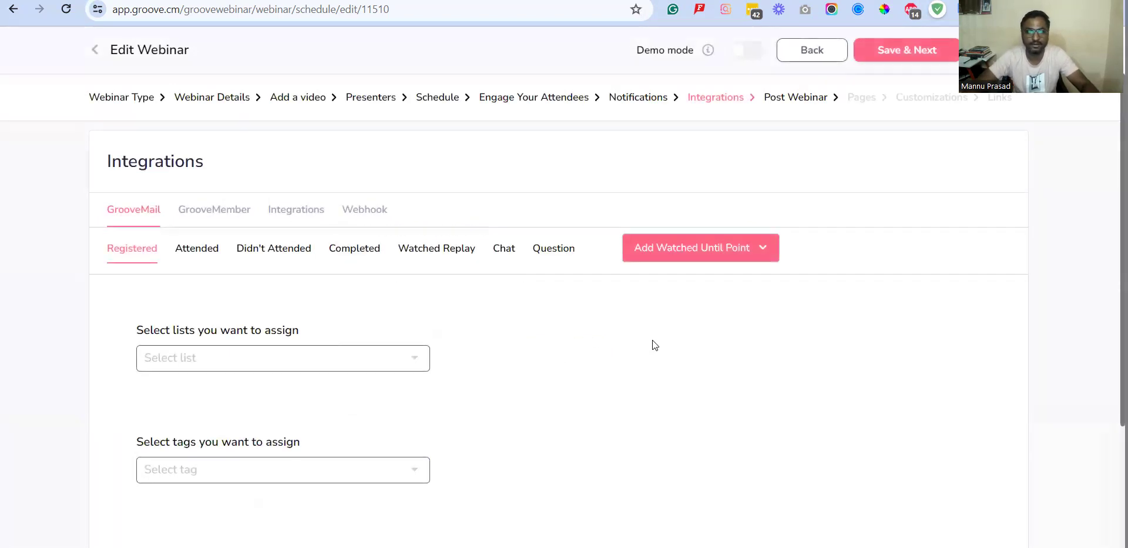
pyautogui.click(650, 246)
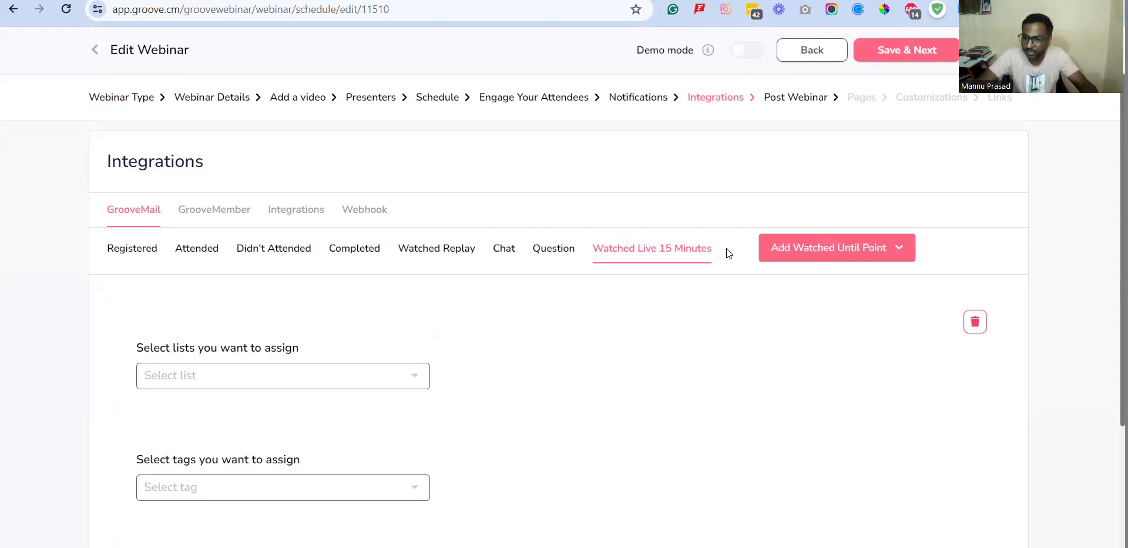
# - Save the GrooveMail integration settings and continue to the Post Webinar settings
pyautogui.click(920, 53)
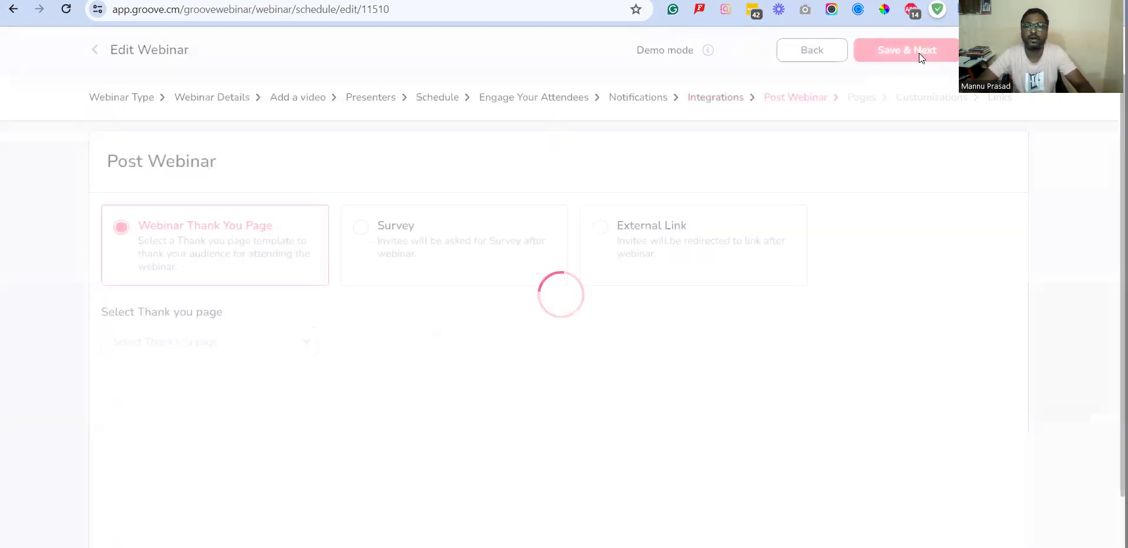
pyautogui.click(825, 55)
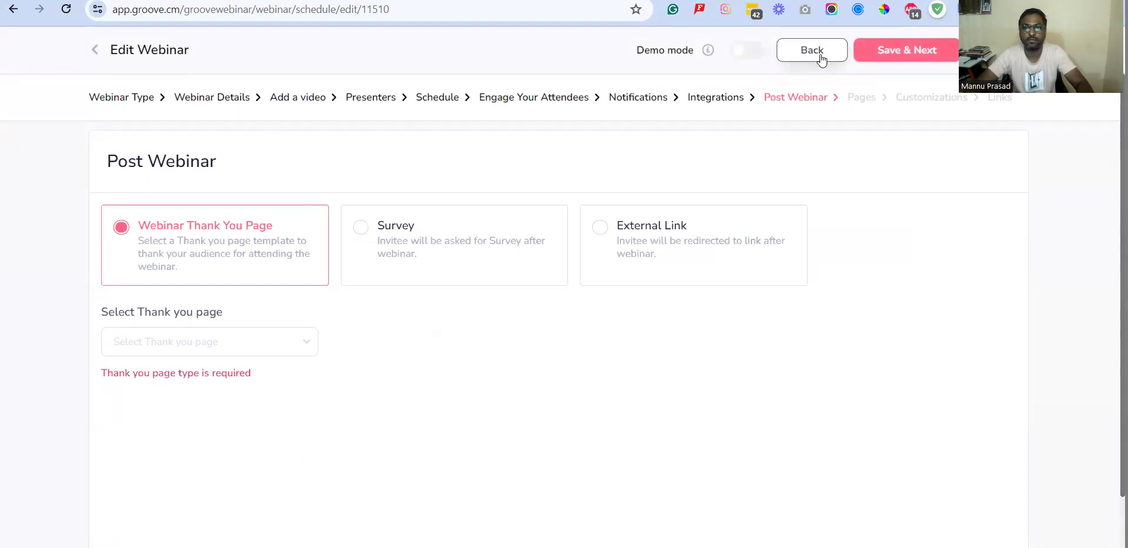
pyautogui.click(794, 56)
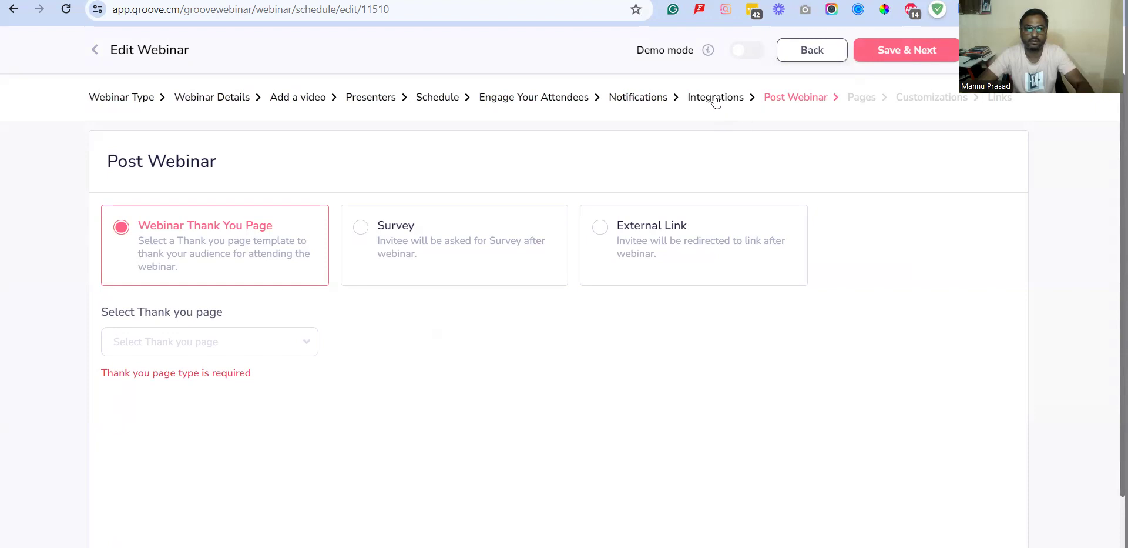
# - Try to use a Groovepages thank you page and check which sites can be selected for it
pyautogui.click(192, 351)
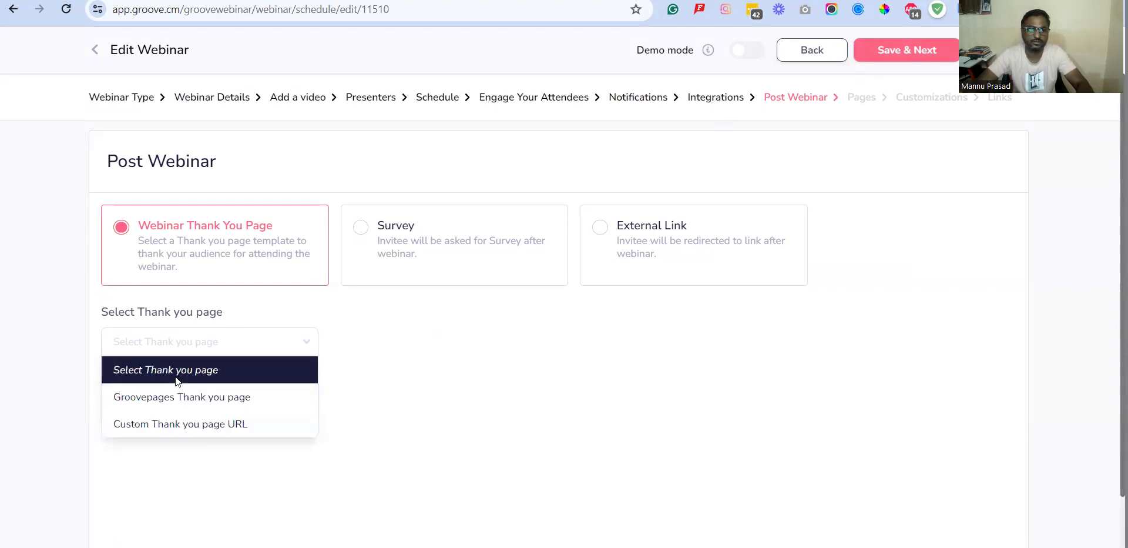
pyautogui.click(176, 398)
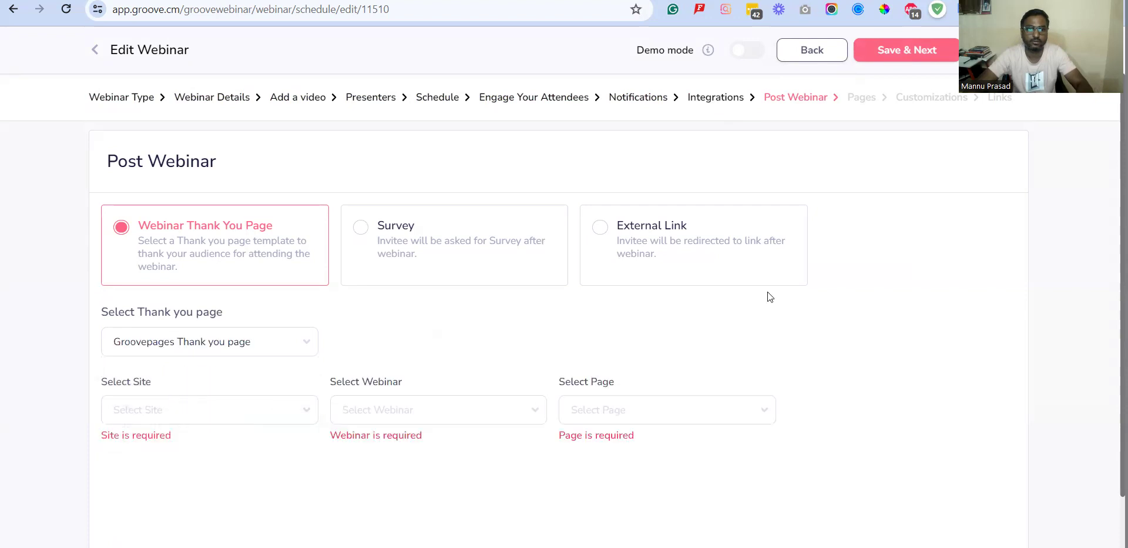
pyautogui.click(244, 416)
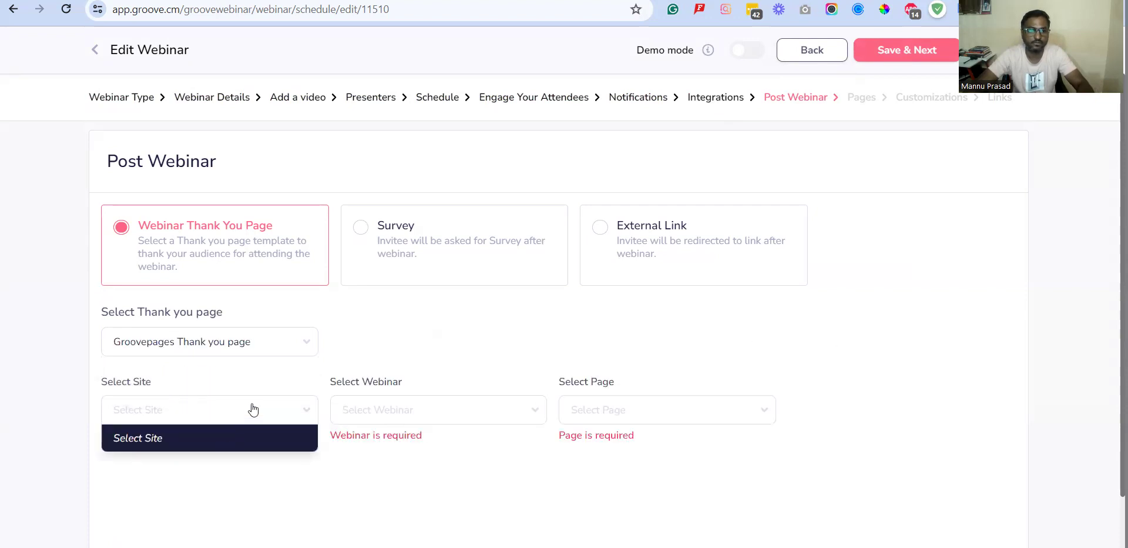
pyautogui.click(254, 351)
pyautogui.click(218, 423)
pyautogui.click(230, 405)
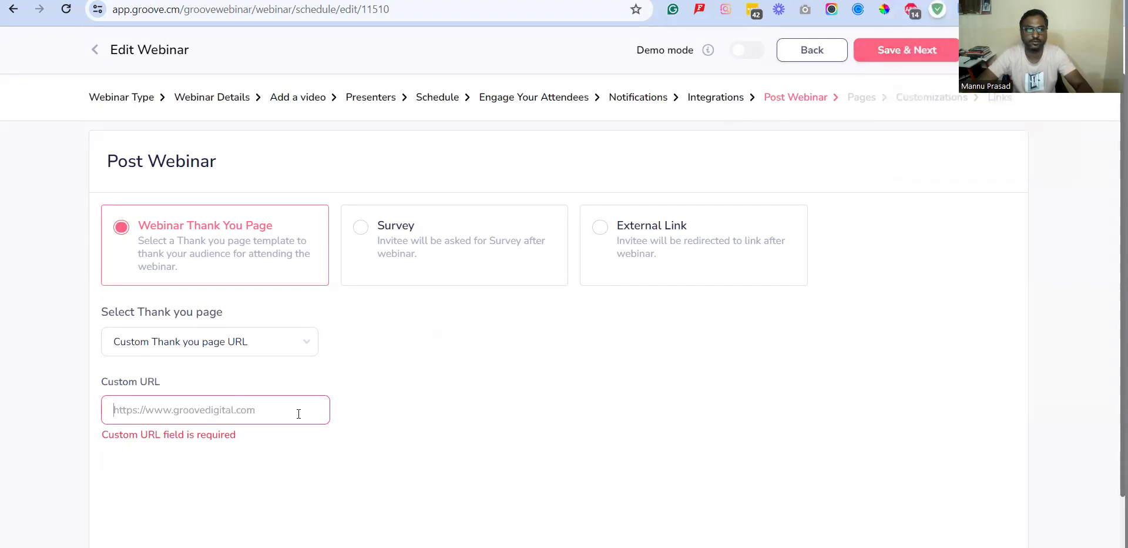
pyautogui.write('www.')
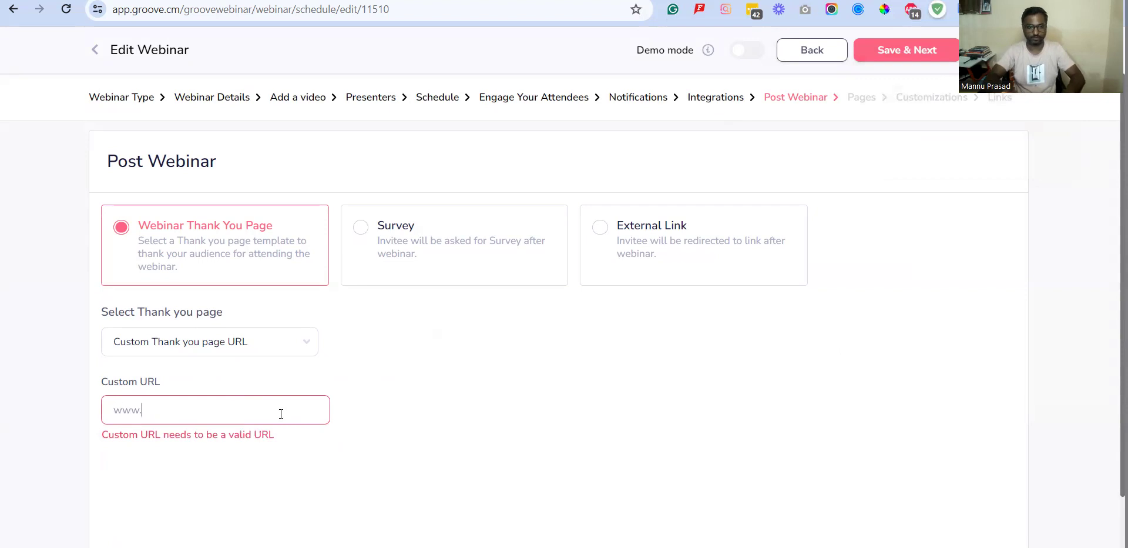
pyautogui.write('goog')
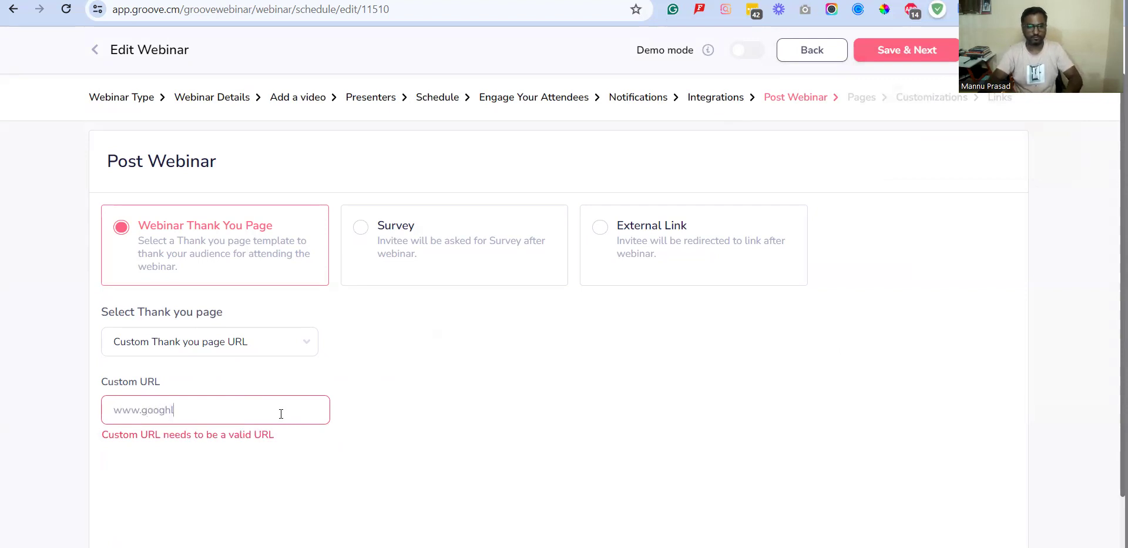
pyautogui.write('le.com')
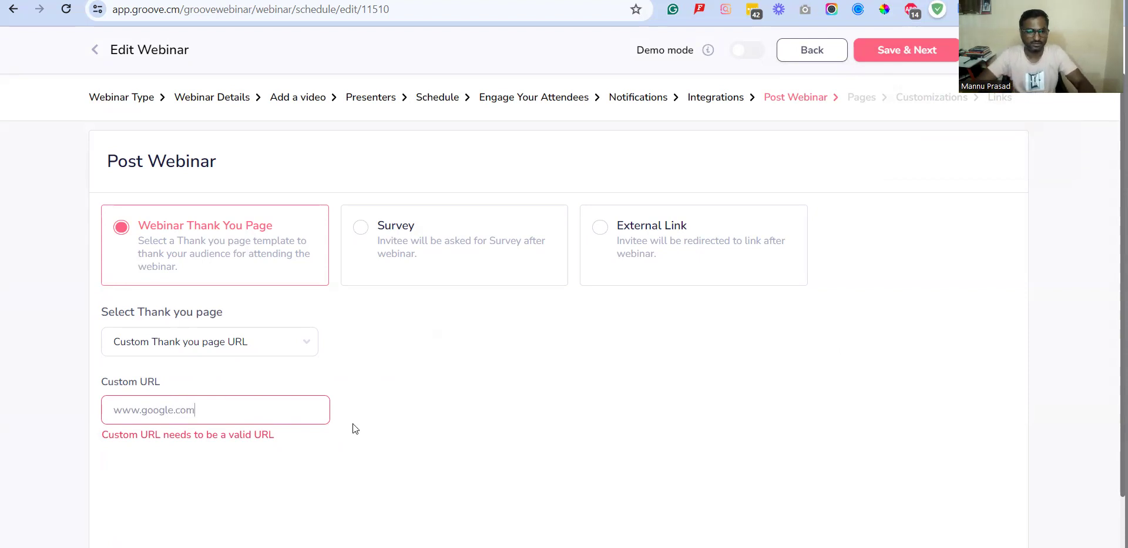
pyautogui.click(123, 418)
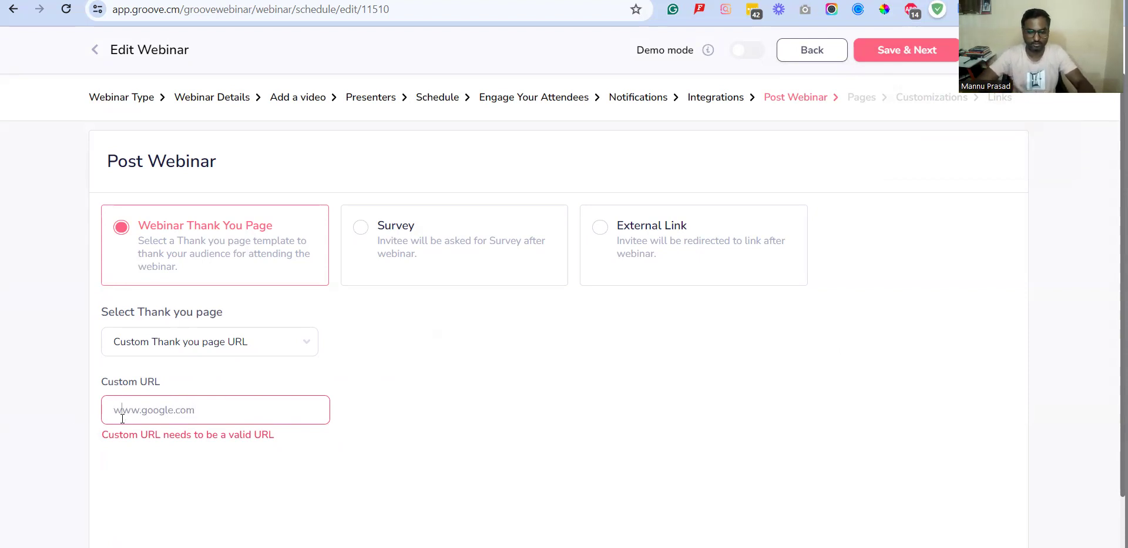
pyautogui.write('https')
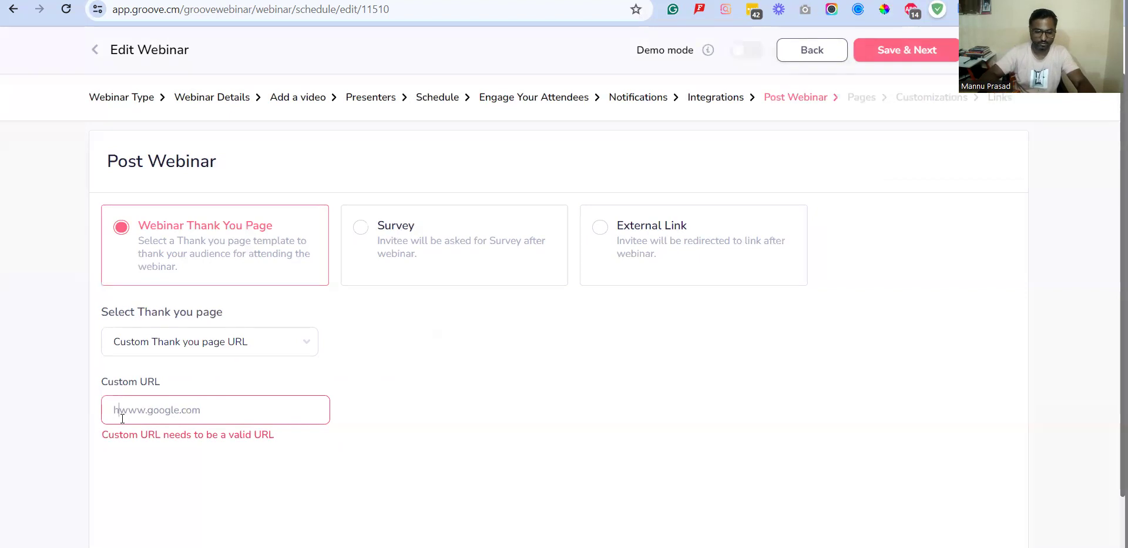
pyautogui.write('://')
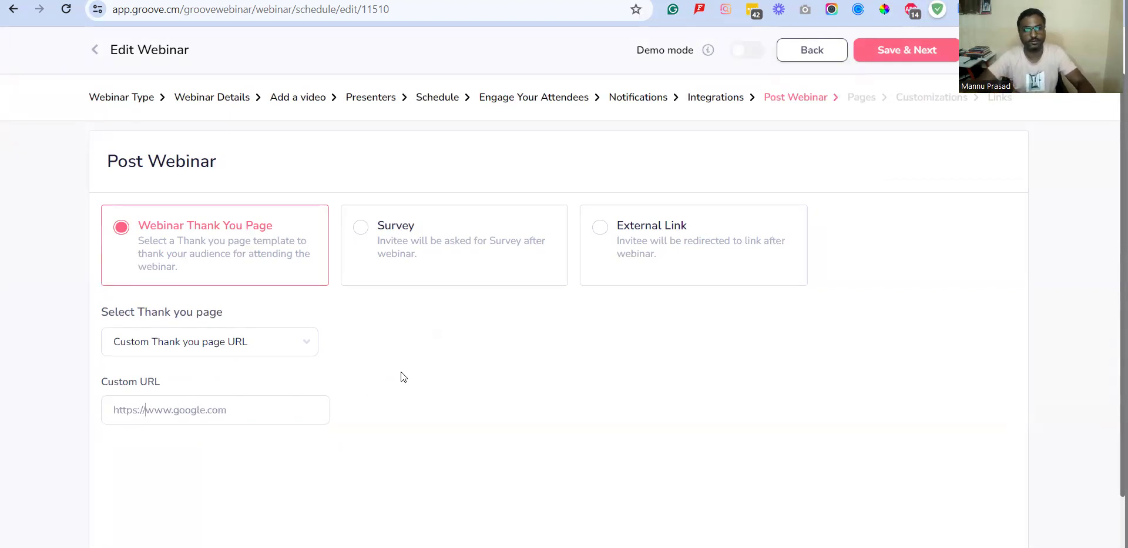
# - Return to Integrations and give attendees who completed the webinar Standard access to the Test Groove Live Support membership through GrooveMember
pyautogui.click(823, 59)
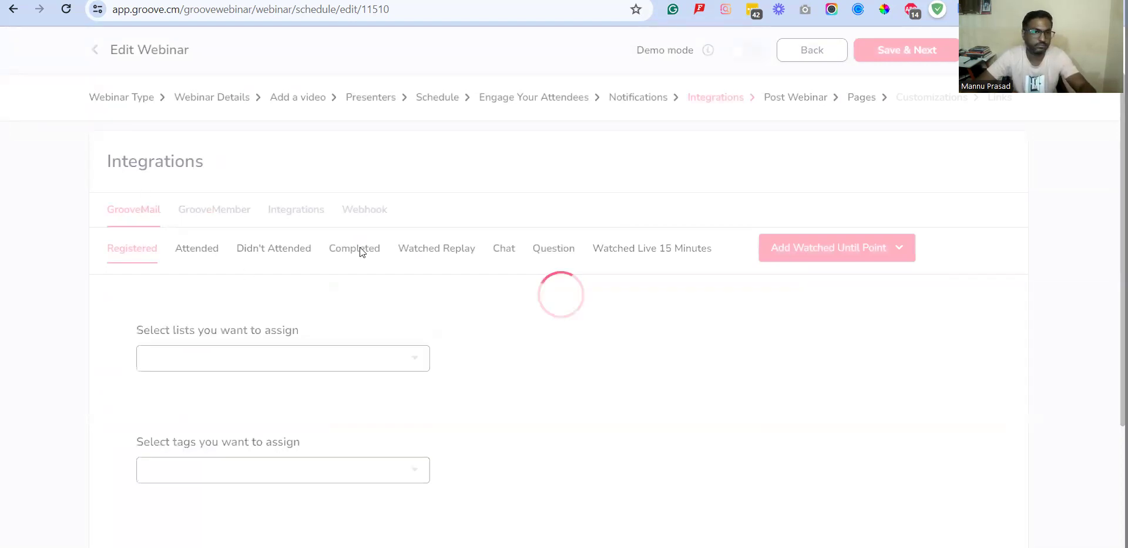
pyautogui.click(239, 211)
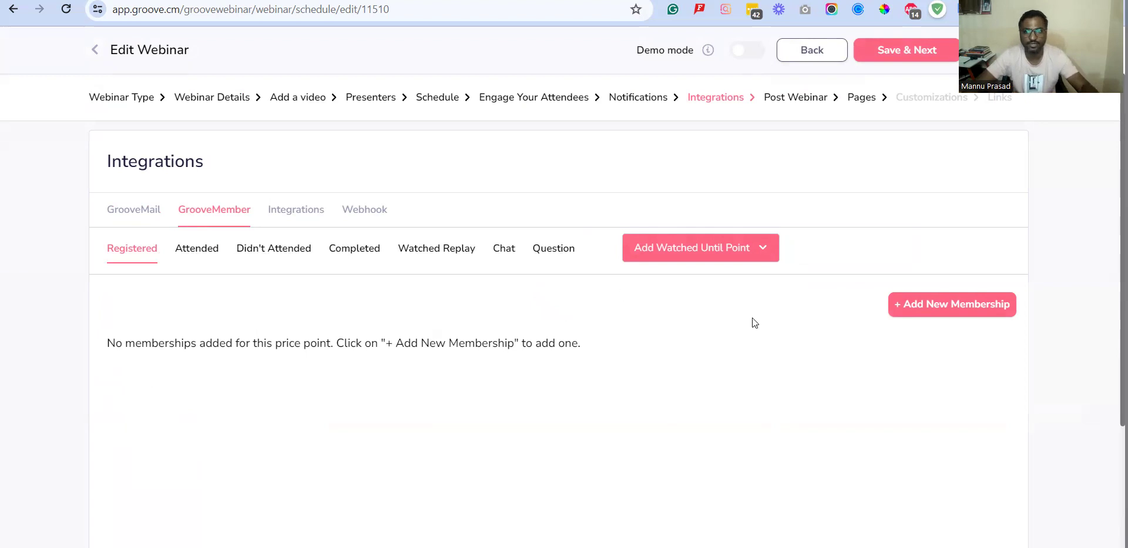
pyautogui.click(188, 254)
pyautogui.click(349, 249)
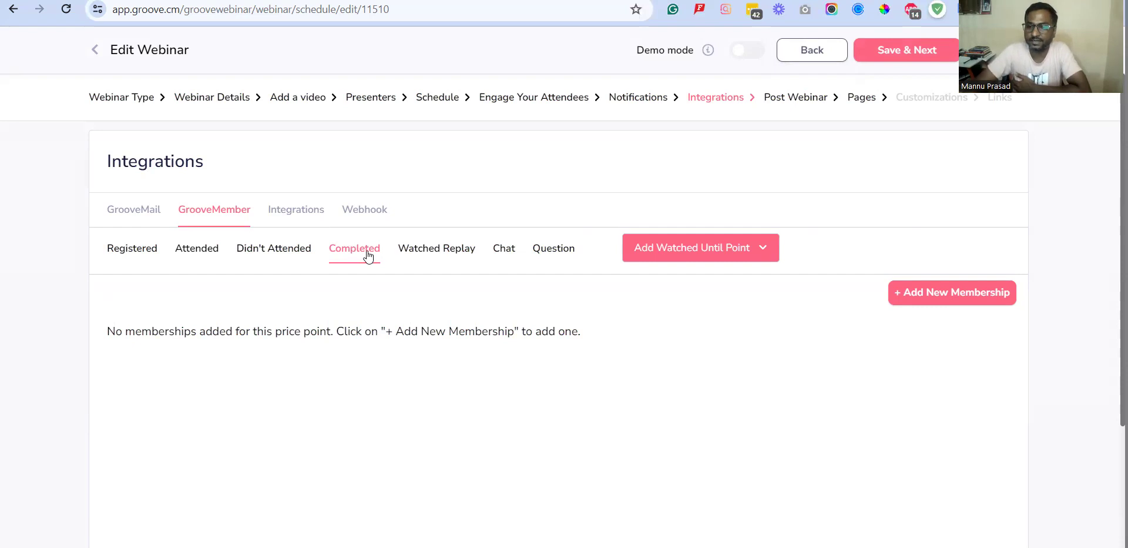
pyautogui.click(960, 298)
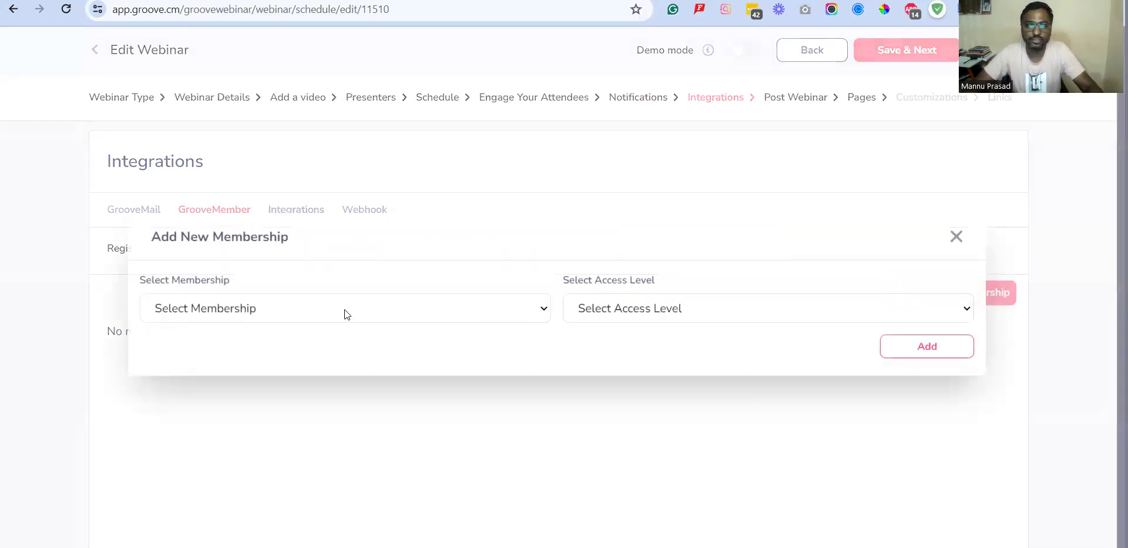
pyautogui.click(345, 311)
pyautogui.click(328, 363)
pyautogui.click(721, 298)
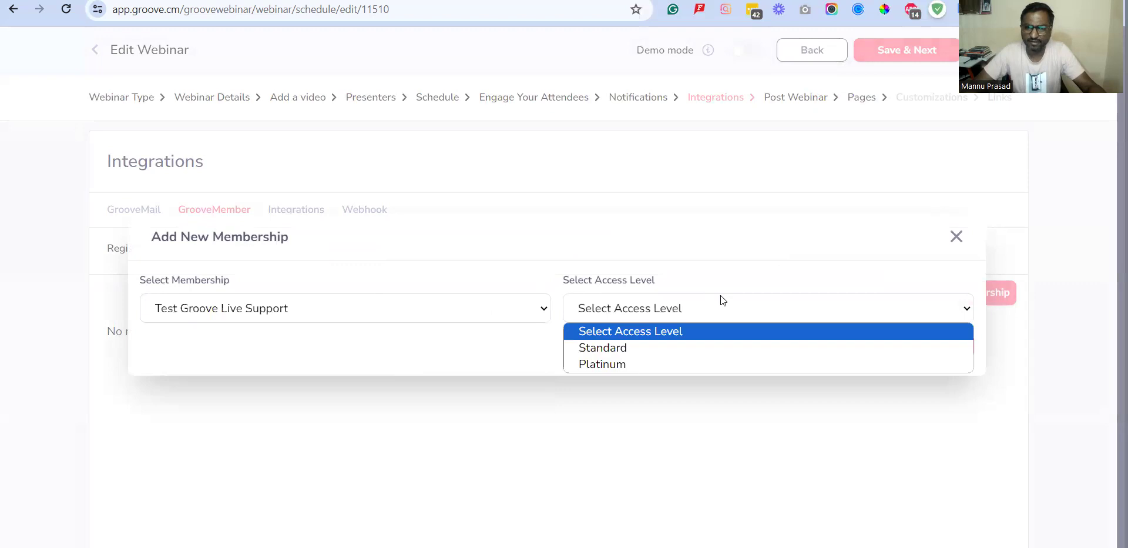
pyautogui.click(653, 349)
pyautogui.click(921, 348)
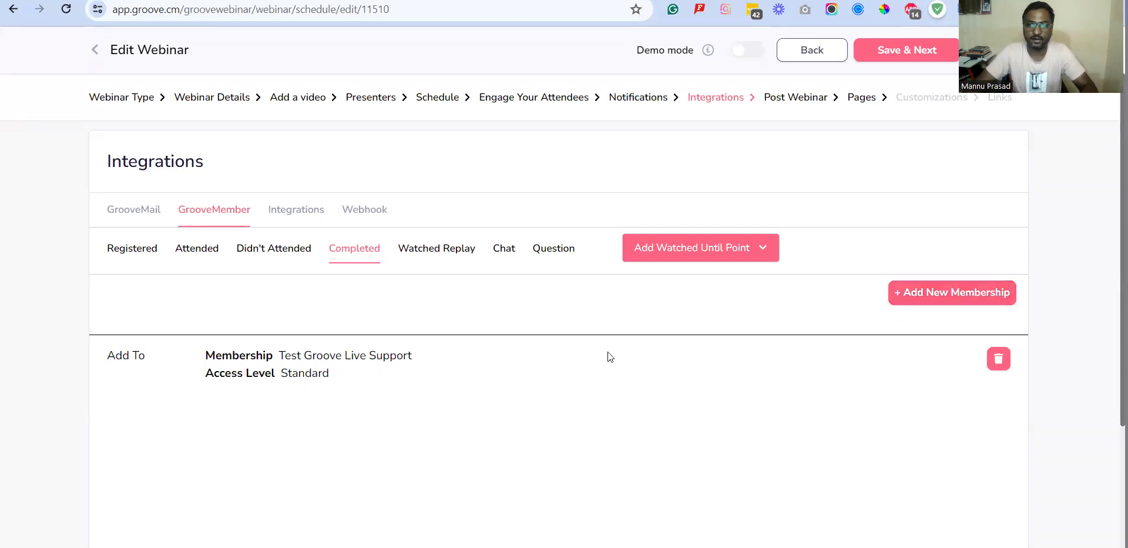
# - Examine the Watched Replay membership settings, the available third-party integration types and the webhook settings for registered attendees
pyautogui.click(437, 253)
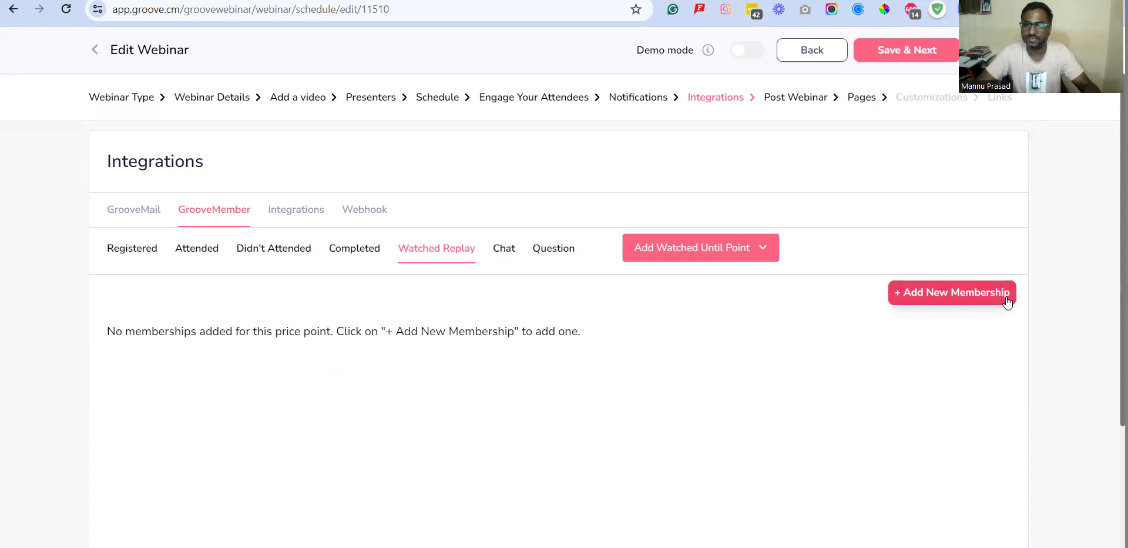
pyautogui.click(289, 214)
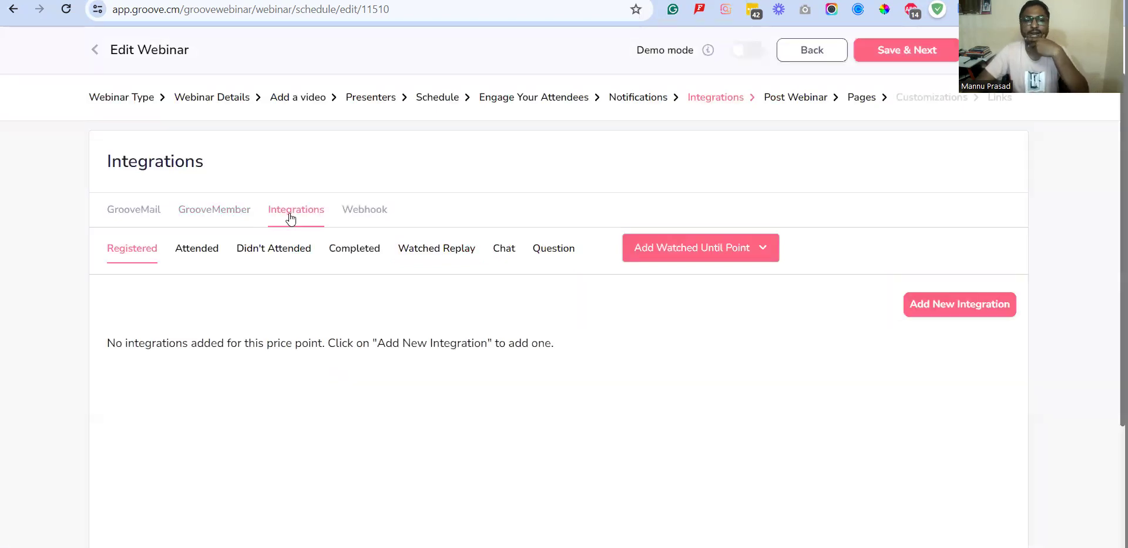
pyautogui.click(979, 304)
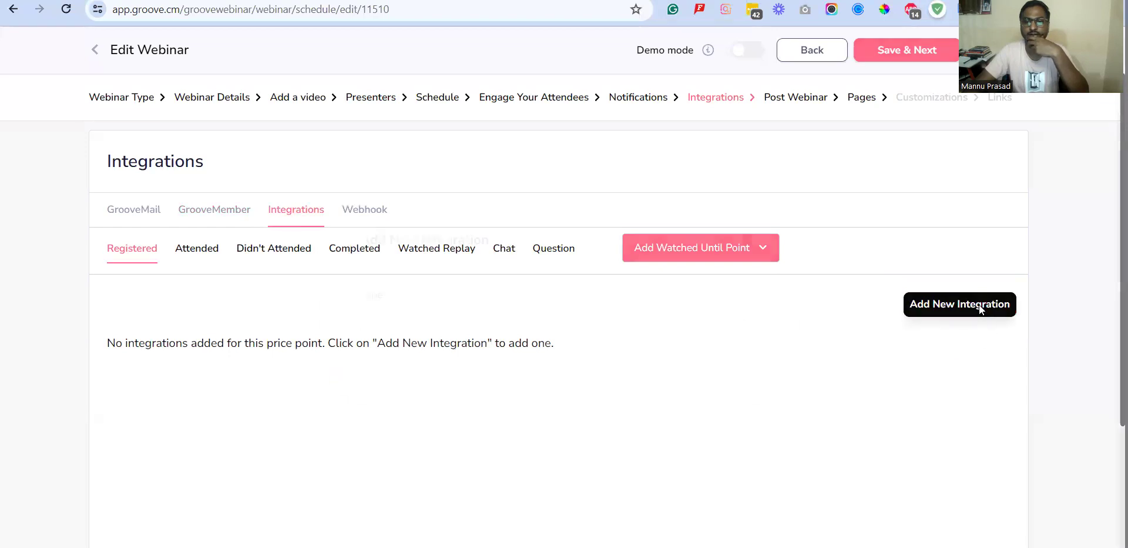
pyautogui.click(593, 320)
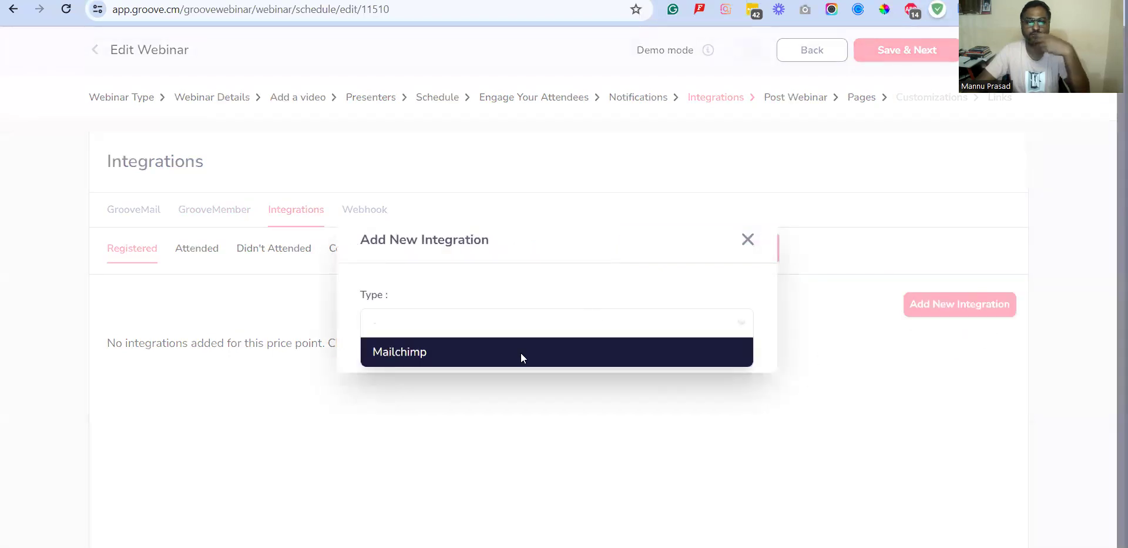
pyautogui.click(659, 286)
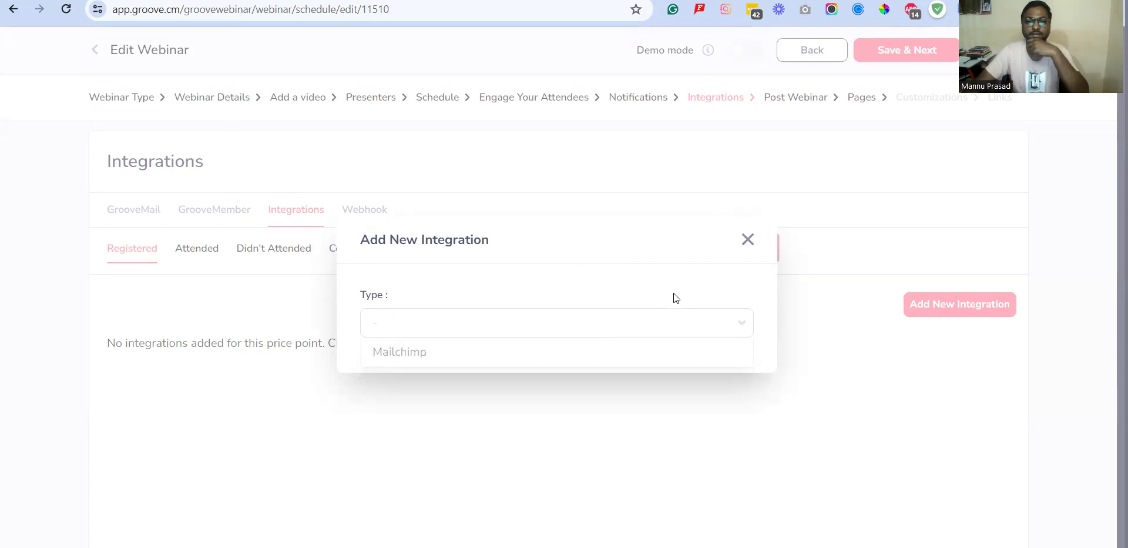
pyautogui.click(746, 240)
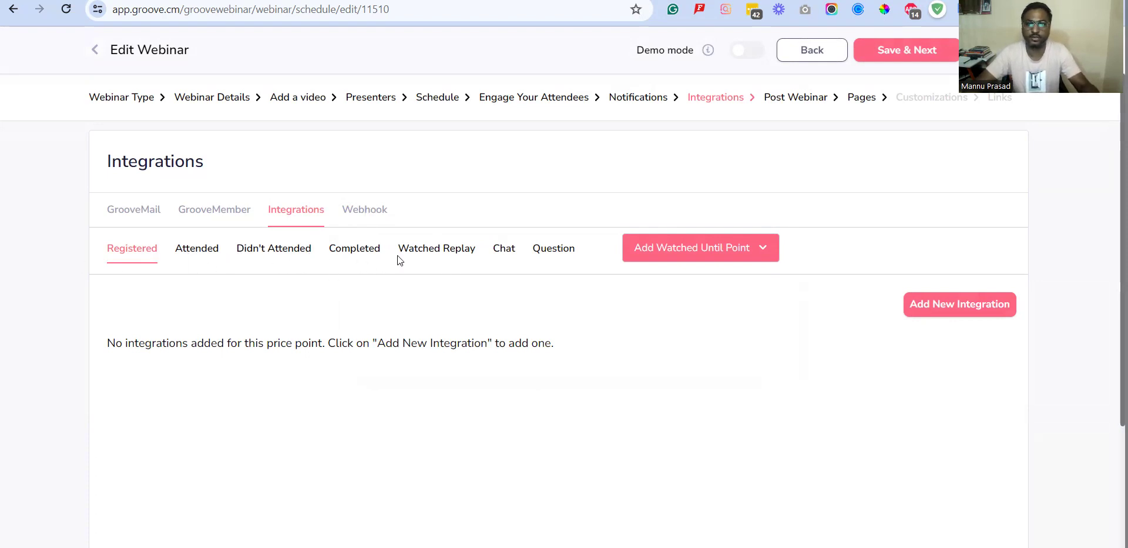
pyautogui.click(355, 209)
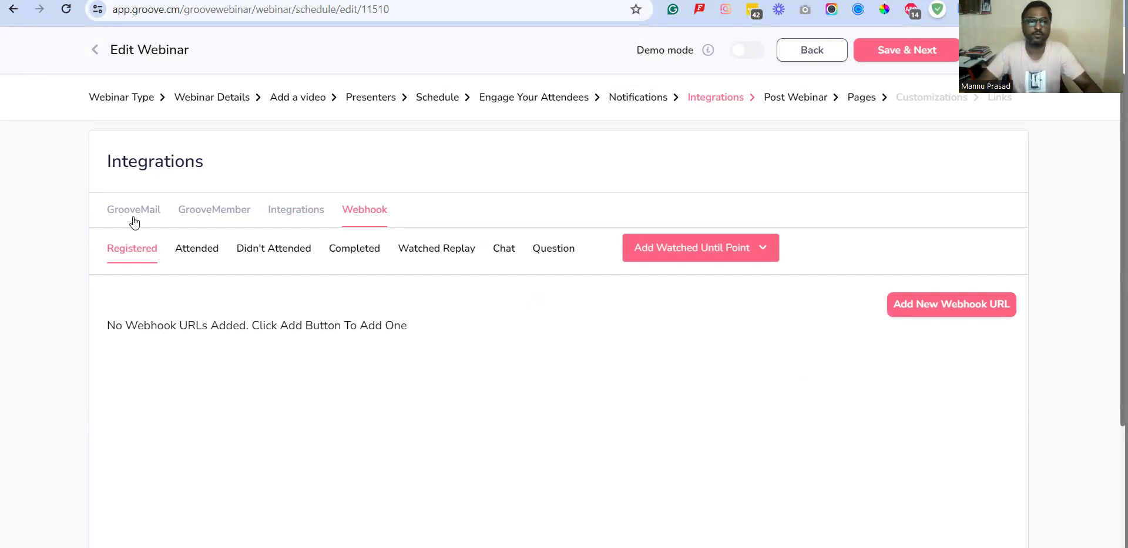
# - Save the integration settings, continue to Post Webinar and review the custom thank you page URL
pyautogui.click(915, 48)
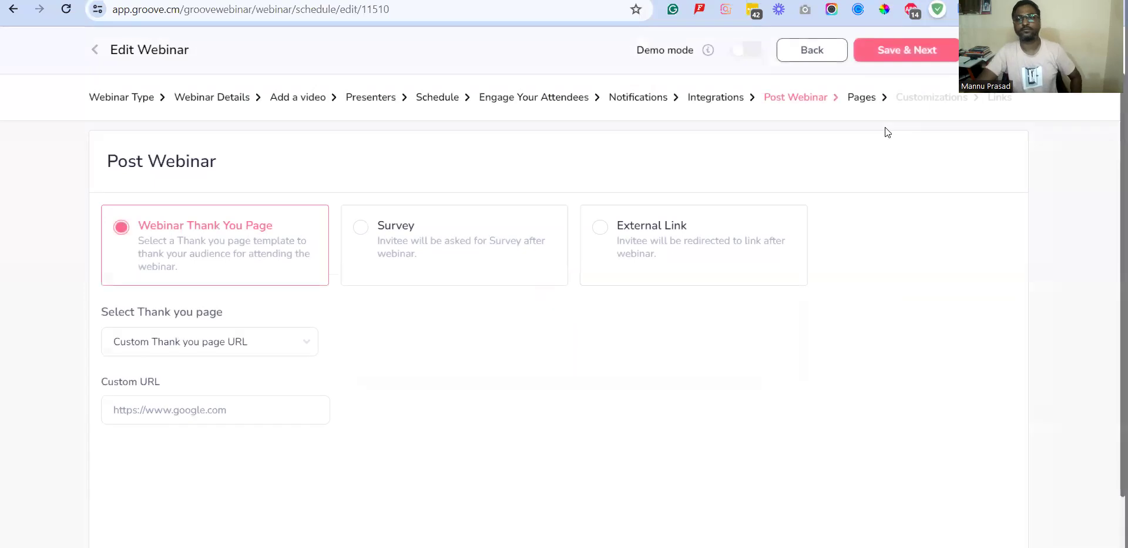
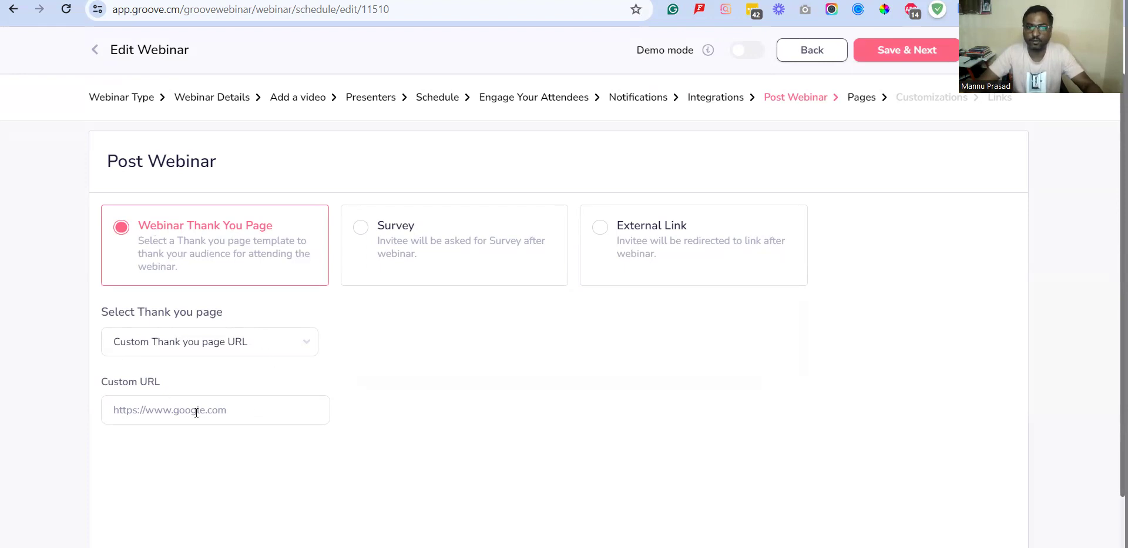
pyautogui.click(250, 417)
pyautogui.moveTo(251, 418); pyautogui.dragTo(76, 413)
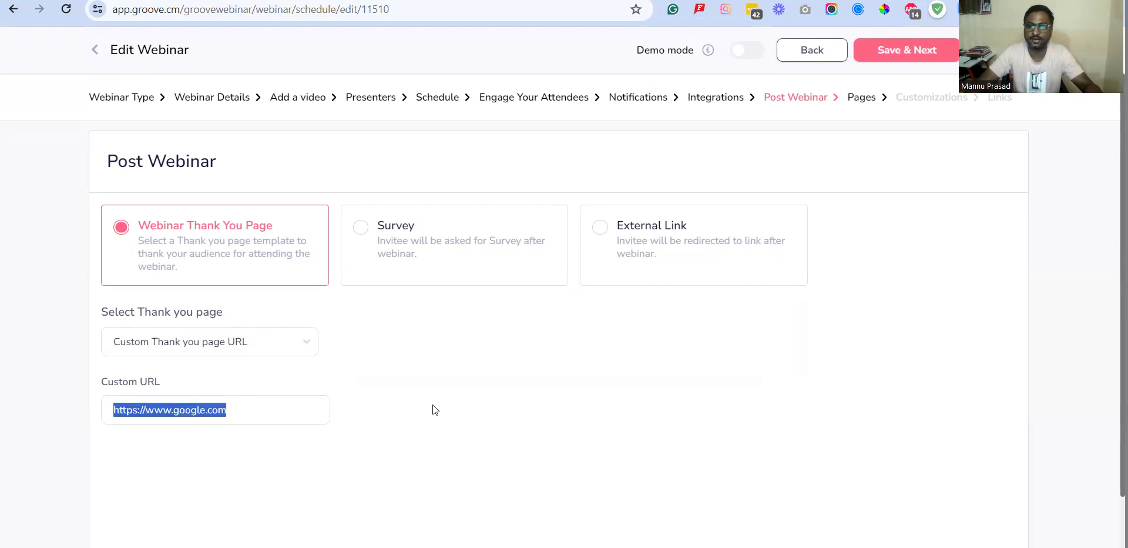
pyautogui.click(497, 393)
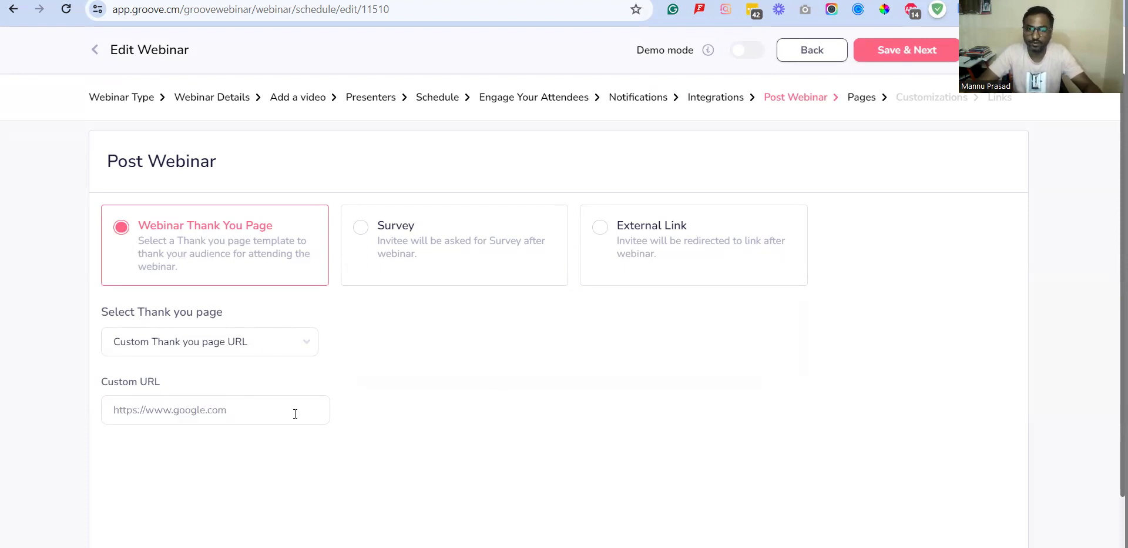
# - Try the External Link and Survey post-webinar options and switch back to Webinar Thank You Page
pyautogui.click(612, 229)
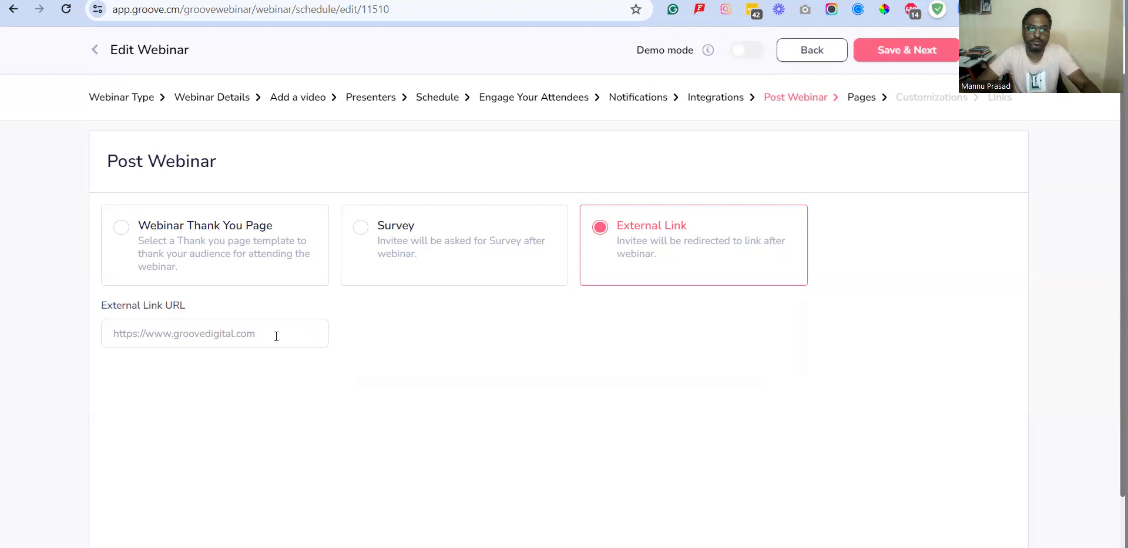
pyautogui.click(310, 330)
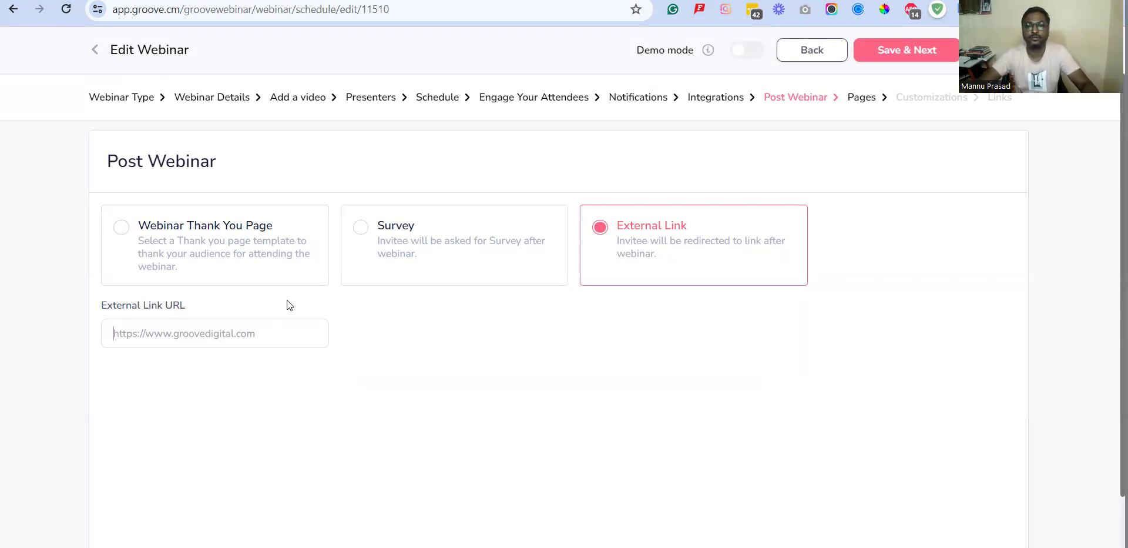
pyautogui.click(424, 229)
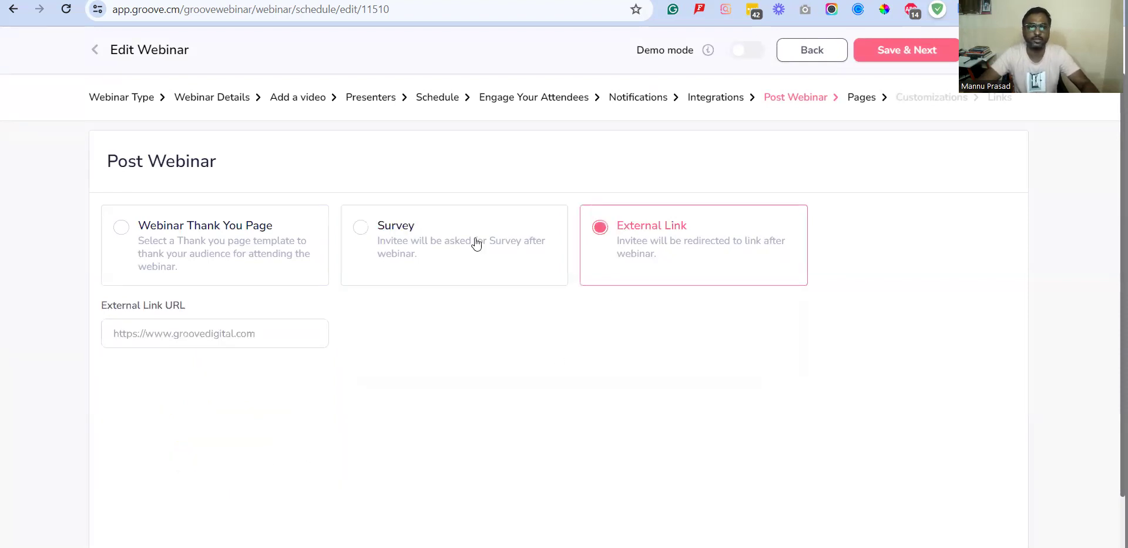
pyautogui.click(455, 241)
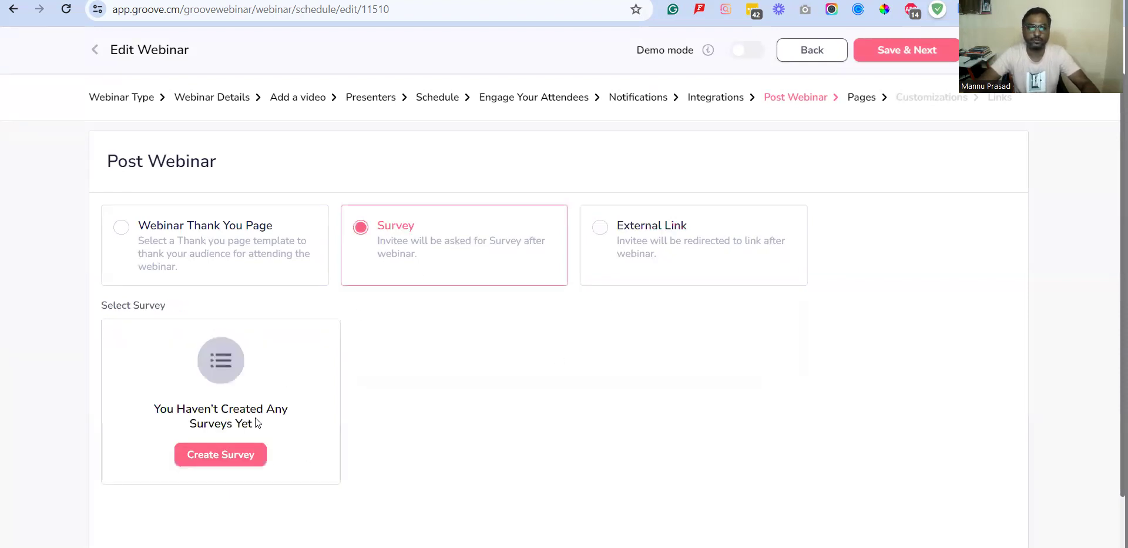
pyautogui.click(710, 249)
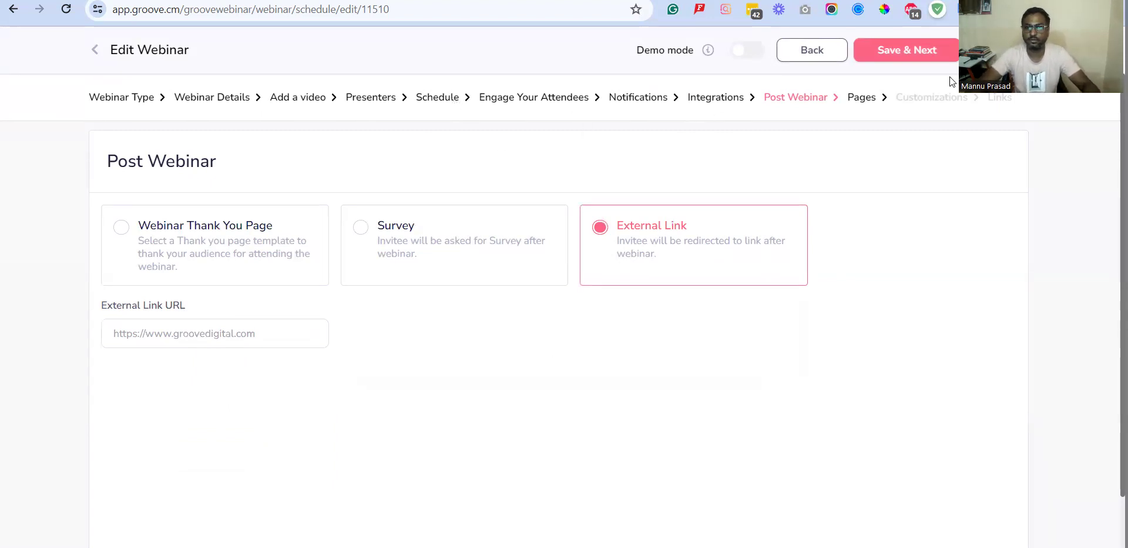
pyautogui.click(245, 260)
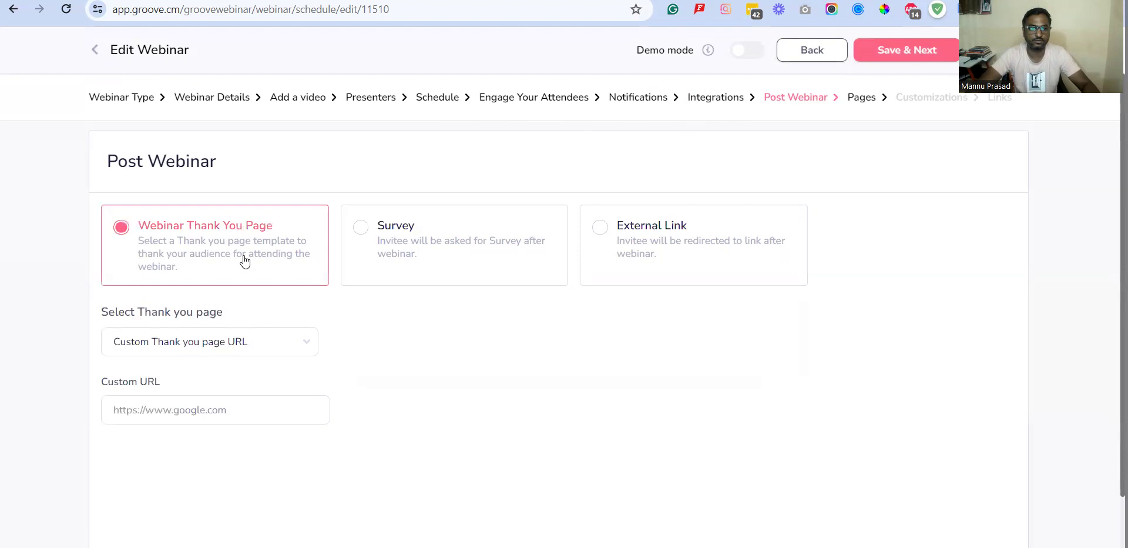
# - Save the Post Webinar settings and set the Registration Page to Custom URL in the Pages settings
pyautogui.click(905, 50)
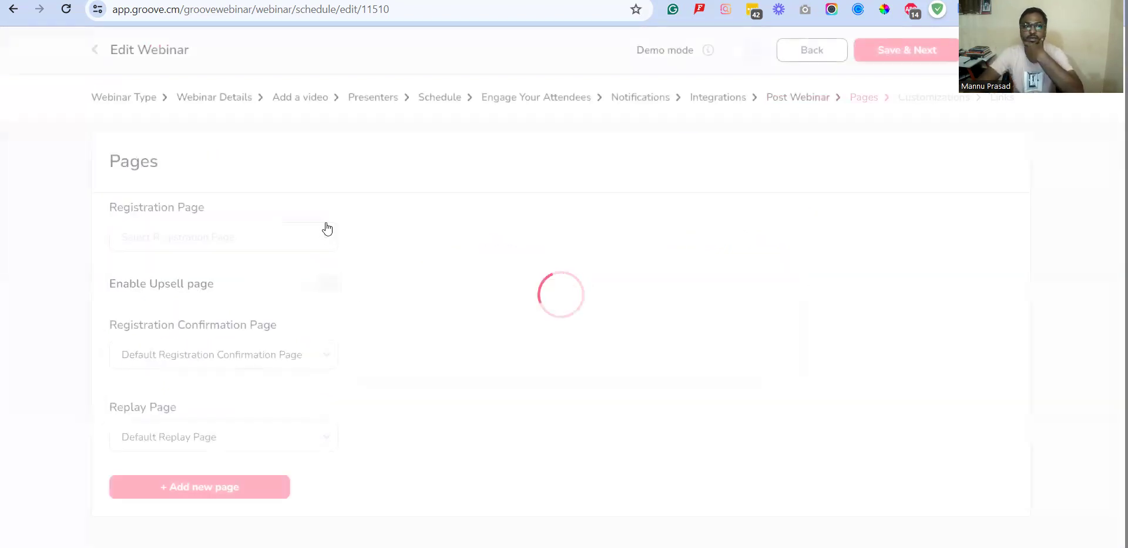
pyautogui.click(170, 246)
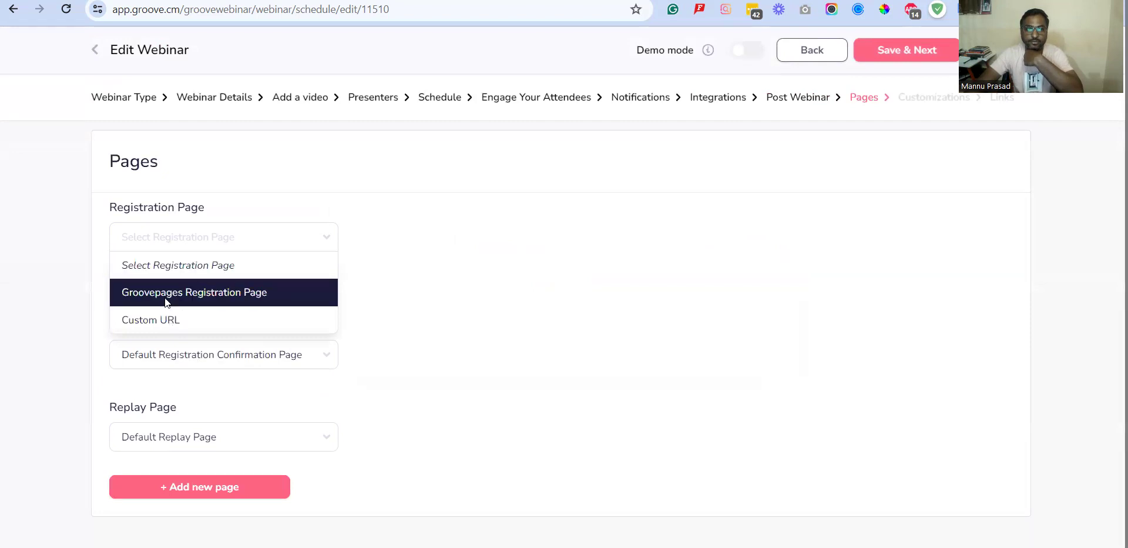
pyautogui.click(164, 319)
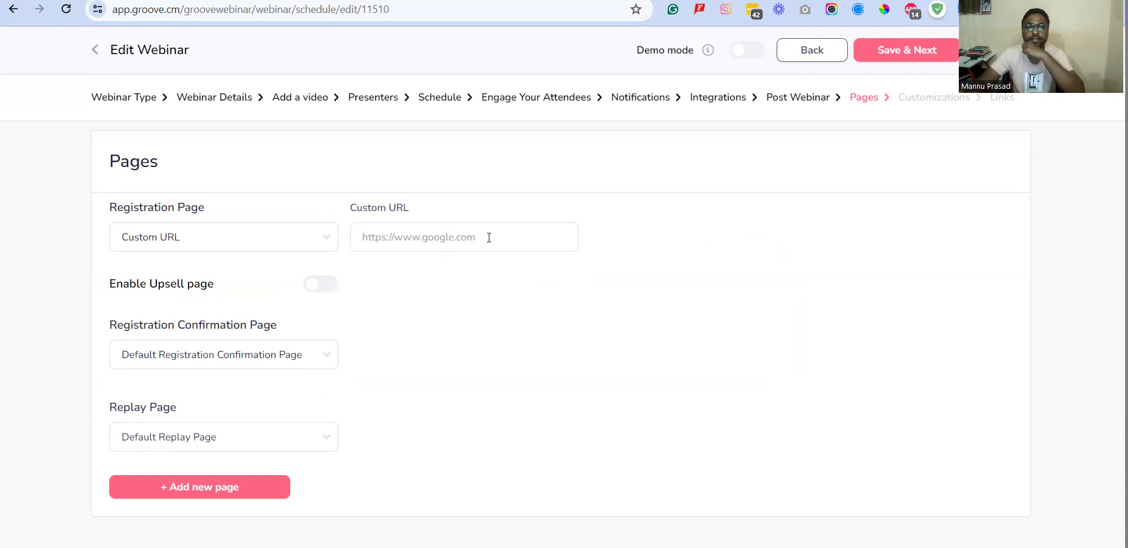
# - Enable the upsell page and set it to Custom URL
pyautogui.click(323, 285)
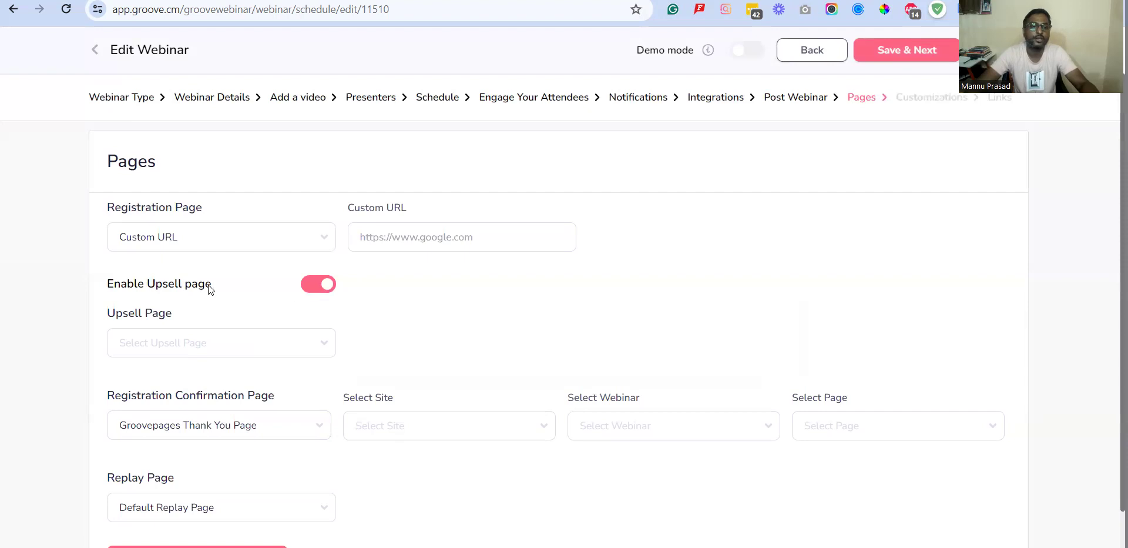
pyautogui.click(189, 343)
pyautogui.click(178, 419)
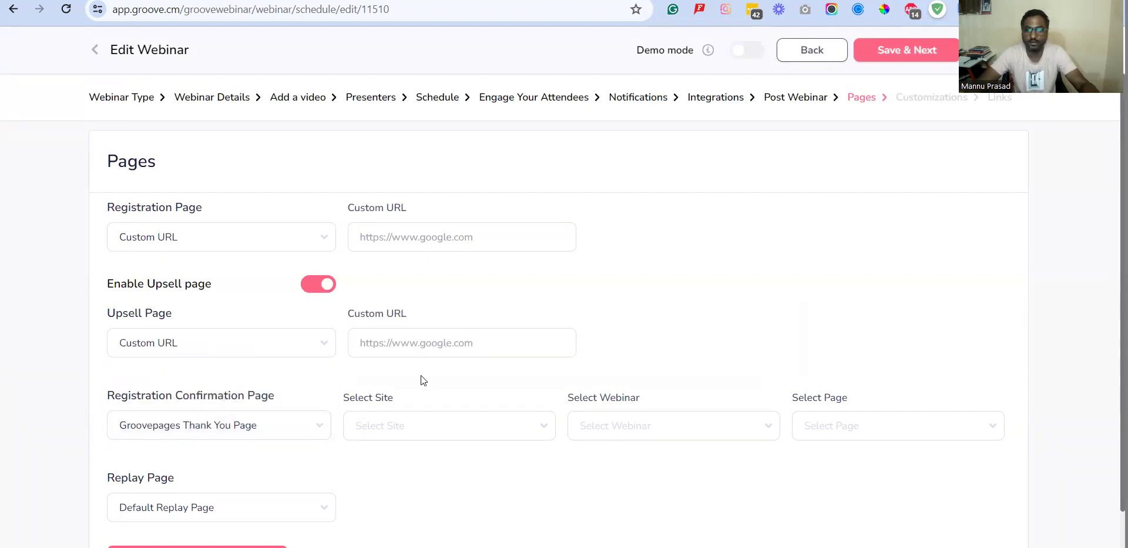
# - Set the Registration Confirmation Page to Custom URL
pyautogui.scroll(-1, 404, 395)
pyautogui.moveTo(202, 339); pyautogui.dragTo(248, 339)
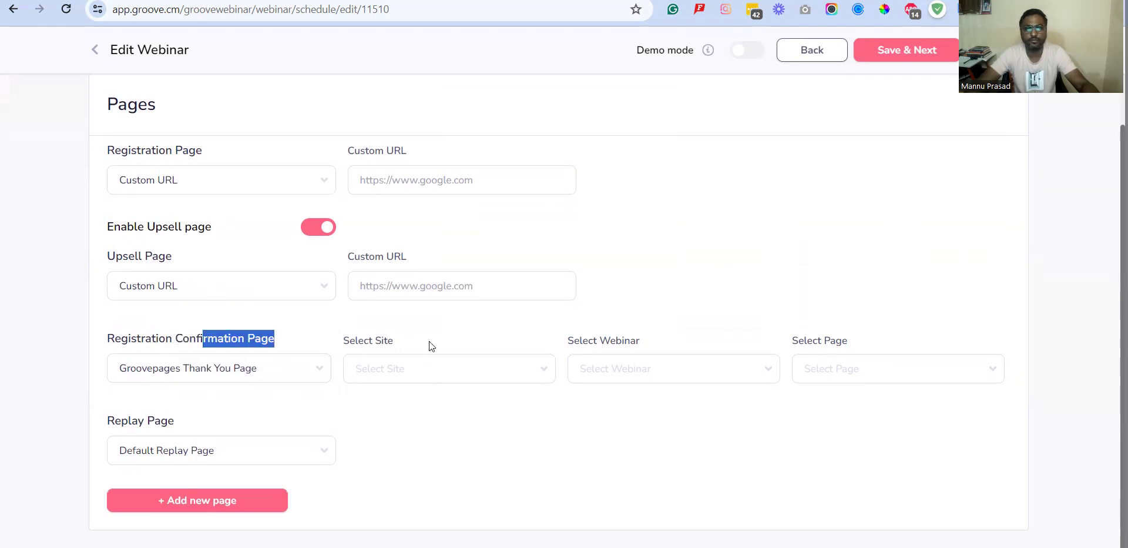
pyautogui.click(296, 374)
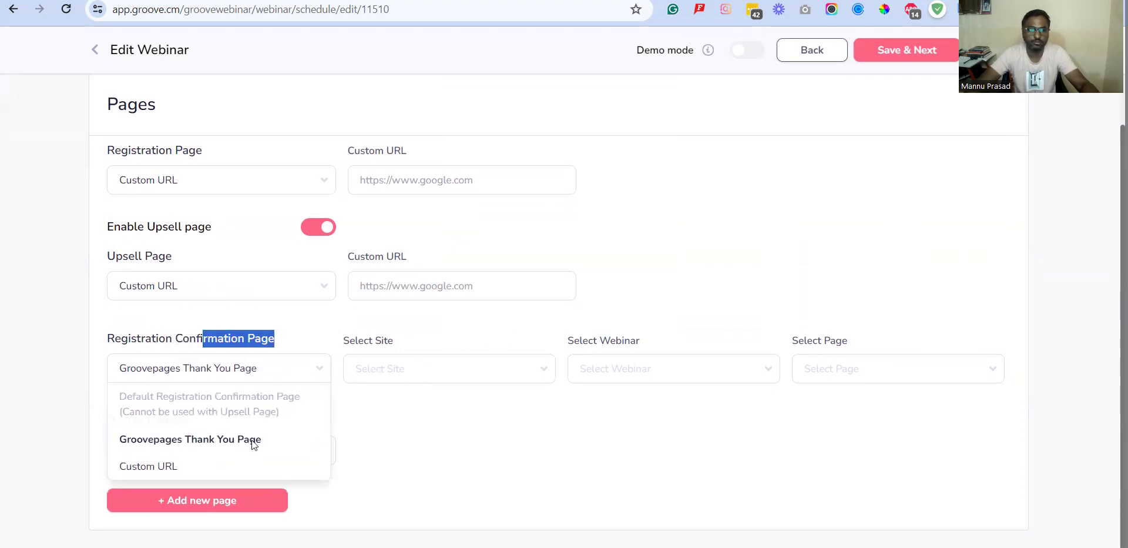
pyautogui.click(215, 466)
pyautogui.click(428, 365)
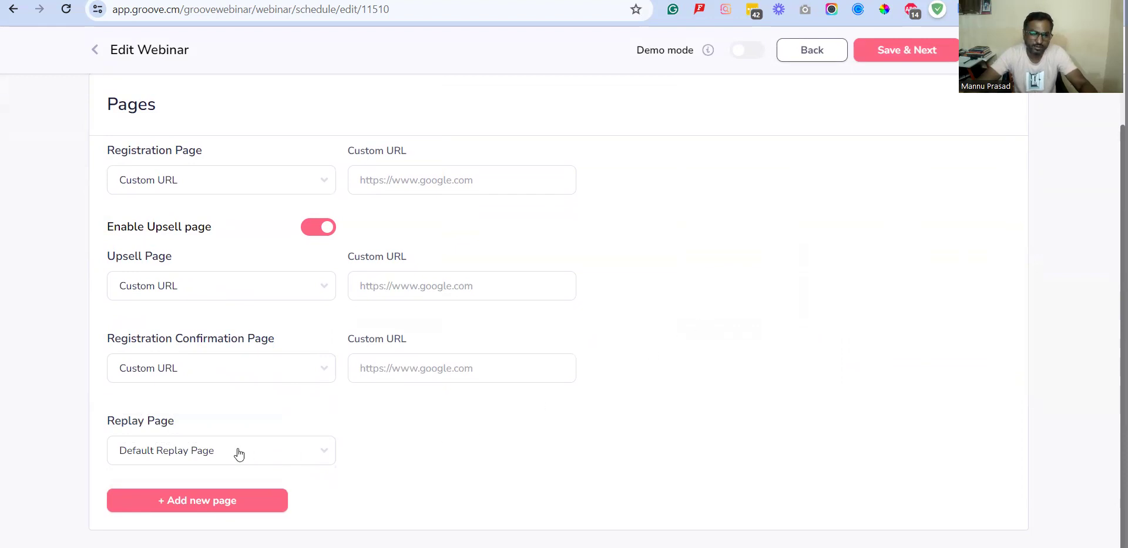
# - Check which page types can be chosen for the Replay Page, keeping the default replay page
pyautogui.click(288, 457)
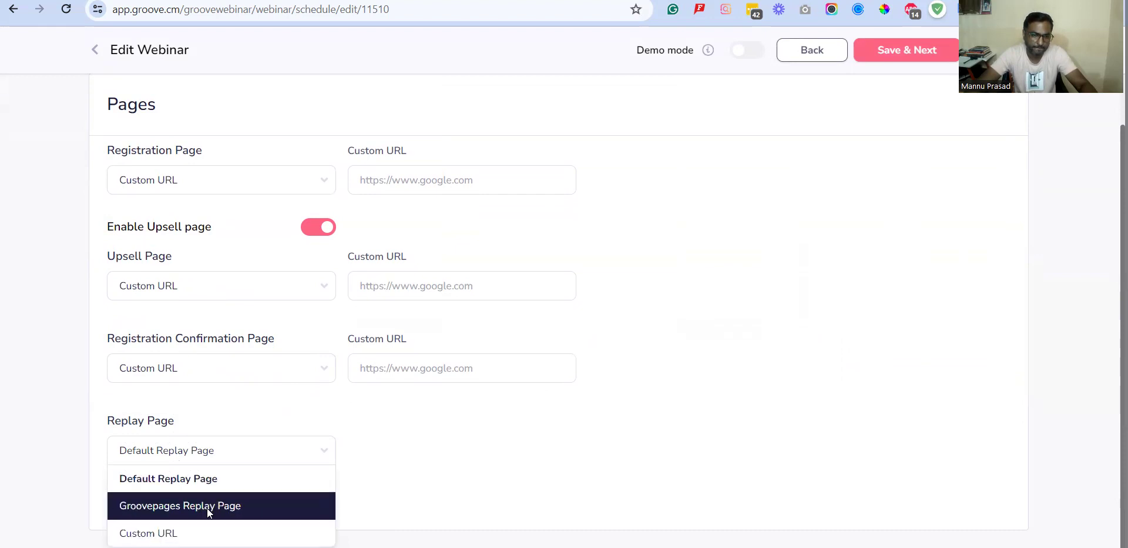
pyautogui.click(485, 430)
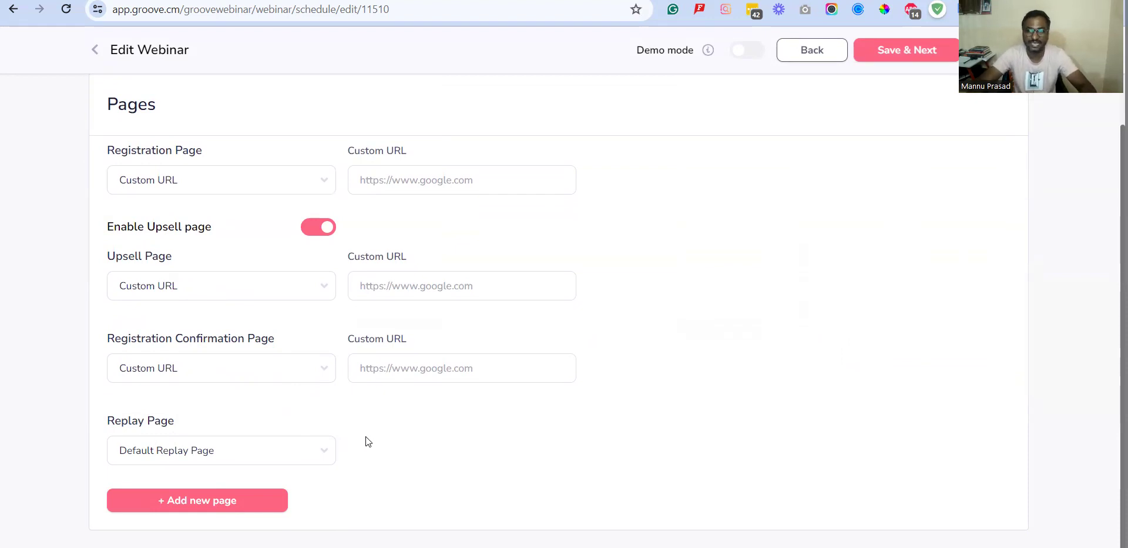
pyautogui.scroll(1, 363, 437)
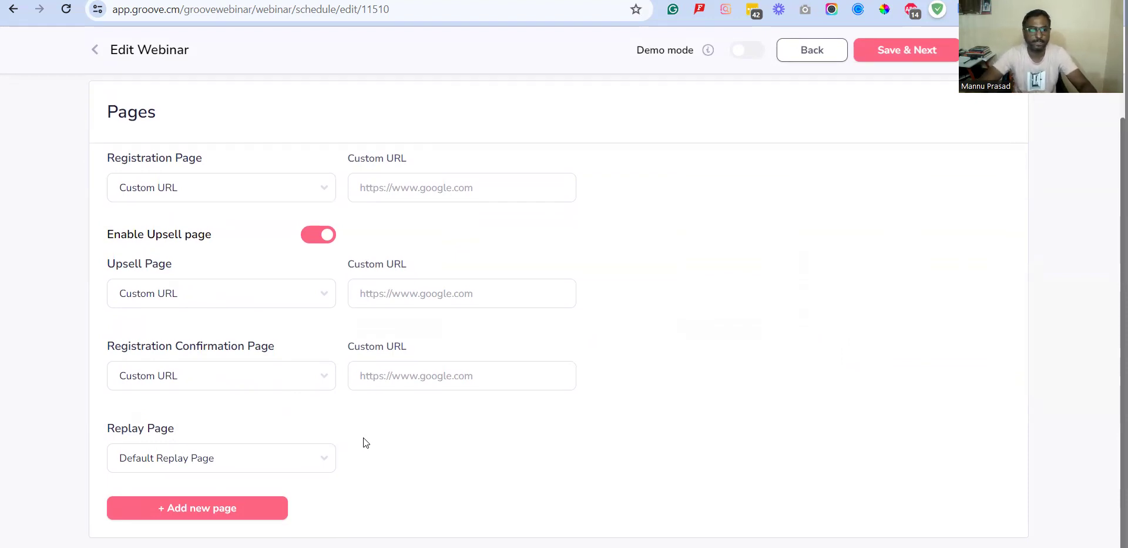
pyautogui.scroll(-1, 286, 523)
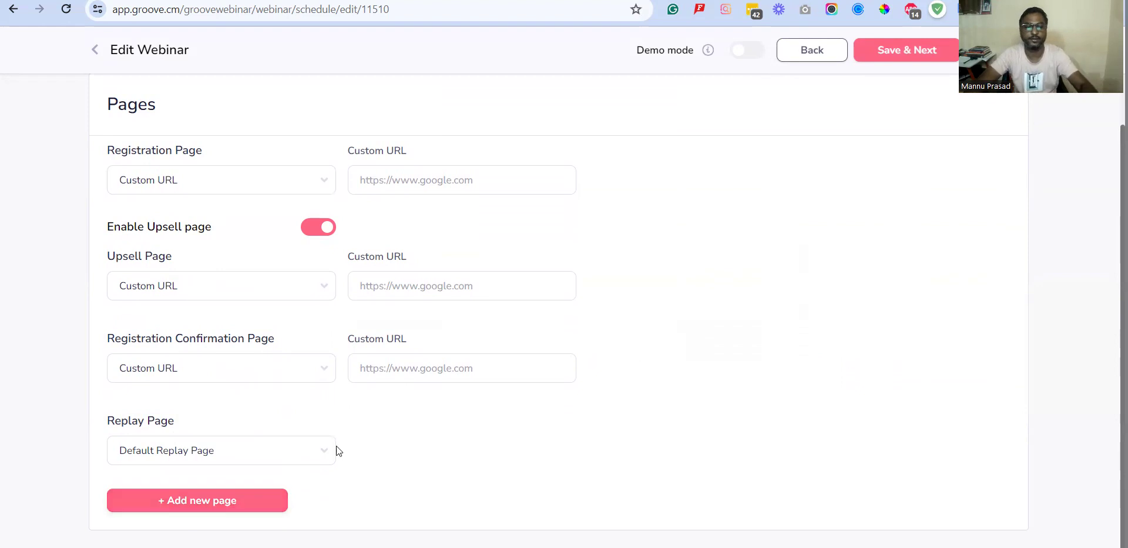
pyautogui.scroll(1, 446, 405)
# - Disable the upsell page and set the Registration Confirmation Page back to Default Registration Confirmation Page
pyautogui.click(327, 286)
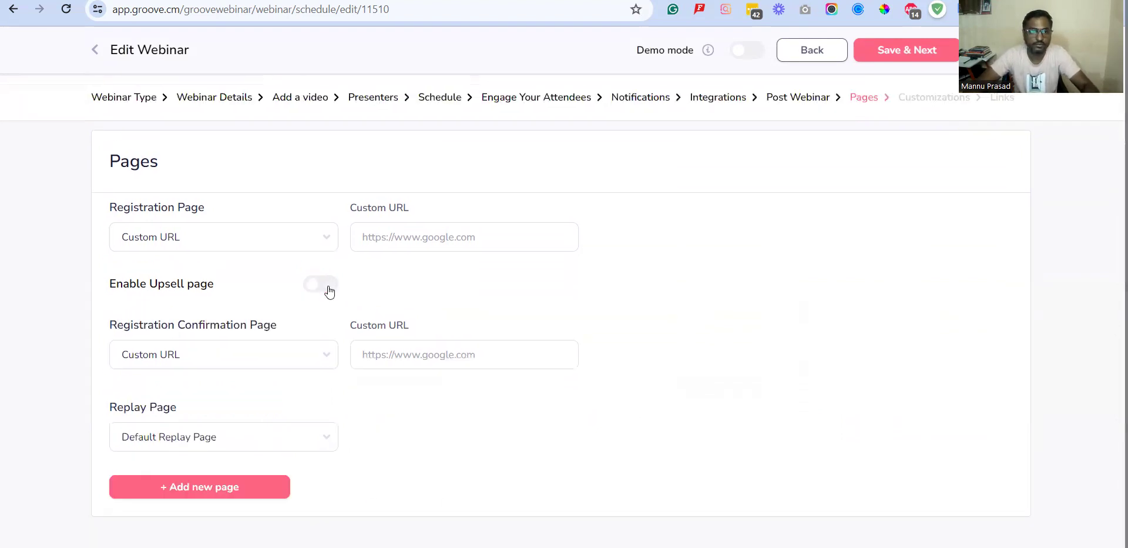
pyautogui.click(317, 356)
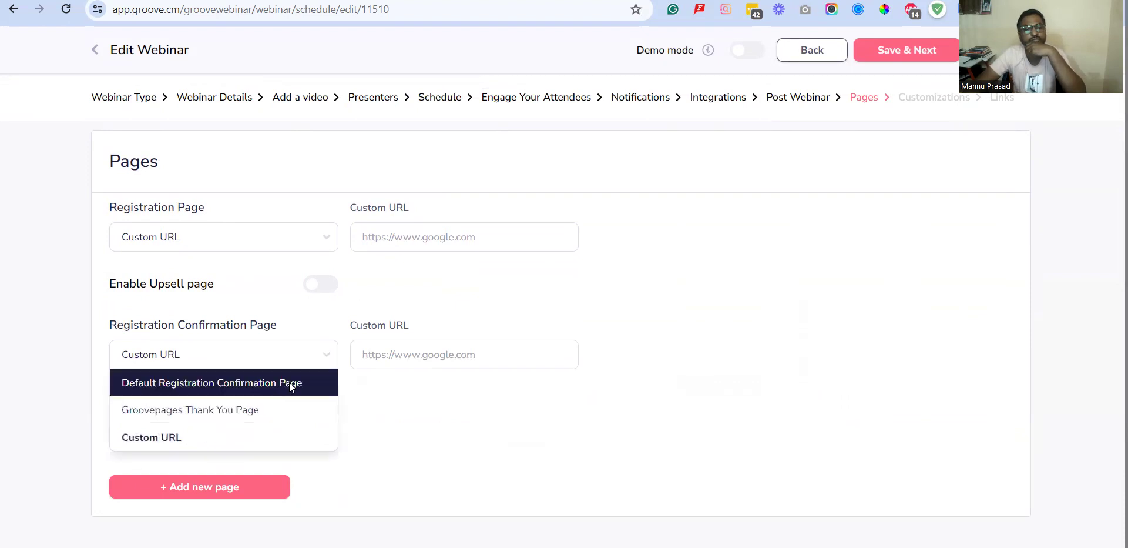
pyautogui.click(268, 405)
pyautogui.click(287, 356)
pyautogui.click(270, 381)
pyautogui.click(285, 238)
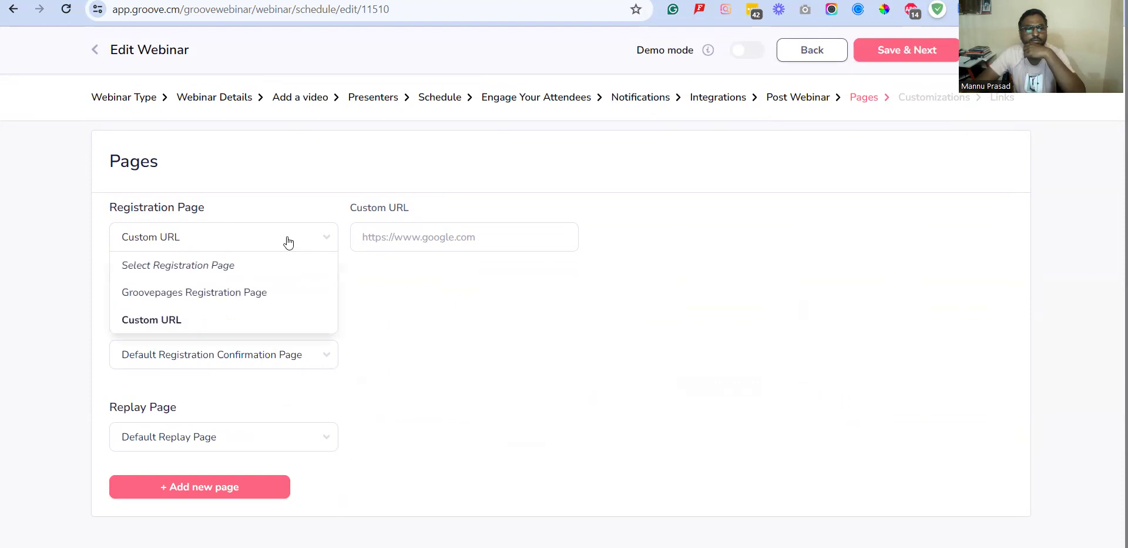
pyautogui.click(245, 292)
pyautogui.click(253, 237)
pyautogui.click(235, 318)
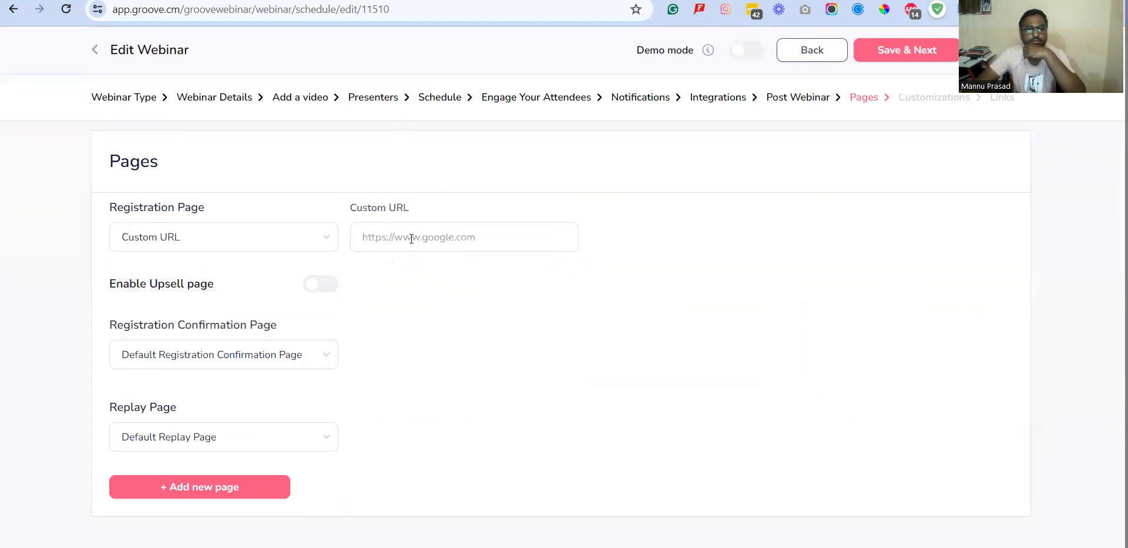
pyautogui.click(484, 238)
pyautogui.write('https')
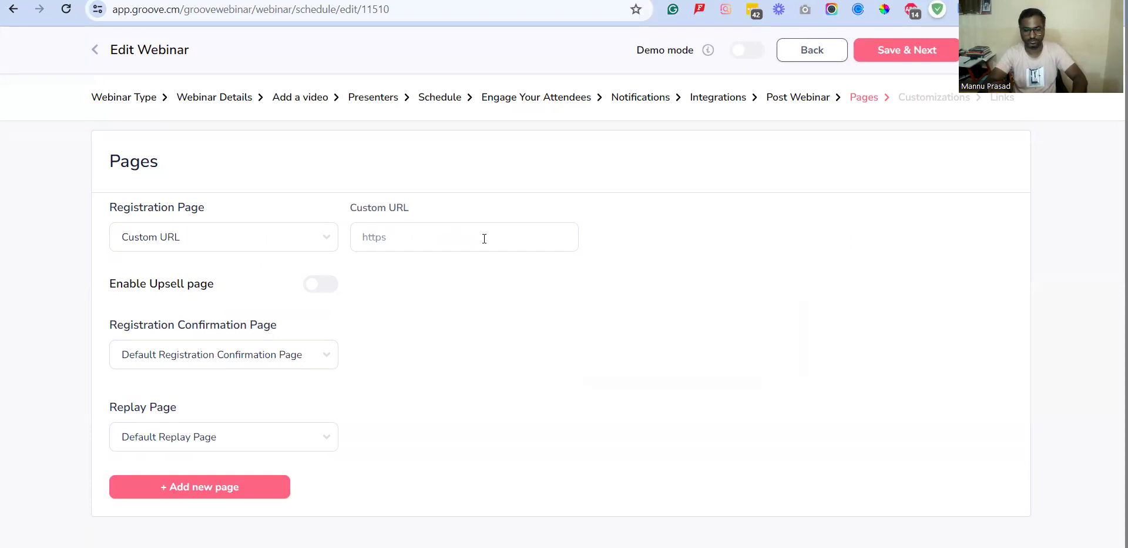
pyautogui.write('://google.com')
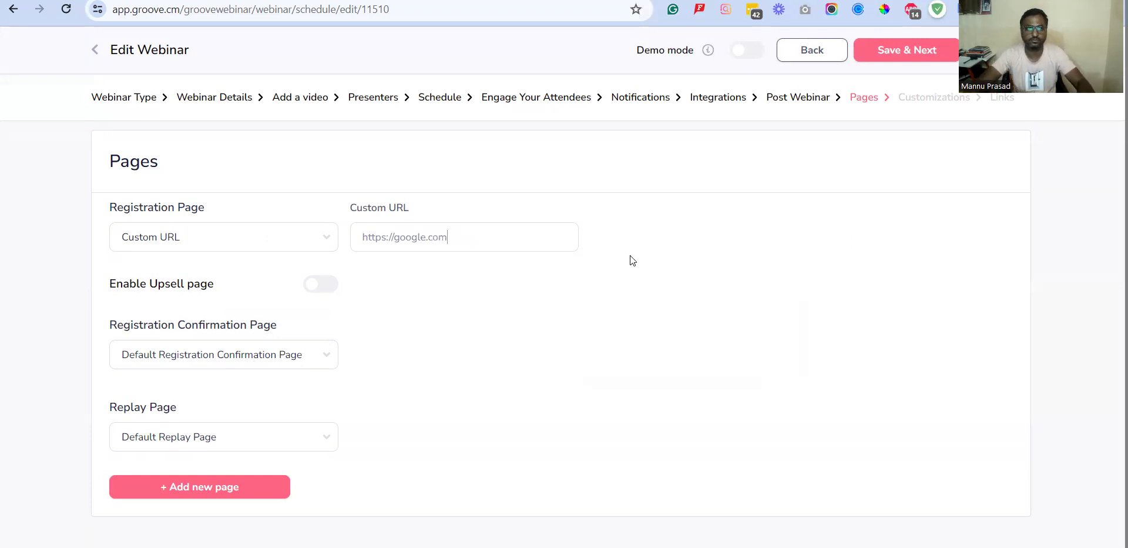
# - Save the page settings and review the registration form customization options
pyautogui.click(920, 52)
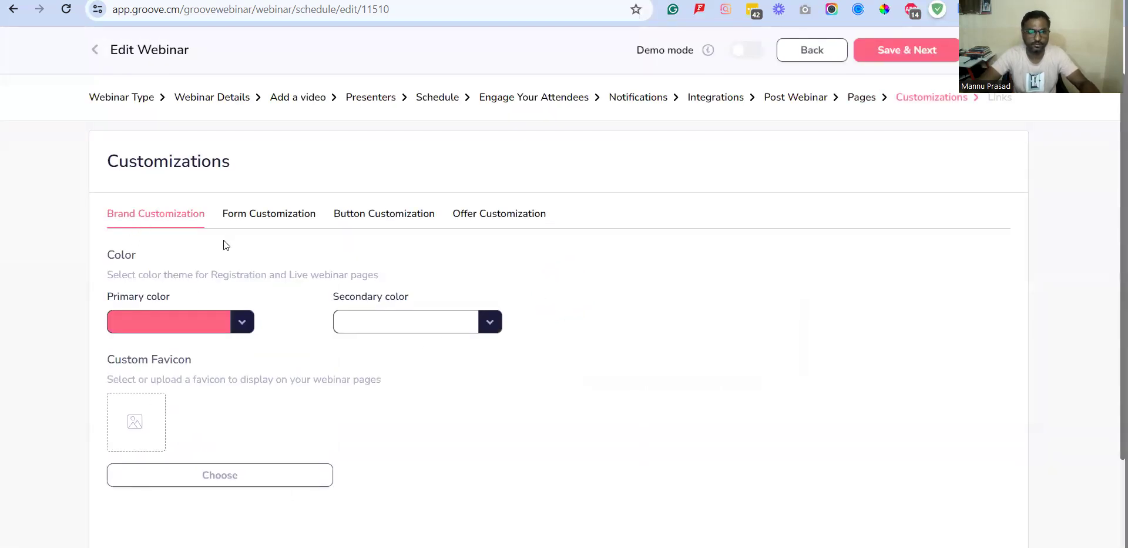
pyautogui.click(283, 212)
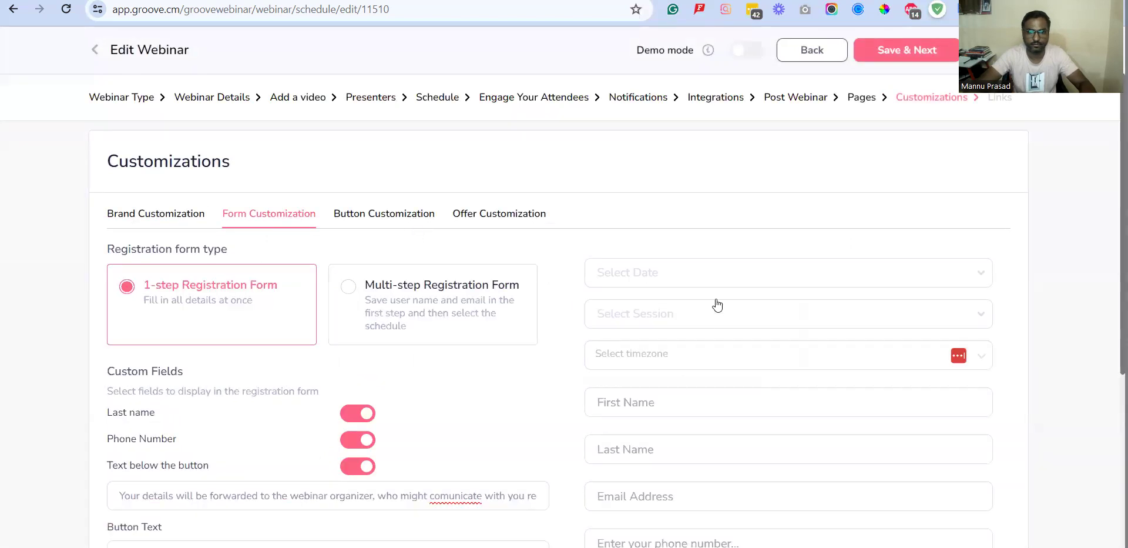
pyautogui.scroll(-5, 717, 302)
pyautogui.scroll(4, 743, 247)
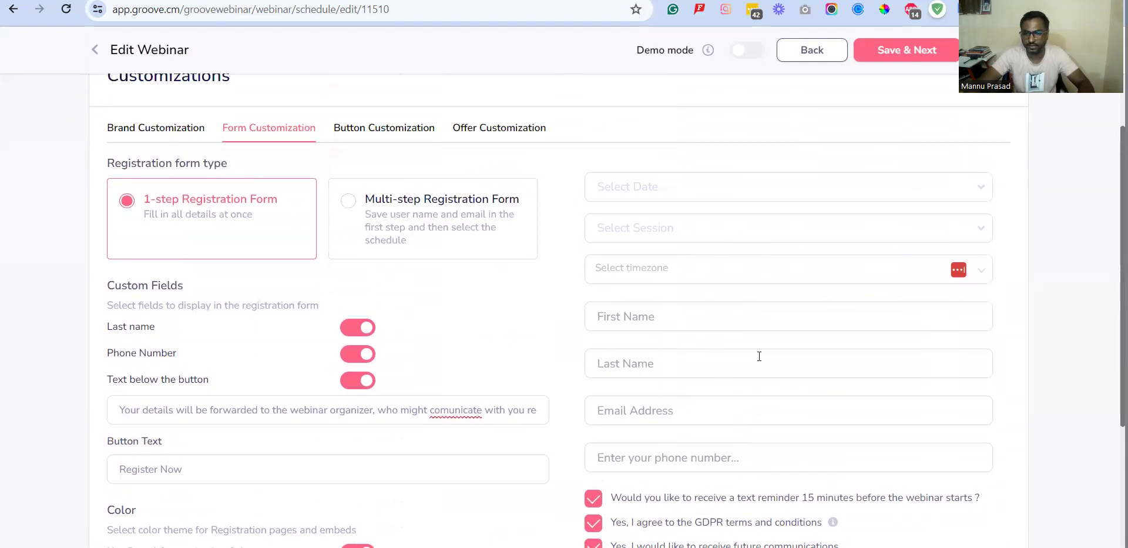
pyautogui.scroll(-3, 746, 359)
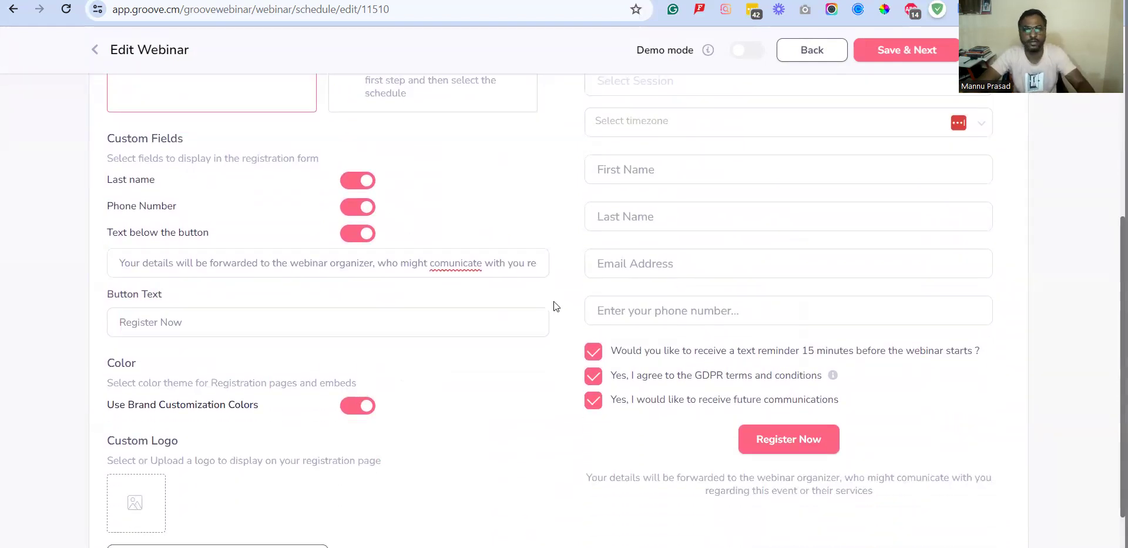
pyautogui.scroll(4, 562, 293)
# - Look through the button and offer customization options, finishing on the brand customization
pyautogui.click(392, 215)
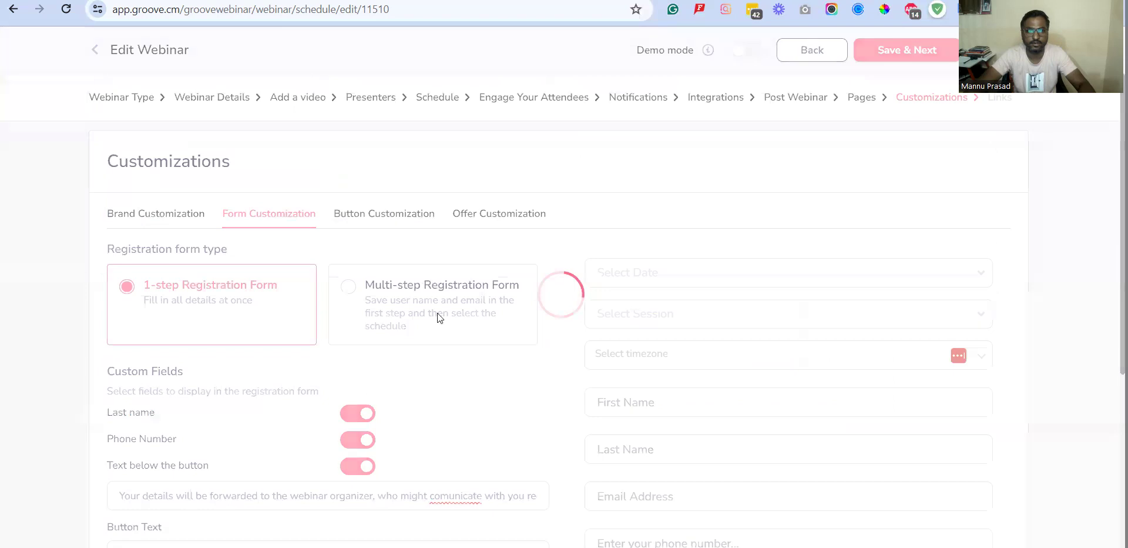
pyautogui.click(498, 216)
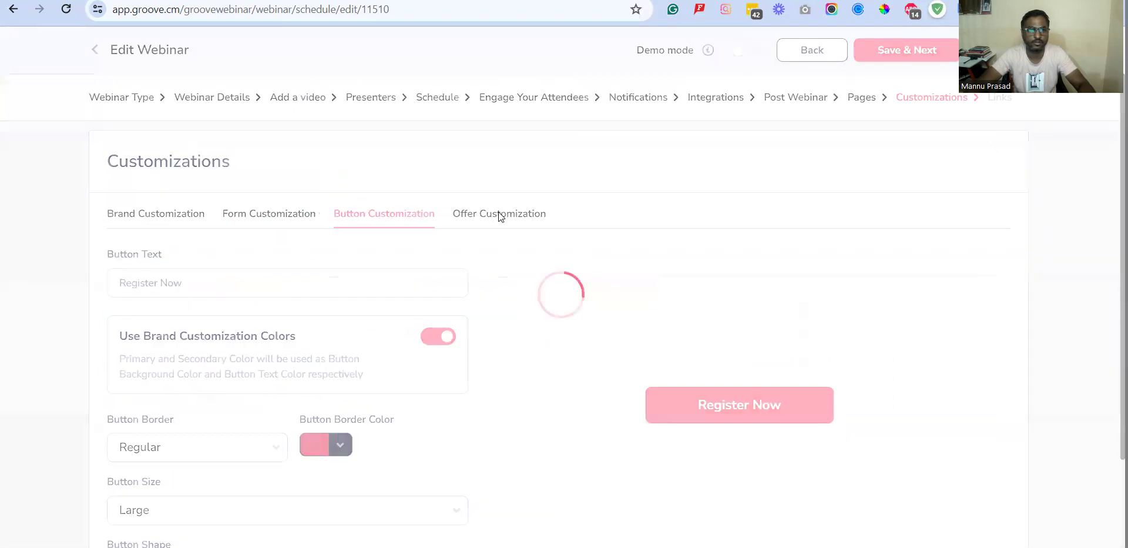
pyautogui.scroll(-1, 514, 384)
pyautogui.scroll(-1, 511, 382)
pyautogui.scroll(2, 506, 376)
pyautogui.click(140, 215)
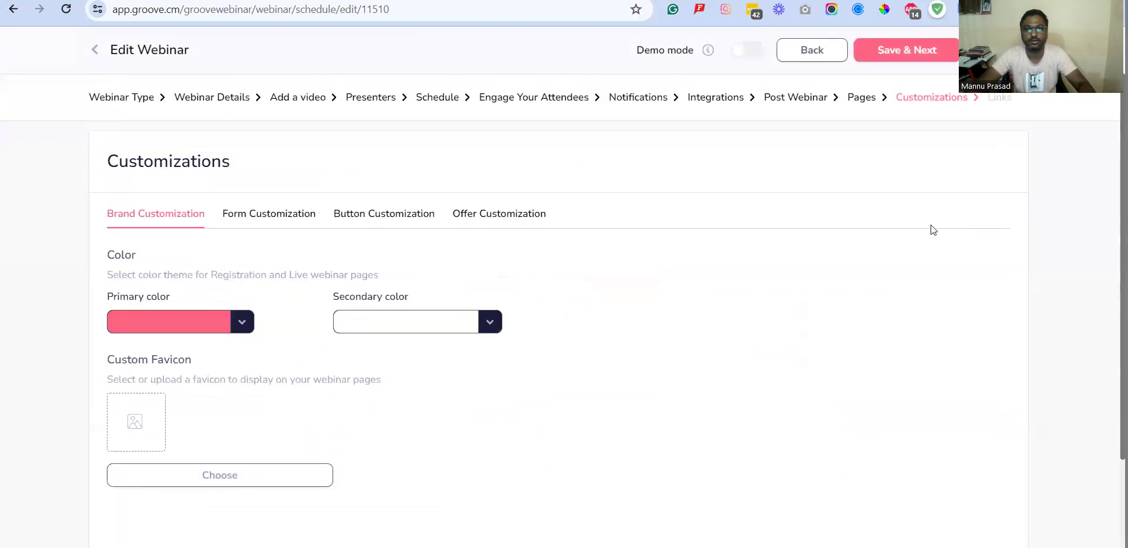
# - Save the customizations and publish the webinar
pyautogui.click(896, 49)
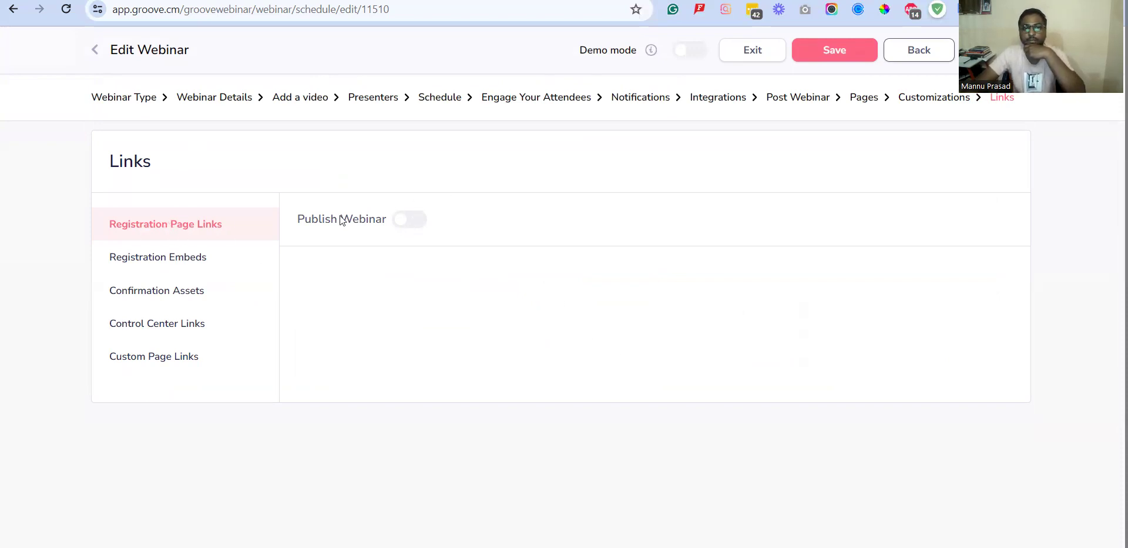
pyautogui.click(418, 219)
pyautogui.click(420, 221)
pyautogui.click(423, 224)
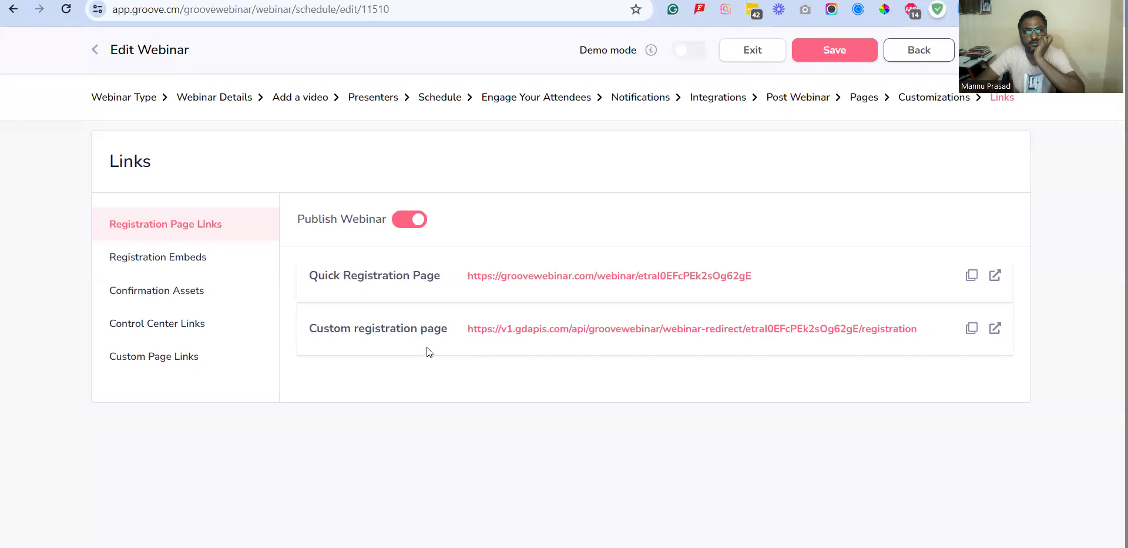
# - Review the webinar's details, type, video, presenters and schedule settings
pyautogui.click(229, 99)
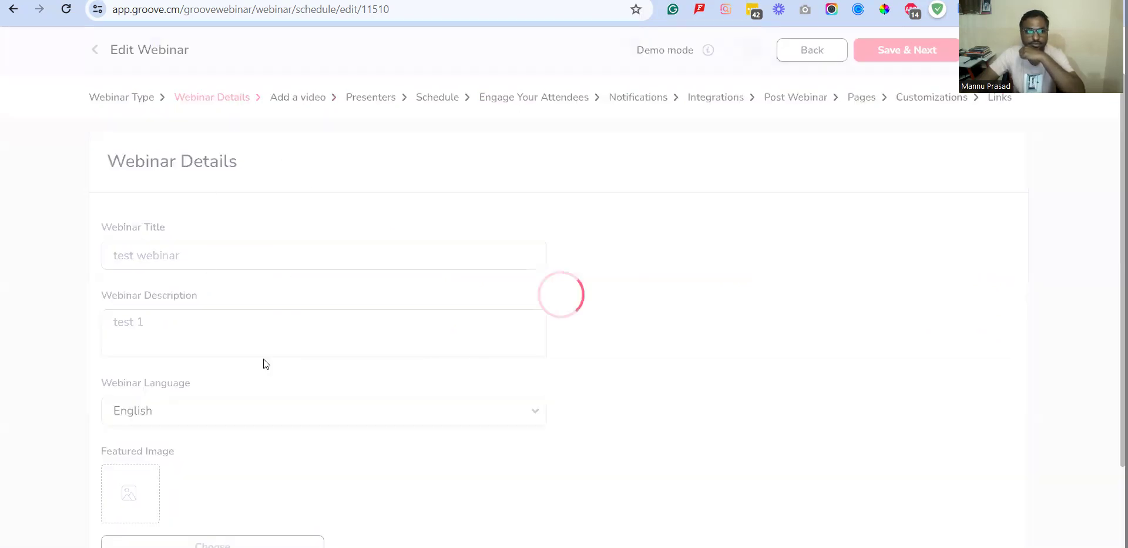
pyautogui.click(125, 96)
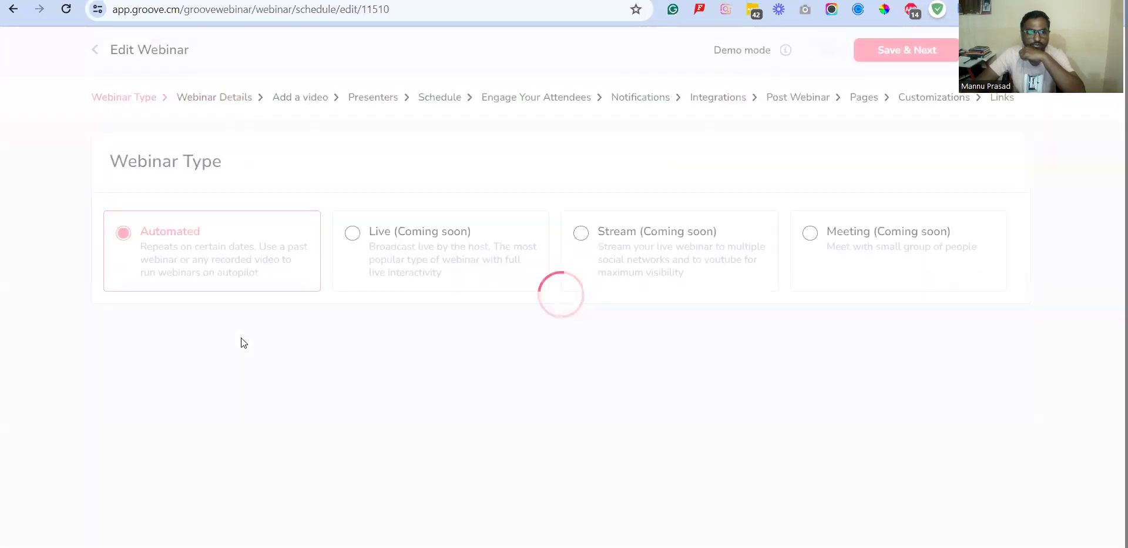
pyautogui.click(296, 98)
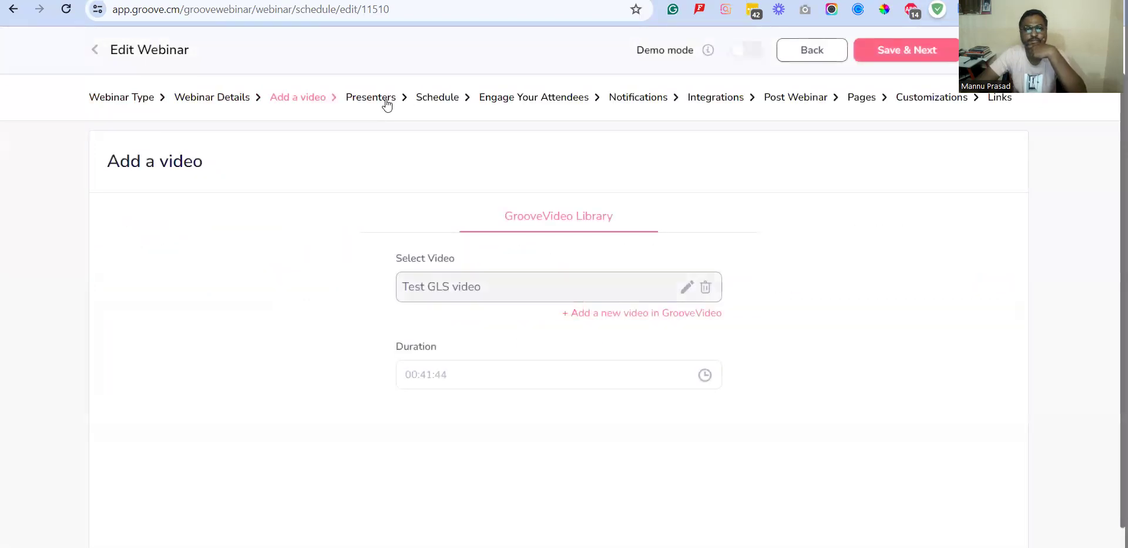
pyautogui.click(385, 98)
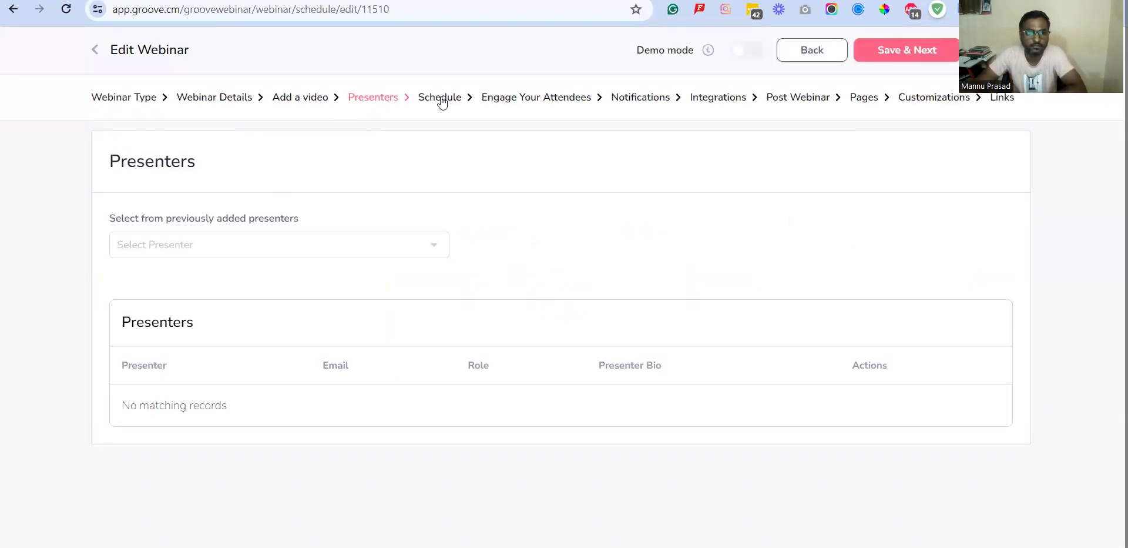
pyautogui.click(441, 98)
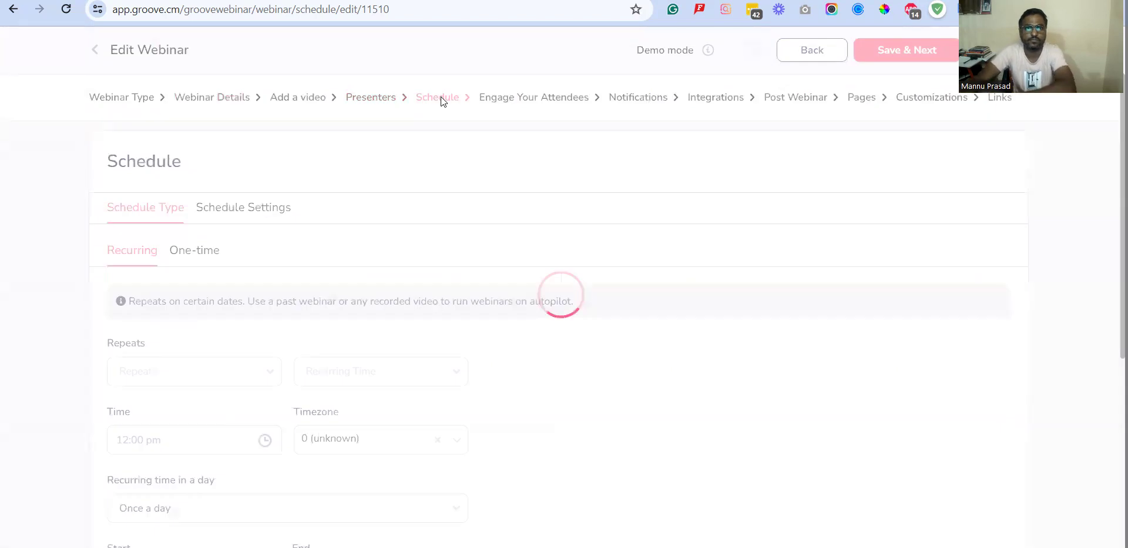
pyautogui.scroll(-6, 514, 275)
pyautogui.scroll(6, 514, 275)
# - Review the attendee engagement settings and the notification alerts
pyautogui.click(535, 101)
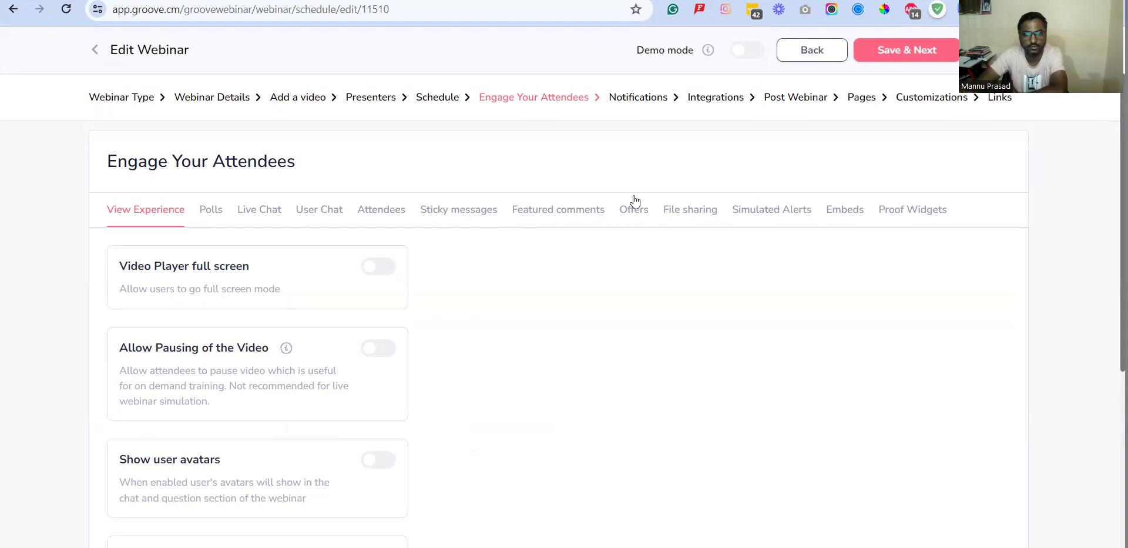
pyautogui.click(644, 100)
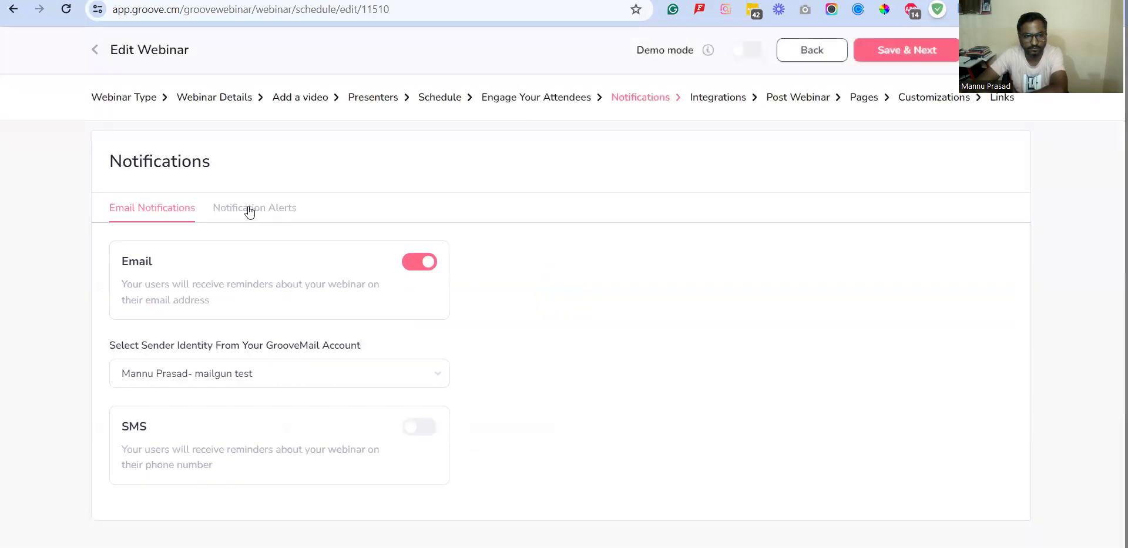
pyautogui.click(278, 207)
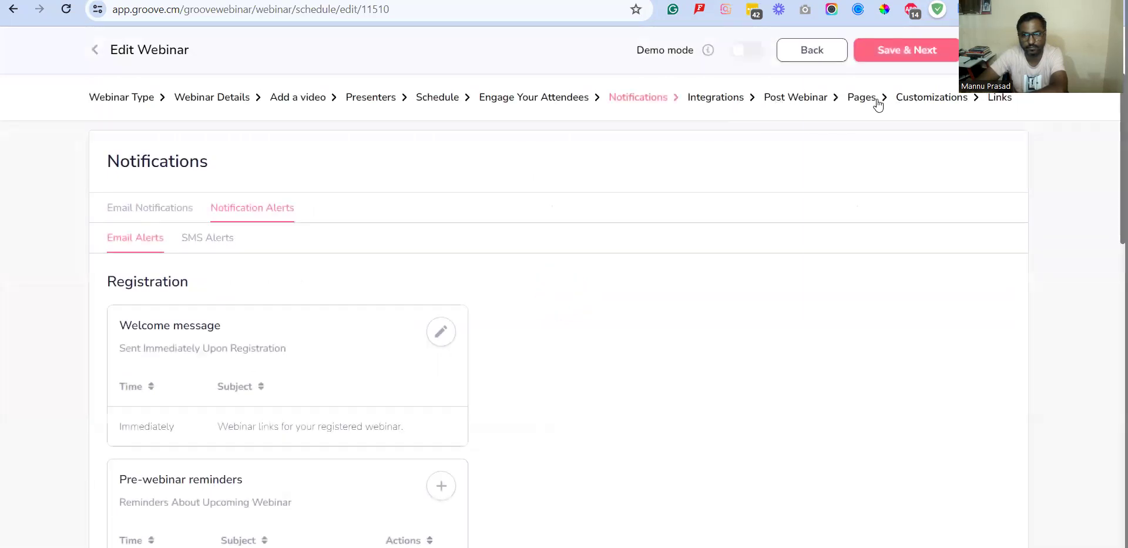
# - Check which page types can be chosen for the Registration Page, keeping Custom URL
pyautogui.click(858, 100)
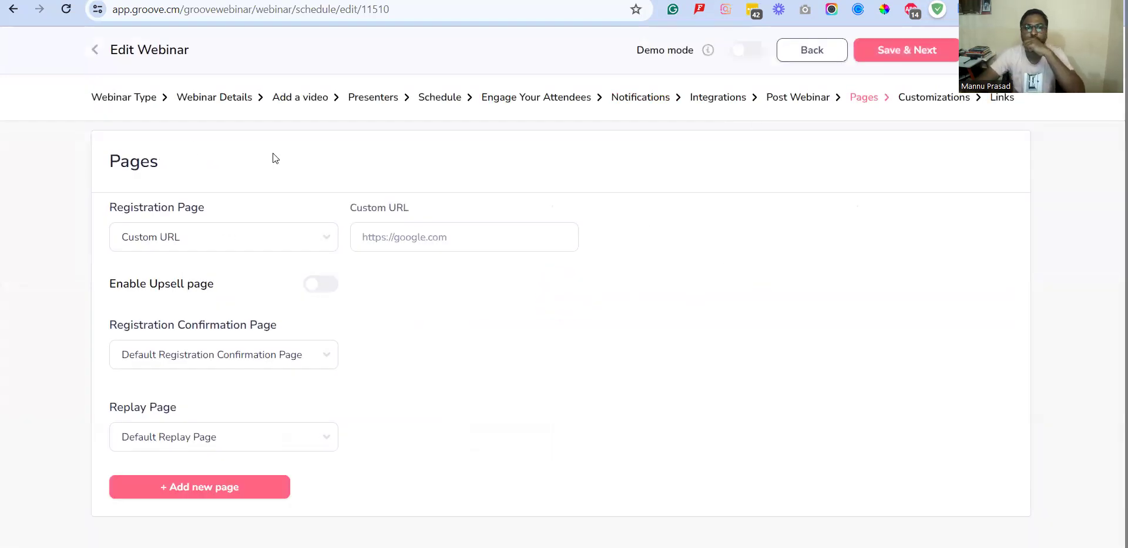
pyautogui.click(169, 238)
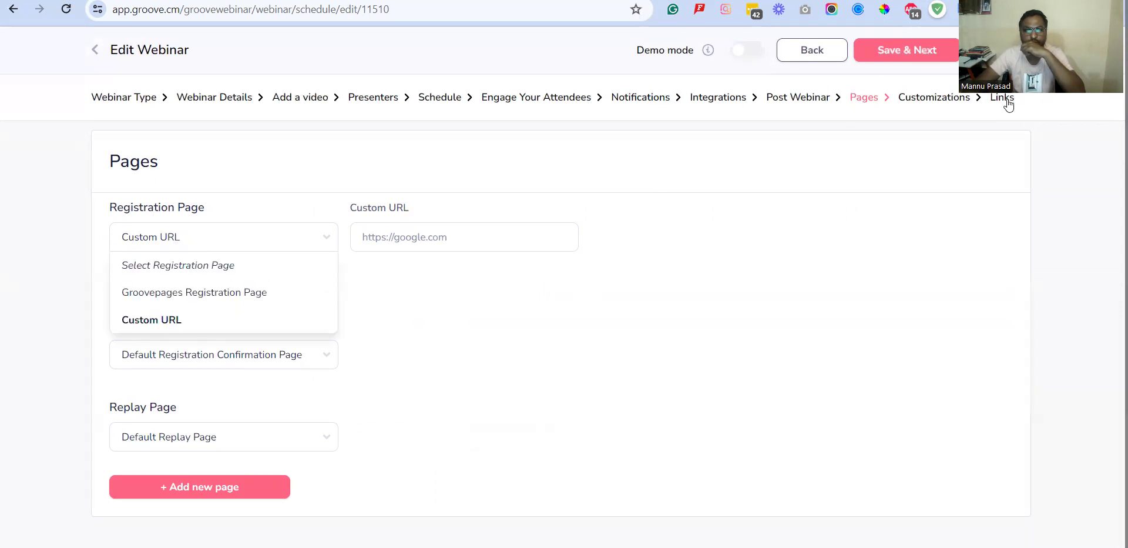
pyautogui.click(937, 207)
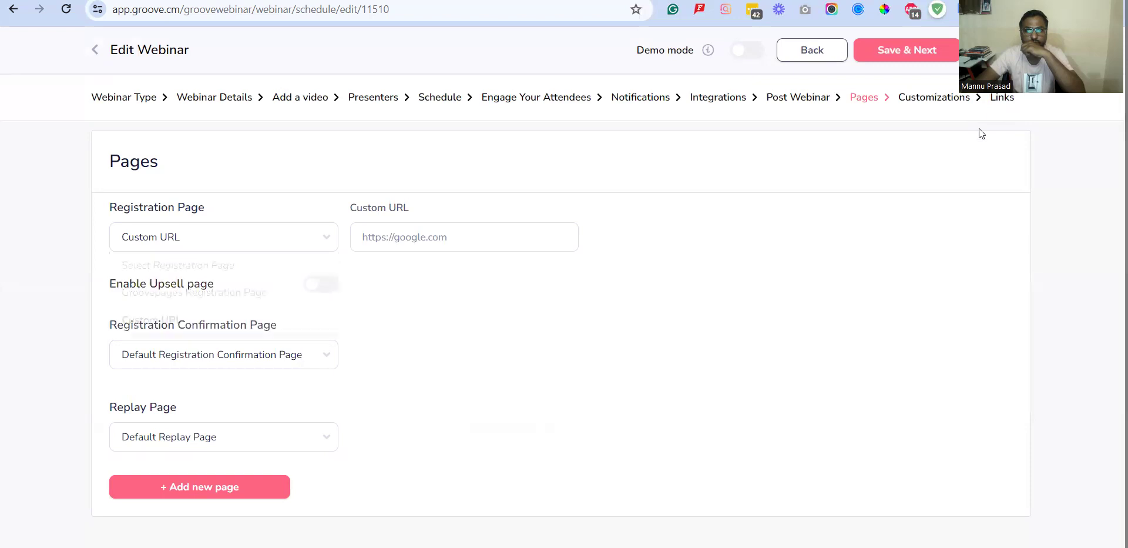
# - Examine the webinar's embed codes for the registration button and the registration form
pyautogui.click(1003, 98)
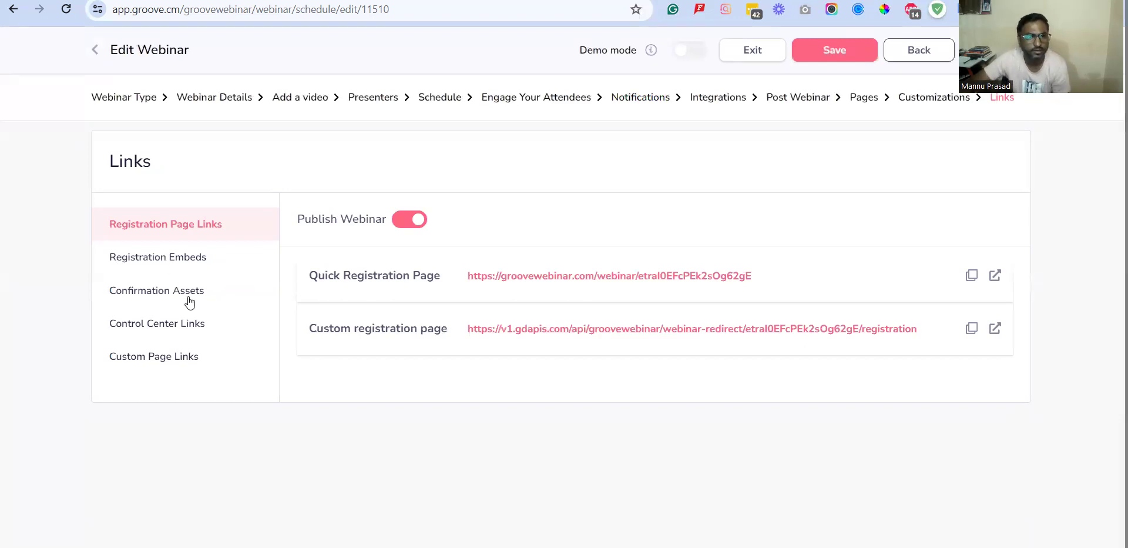
pyautogui.click(199, 258)
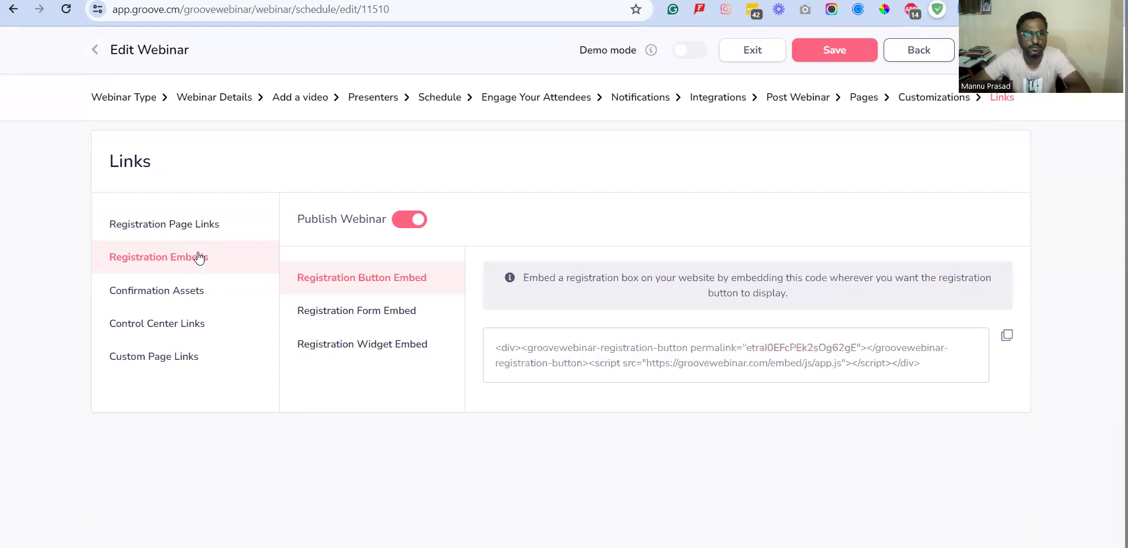
pyautogui.click(383, 320)
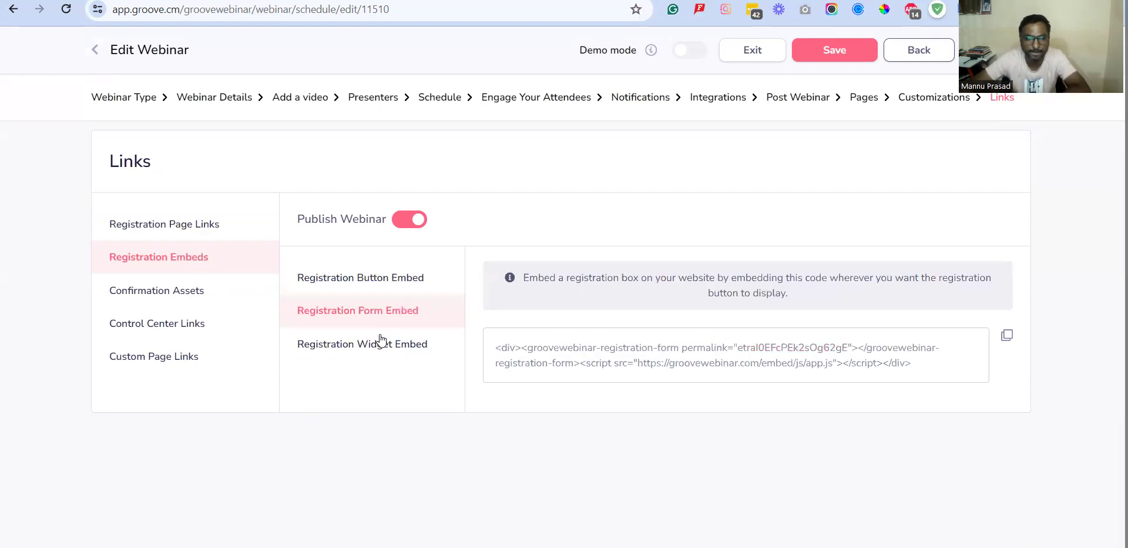
pyautogui.click(382, 282)
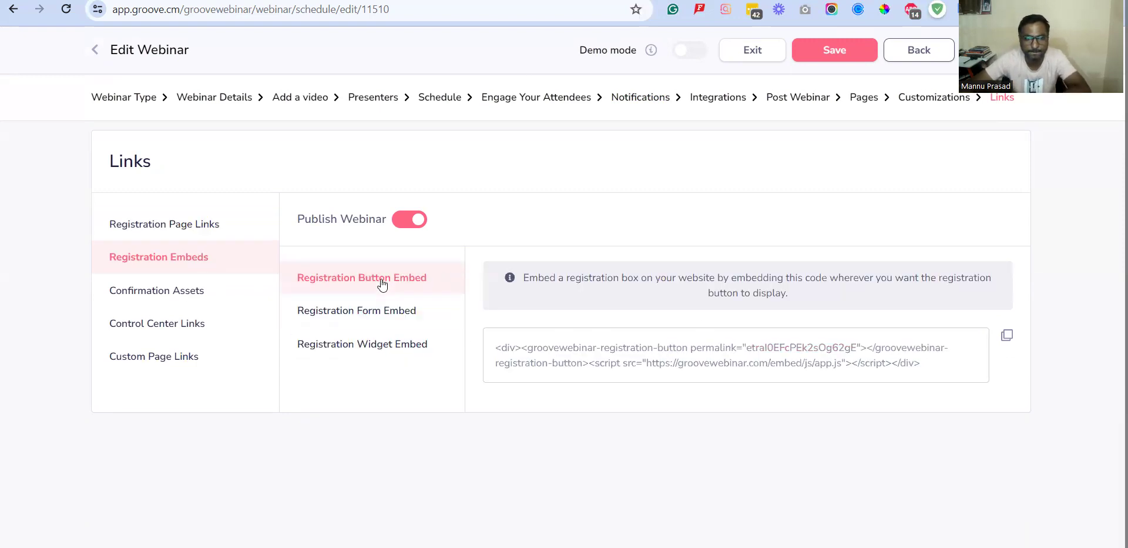
# - Unpublish the webinar, check what each link section offers, and publish it again
pyautogui.click(409, 222)
pyautogui.click(133, 229)
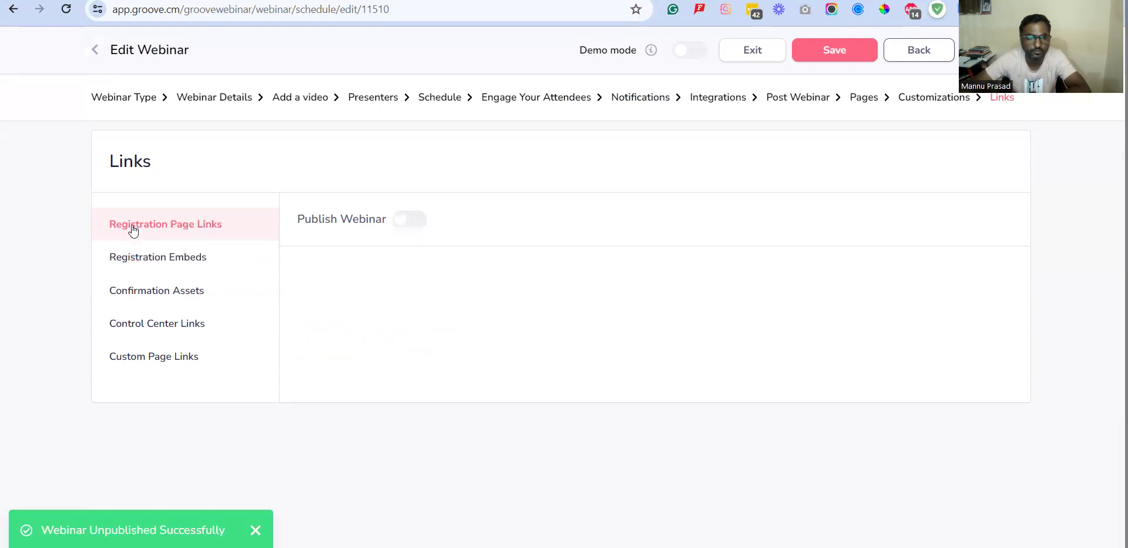
pyautogui.click(133, 259)
pyautogui.click(143, 305)
pyautogui.click(144, 327)
pyautogui.click(158, 365)
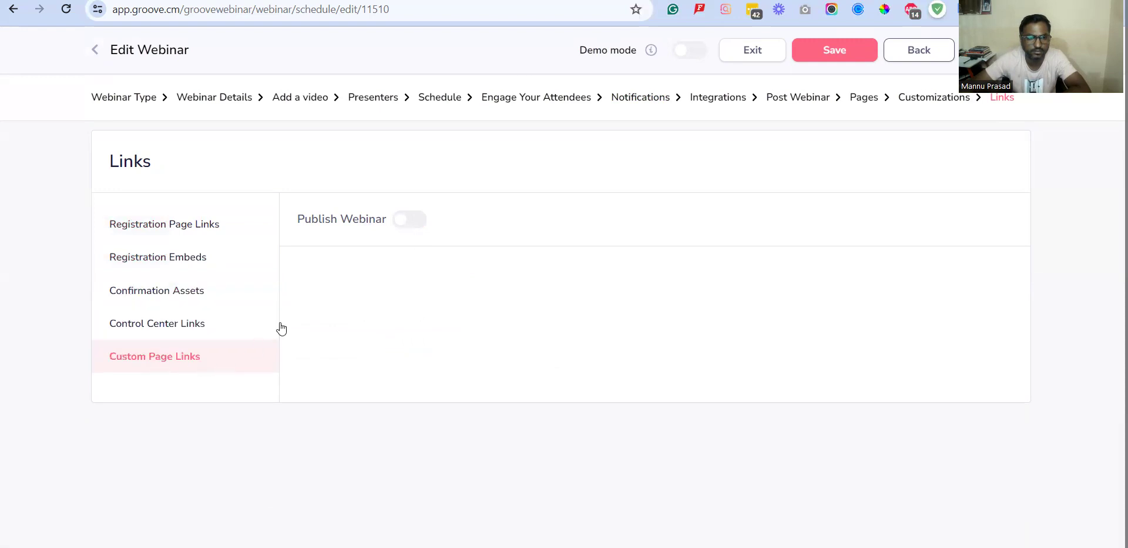
pyautogui.click(409, 222)
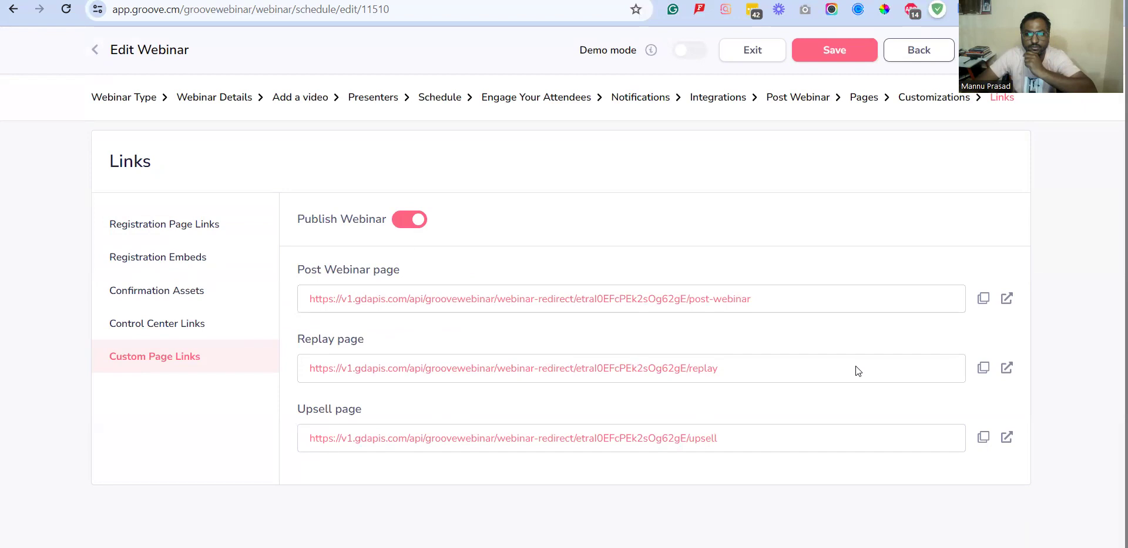
# - Examine the replay page link, then open the upsell page link in a new tab and close that tab
pyautogui.tripleClick(766, 371)
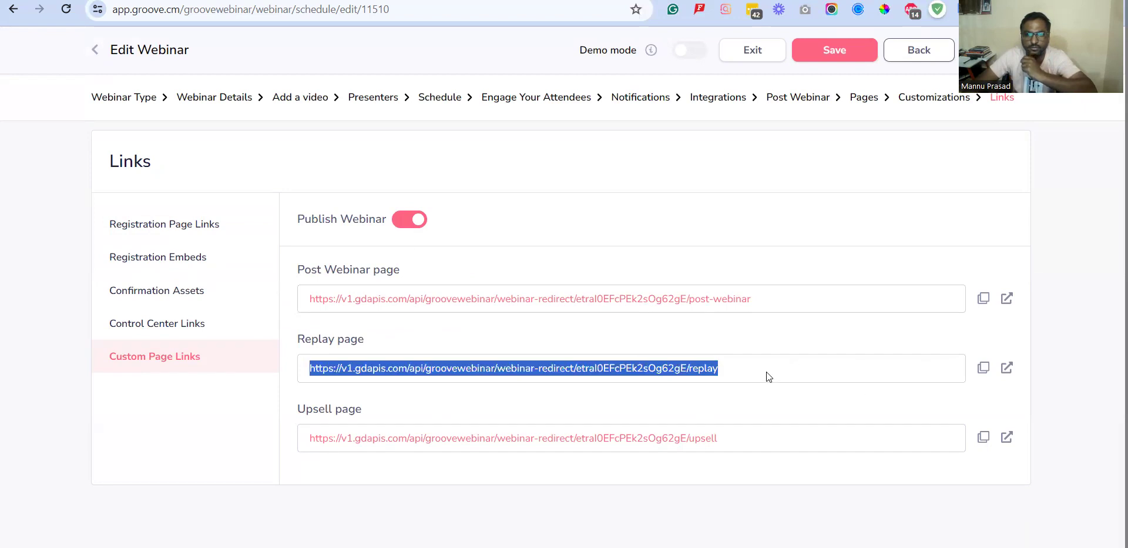
pyautogui.click(747, 432)
pyautogui.click(711, 449)
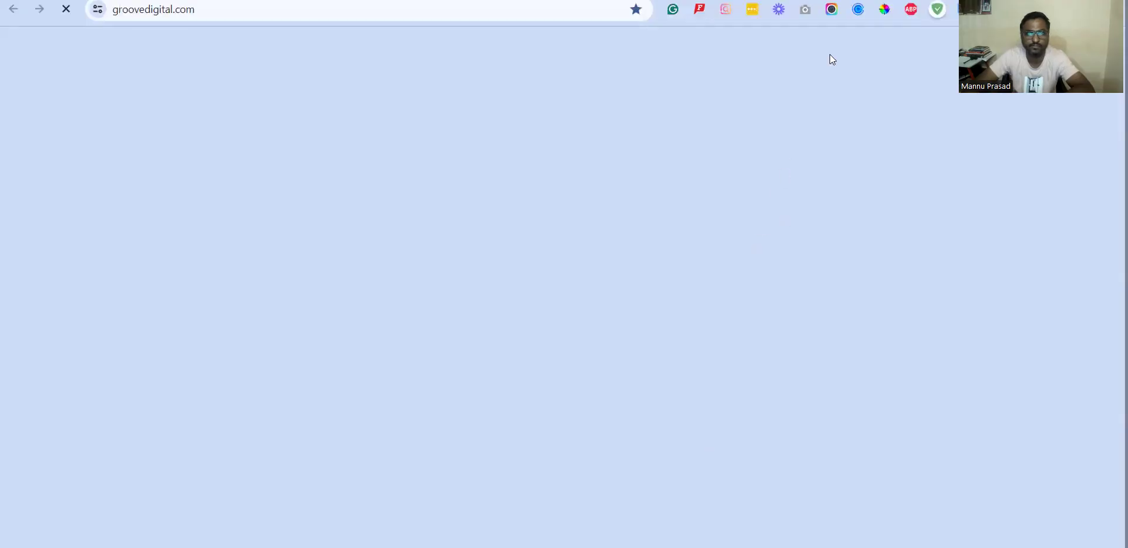
pyautogui.hotkey('ctrl', 'w')
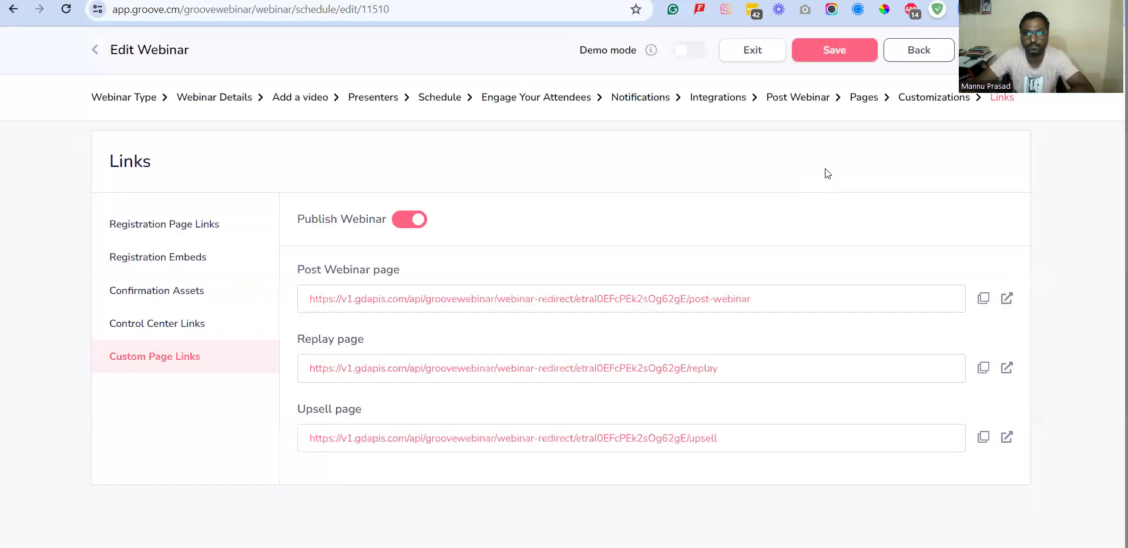
# - Check the control center links and the custom confirmation link against the page settings, ending on the registration page links
pyautogui.click(174, 331)
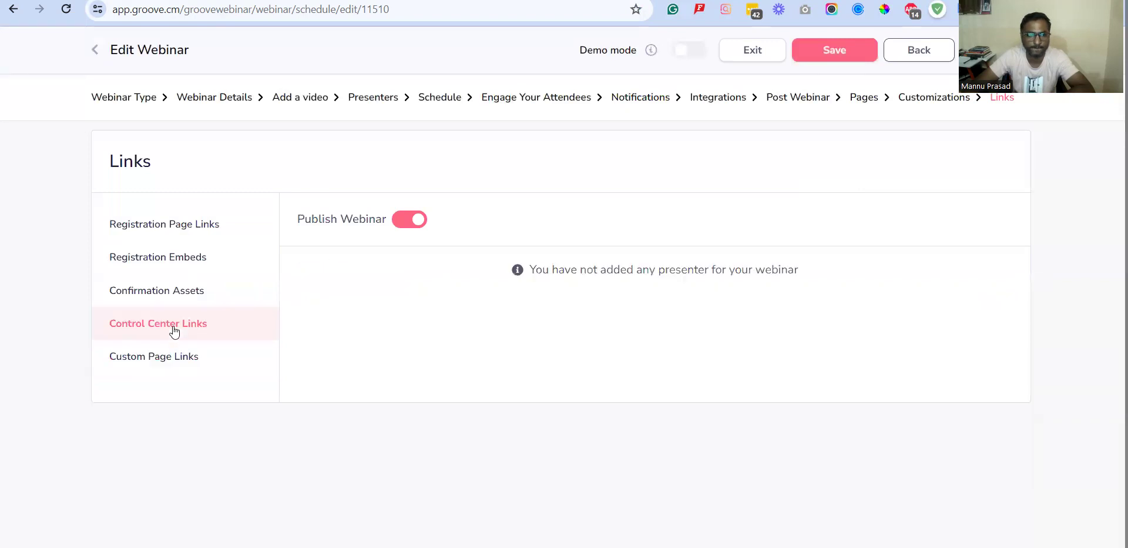
pyautogui.click(174, 292)
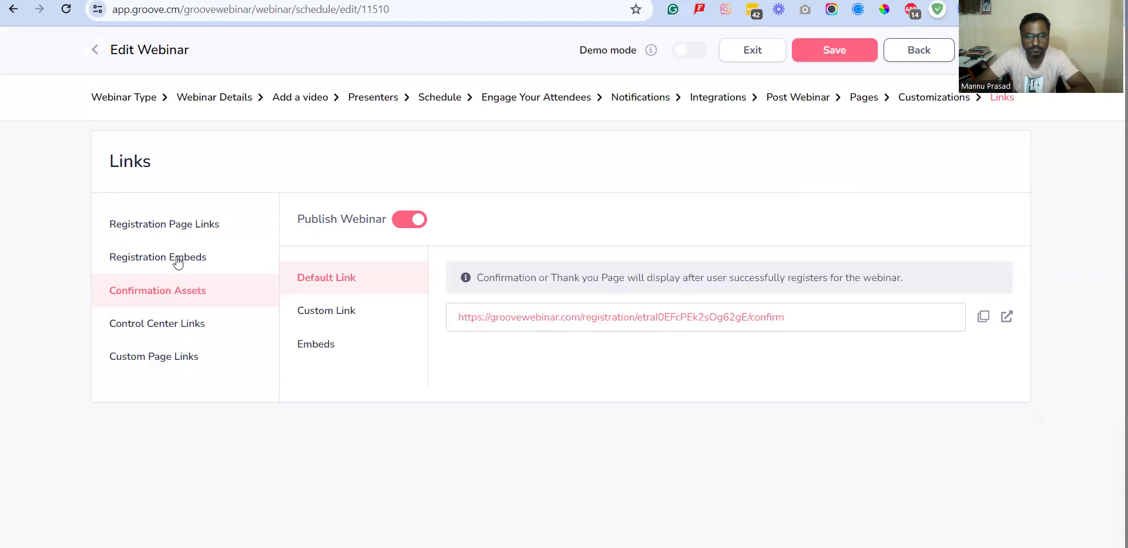
pyautogui.click(333, 319)
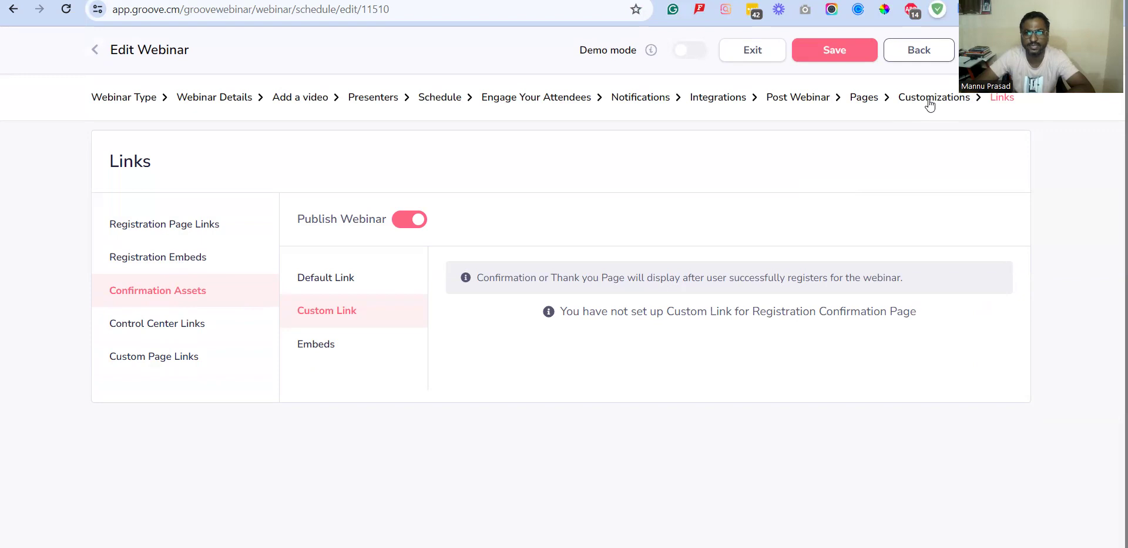
pyautogui.click(864, 97)
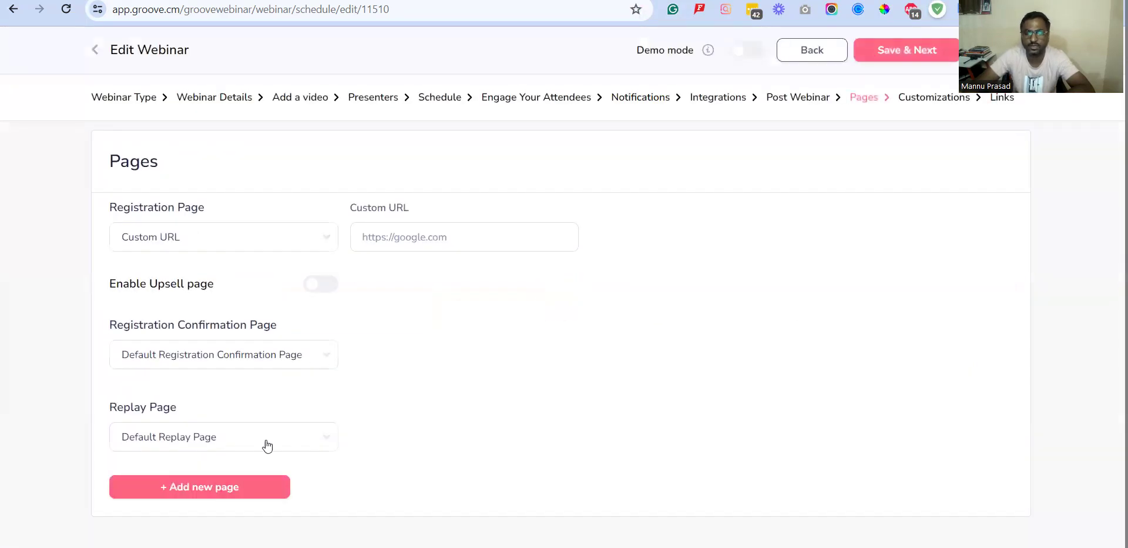
pyautogui.click(994, 99)
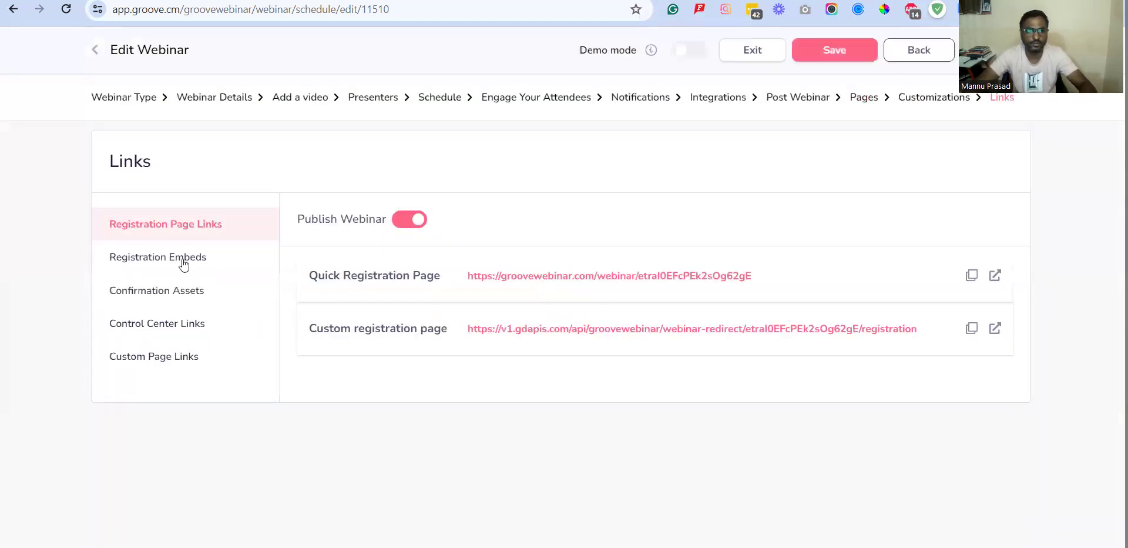
# - Check the registration embeds and the default confirmation link, then examine the webinar's recurring schedule
pyautogui.click(181, 259)
pyautogui.click(188, 290)
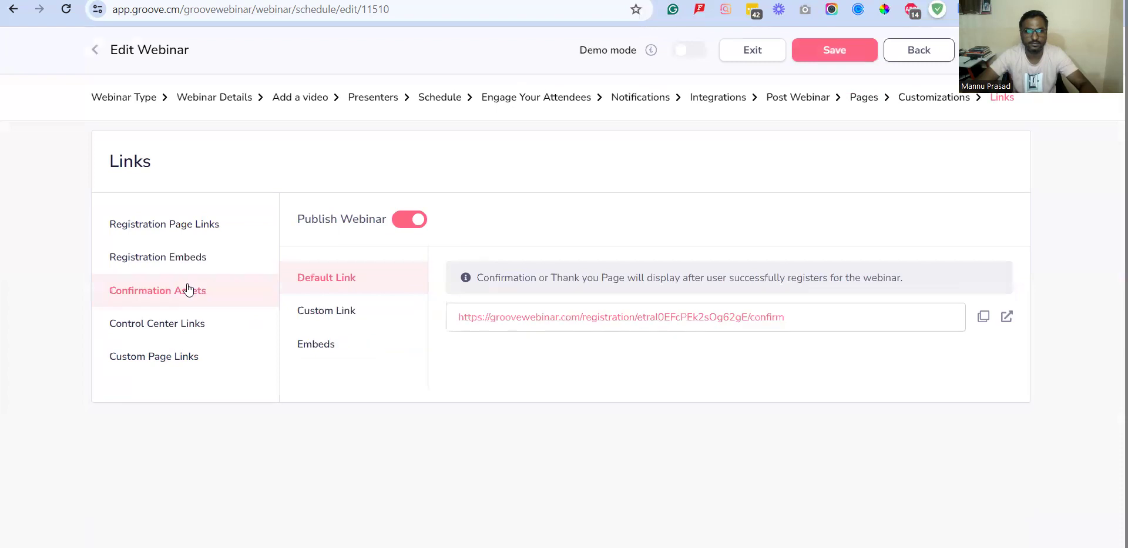
pyautogui.click(443, 98)
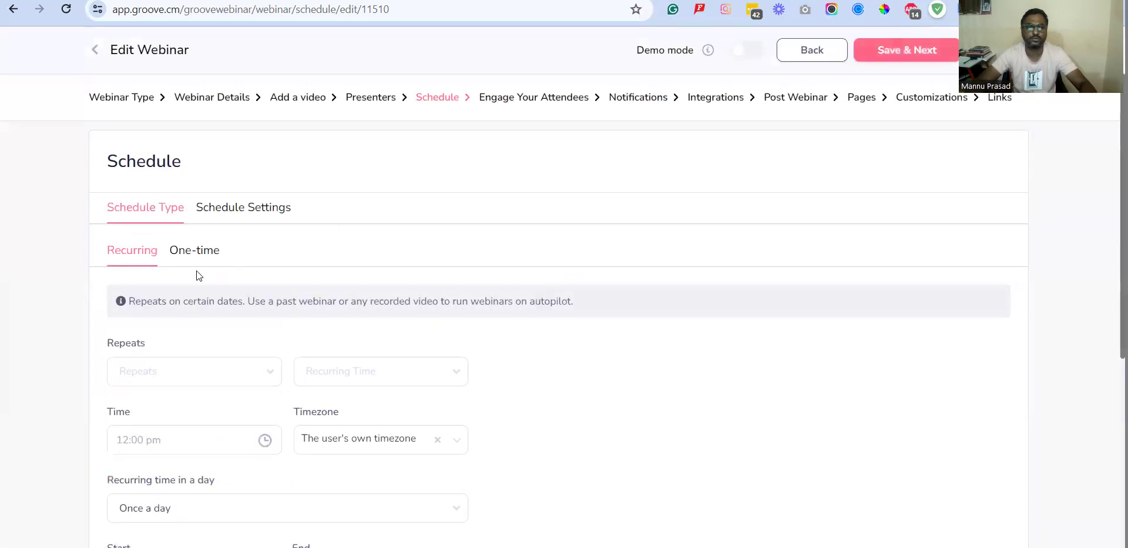
pyautogui.scroll(-6, 312, 379)
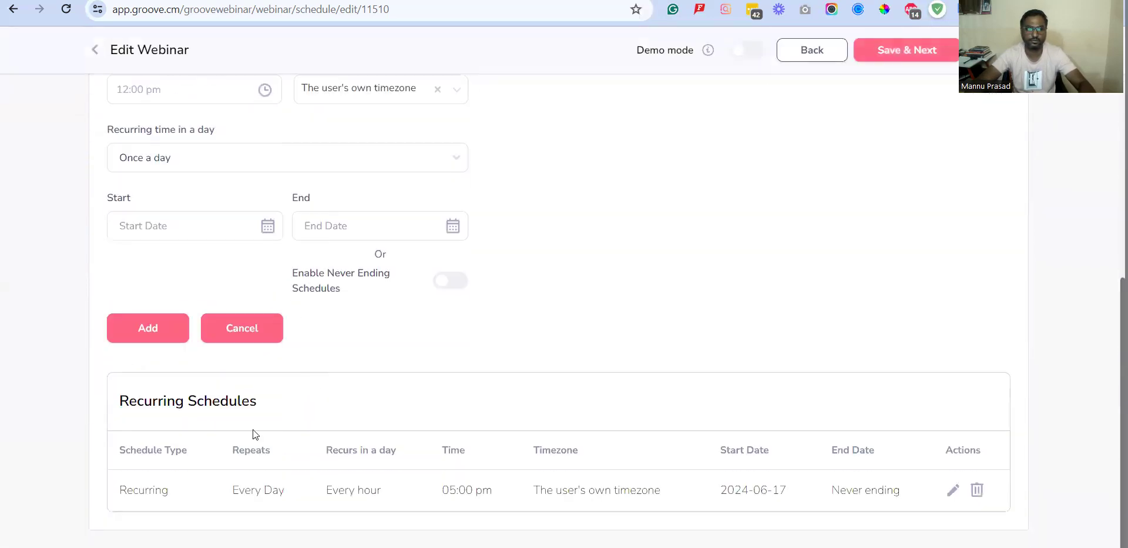
pyautogui.scroll(6, 505, 390)
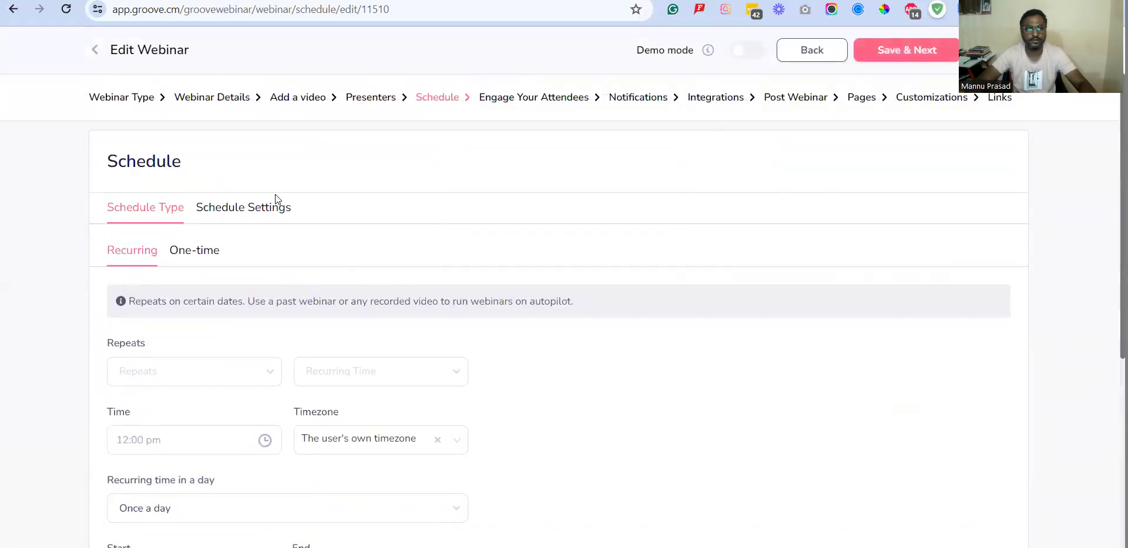
# - Examine the schedule settings for late attendance, the just-in-time option, displayed days and sessions, short-term registration blocking and holidays
pyautogui.click(262, 209)
pyautogui.scroll(-6, 395, 384)
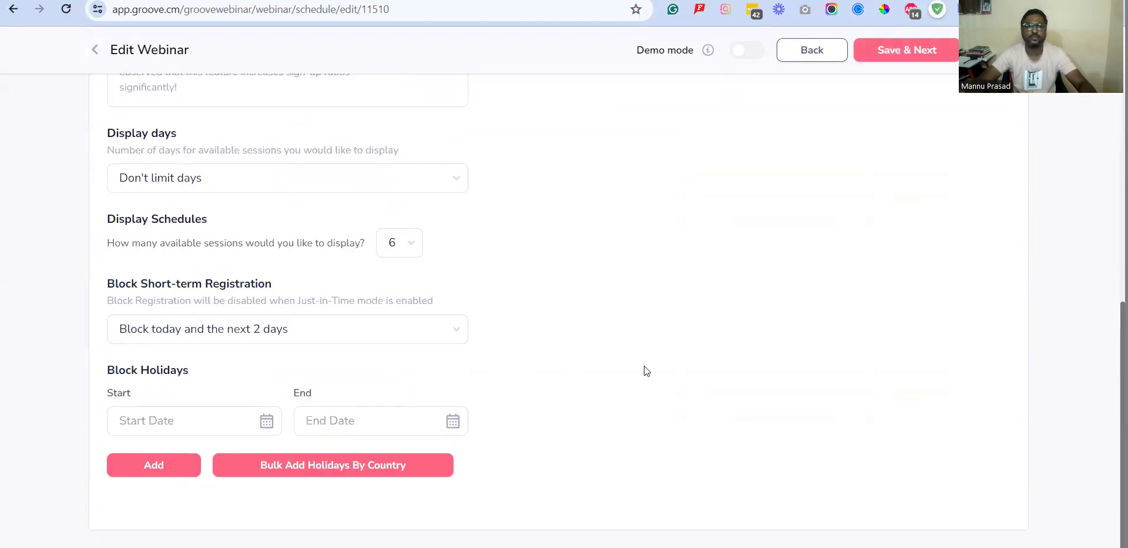
pyautogui.scroll(5, 643, 365)
pyautogui.scroll(2, 695, 359)
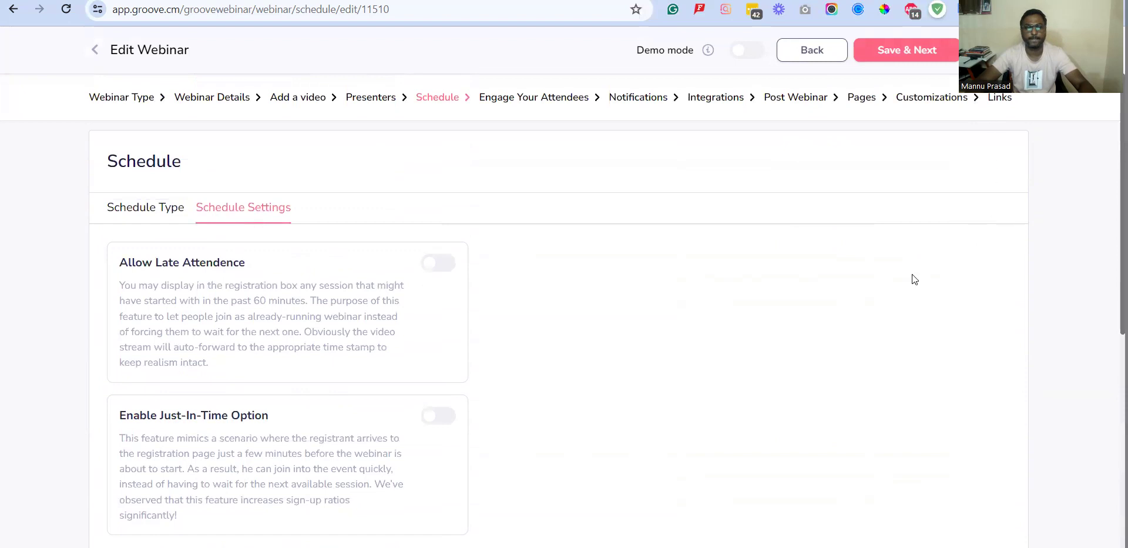
pyautogui.scroll(-6, 666, 300)
pyautogui.scroll(6, 667, 301)
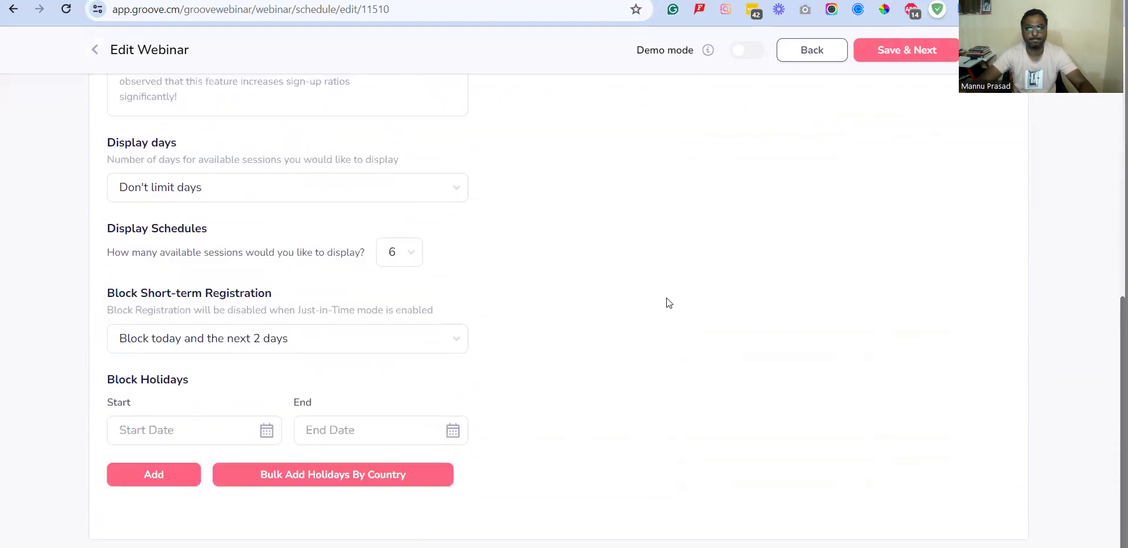
pyautogui.scroll(-6, 669, 302)
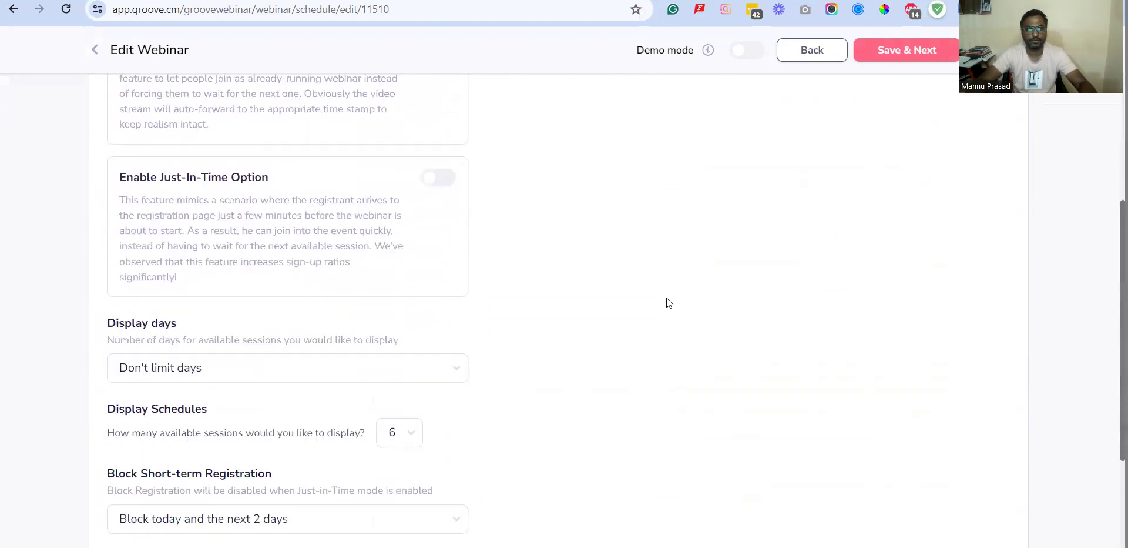
pyautogui.scroll(6, 667, 299)
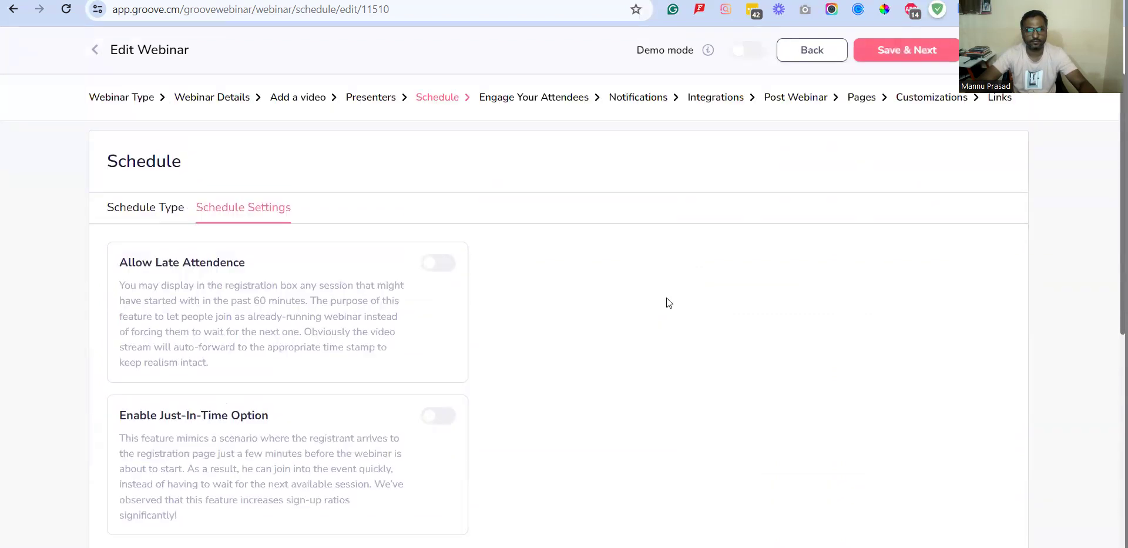
# - Revisit the registration page links, then recheck the schedule settings from late attendance through to blocked holidays
pyautogui.click(1000, 98)
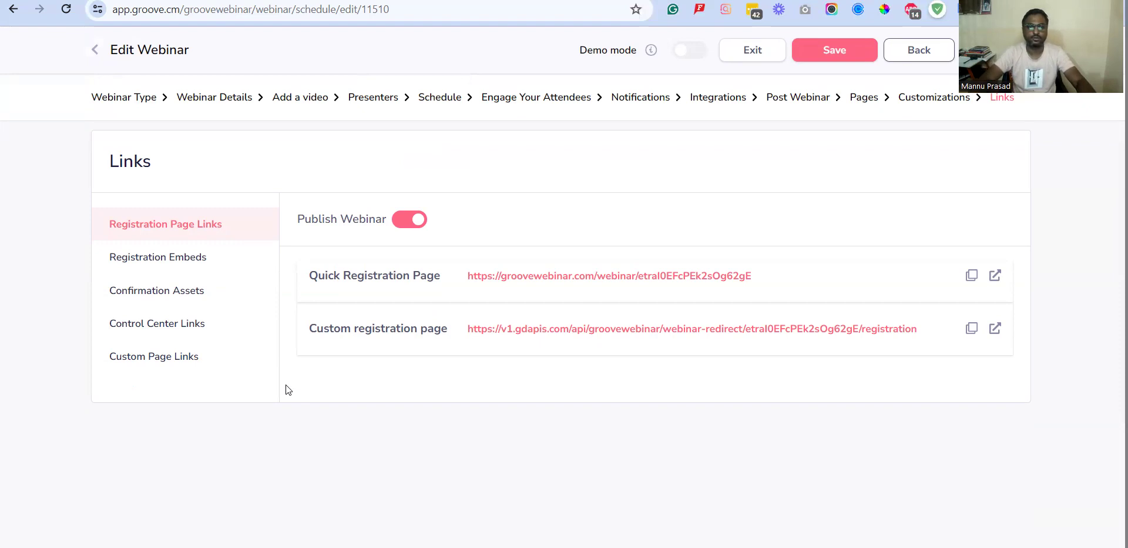
pyautogui.click(440, 98)
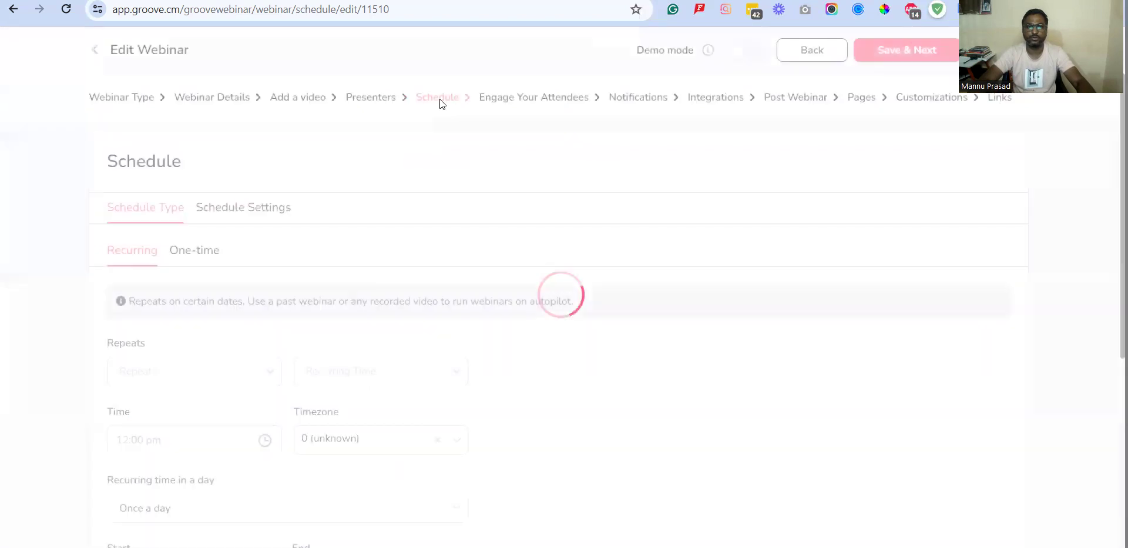
pyautogui.click(260, 218)
pyautogui.scroll(-7, 262, 220)
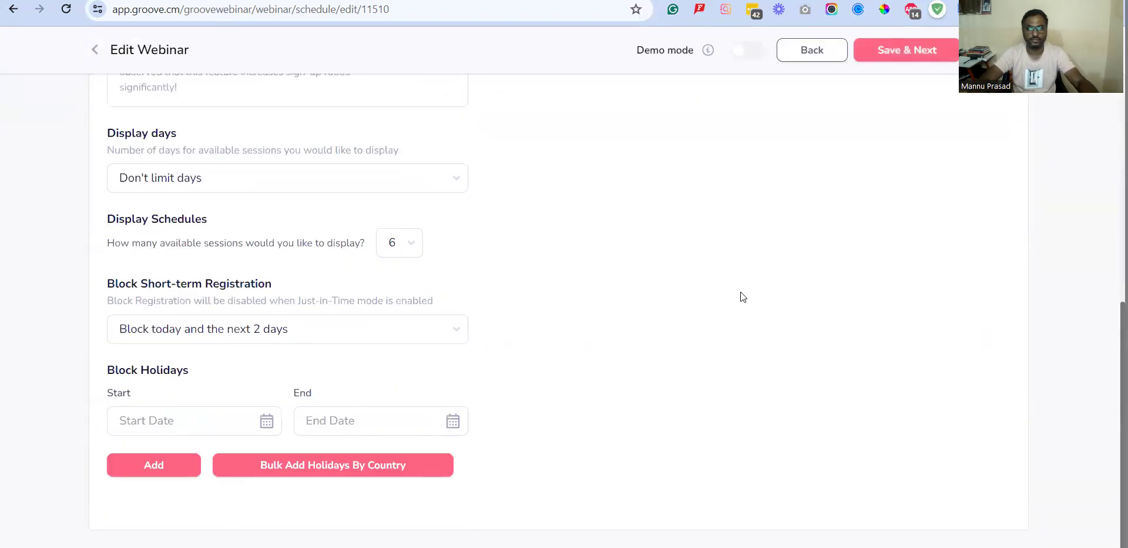
pyautogui.scroll(7, 740, 295)
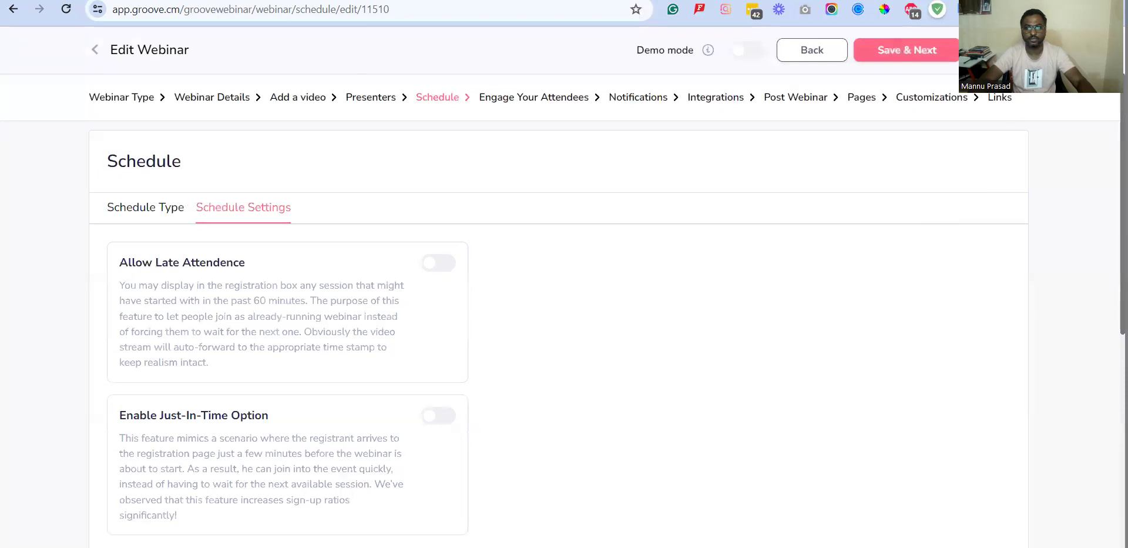